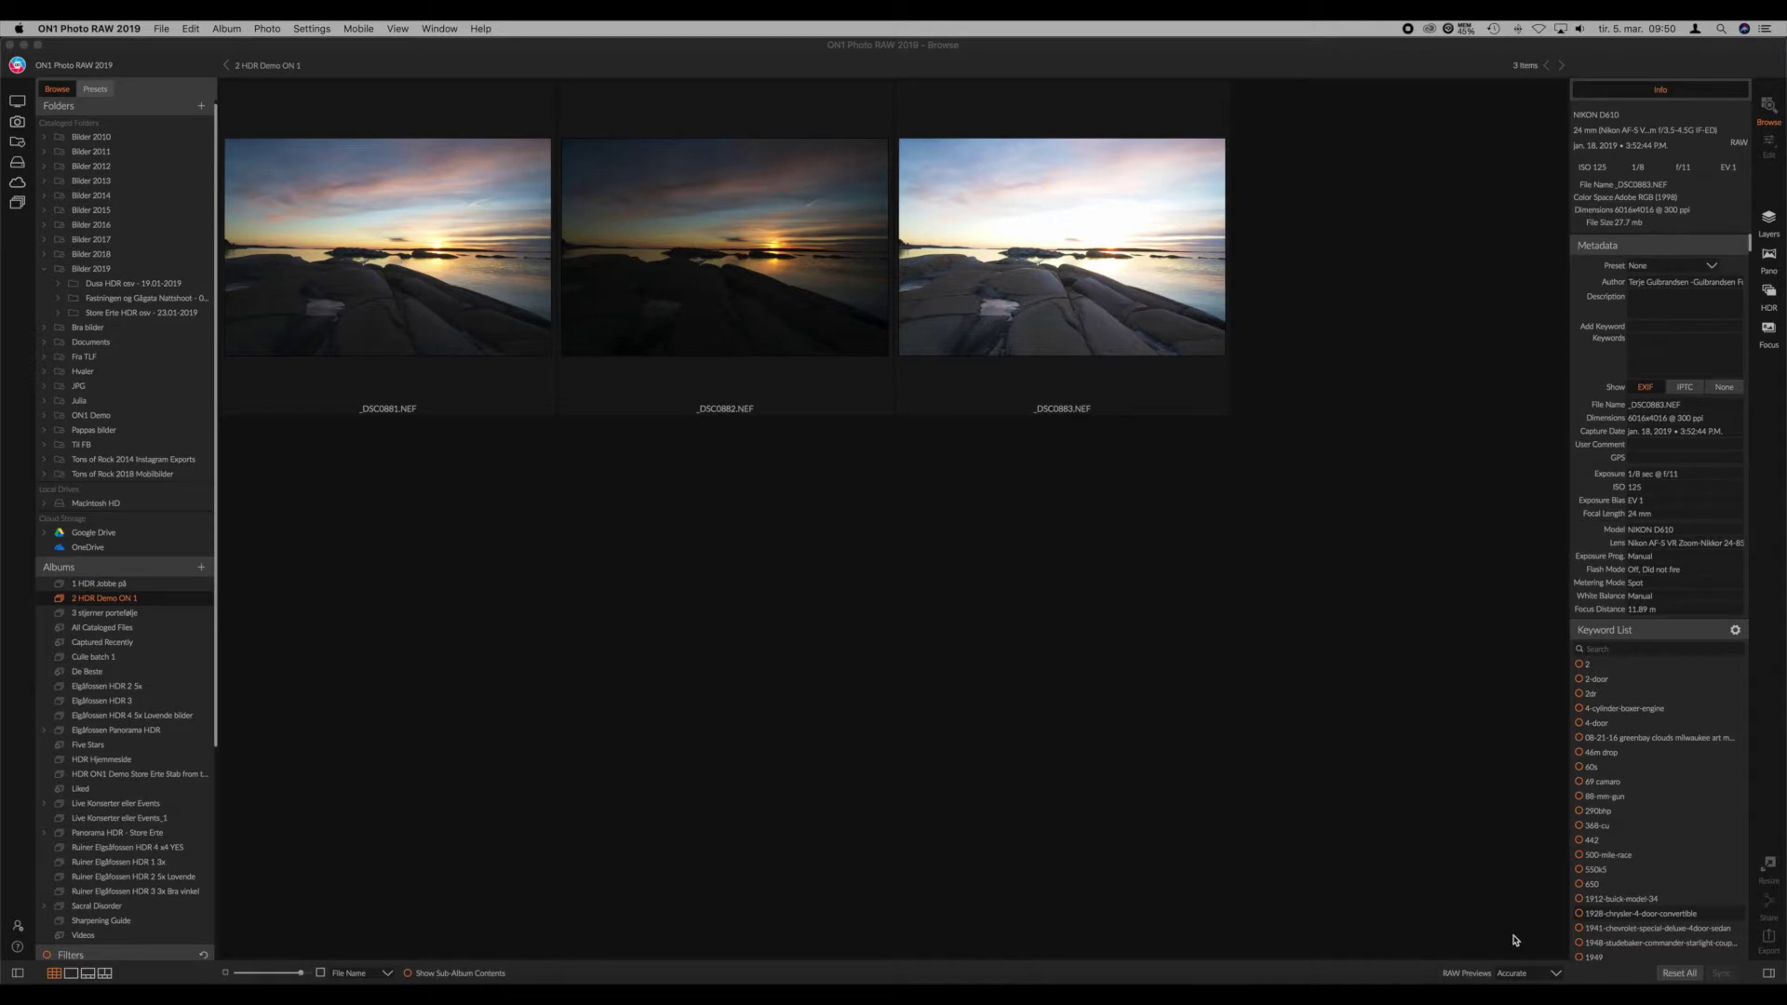
{"action": "left_click", "coordinate": [276, 271]}
{"action": "left_click", "coordinate": [1004, 280], "text": "shift"}
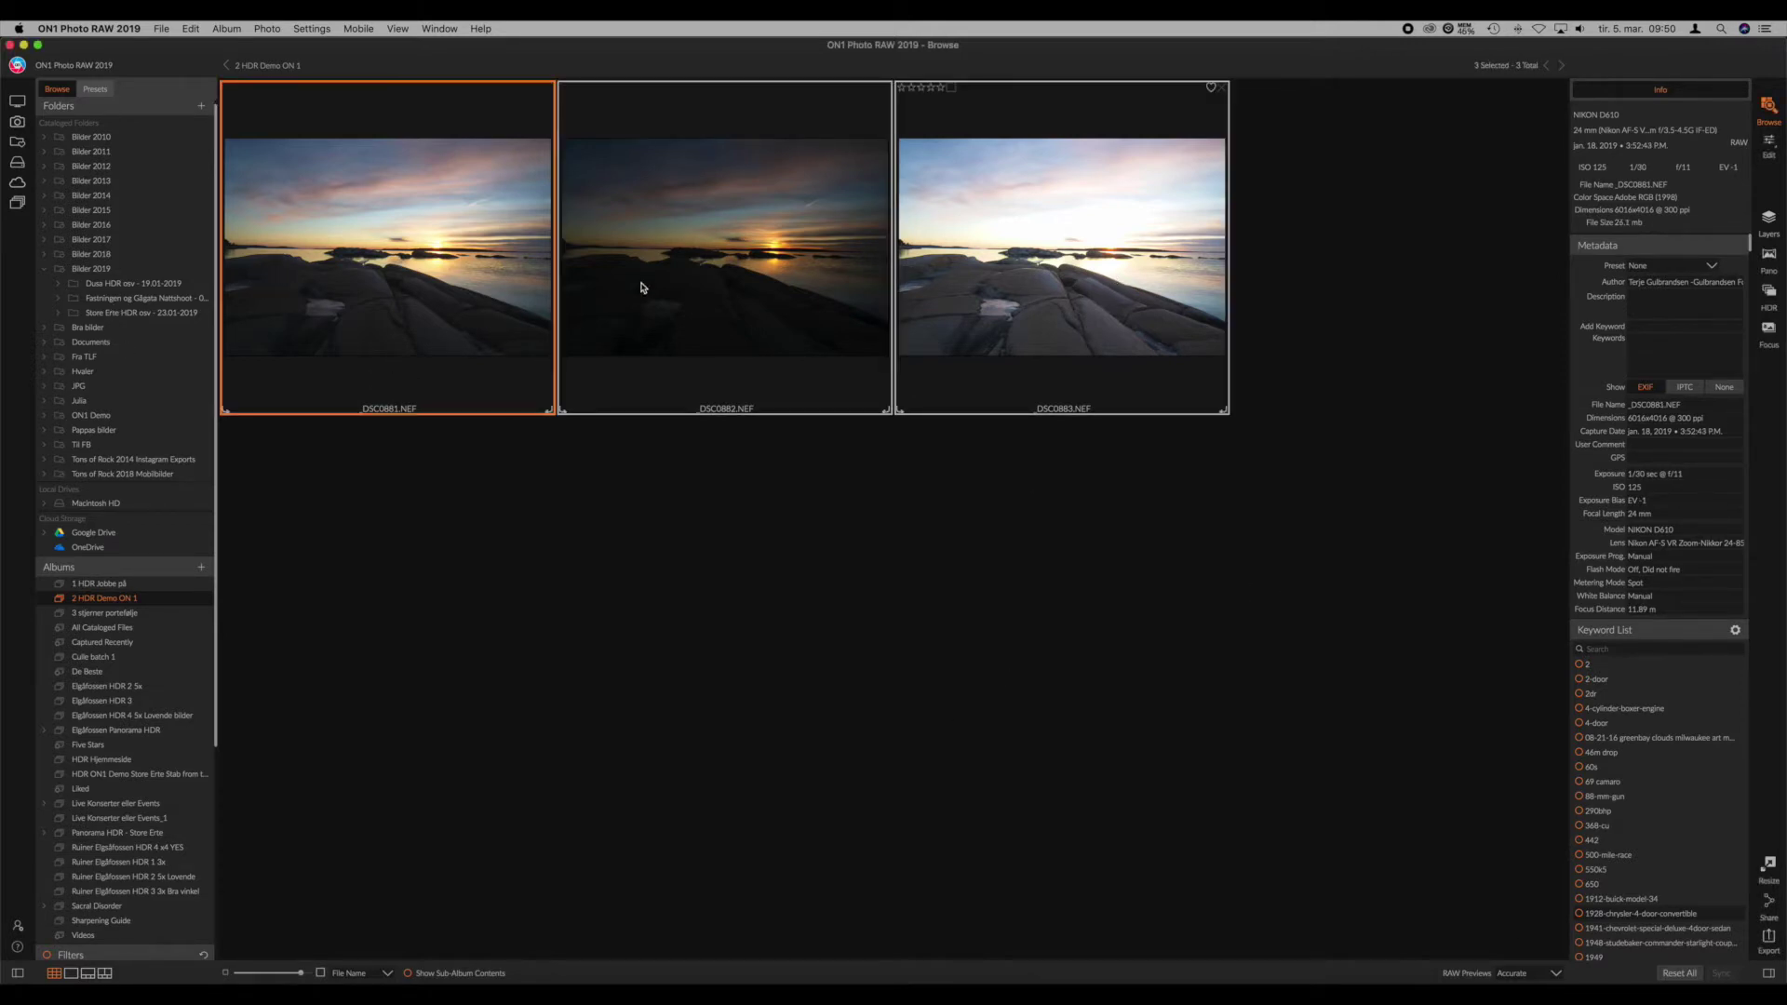
{"action": "right_click", "coordinate": [701, 239]}
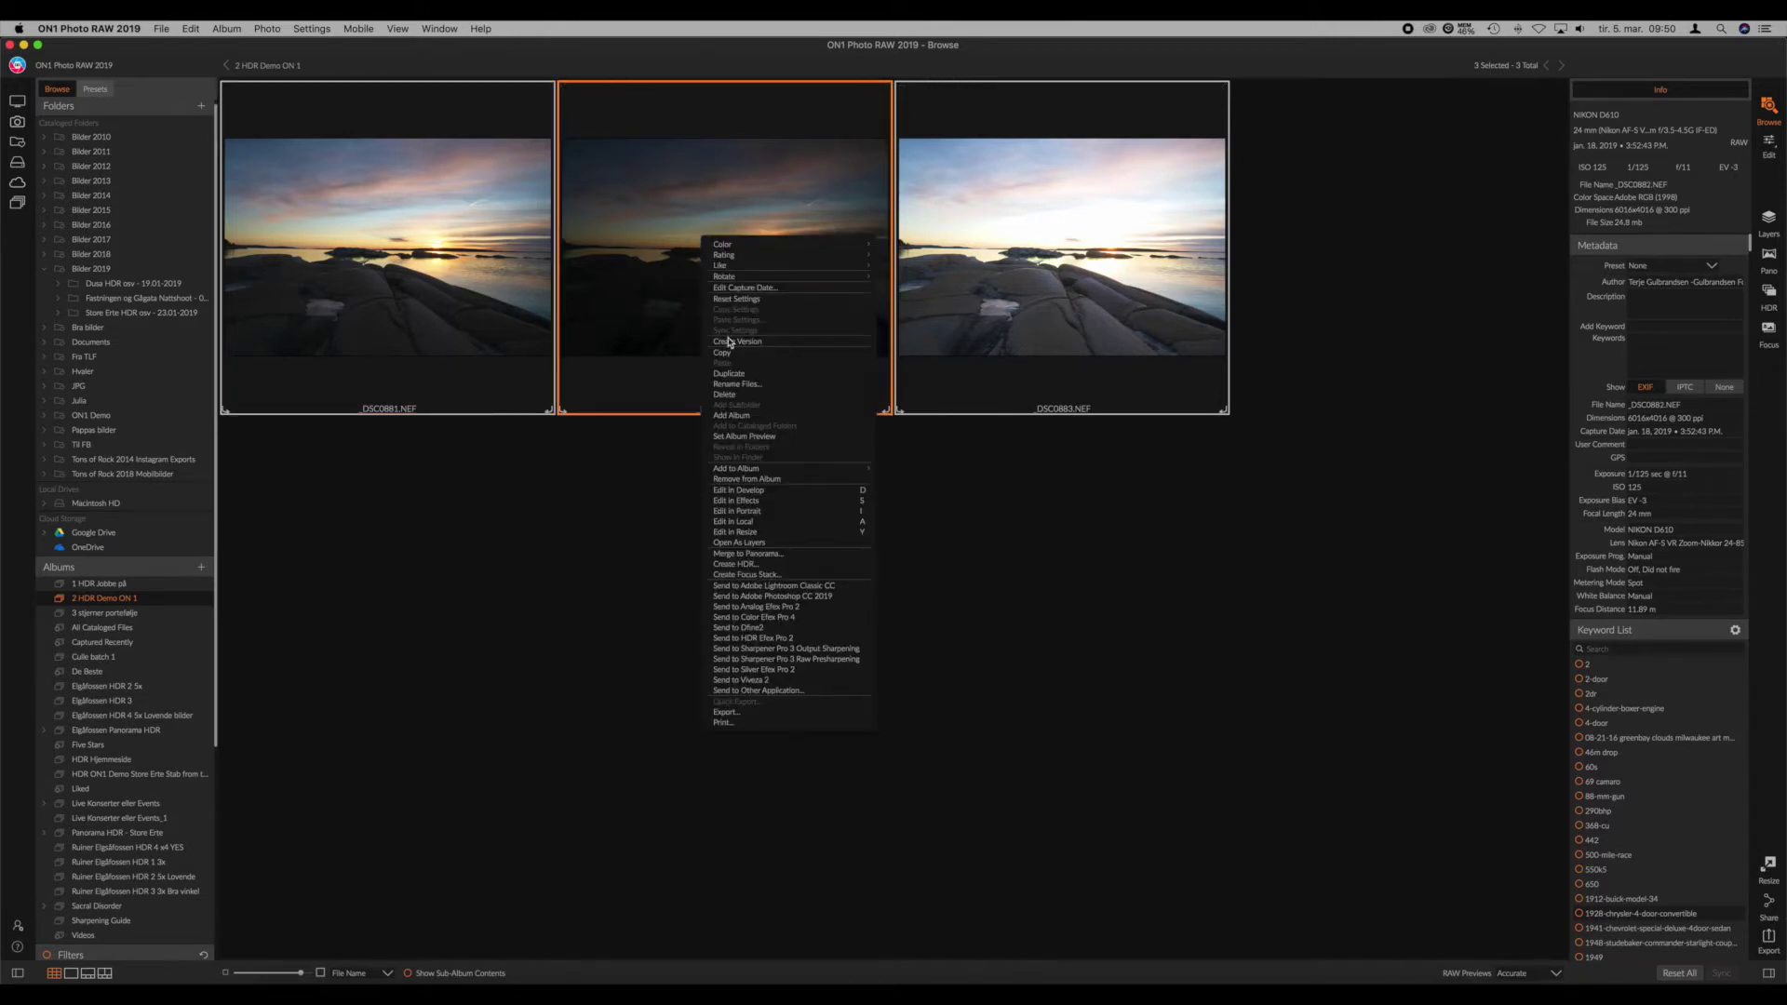
{"action": "left_click", "coordinate": [1414, 509]}
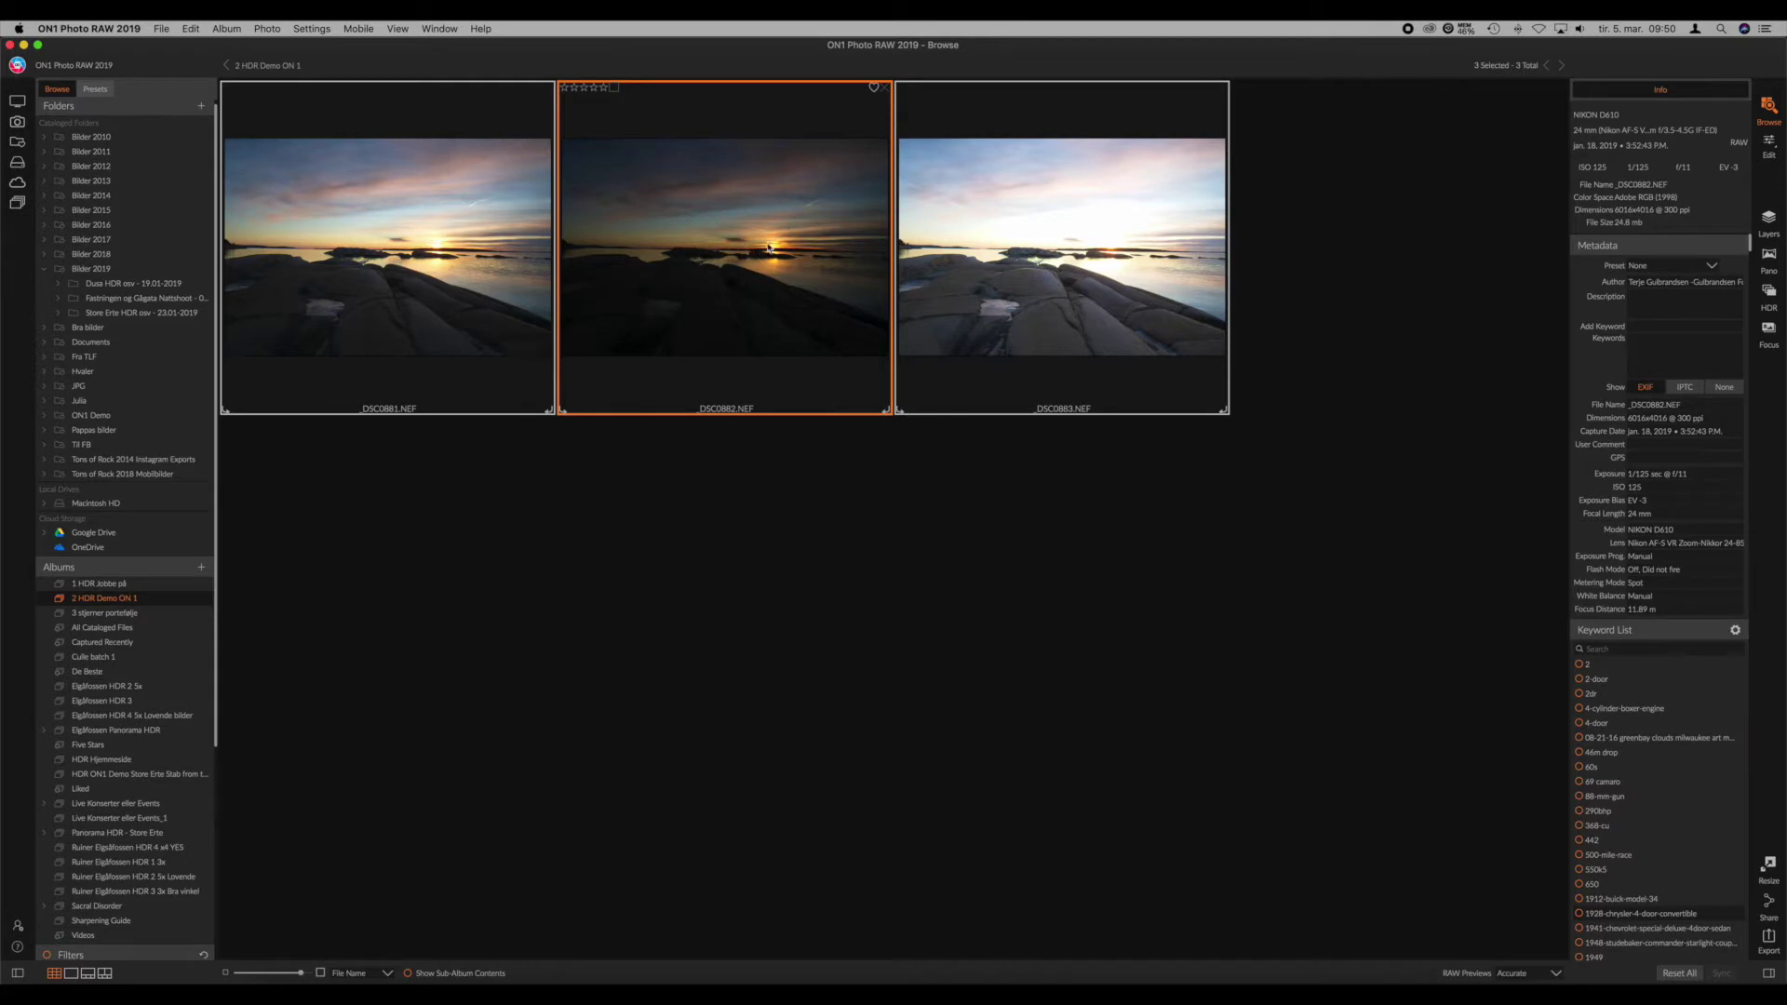
Step: View the darkest exposure, _DSC0882.NEF, enlarged and return to the album thumbnails
{"action": "double_click", "coordinate": [759, 230]}
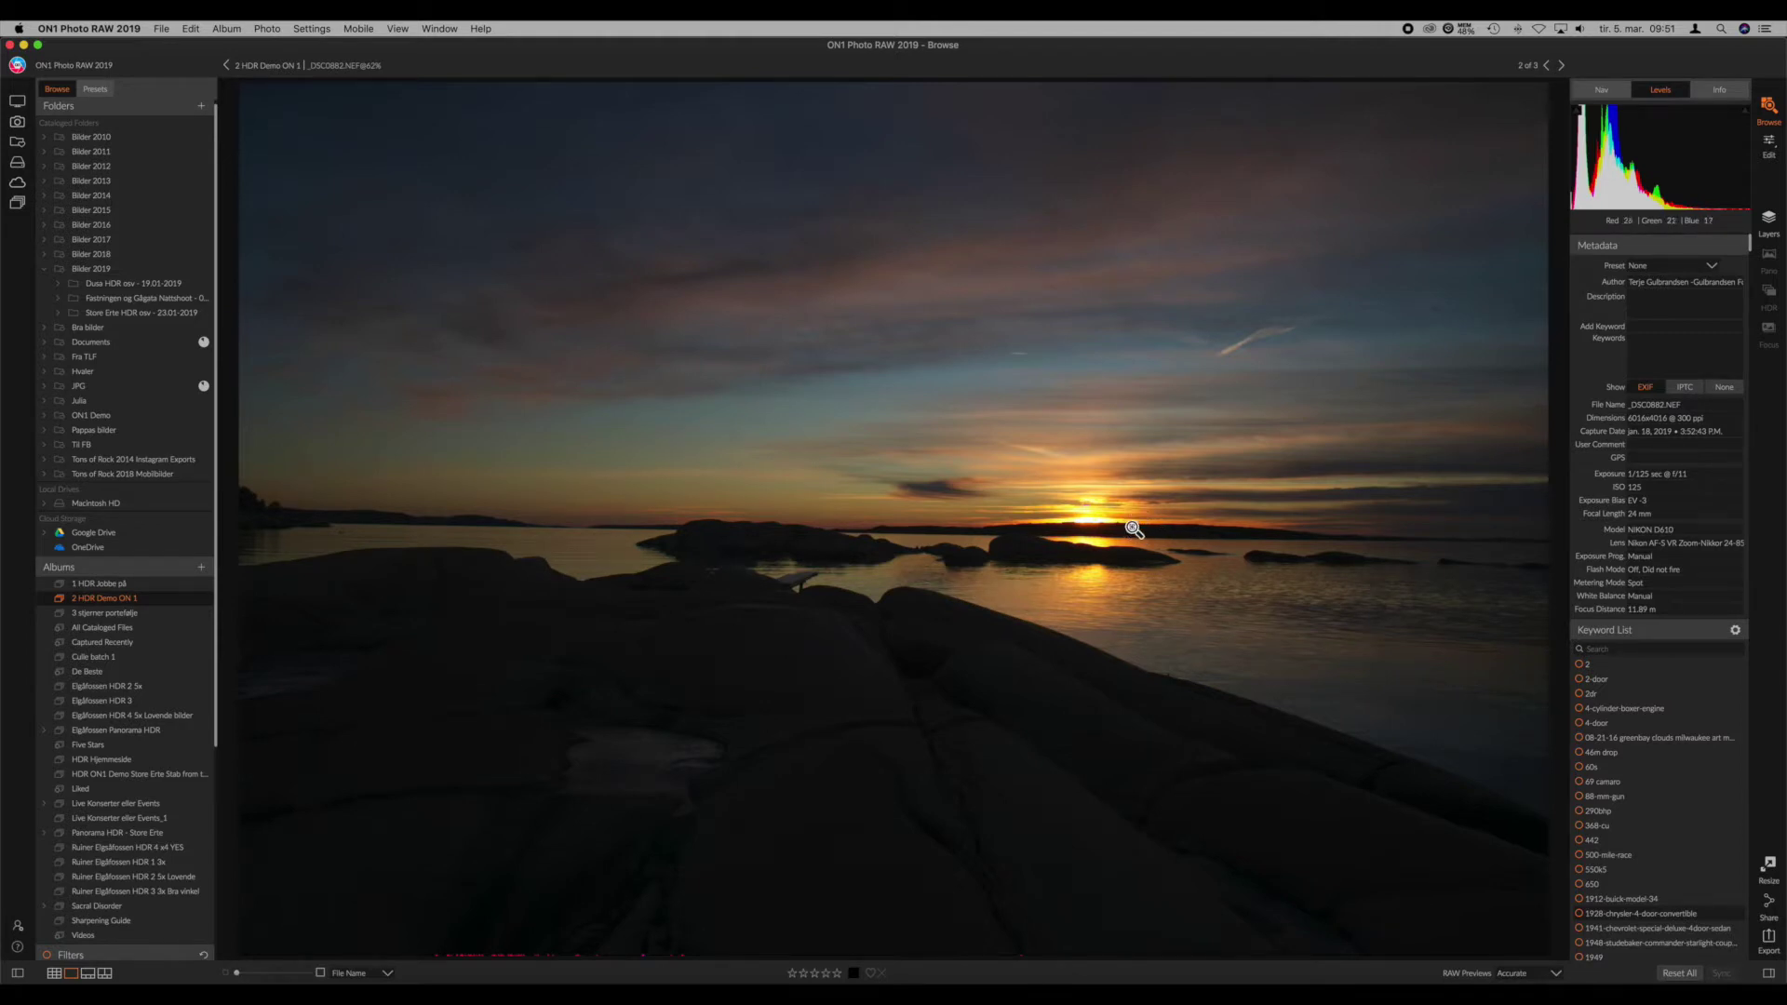
{"action": "double_click", "coordinate": [1109, 484]}
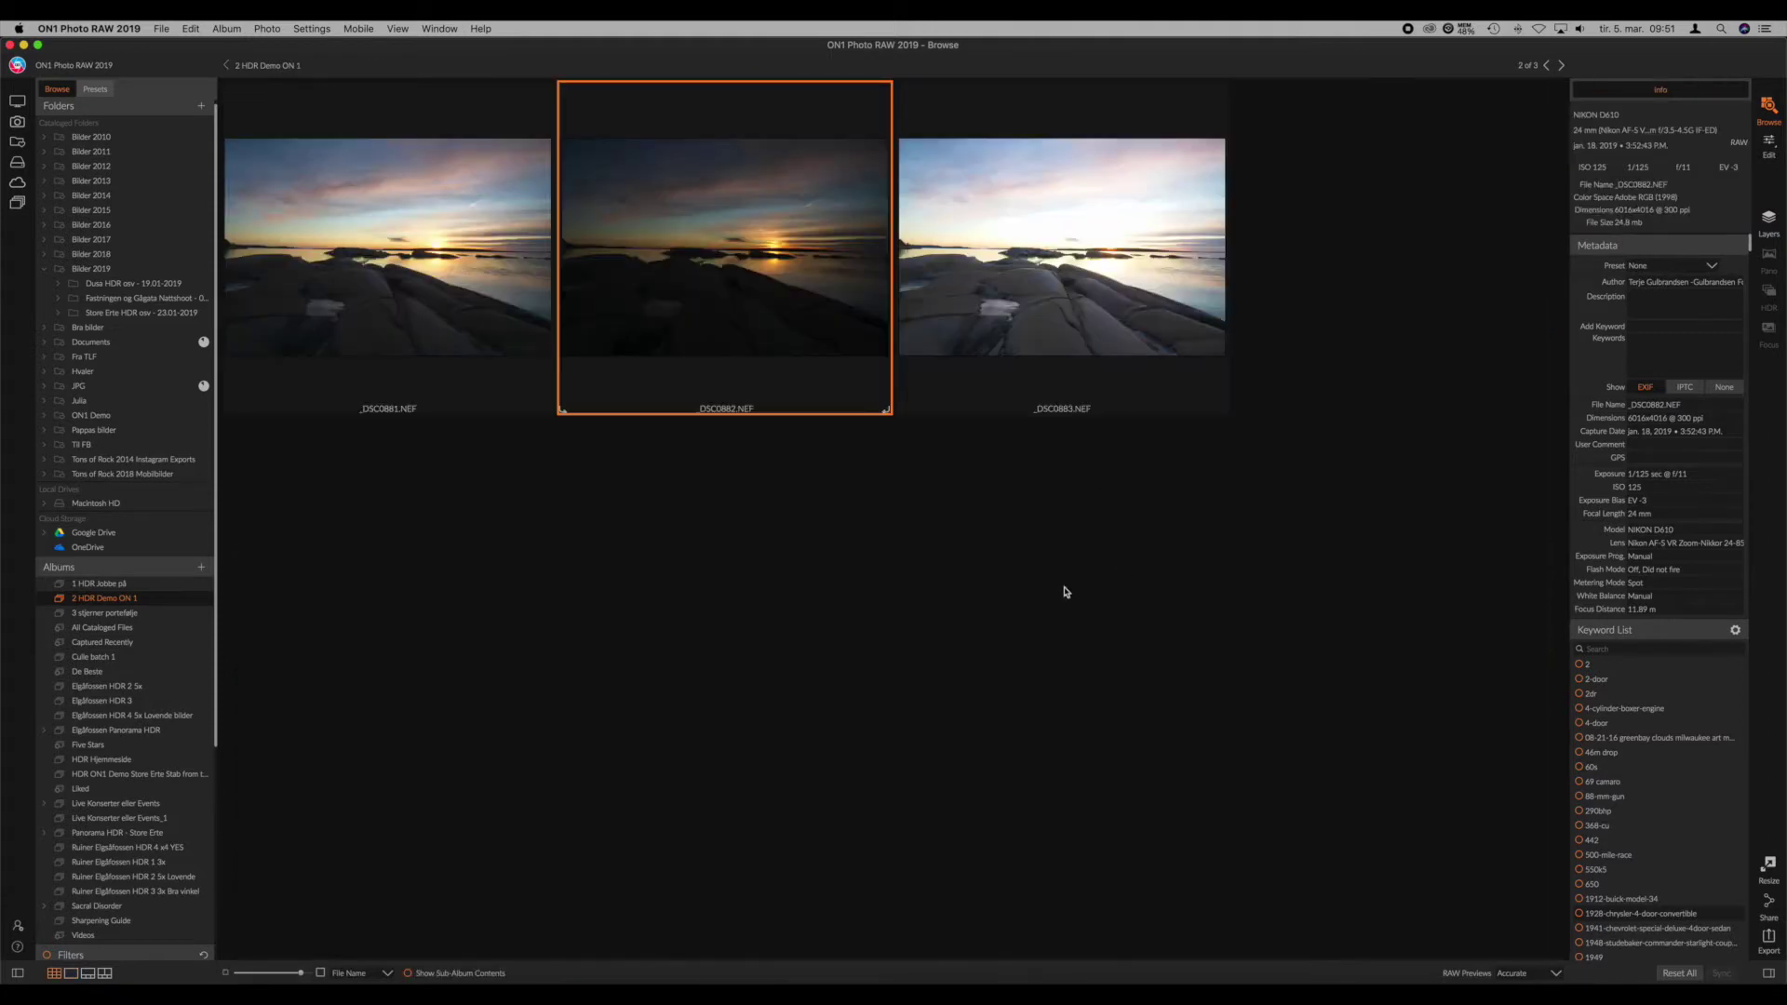
Step: Select the three bracketed exposures _DSC0881 to _DSC0883 and start an HDR merge from them
{"action": "left_click", "coordinate": [534, 351]}
{"action": "left_click", "coordinate": [1040, 324], "text": "shift"}
{"action": "right_click", "coordinate": [1039, 324]}
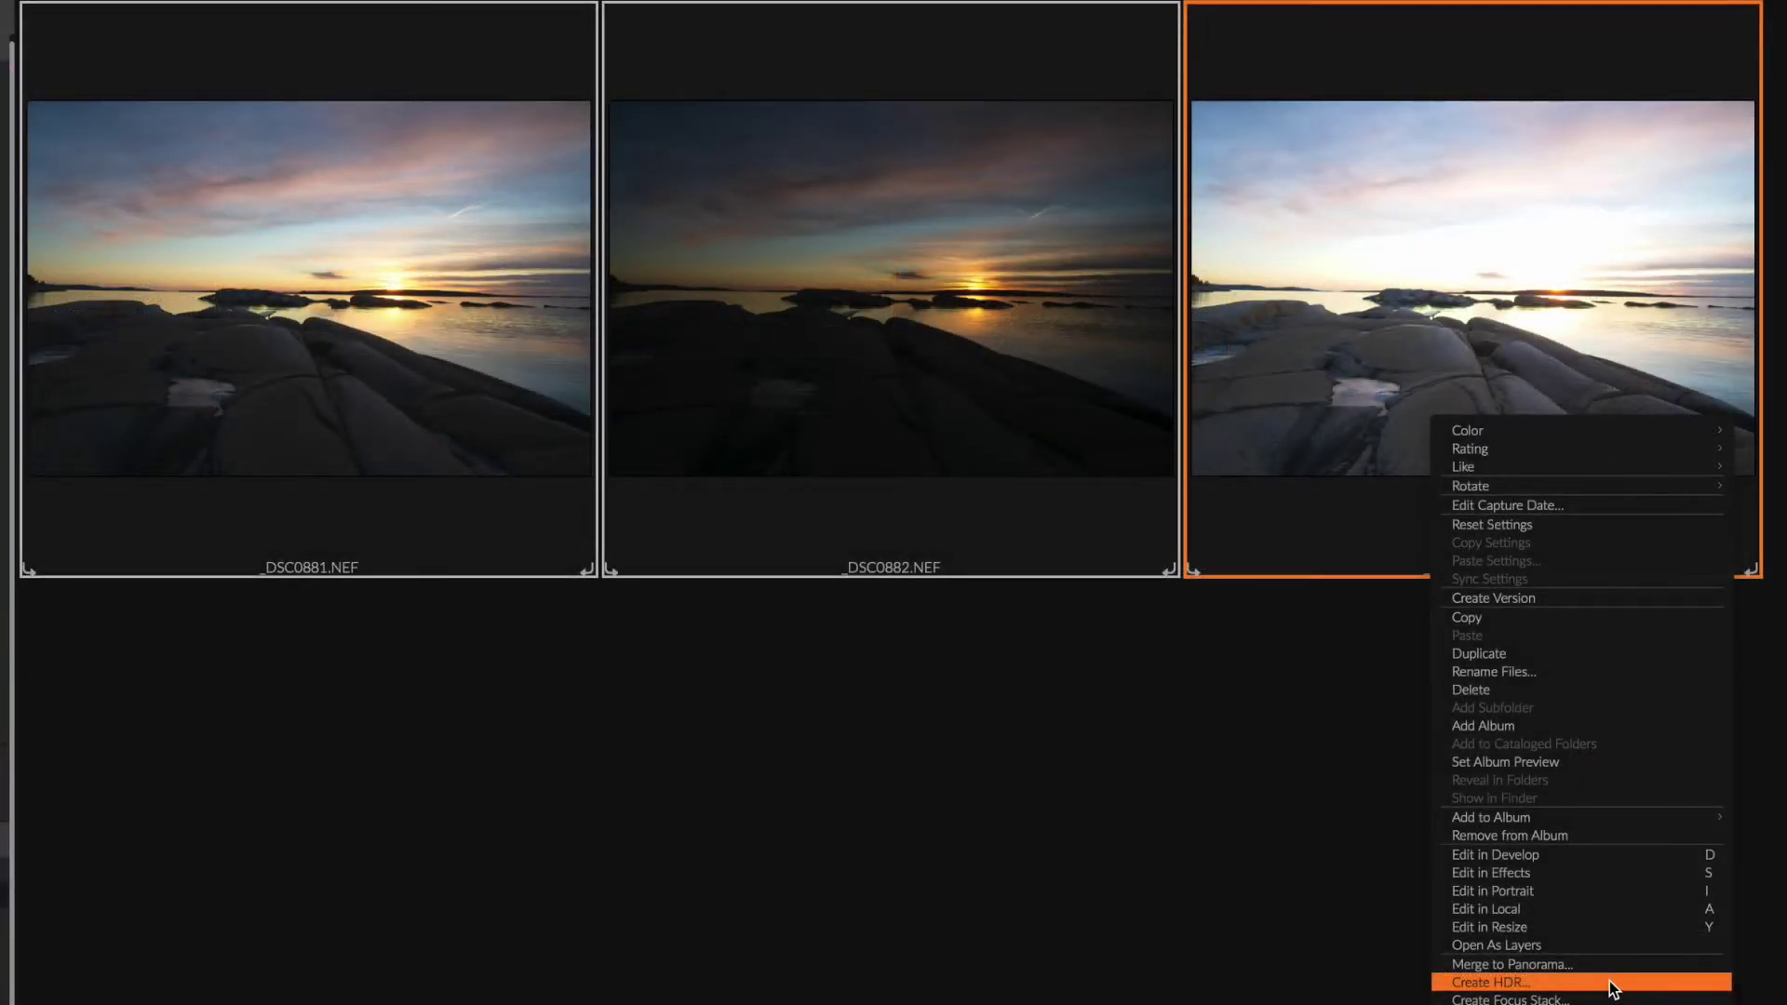
{"action": "left_click", "coordinate": [1612, 990]}
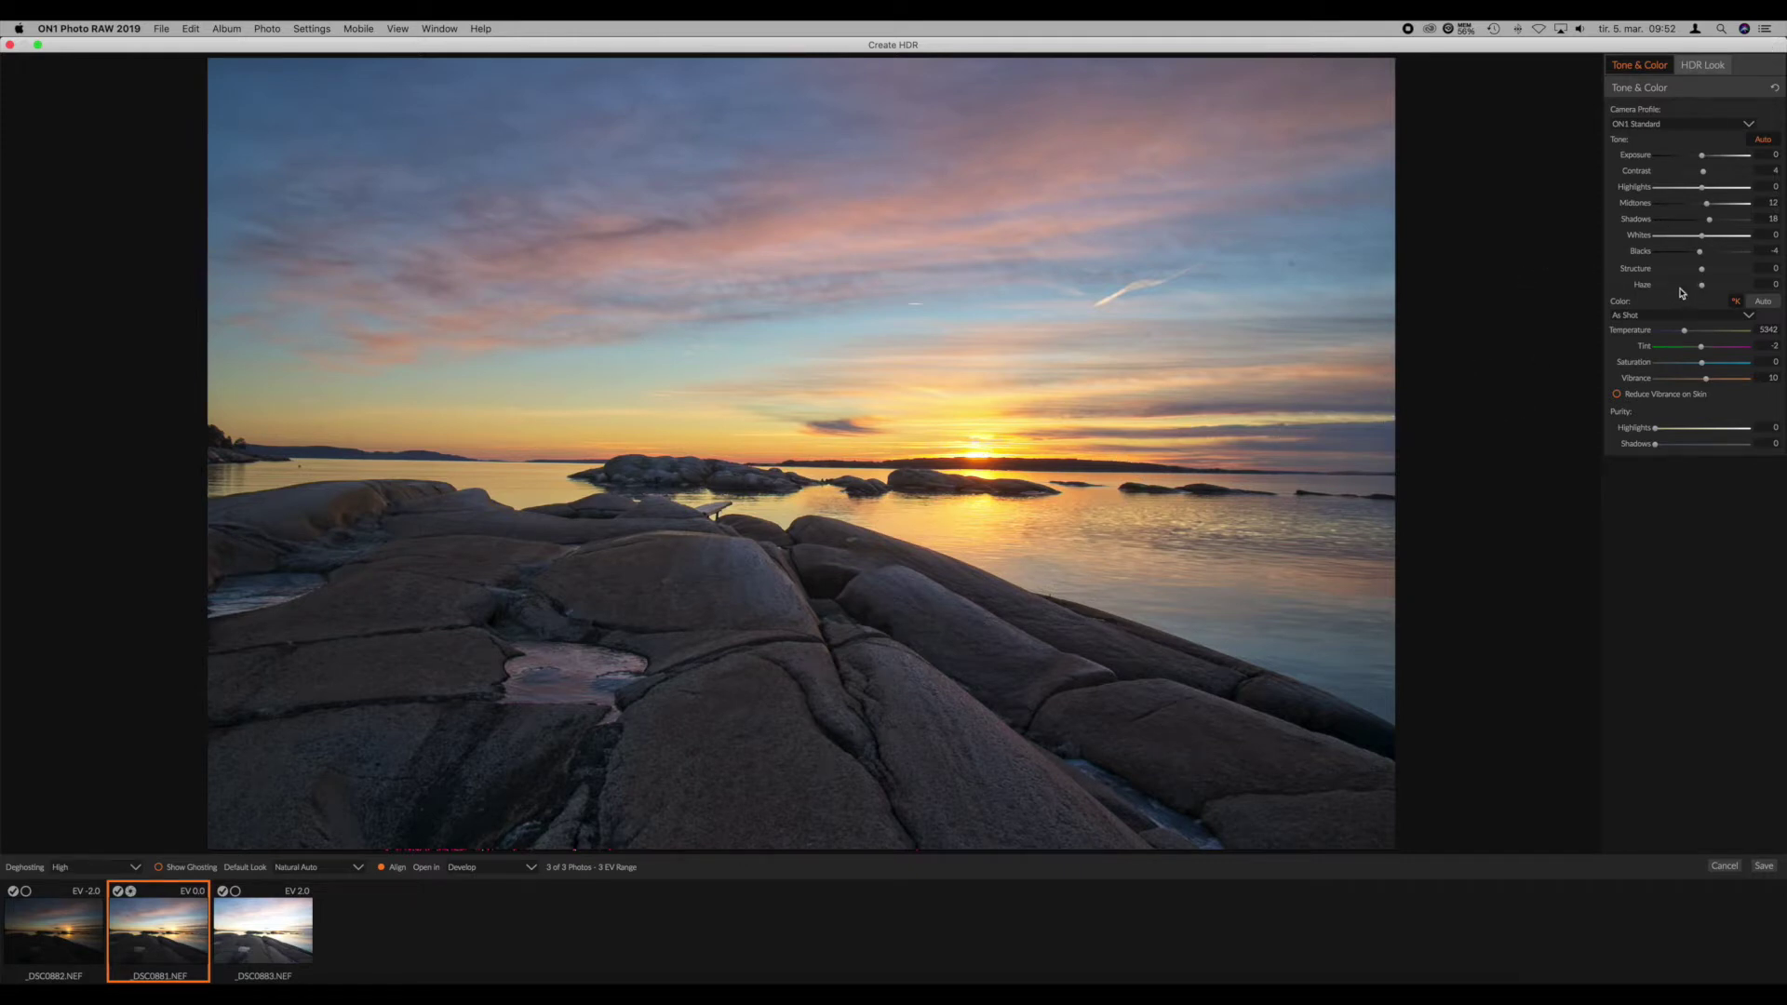
Step: Try HDR tone settings of Contrast 10, Highlights -19, Midtones 9 and Shadows 30
{"action": "left_click_drag", "start_coordinate": [1701, 187], "coordinate": [1707, 209]}
{"action": "left_click", "coordinate": [1694, 190]}
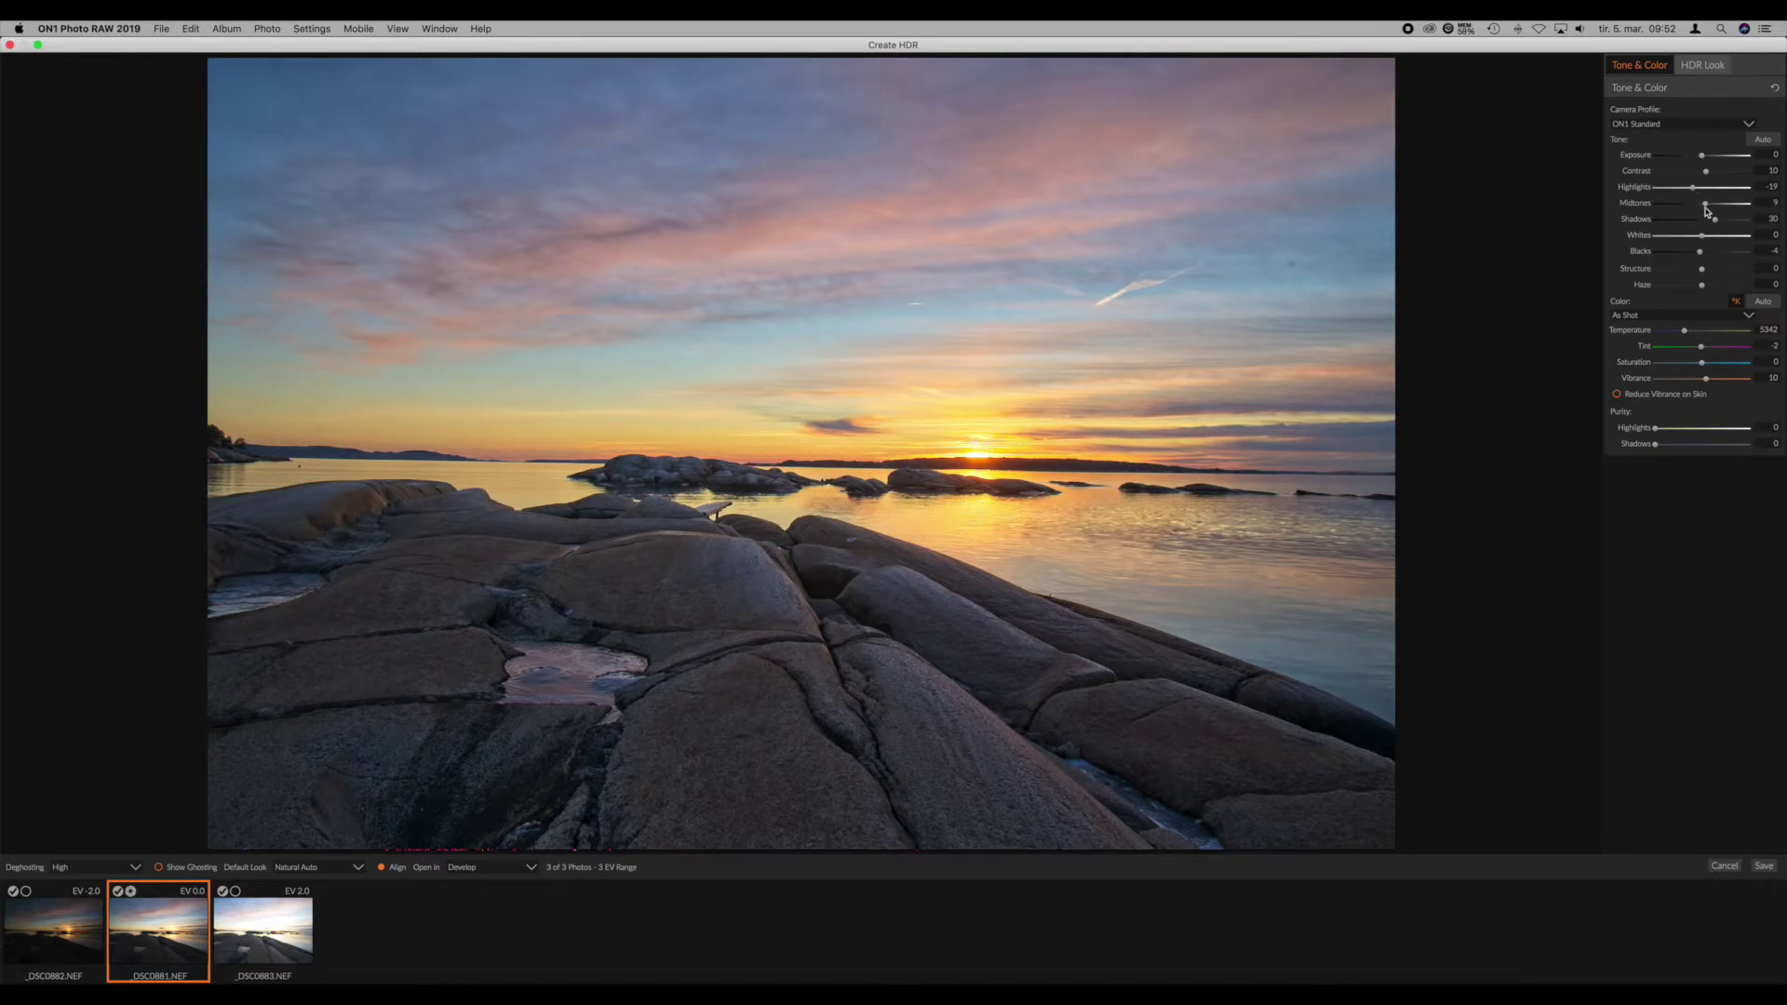
Step: Change the HDR default look to Natural and raise Shadows to 19
{"action": "left_click", "coordinate": [328, 870]}
{"action": "left_click", "coordinate": [298, 884]}
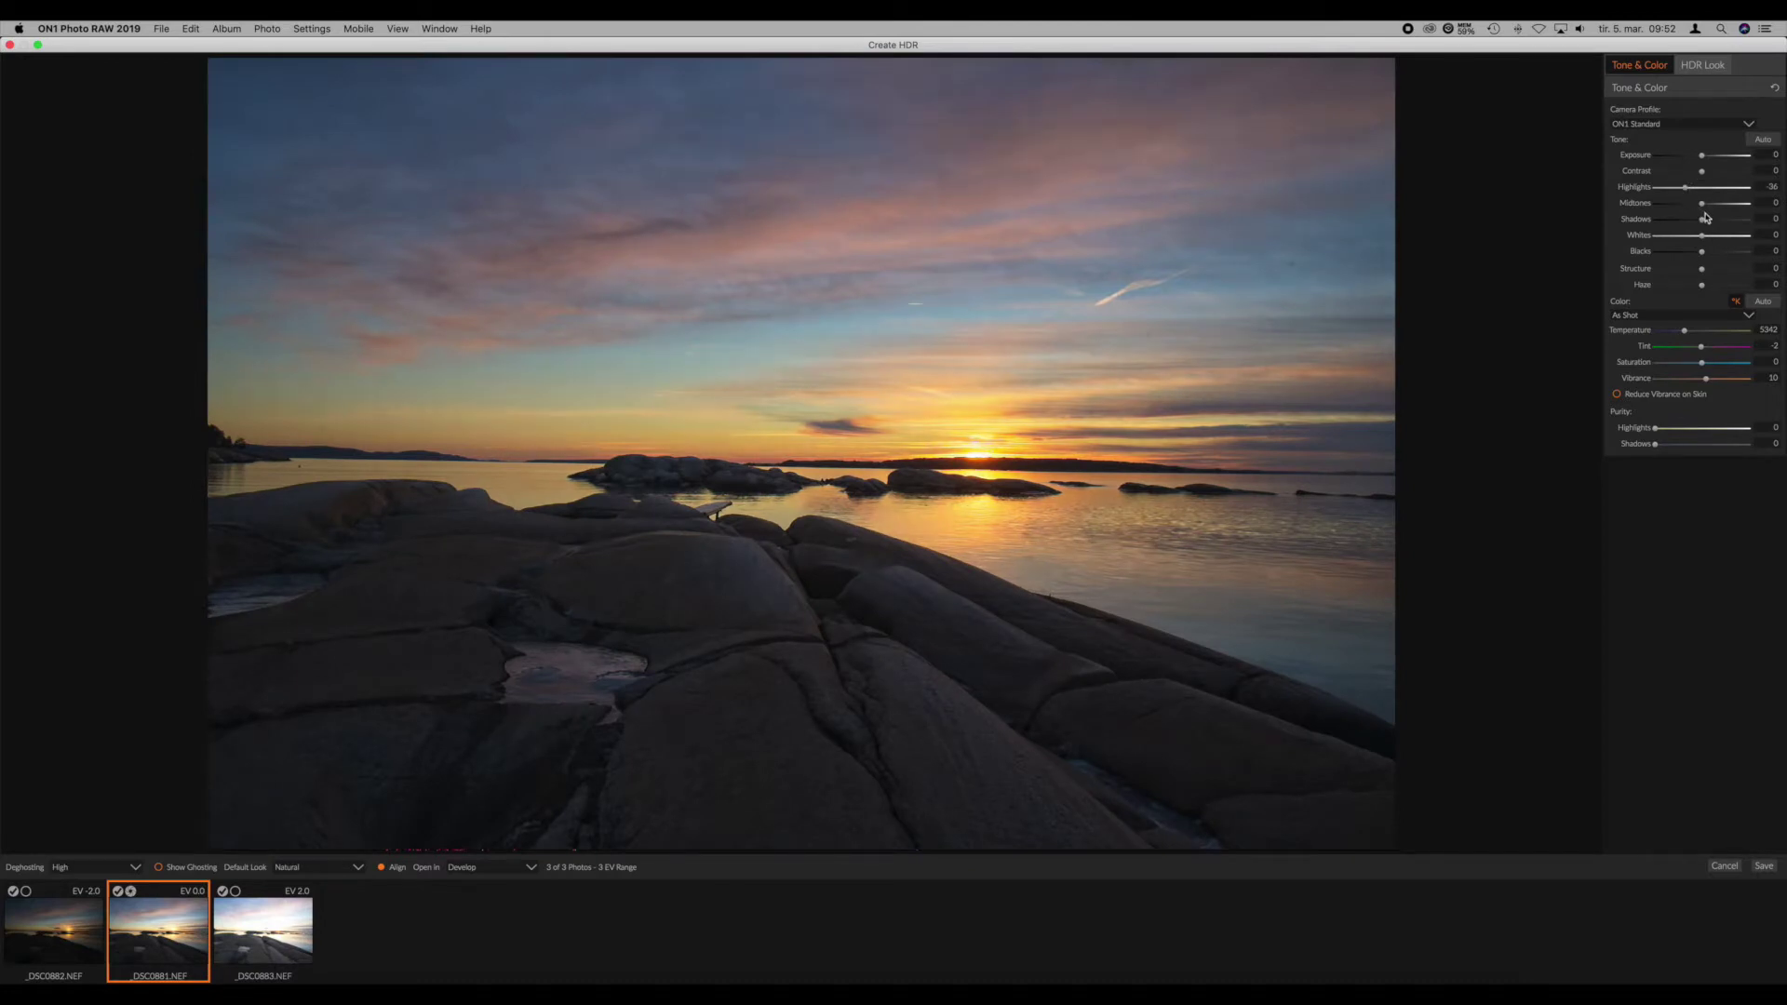
{"action": "left_click", "coordinate": [1712, 219]}
{"action": "left_click_drag", "start_coordinate": [1714, 224], "coordinate": [1710, 224]}
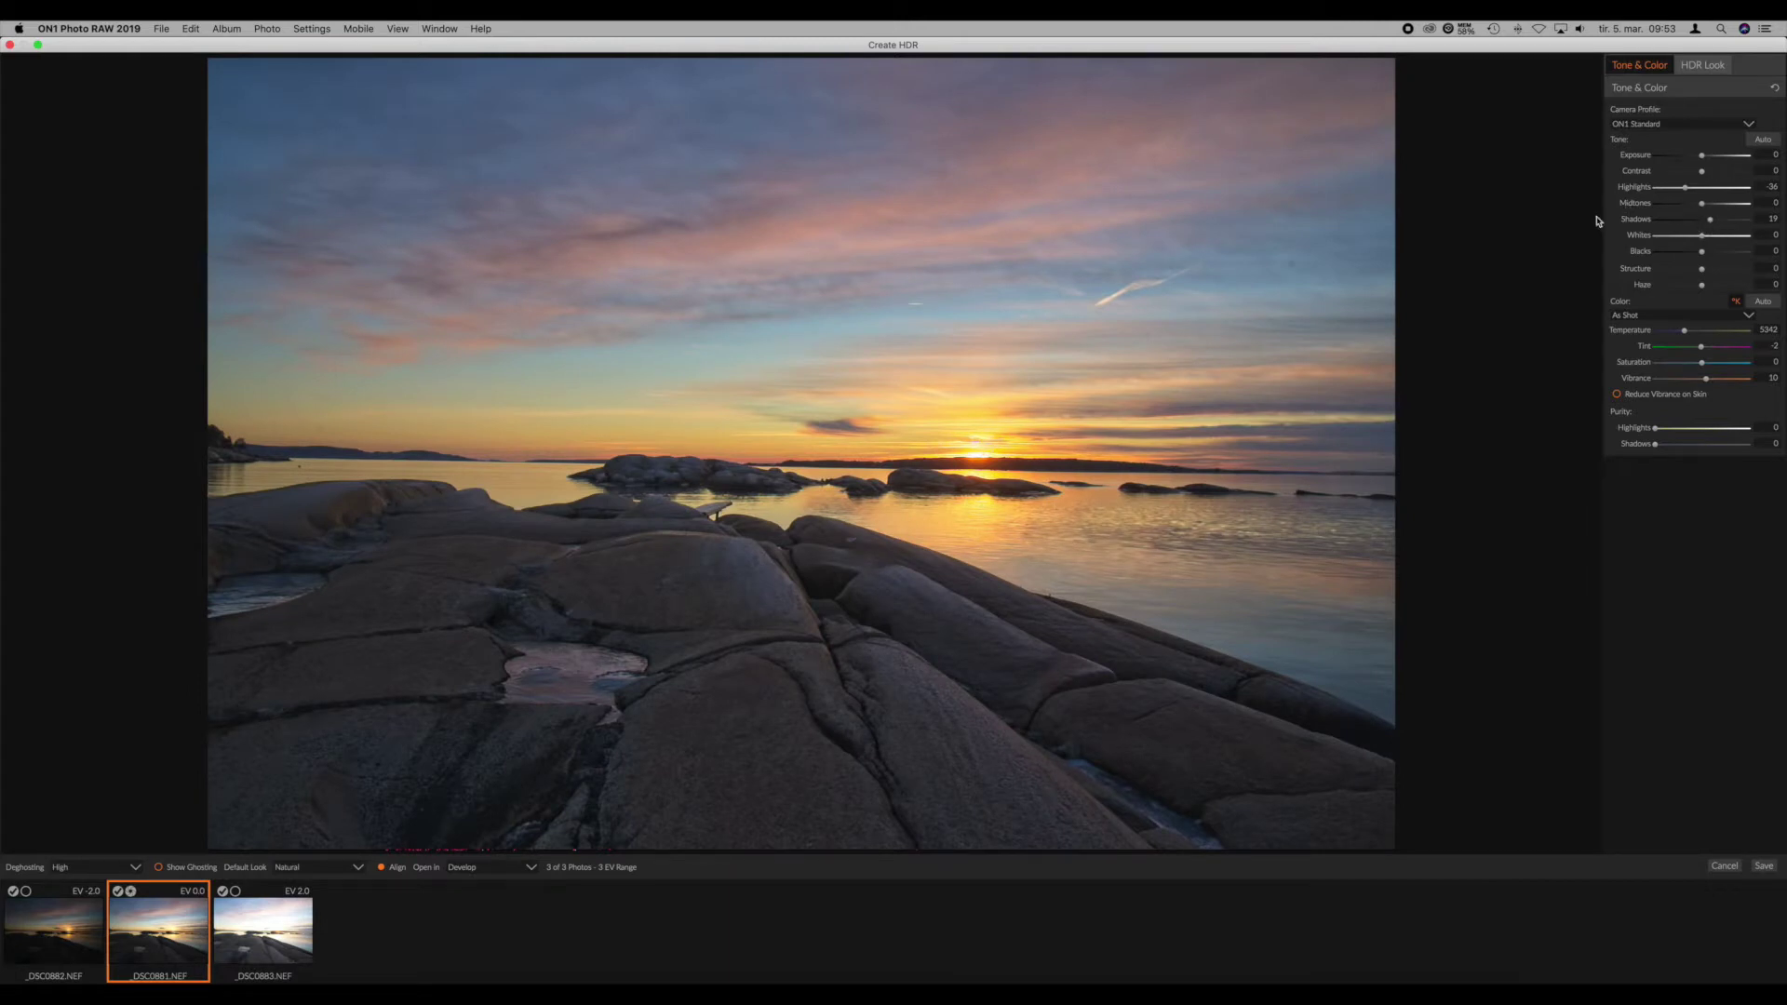
Step: Set the HDR's Midtones to -6, Blacks to -6 and Haze to -16
{"action": "left_click", "coordinate": [1702, 204]}
{"action": "left_click_drag", "start_coordinate": [1702, 206], "coordinate": [1698, 205]}
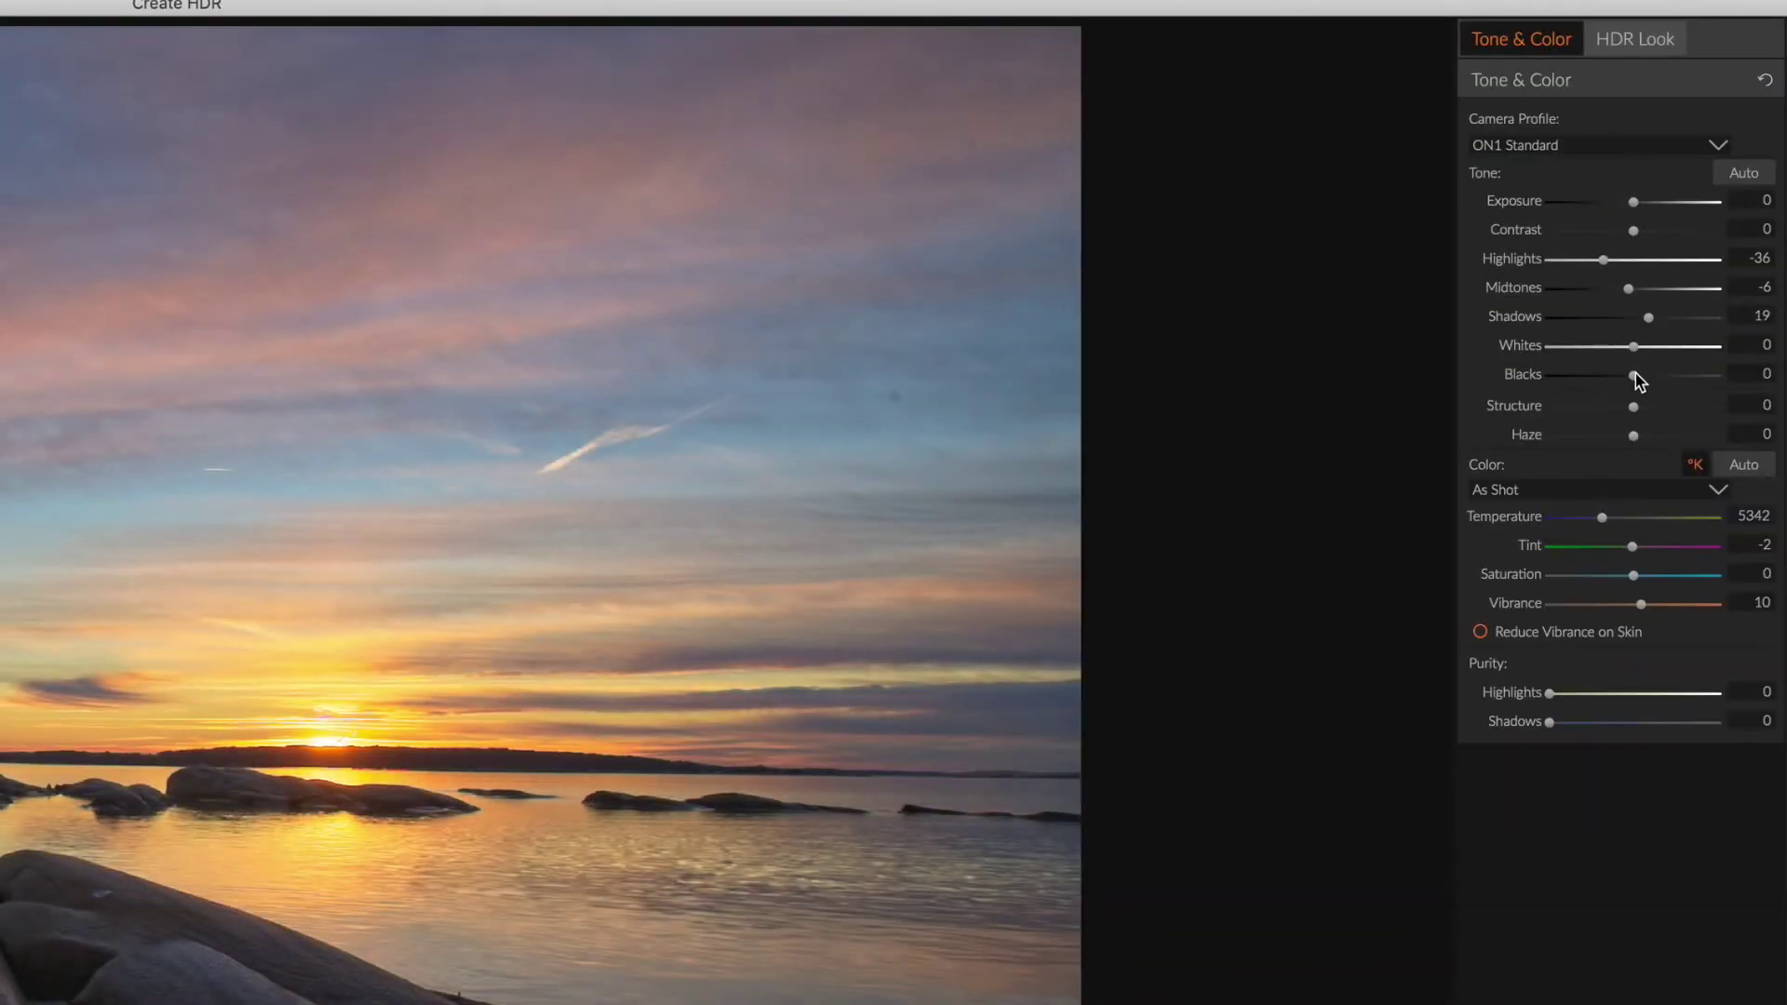
{"action": "left_click", "coordinate": [1702, 253]}
{"action": "left_click_drag", "start_coordinate": [1635, 381], "coordinate": [1628, 383]}
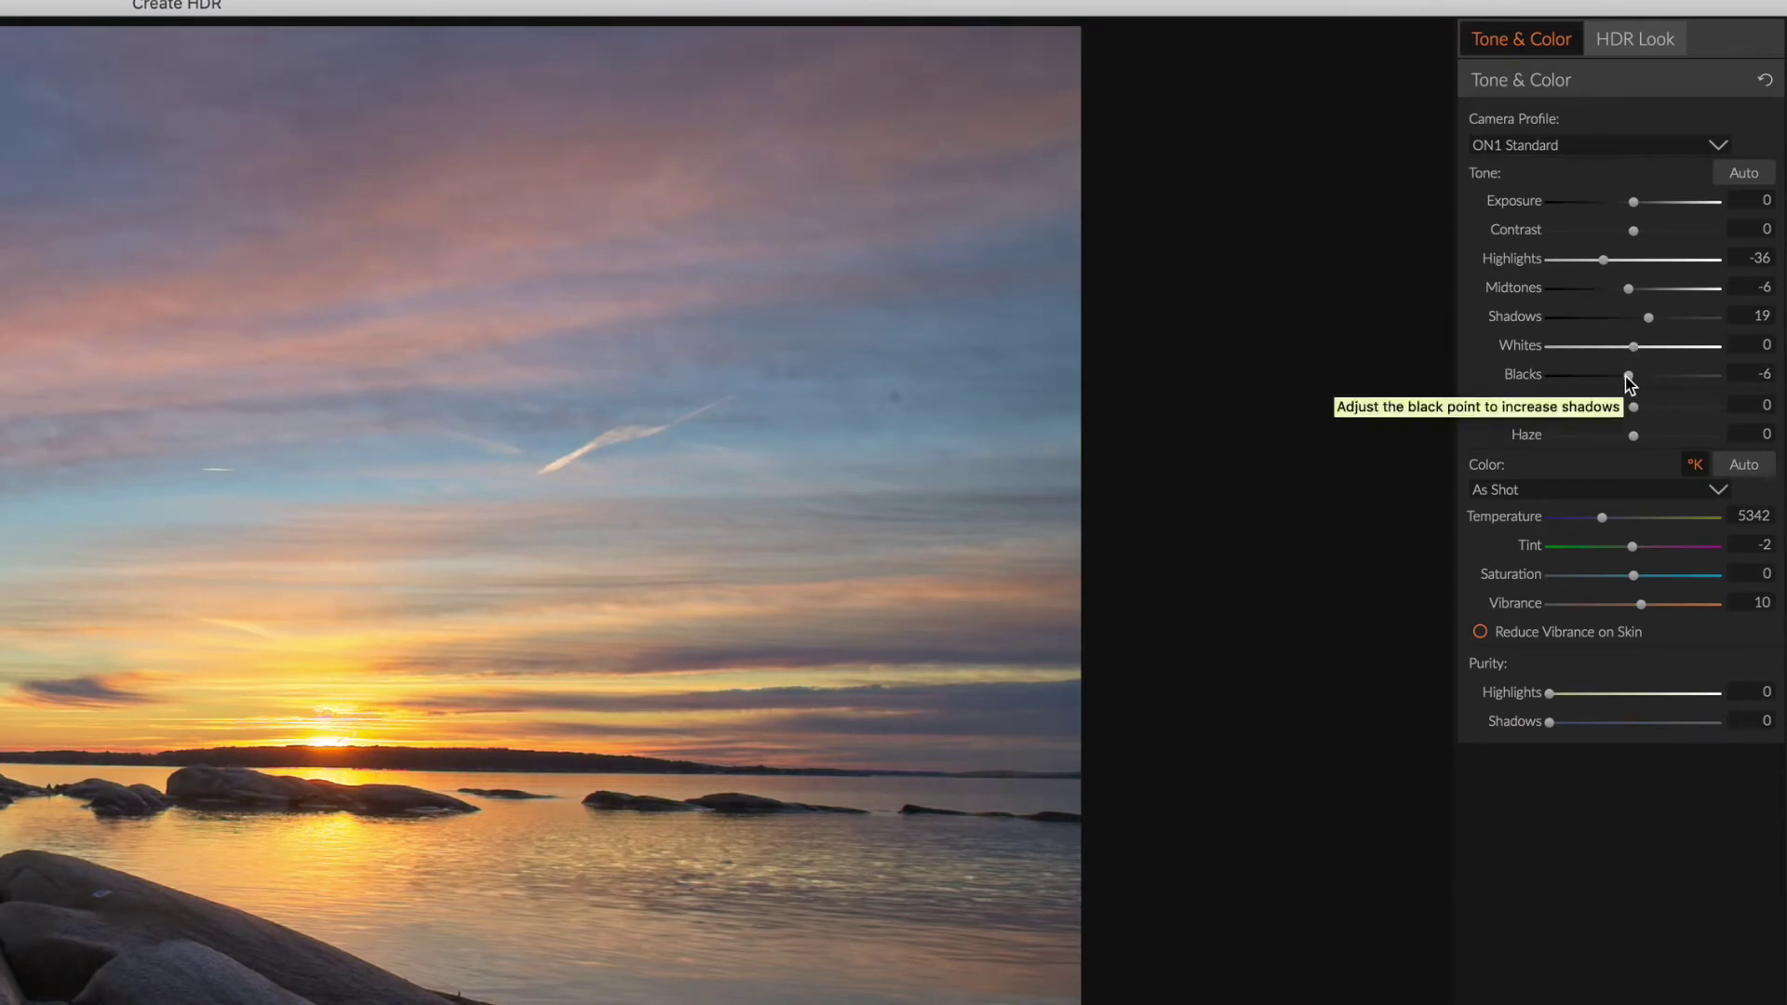
{"action": "left_click", "coordinate": [1631, 434]}
{"action": "left_click_drag", "start_coordinate": [1634, 442], "coordinate": [1622, 445]}
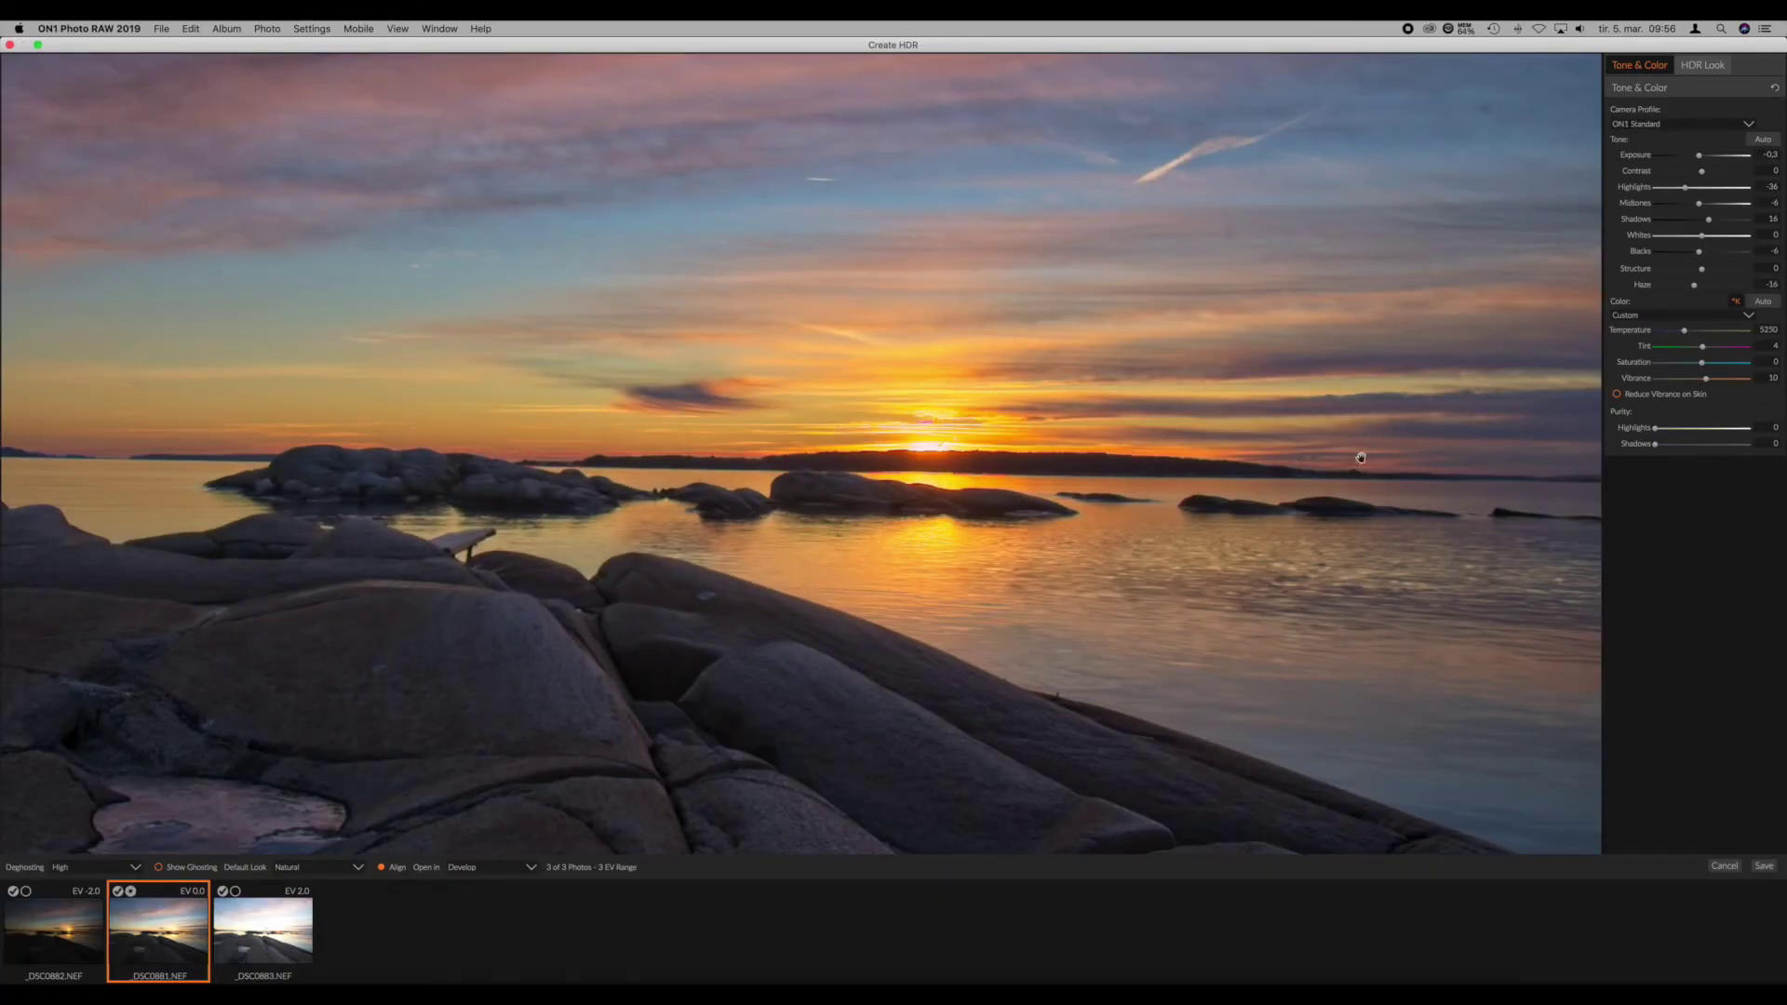
Step: Reset Vibrance to 0, set Blacks to -15 and Contrast to 10, and save the merged HDR
{"action": "double_click", "coordinate": [1640, 377]}
{"action": "left_click_drag", "start_coordinate": [1698, 251], "coordinate": [1693, 255]}
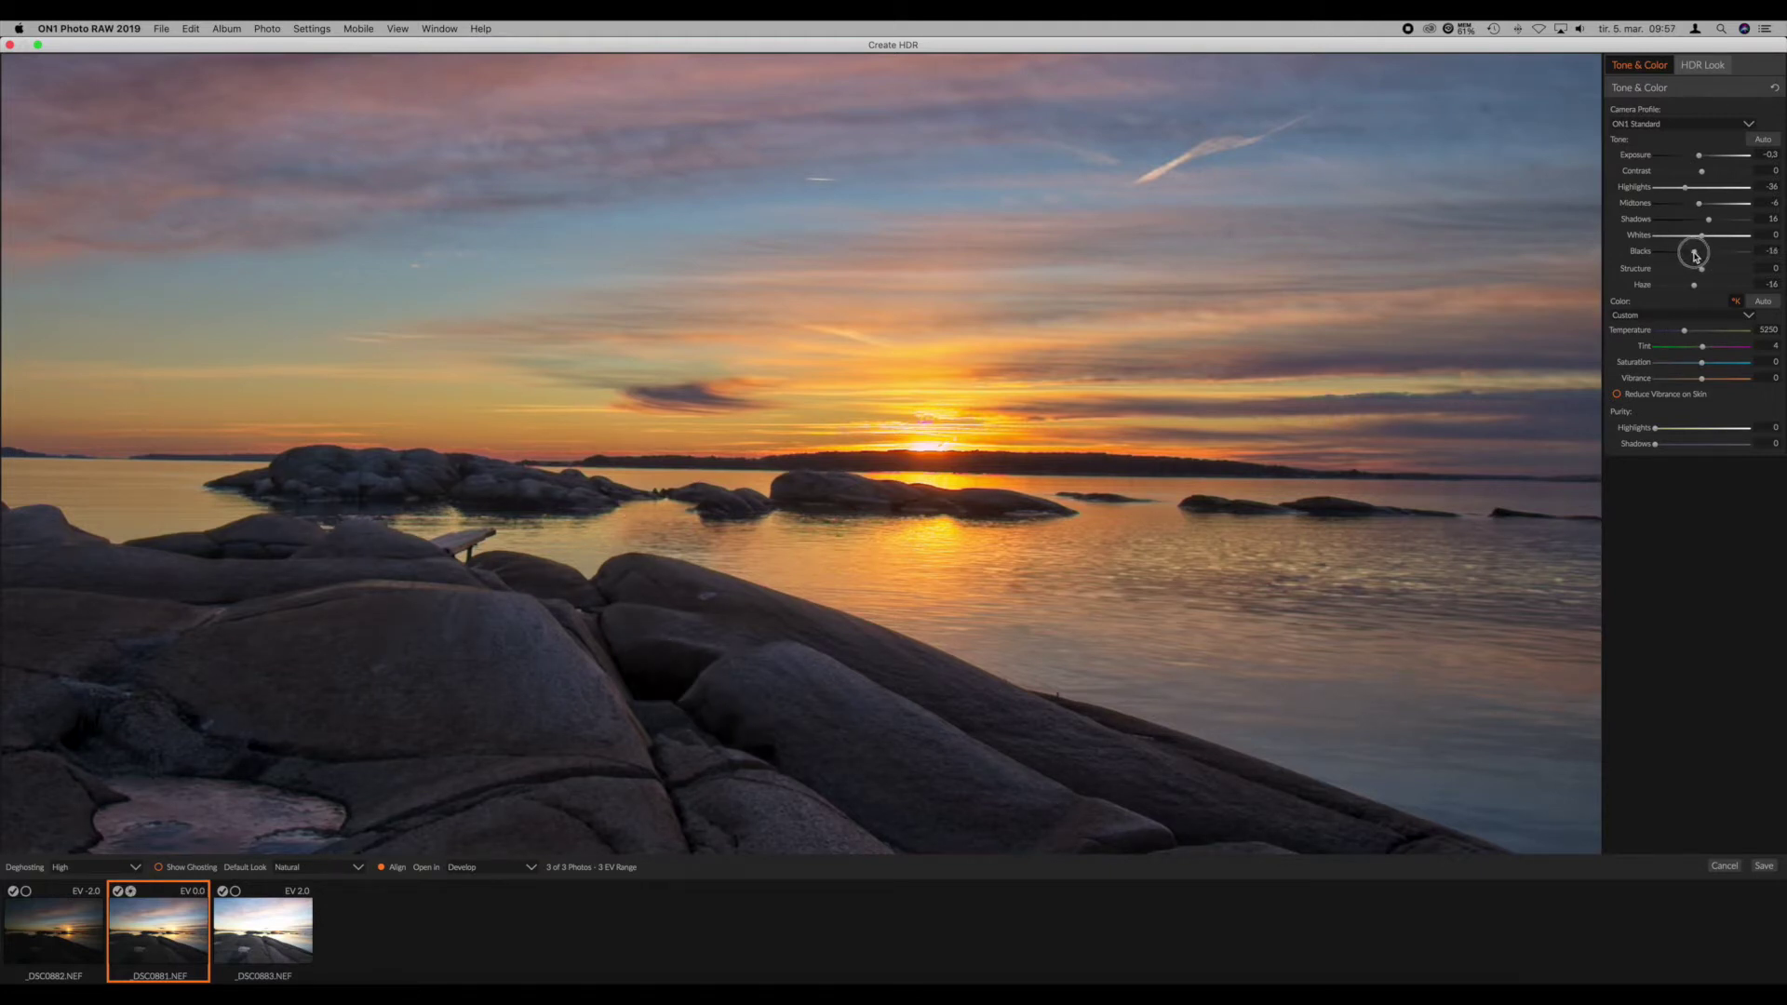
{"action": "left_click_drag", "start_coordinate": [1702, 170], "coordinate": [1706, 171]}
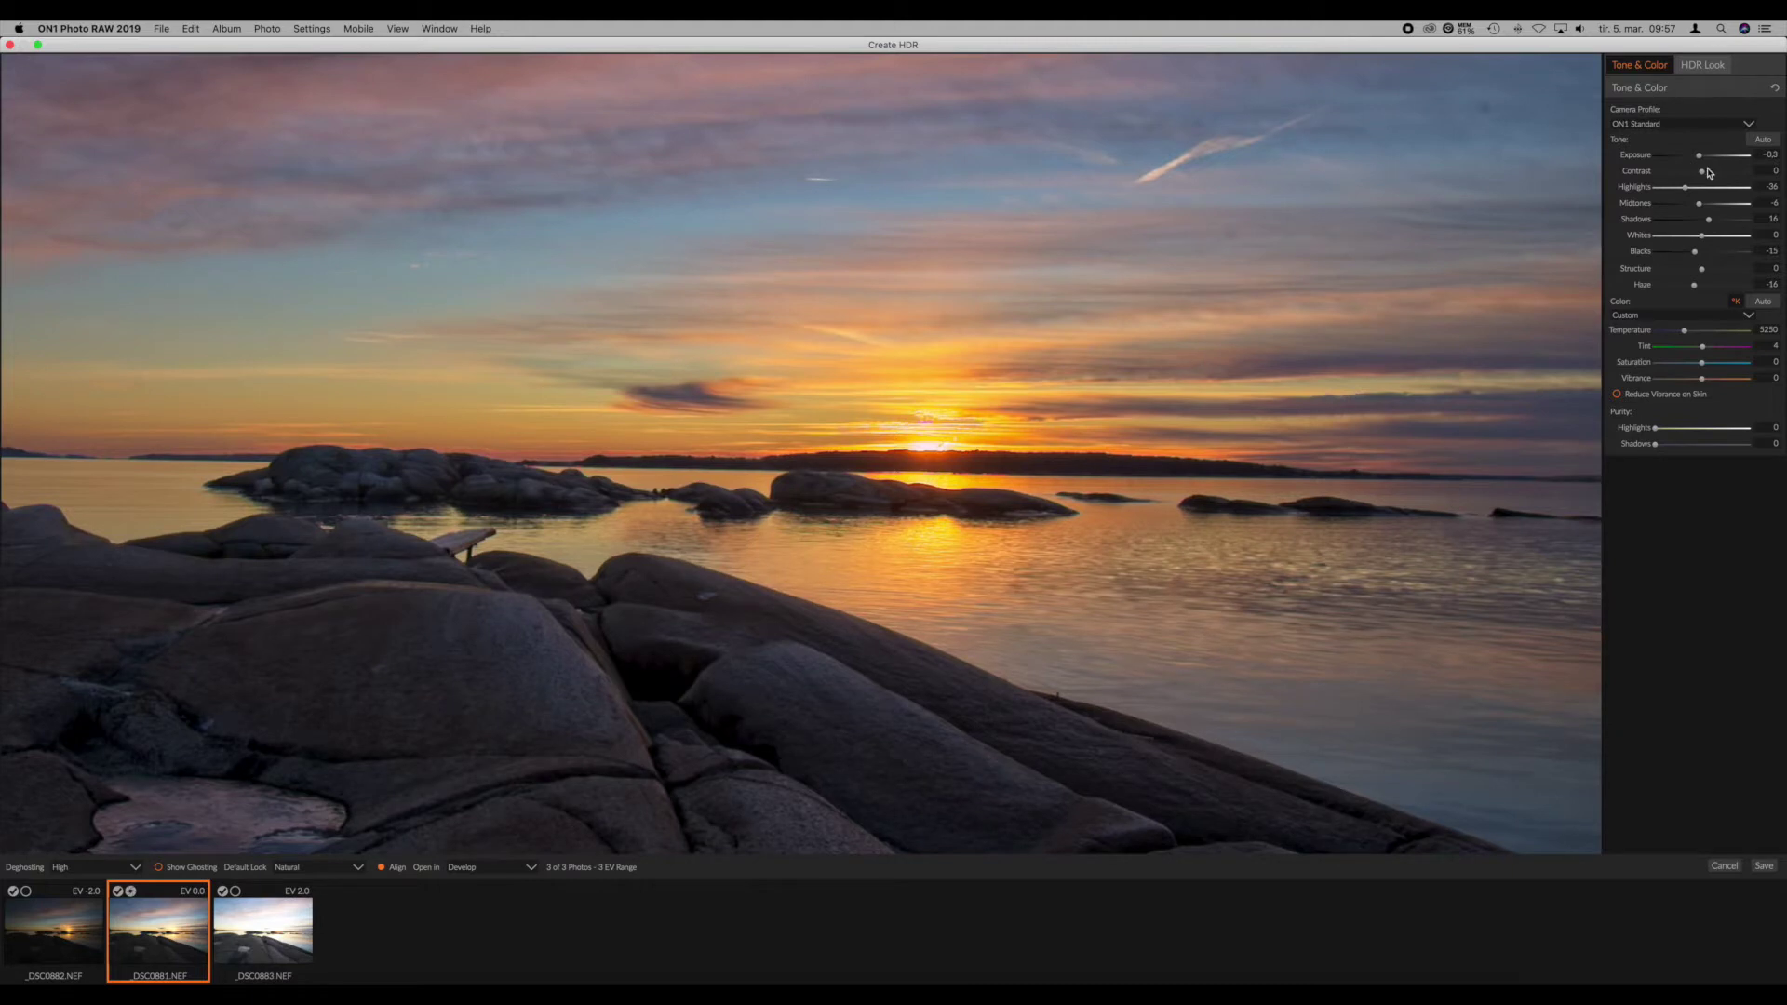
{"action": "left_click", "coordinate": [1764, 865]}
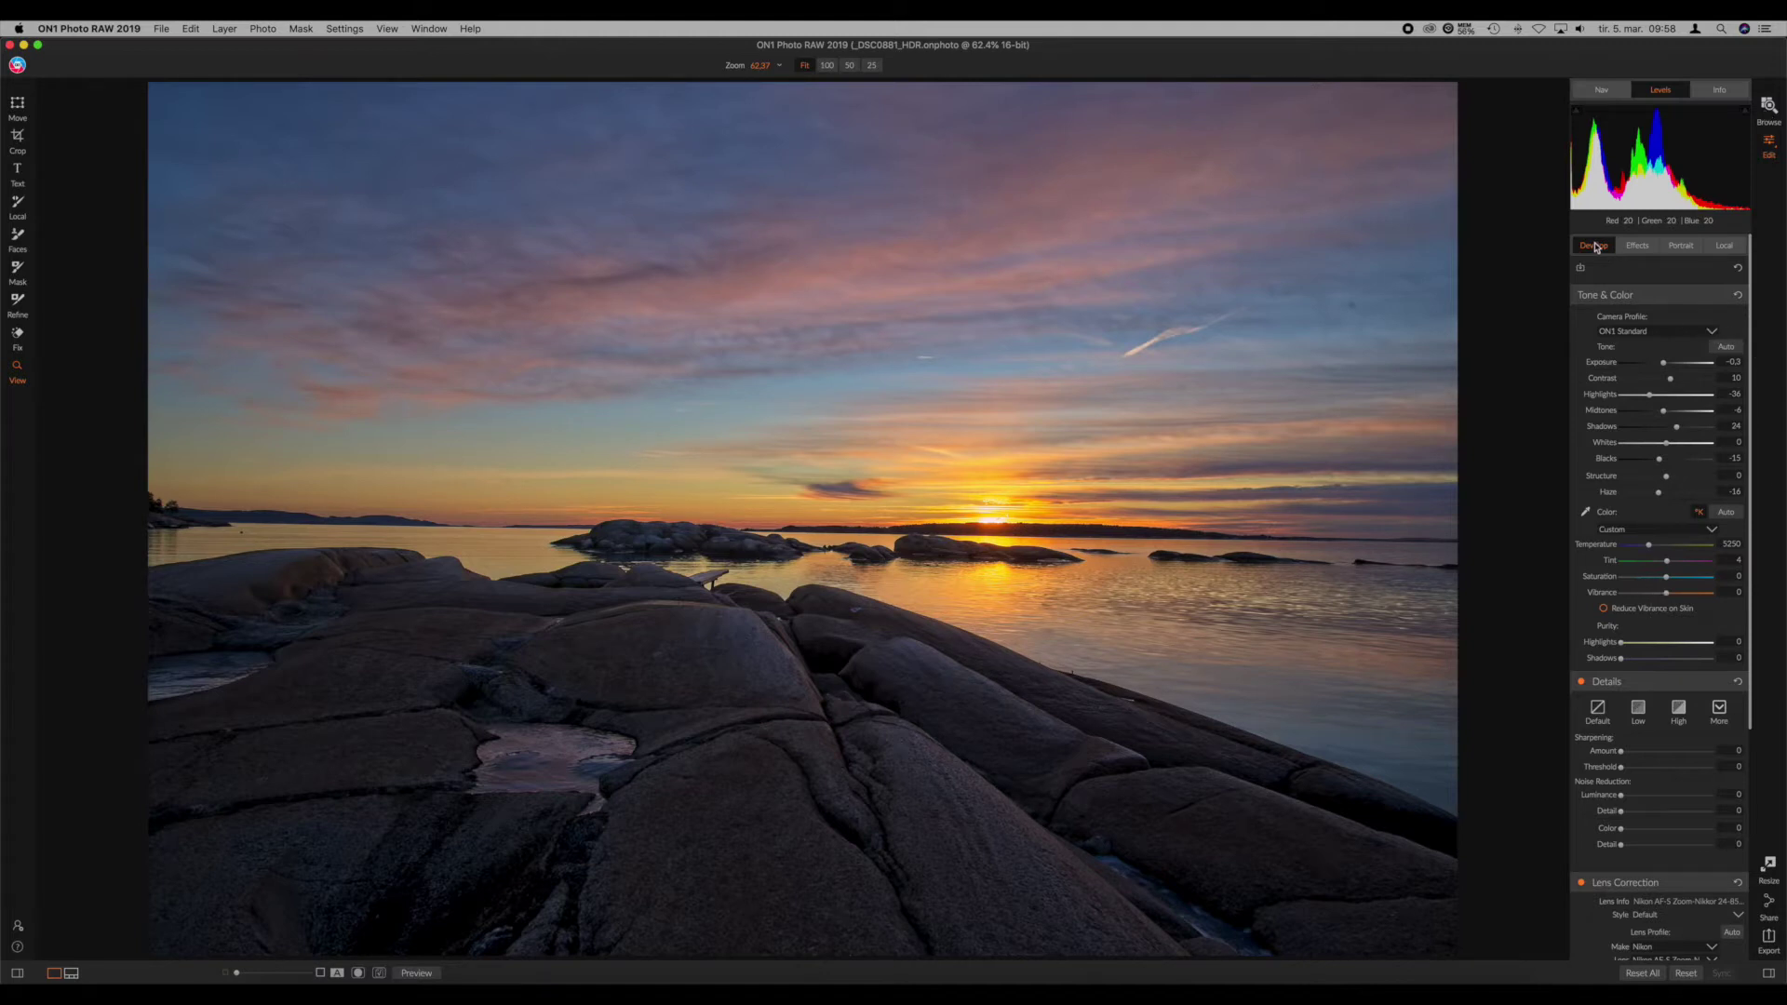
Step: Review the HDR Look filter settings and preview the camera profiles, keeping ON1 Standard
{"action": "left_click", "coordinate": [1635, 249]}
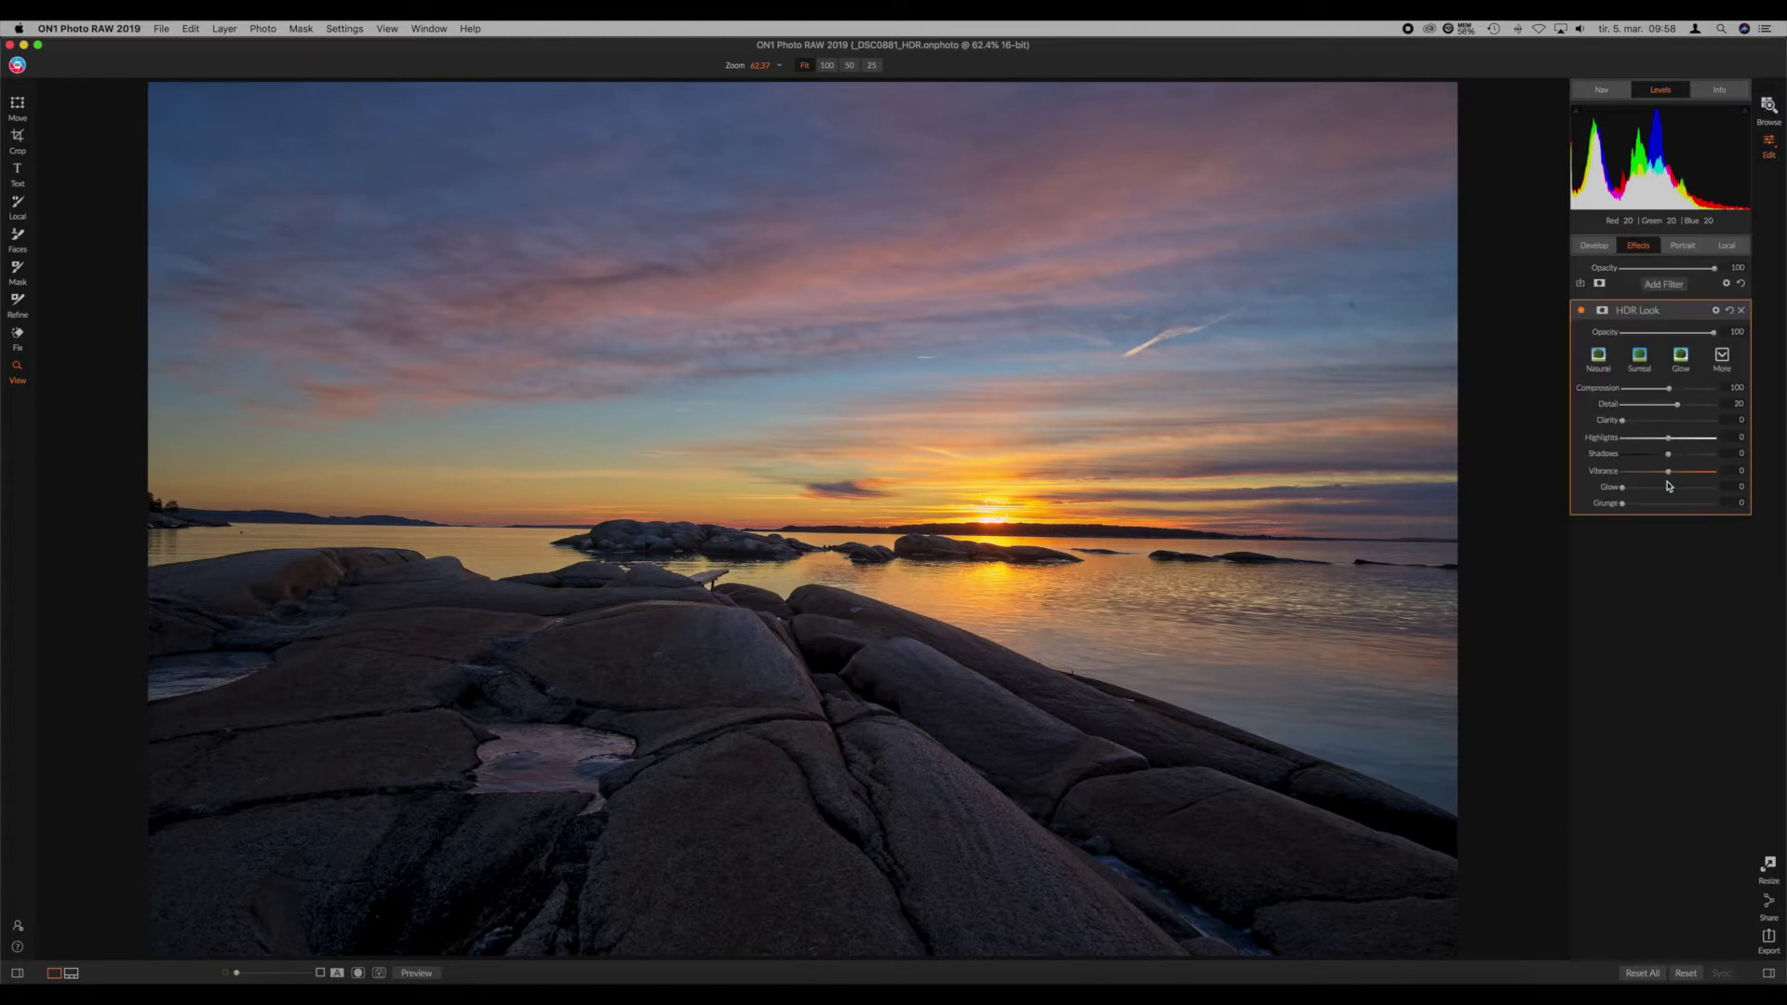
{"action": "left_click", "coordinate": [1586, 245]}
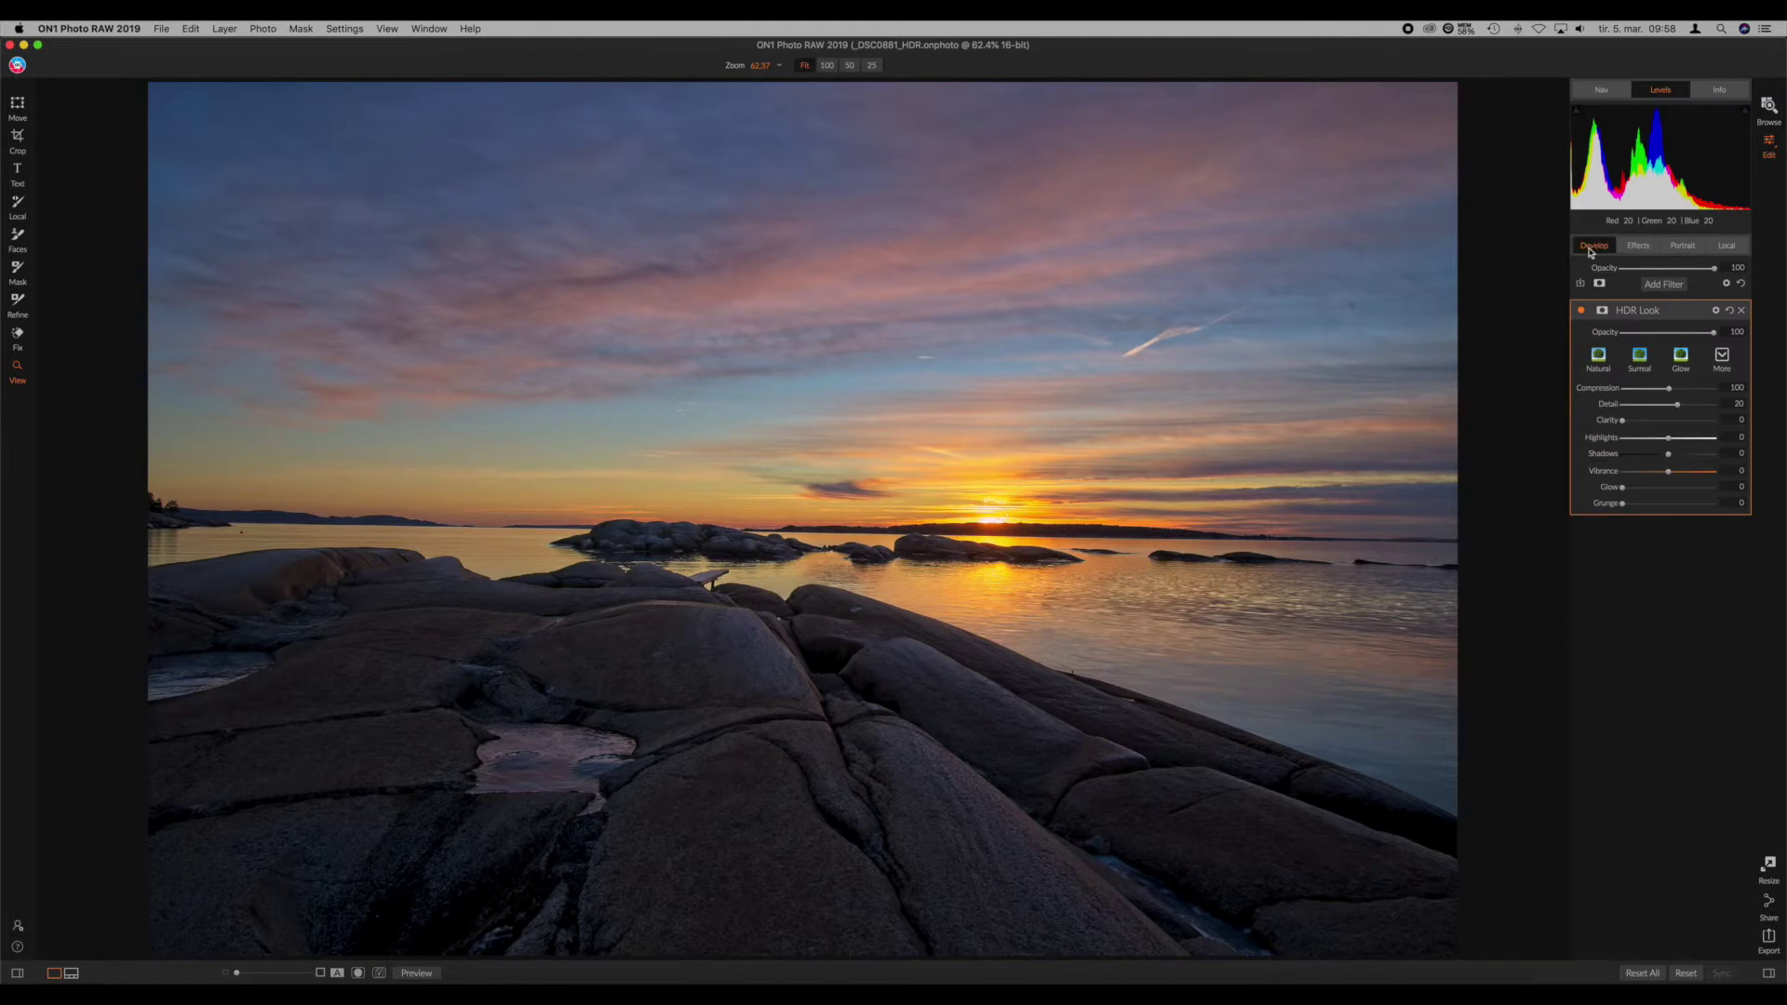
{"action": "left_click", "coordinate": [1649, 331]}
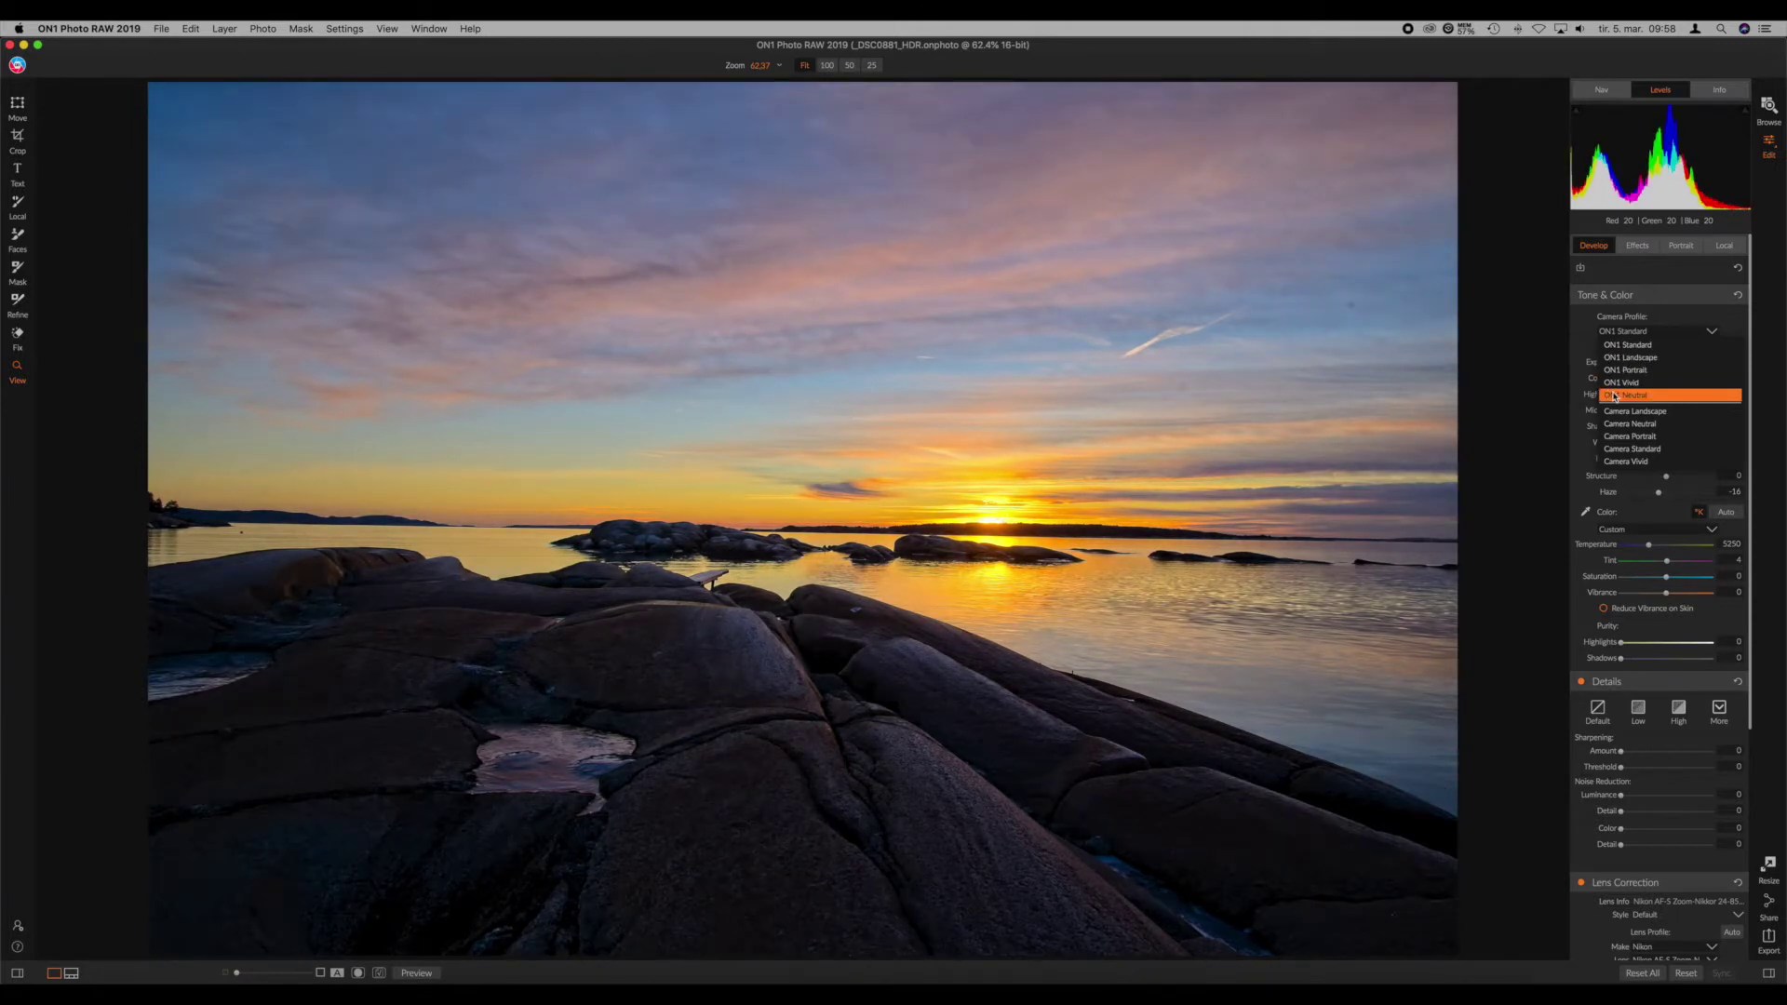
{"action": "left_click", "coordinate": [1624, 331]}
{"action": "left_click", "coordinate": [1603, 333]}
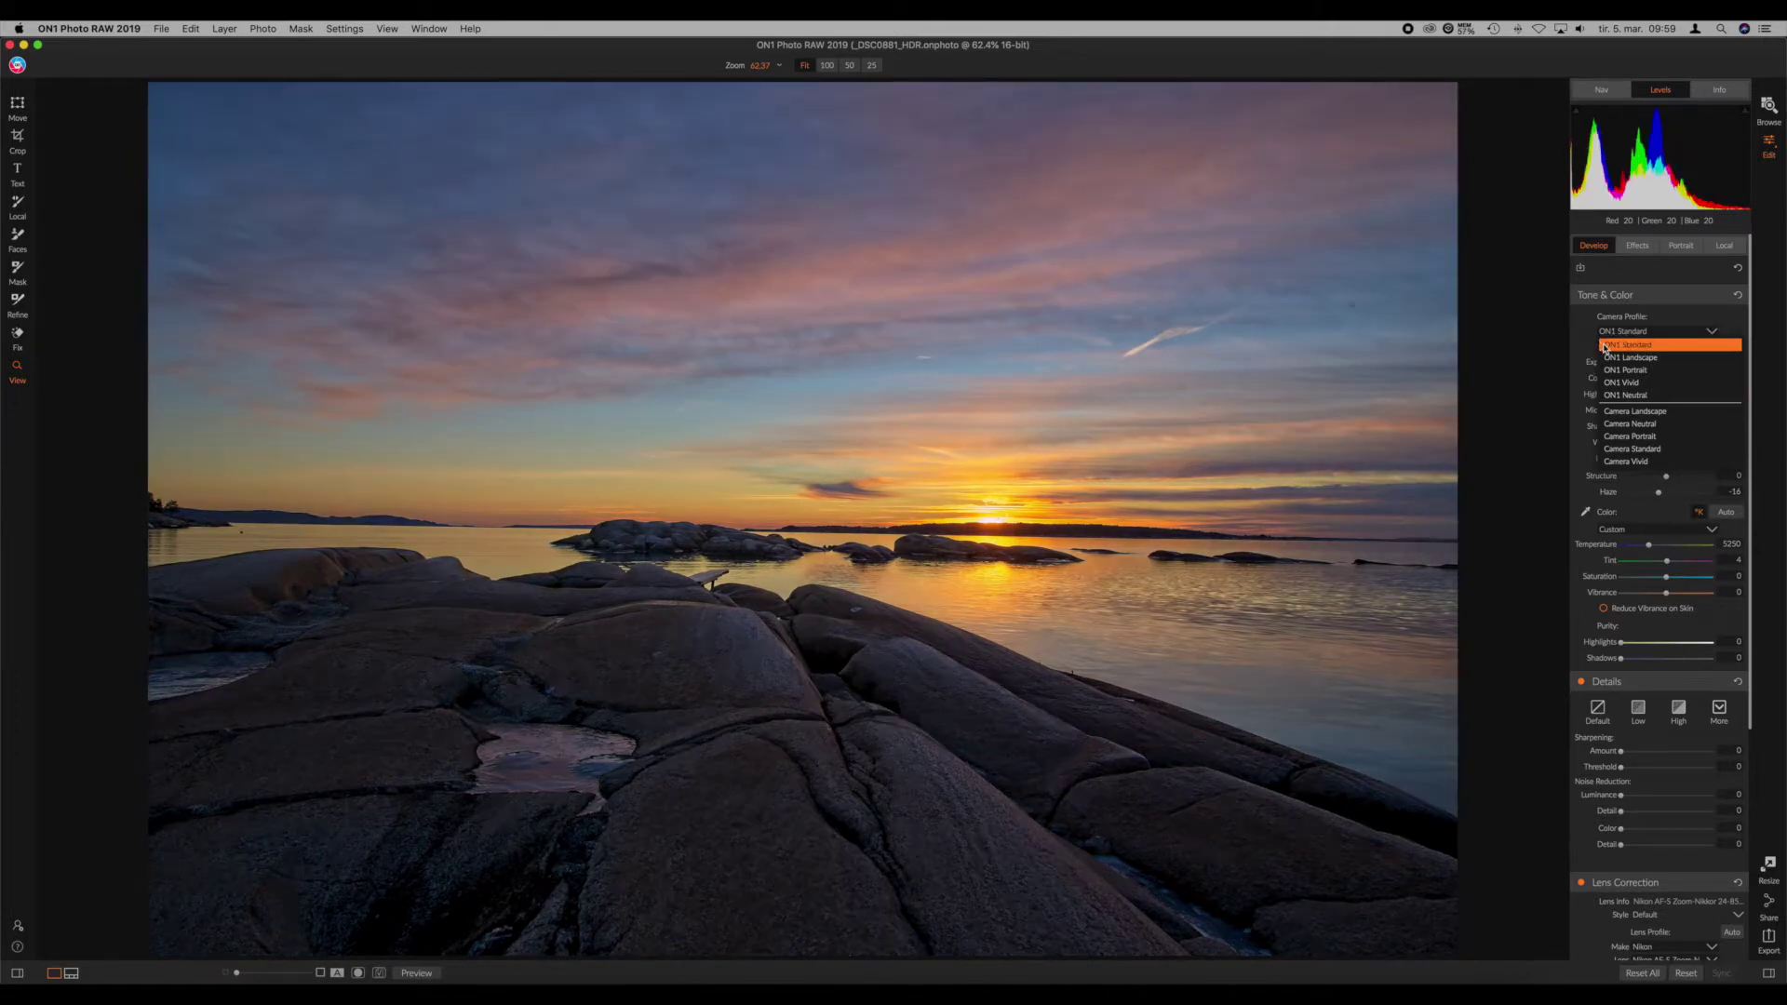
{"action": "left_click", "coordinate": [1605, 346]}
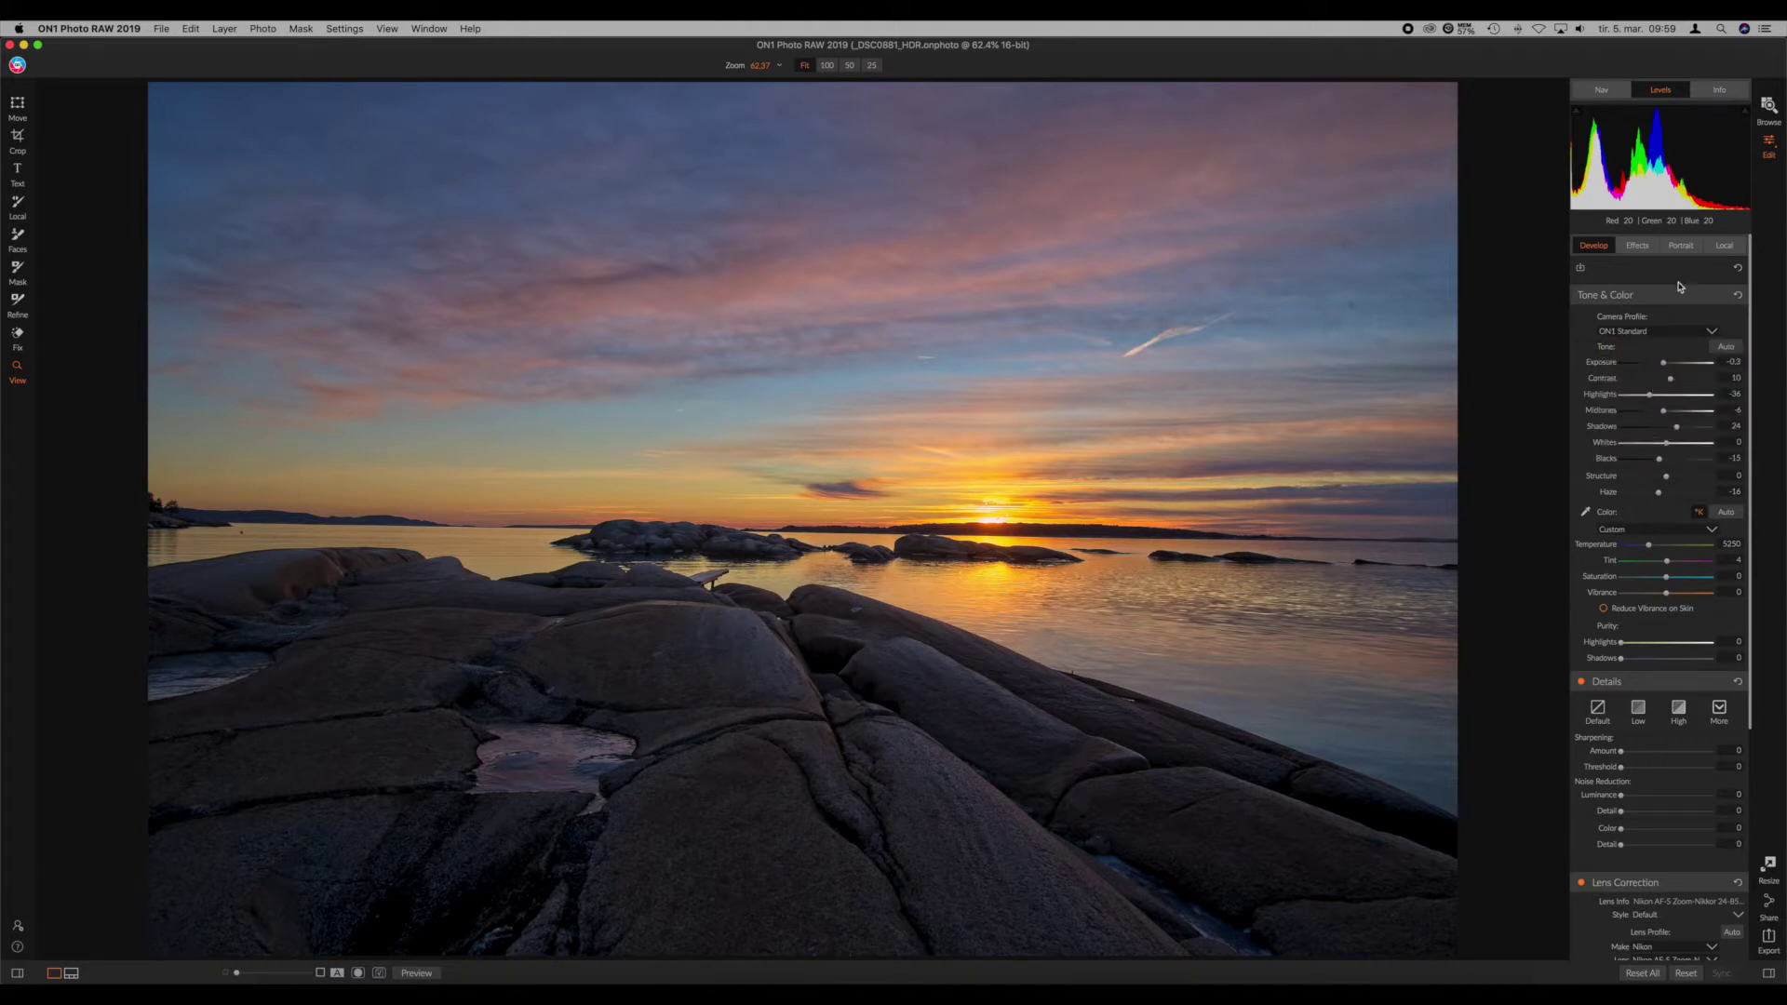
Step: Switch off the Details and Lens Correction adjustments and add a Color Adjustment filter in Effects
{"action": "left_click", "coordinate": [1580, 682]}
{"action": "left_click", "coordinate": [1581, 883]}
{"action": "left_click", "coordinate": [1640, 247]}
{"action": "left_click", "coordinate": [1665, 290]}
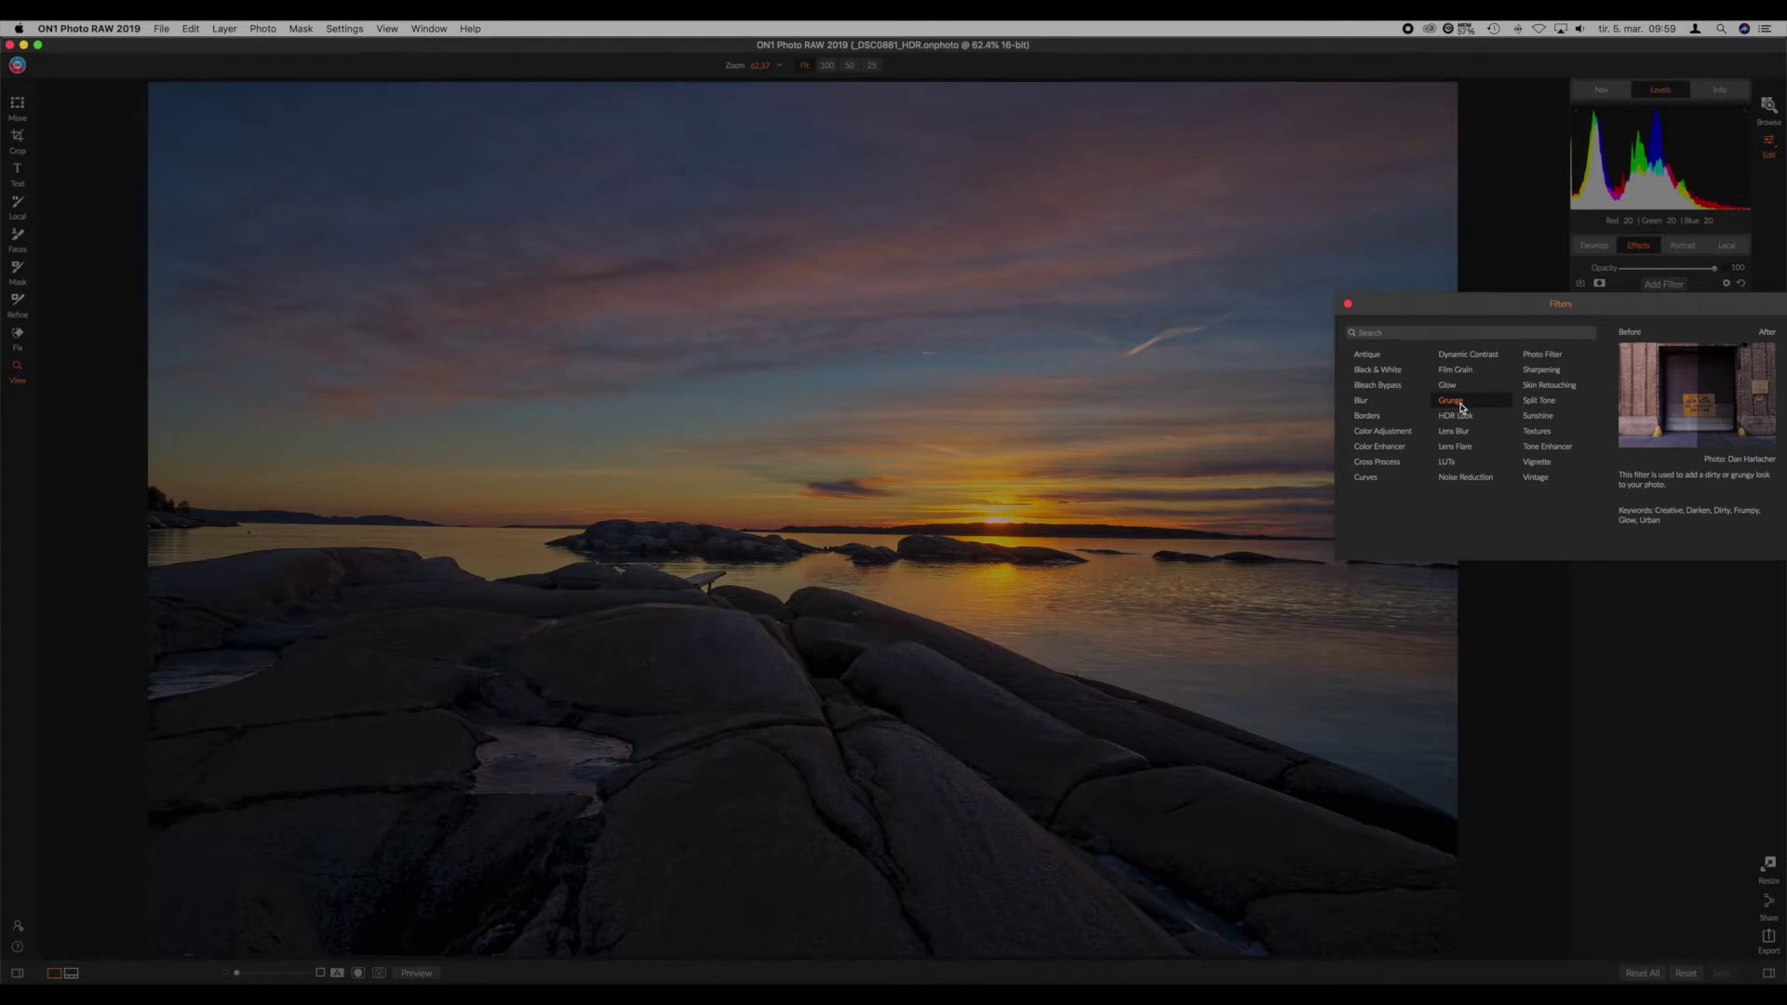
{"action": "left_click", "coordinate": [1398, 435]}
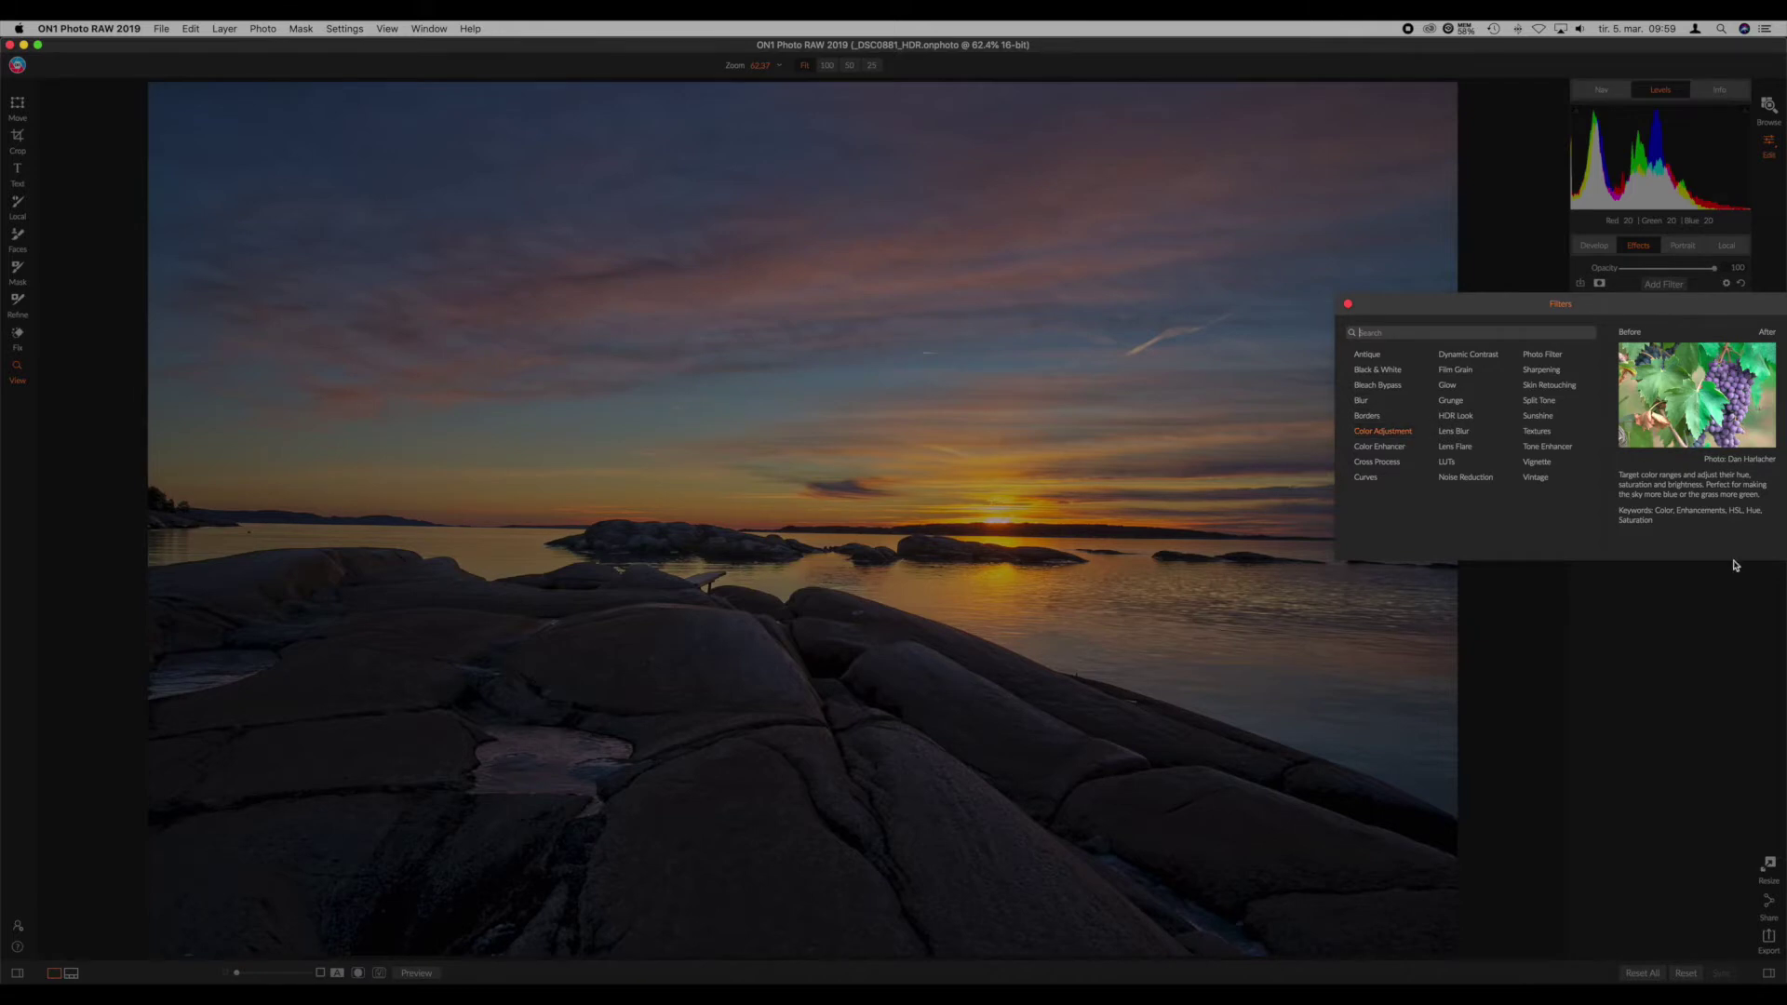
Step: Reduce the orange range's saturation to -11, and set yellow to saturation -19 and brightness about 14
{"action": "left_click", "coordinate": [1619, 387]}
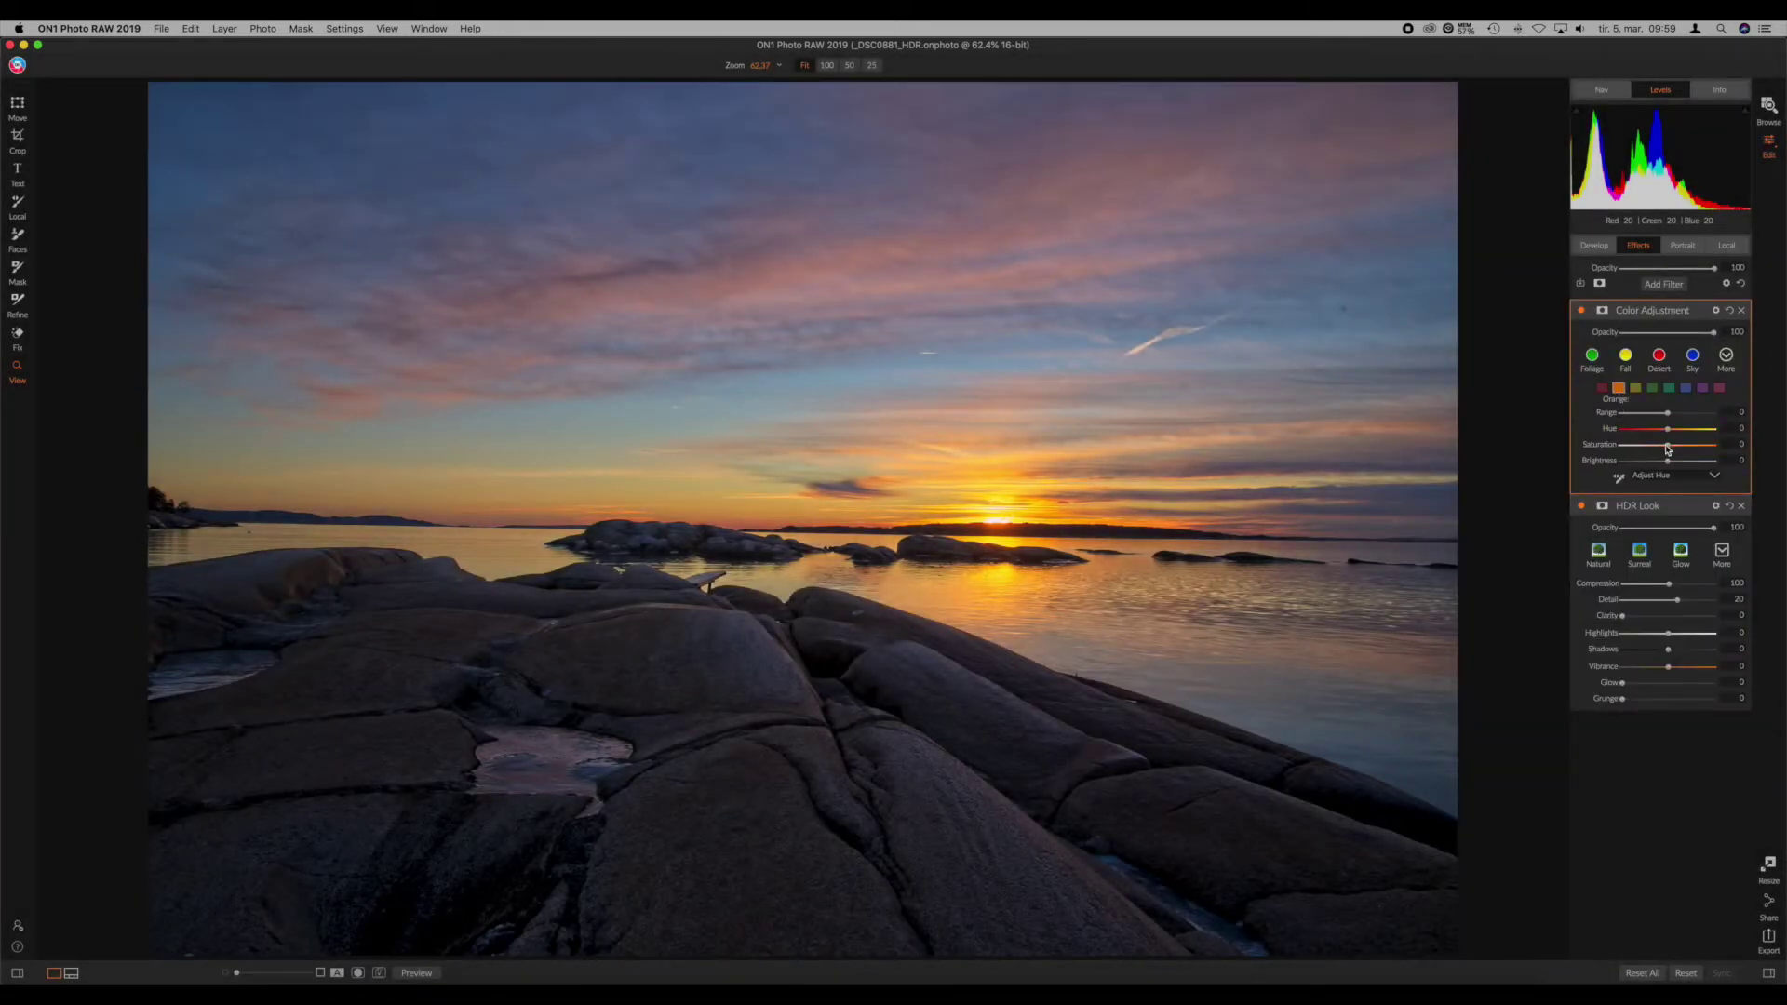
{"action": "mouse_move", "coordinate": [1667, 453]}
{"action": "left_mouse_down"}
{"action": "mouse_move", "coordinate": [1596, 451]}
{"action": "mouse_move", "coordinate": [1663, 462]}
{"action": "left_mouse_up"}
{"action": "left_click", "coordinate": [1635, 387]}
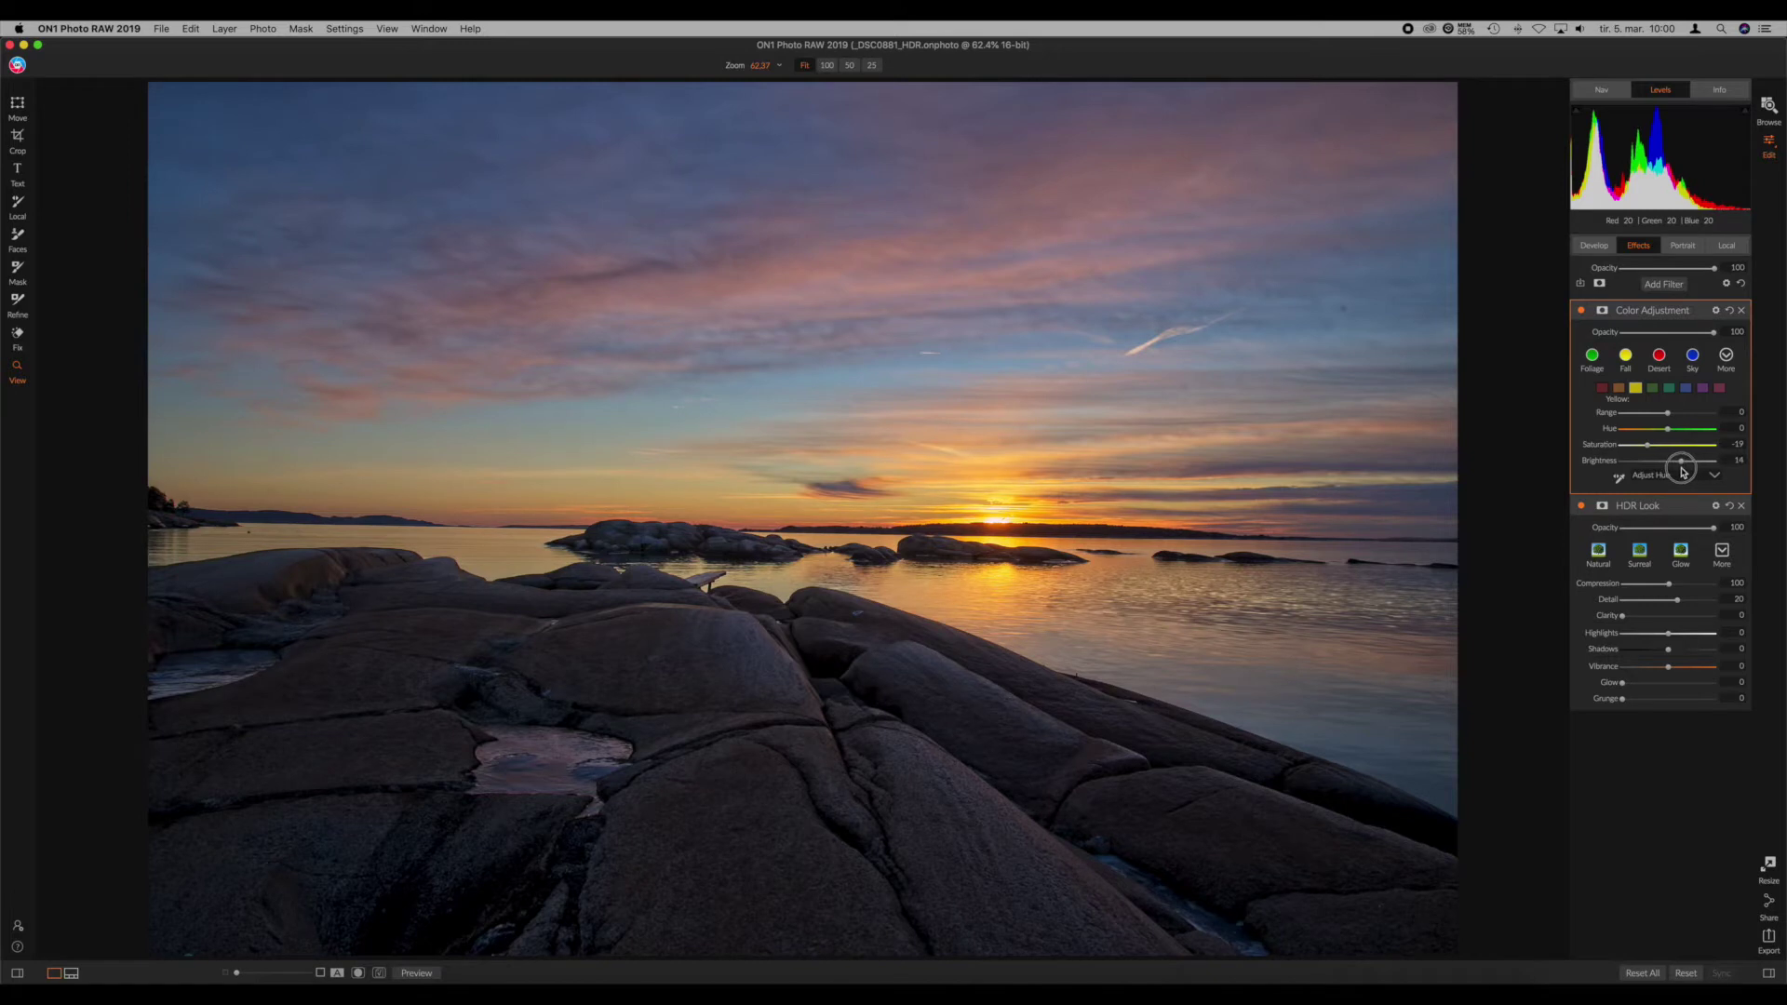
{"action": "left_click_drag", "start_coordinate": [1667, 465], "coordinate": [1676, 472]}
Step: Set the orange range's brightness to 22 and saturation to -17, with its hue reset to 0
{"action": "left_click", "coordinate": [1619, 388]}
{"action": "mouse_move", "coordinate": [1679, 470]}
{"action": "left_mouse_down"}
{"action": "mouse_move", "coordinate": [1703, 471]}
{"action": "mouse_move", "coordinate": [1671, 470]}
{"action": "left_mouse_up"}
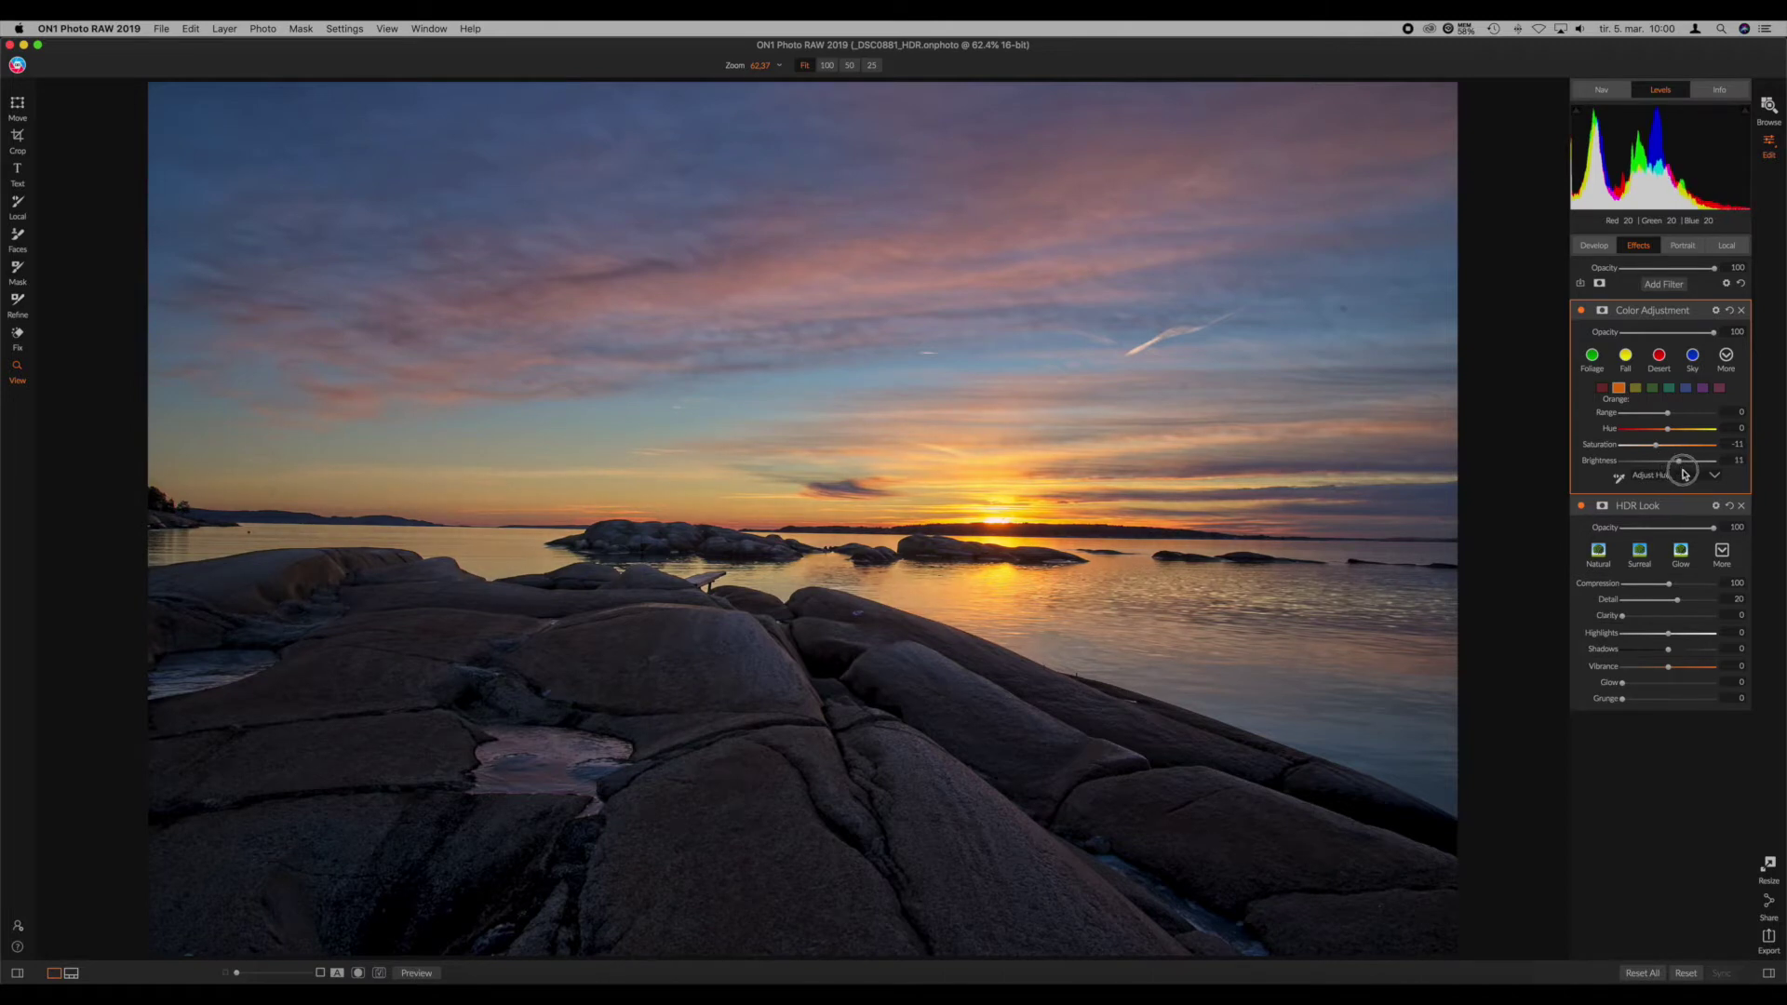
{"action": "mouse_move", "coordinate": [1686, 475]}
{"action": "left_mouse_down"}
{"action": "mouse_move", "coordinate": [1705, 471]}
{"action": "mouse_move", "coordinate": [1667, 463]}
{"action": "left_mouse_up"}
{"action": "left_click_drag", "start_coordinate": [1668, 436], "coordinate": [1690, 465]}
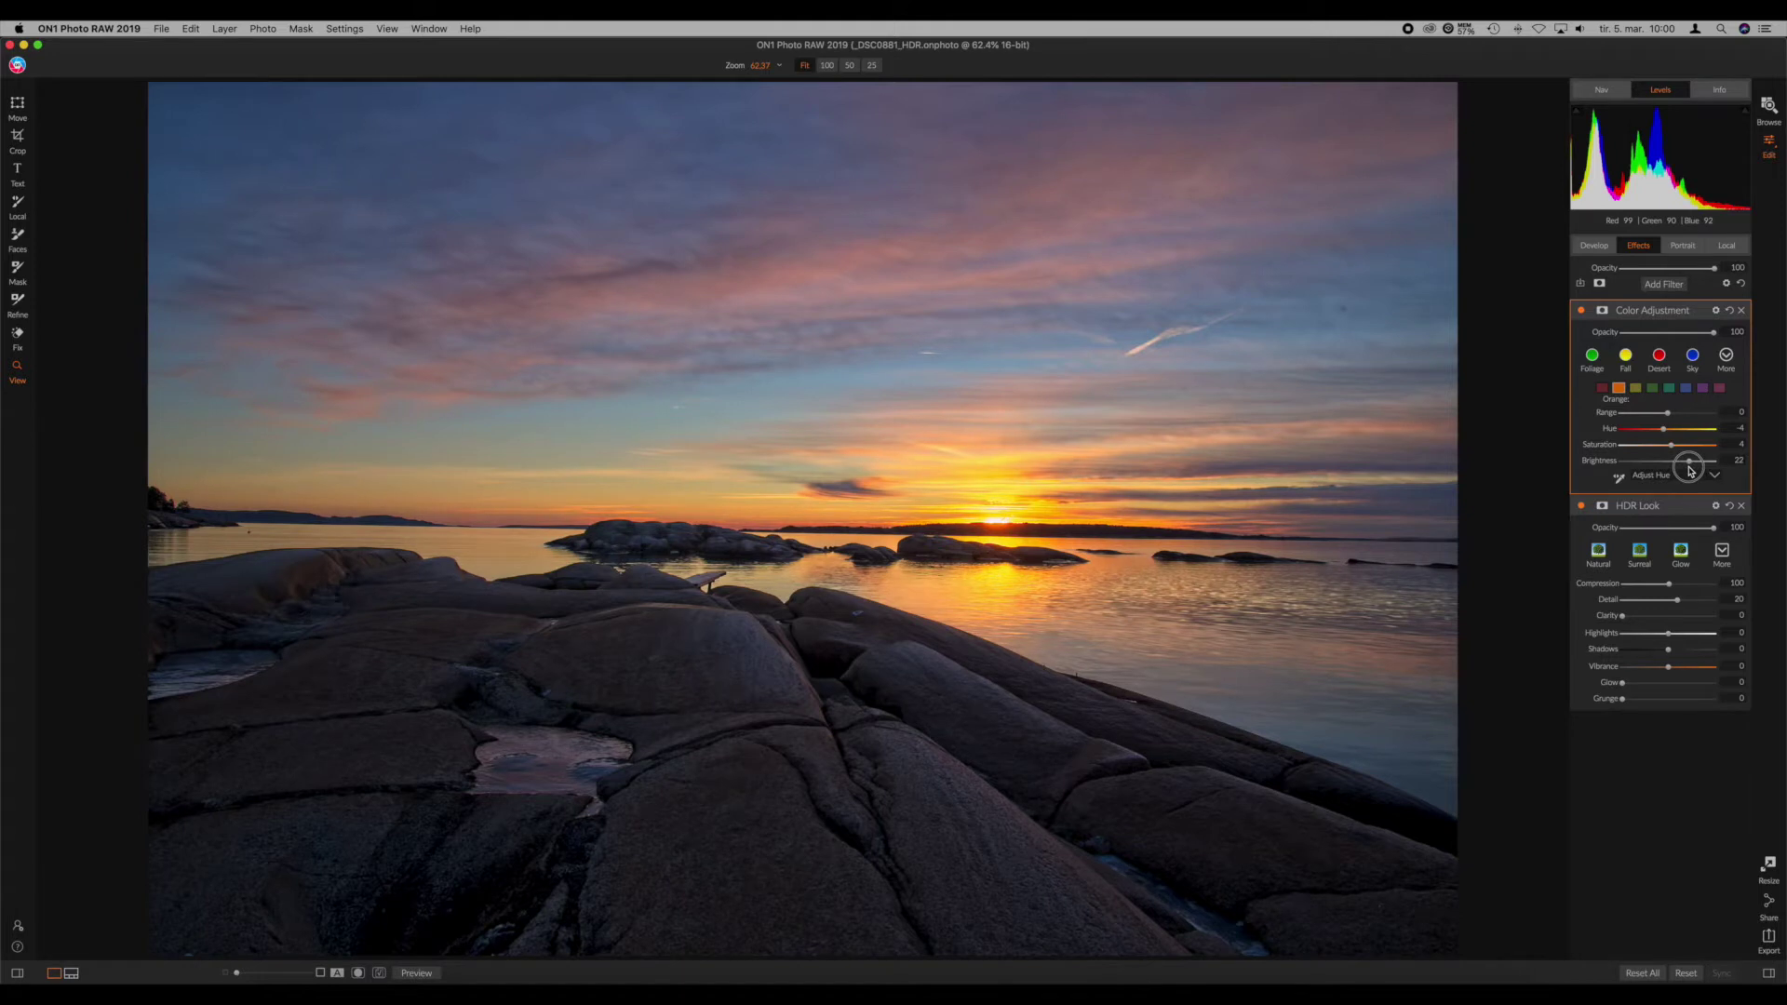
{"action": "left_click", "coordinate": [1673, 447]}
{"action": "left_click", "coordinate": [1665, 428]}
{"action": "left_click", "coordinate": [1617, 432]}
{"action": "double_click", "coordinate": [1616, 432]}
{"action": "left_click_drag", "start_coordinate": [1672, 445], "coordinate": [1651, 451]}
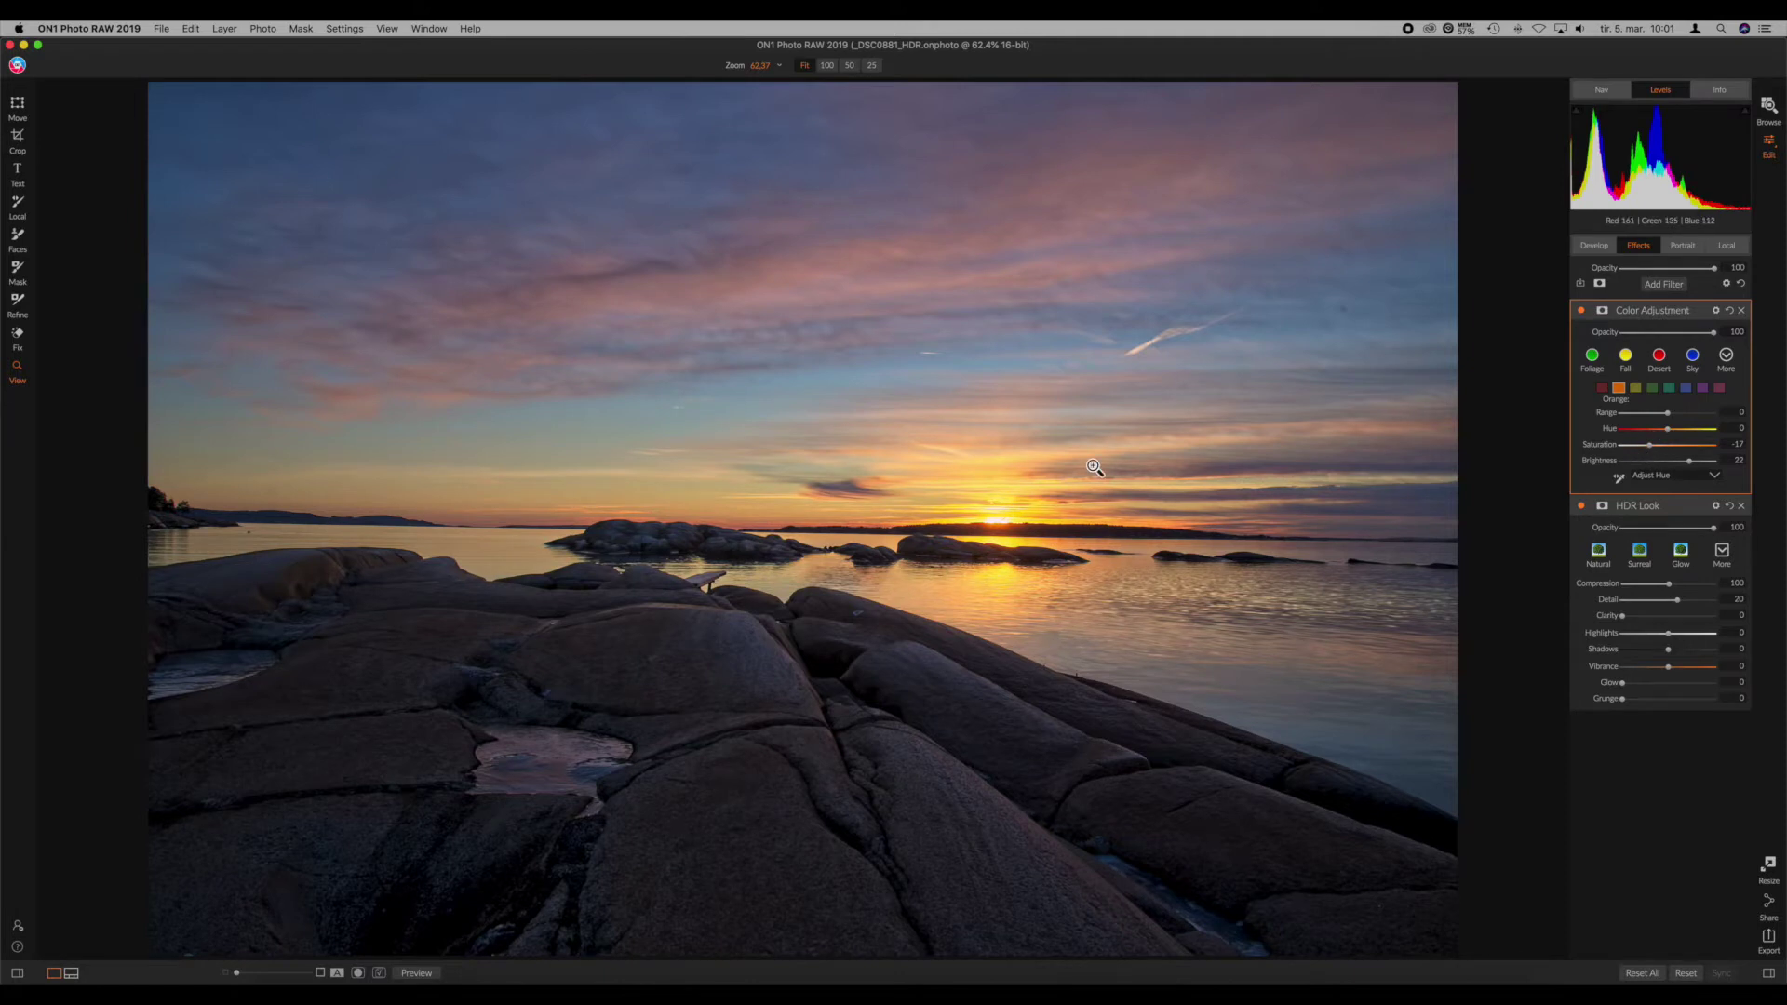
Step: Check the photo for clipped areas with the clipping overlay and hide the overlay again
{"action": "key", "text": "j"}
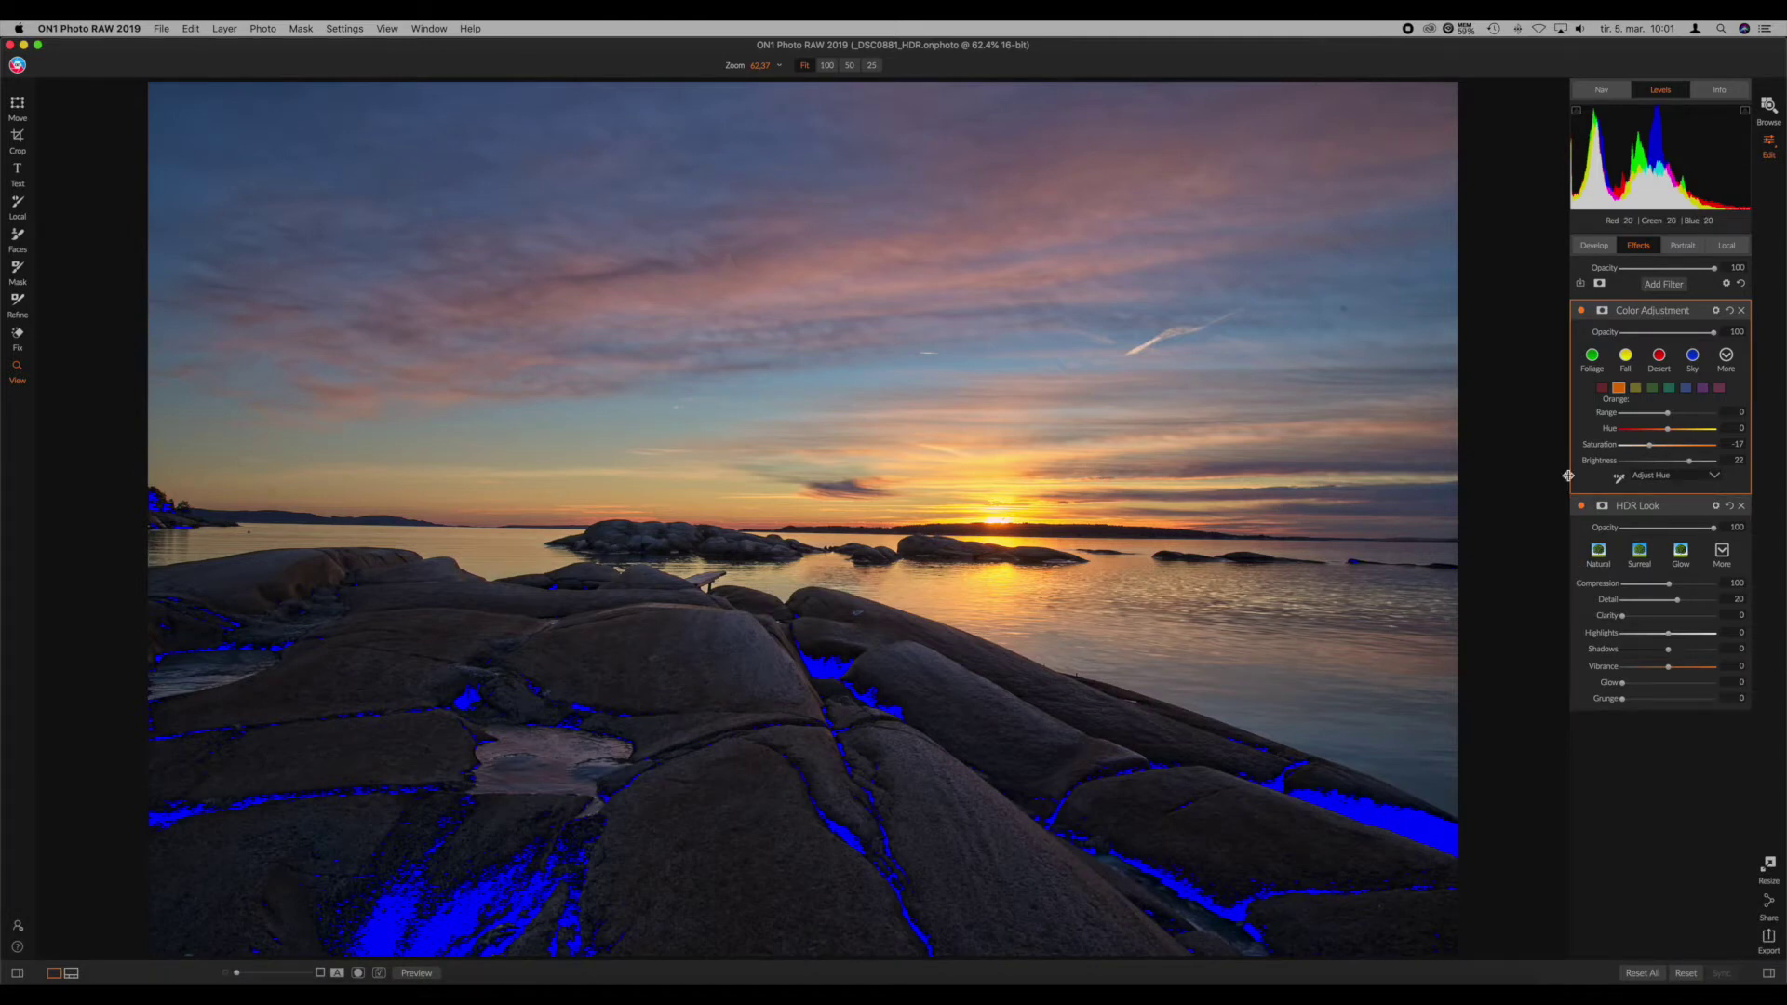
{"action": "key", "text": "alt+j"}
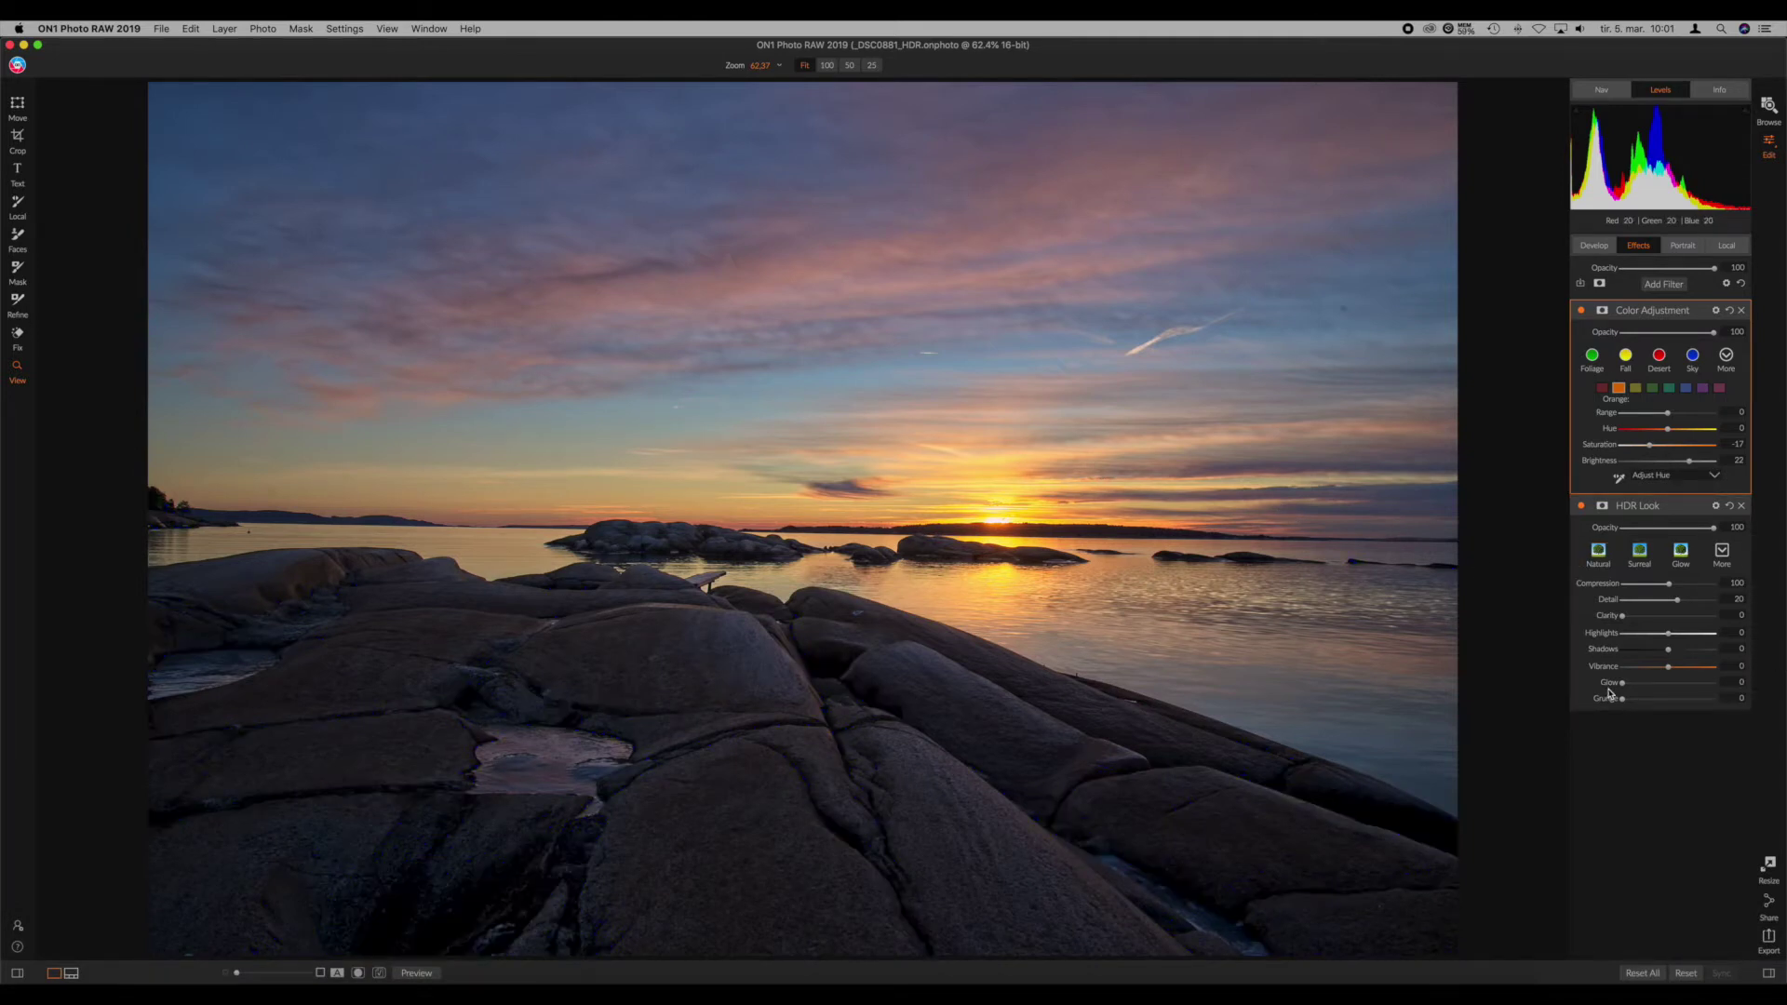
Step: Darken the aqua range and increase its saturation in the Color Adjustment filter
{"action": "left_click", "coordinate": [1668, 389]}
{"action": "left_click_drag", "start_coordinate": [1666, 461], "coordinate": [1643, 464]}
{"action": "left_click_drag", "start_coordinate": [1689, 431], "coordinate": [1678, 449]}
Step: Set the blue range's saturation to 14 and brightness to -15
{"action": "left_click", "coordinate": [1685, 387]}
{"action": "left_click", "coordinate": [1651, 462]}
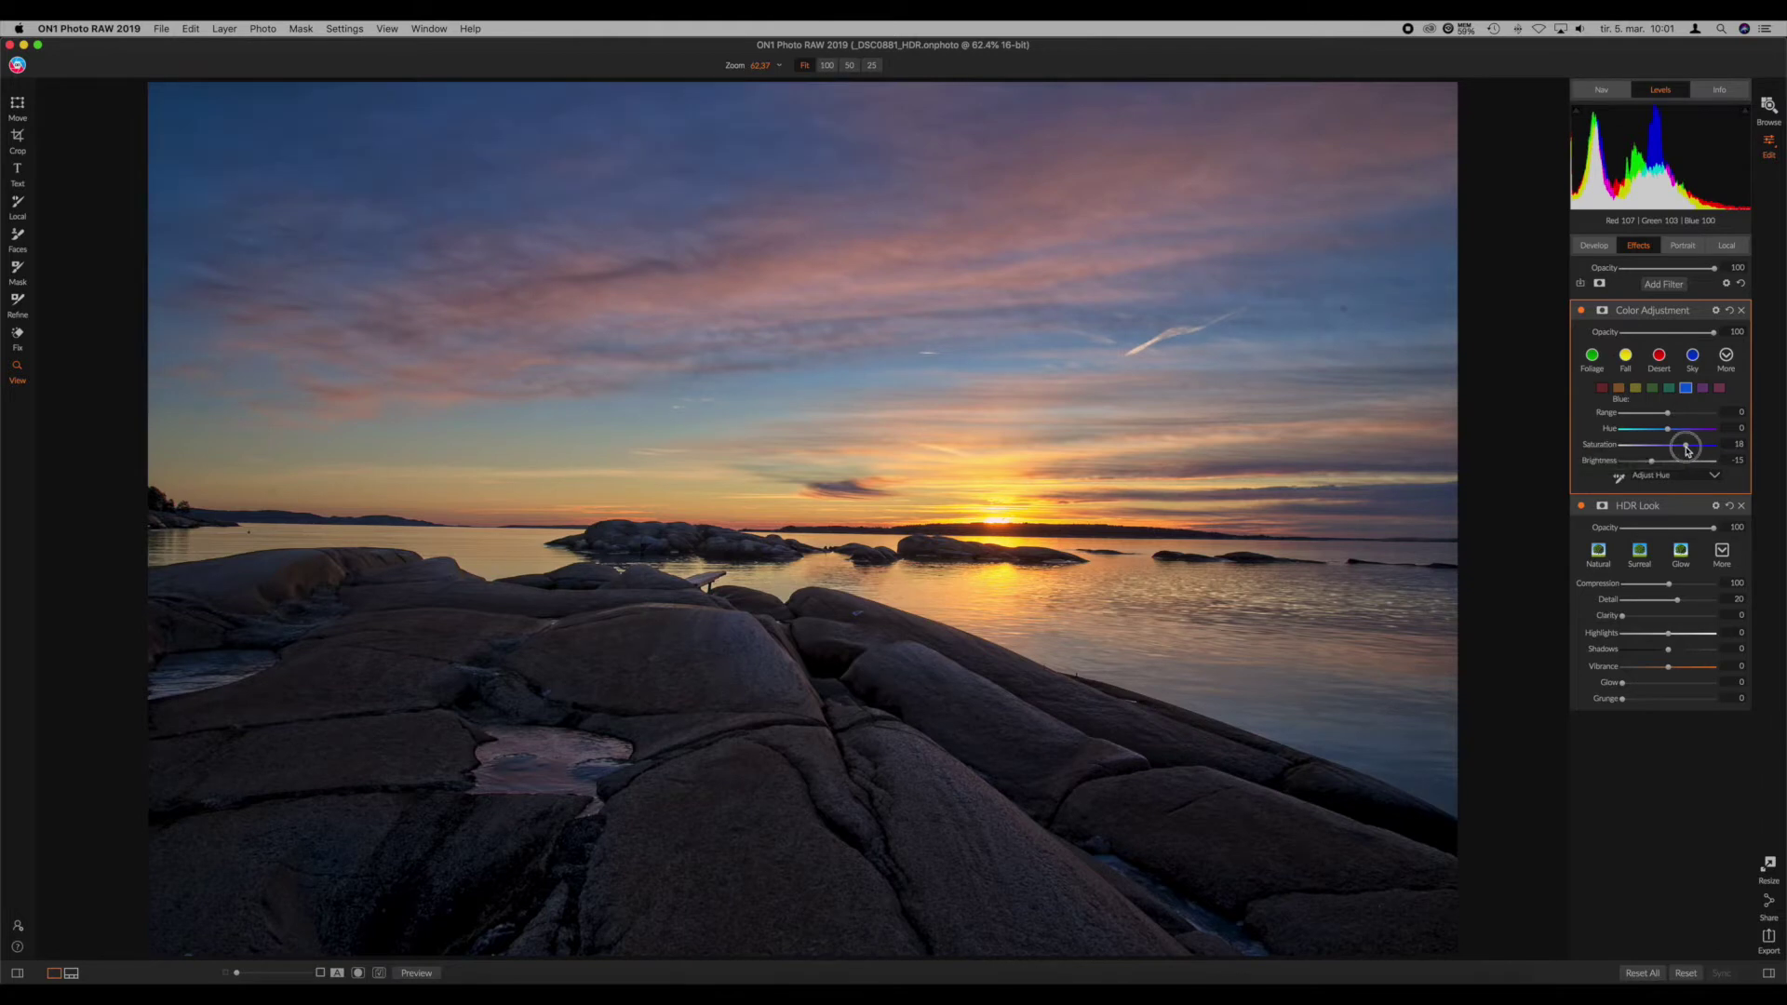
{"action": "left_click_drag", "start_coordinate": [1647, 463], "coordinate": [1644, 462]}
{"action": "left_click", "coordinate": [1633, 462]}
{"action": "left_click", "coordinate": [1706, 445]}
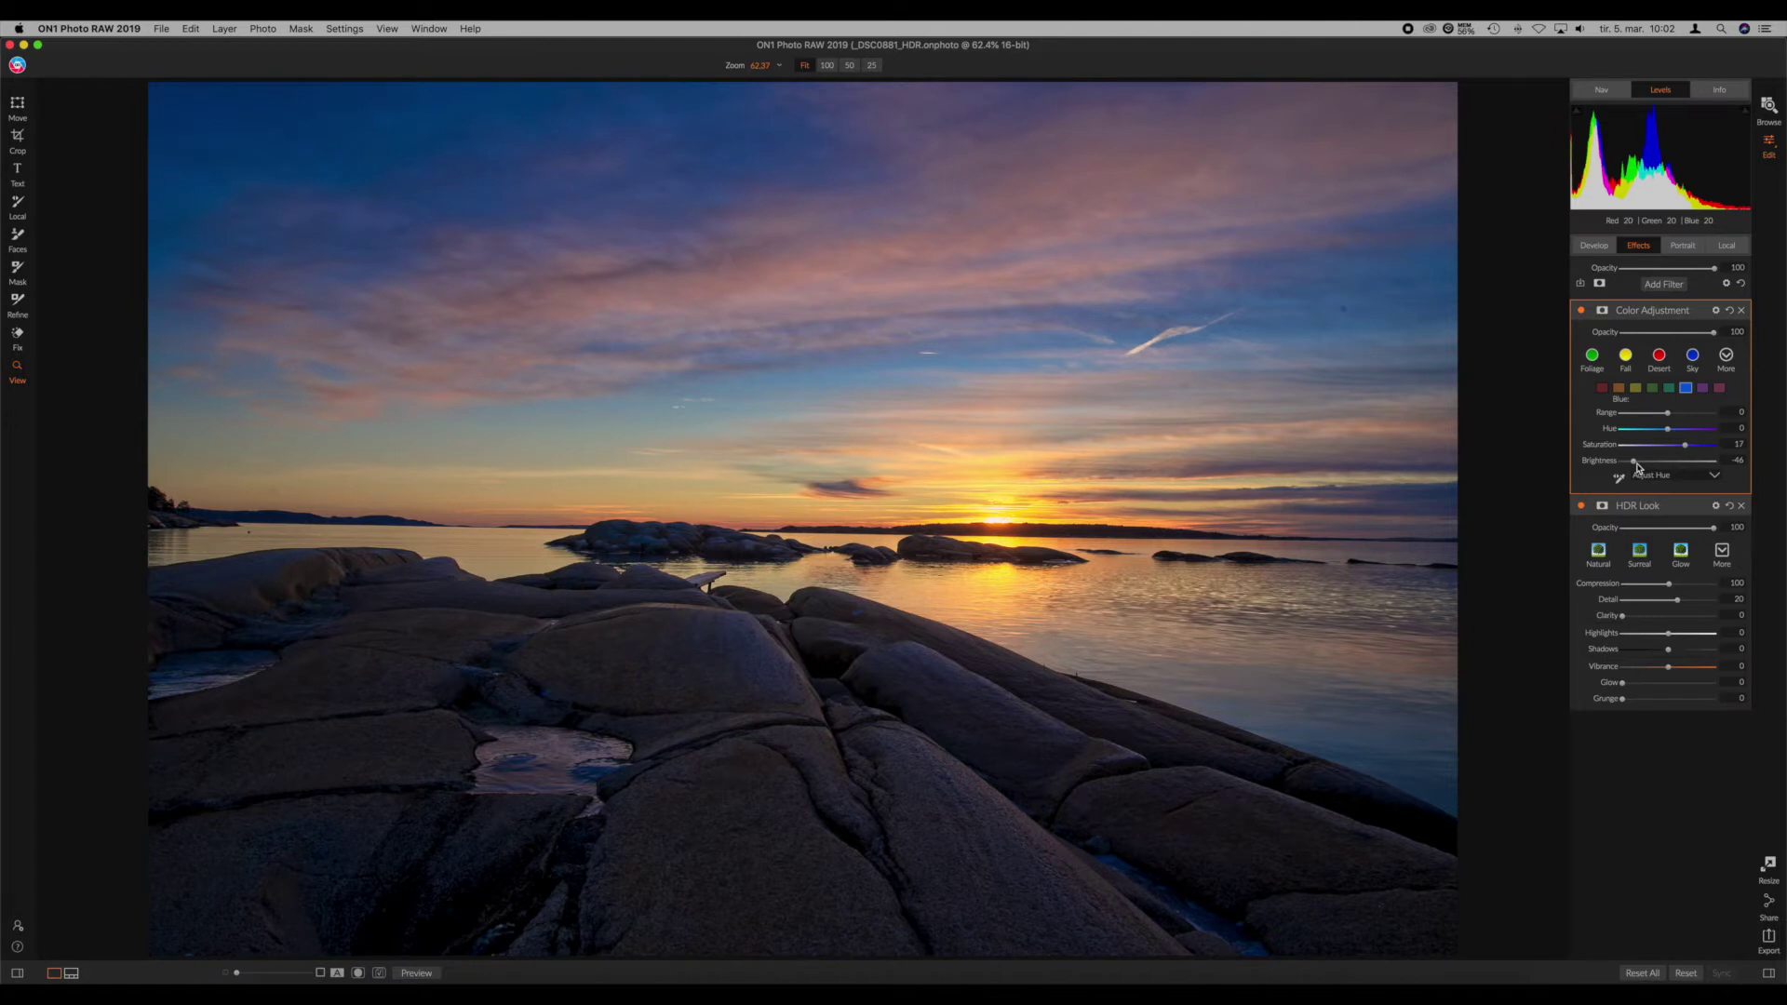
{"action": "left_click_drag", "start_coordinate": [1650, 468], "coordinate": [1681, 454]}
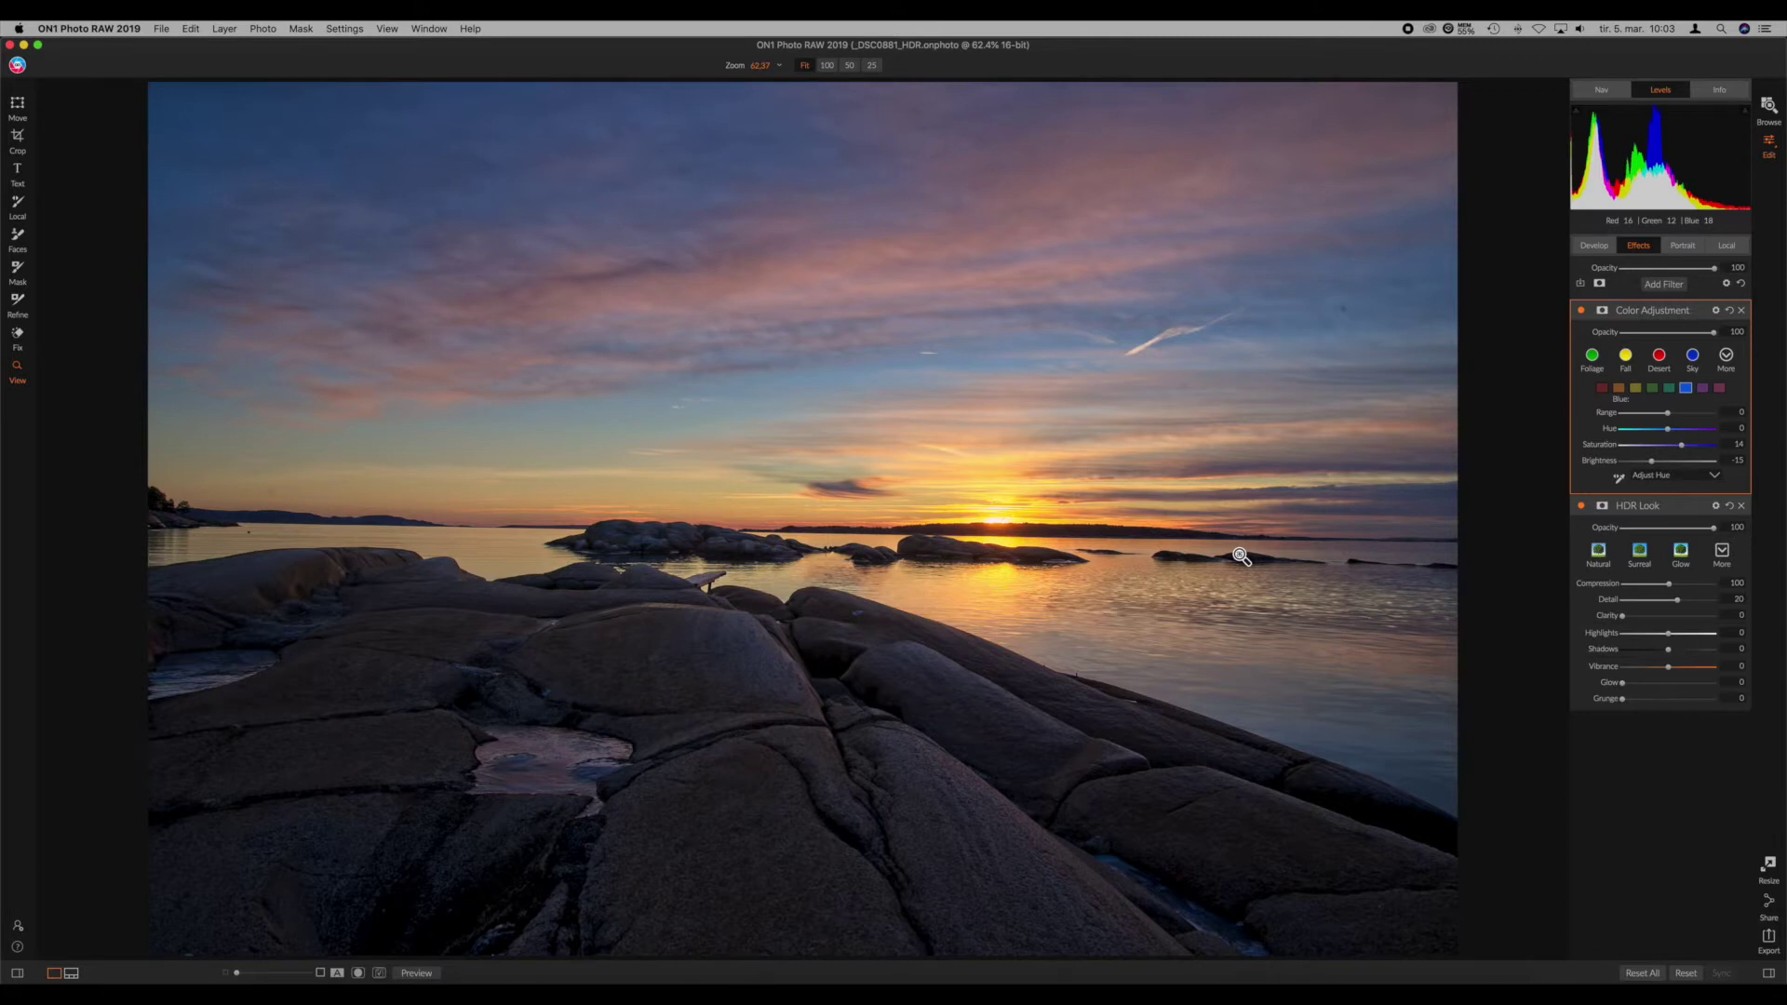
Step: Fine-tune the brightness of the blue range and raise the saturation of the purple and magenta ranges
{"action": "left_click", "coordinate": [1662, 461]}
{"action": "left_click", "coordinate": [1663, 461]}
{"action": "left_click", "coordinate": [1702, 388]}
{"action": "left_click", "coordinate": [1682, 448]}
{"action": "left_click", "coordinate": [1720, 388]}
{"action": "left_click", "coordinate": [1685, 445]}
Step: Adjust the brightness and saturation of the red range in the Color Adjustment filter
{"action": "left_click", "coordinate": [1601, 388]}
{"action": "left_click_drag", "start_coordinate": [1658, 460], "coordinate": [1636, 461]}
{"action": "left_click_drag", "start_coordinate": [1633, 470], "coordinate": [1669, 455]}
Step: Add a Glow filter with the Normal style and apply the Natural style to the HDR Look filter
{"action": "left_click", "coordinate": [1699, 311]}
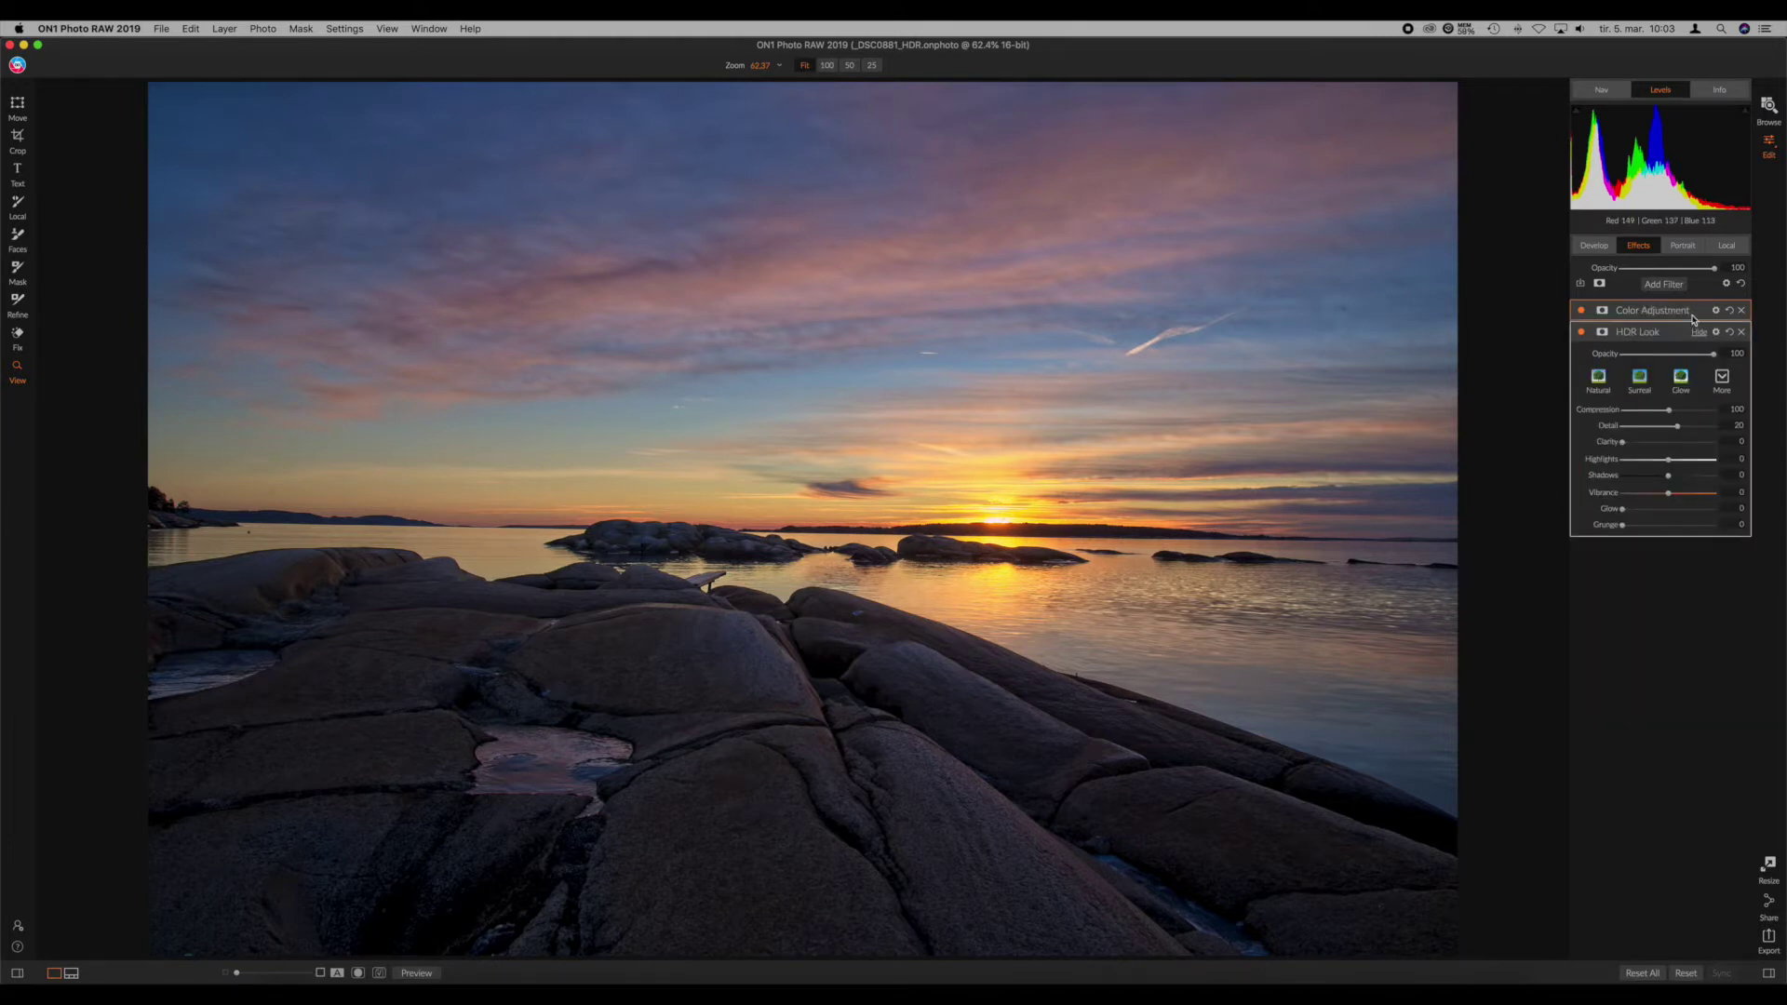
{"action": "left_click", "coordinate": [1658, 281]}
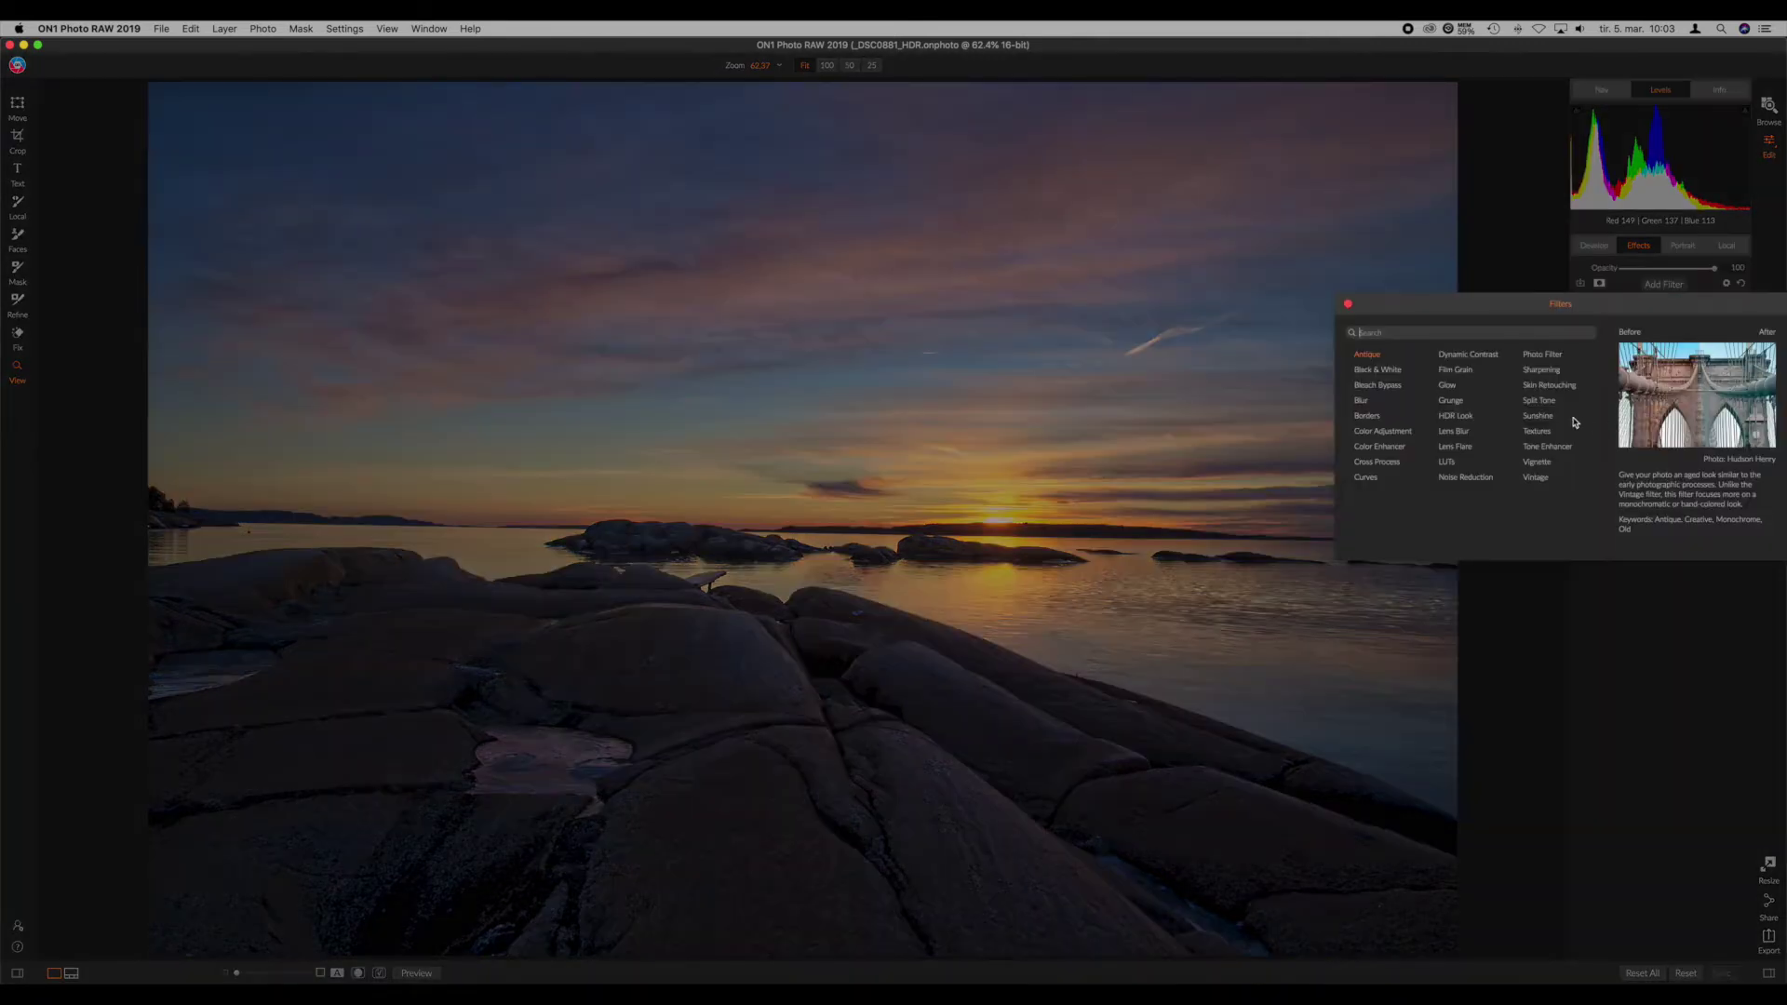
{"action": "left_click", "coordinate": [1447, 389]}
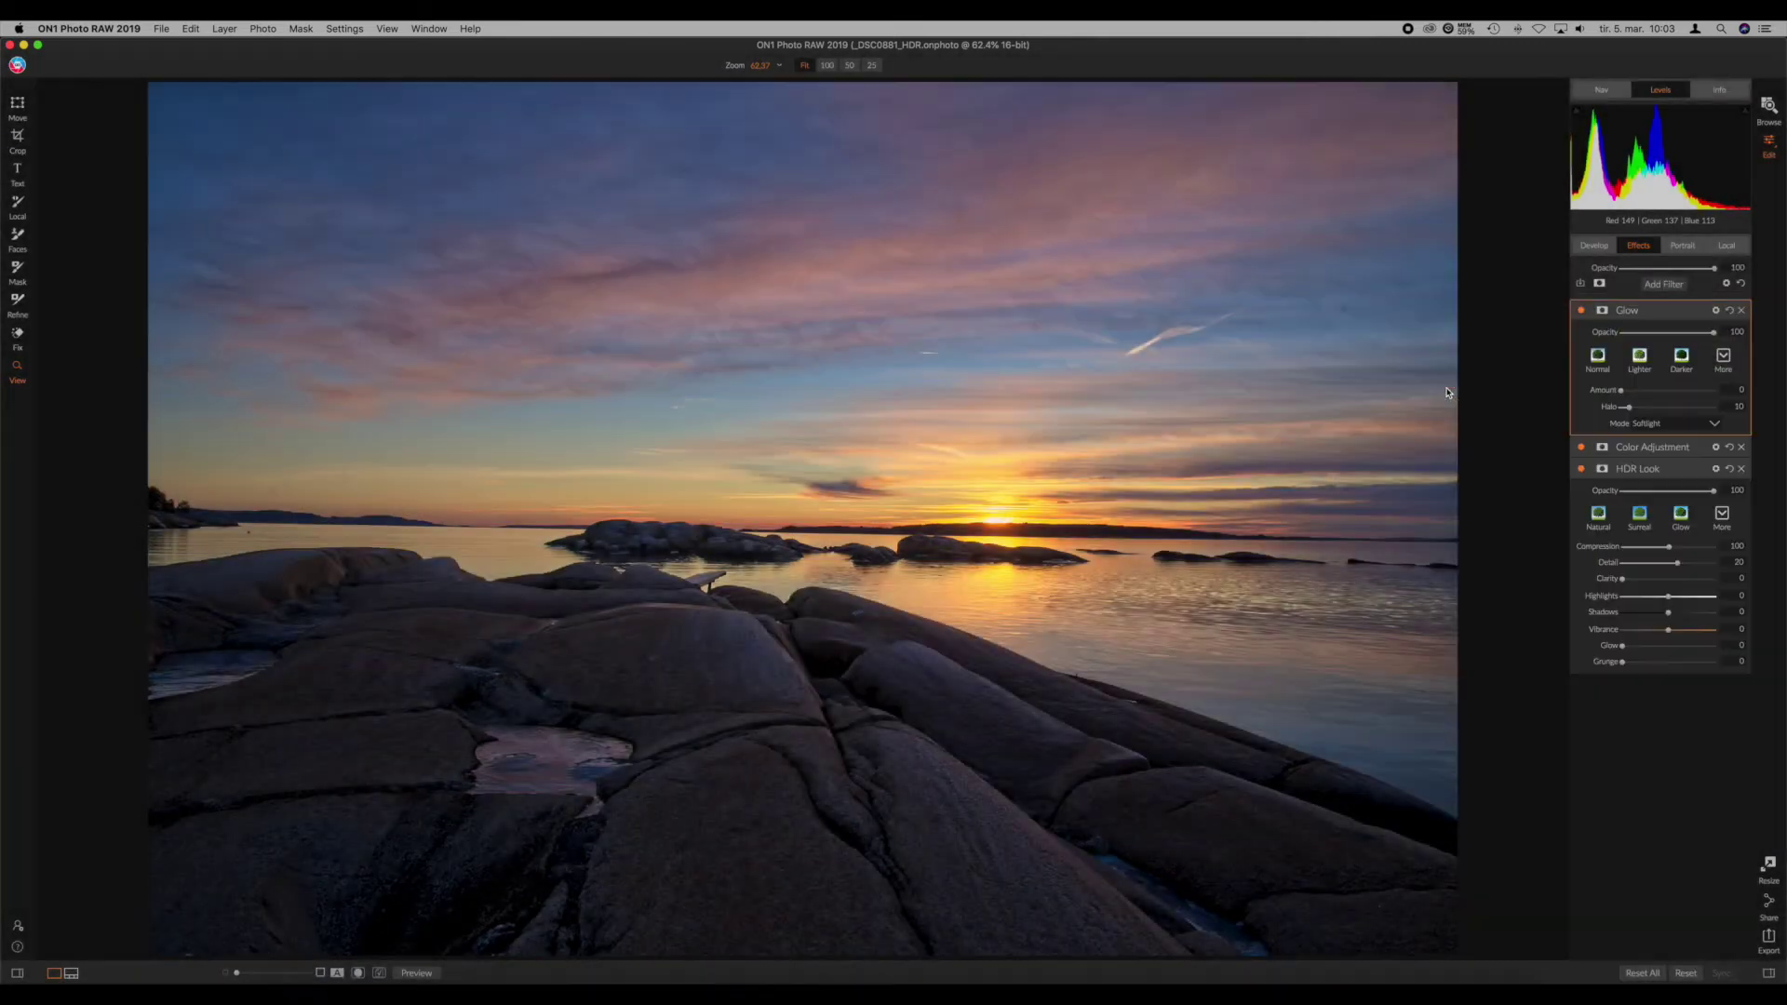
{"action": "left_click", "coordinate": [1610, 518]}
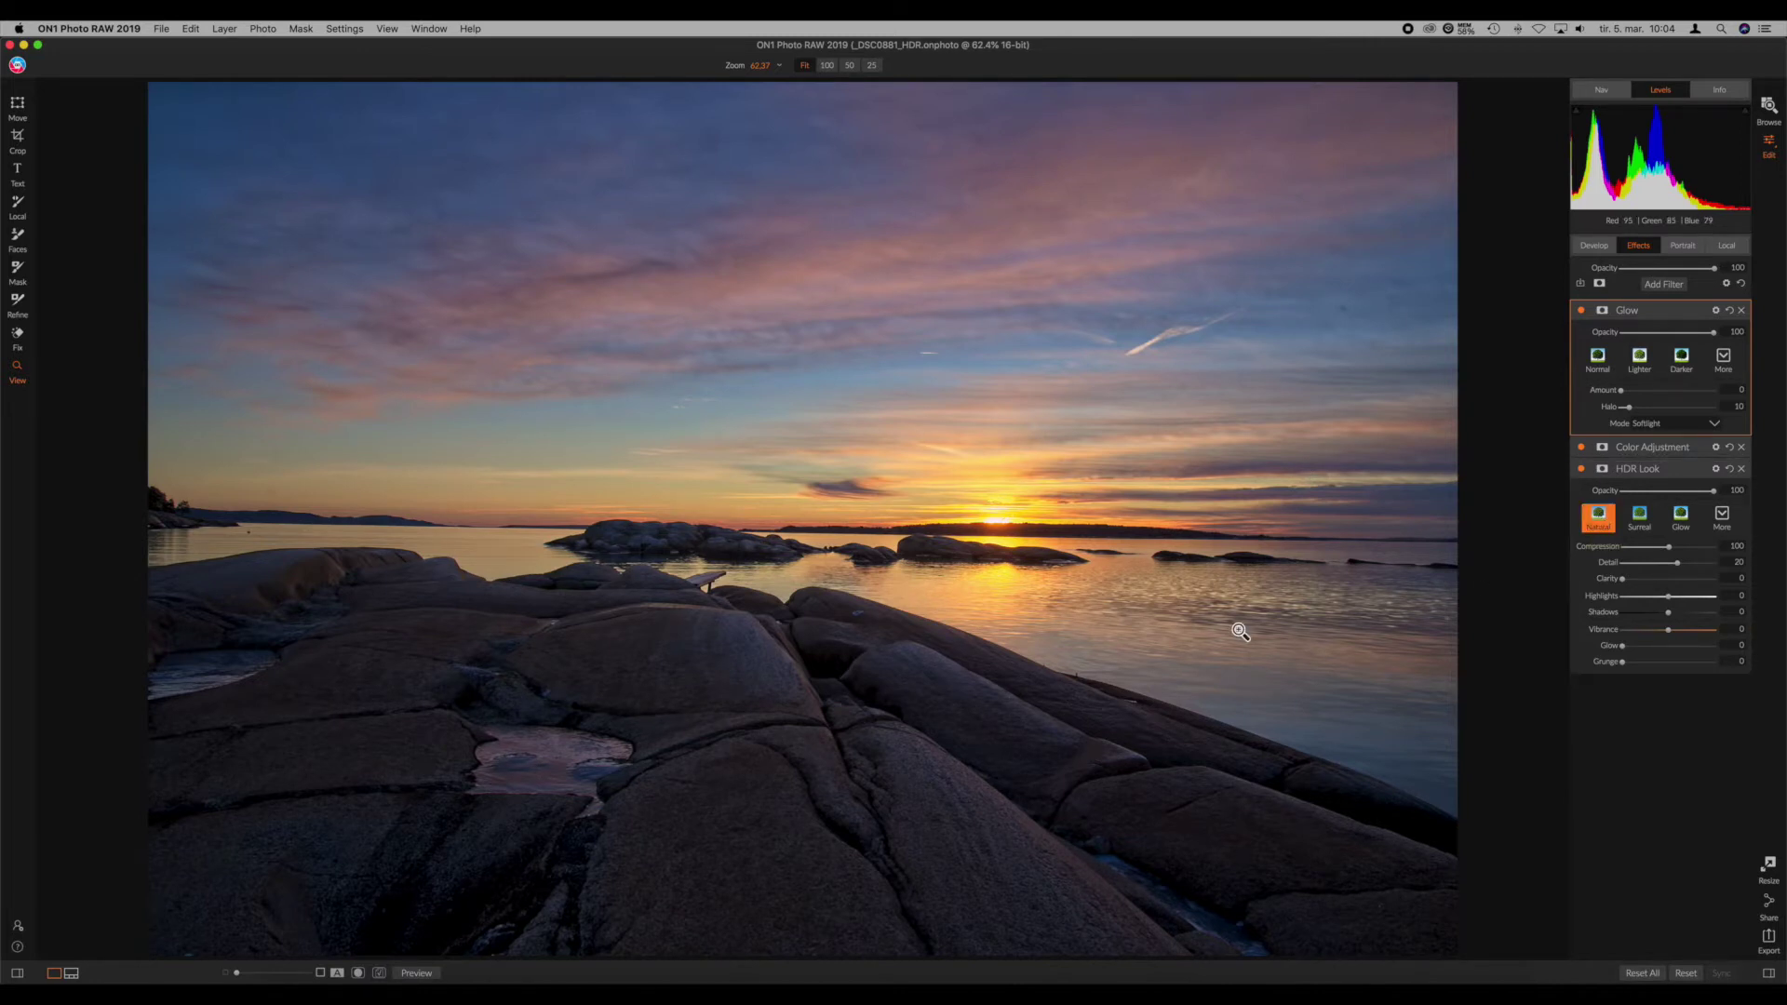
{"action": "left_click", "coordinate": [1642, 448]}
{"action": "left_click", "coordinate": [1597, 361]}
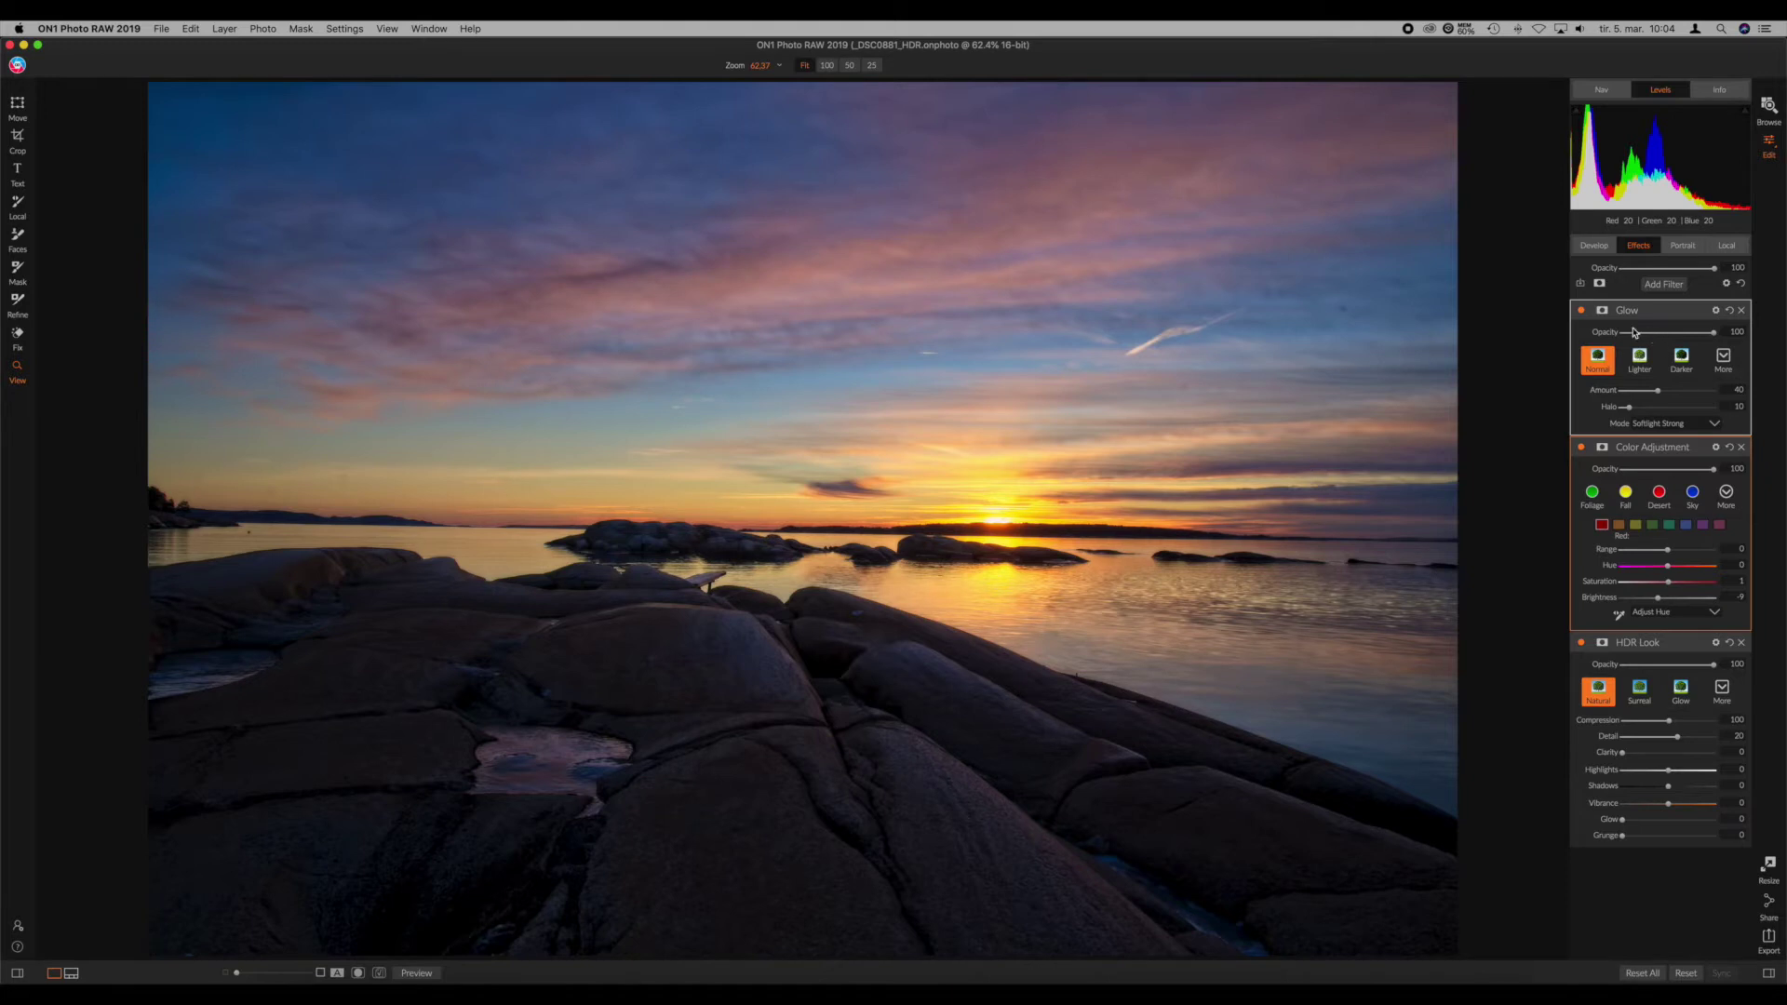
Step: Compare the image with and without the Glow filter and reduce its opacity to 37
{"action": "left_click", "coordinate": [1582, 312]}
{"action": "left_click", "coordinate": [1581, 312]}
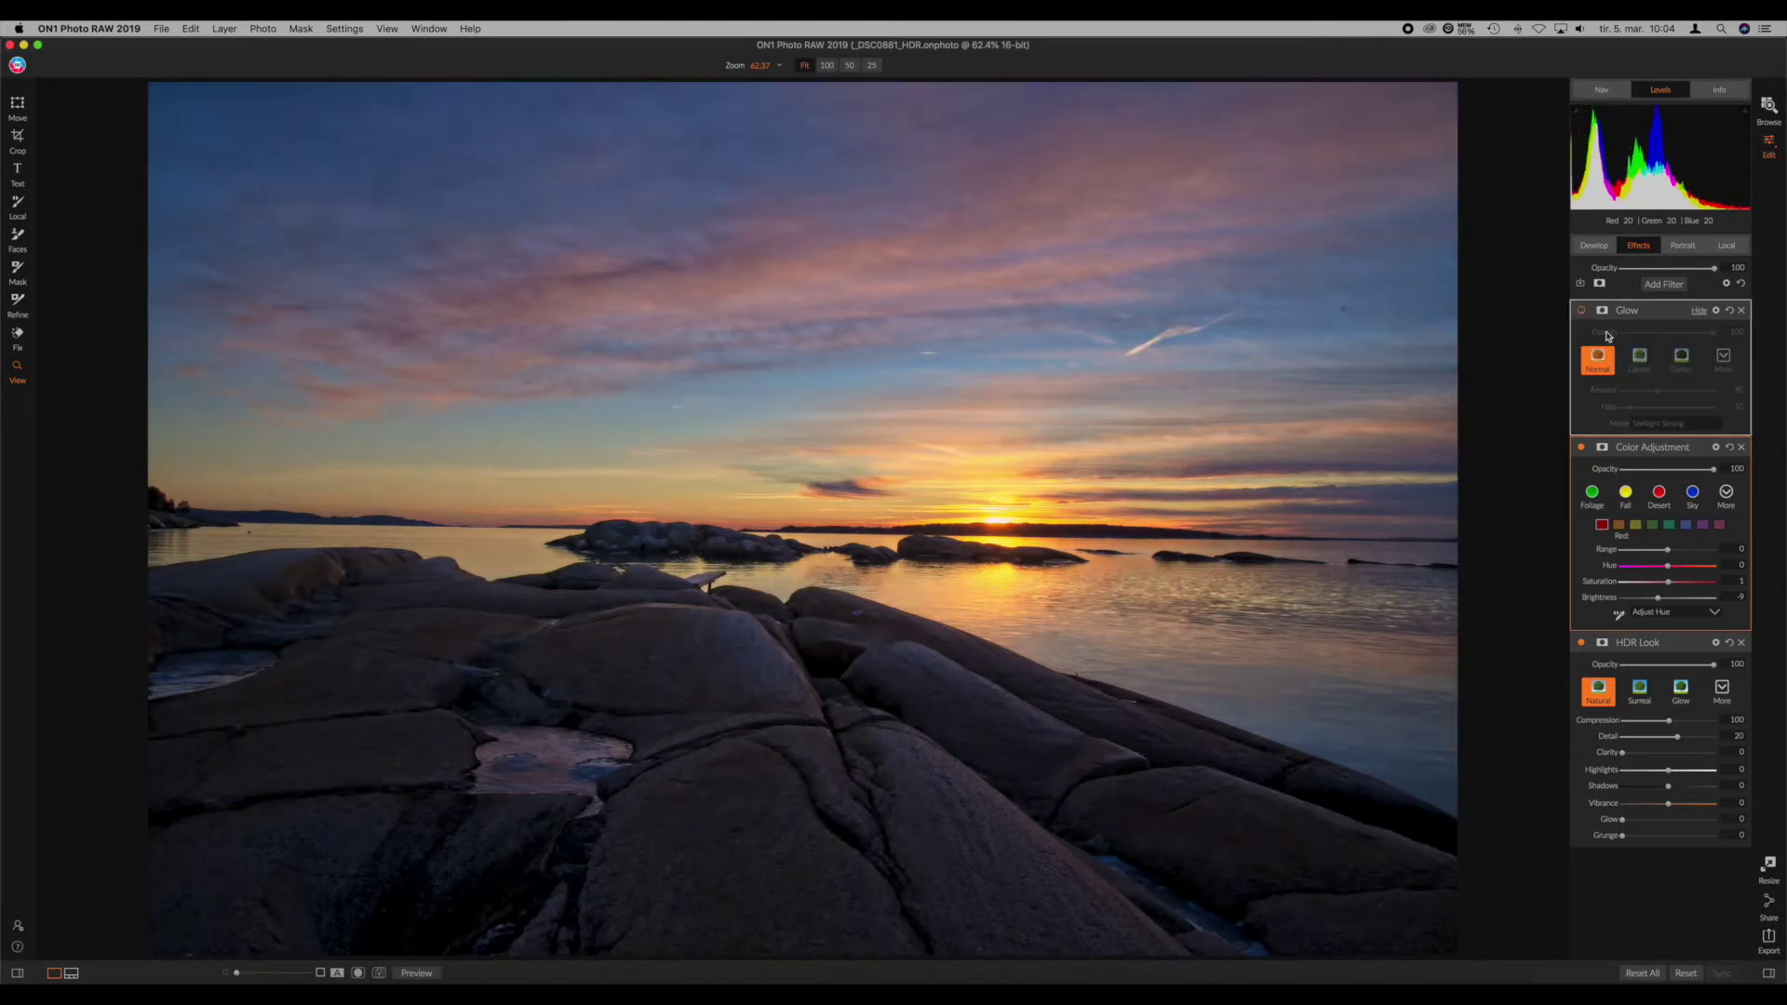
{"action": "left_click", "coordinate": [1581, 312]}
{"action": "left_click_drag", "start_coordinate": [1657, 332], "coordinate": [1620, 335]}
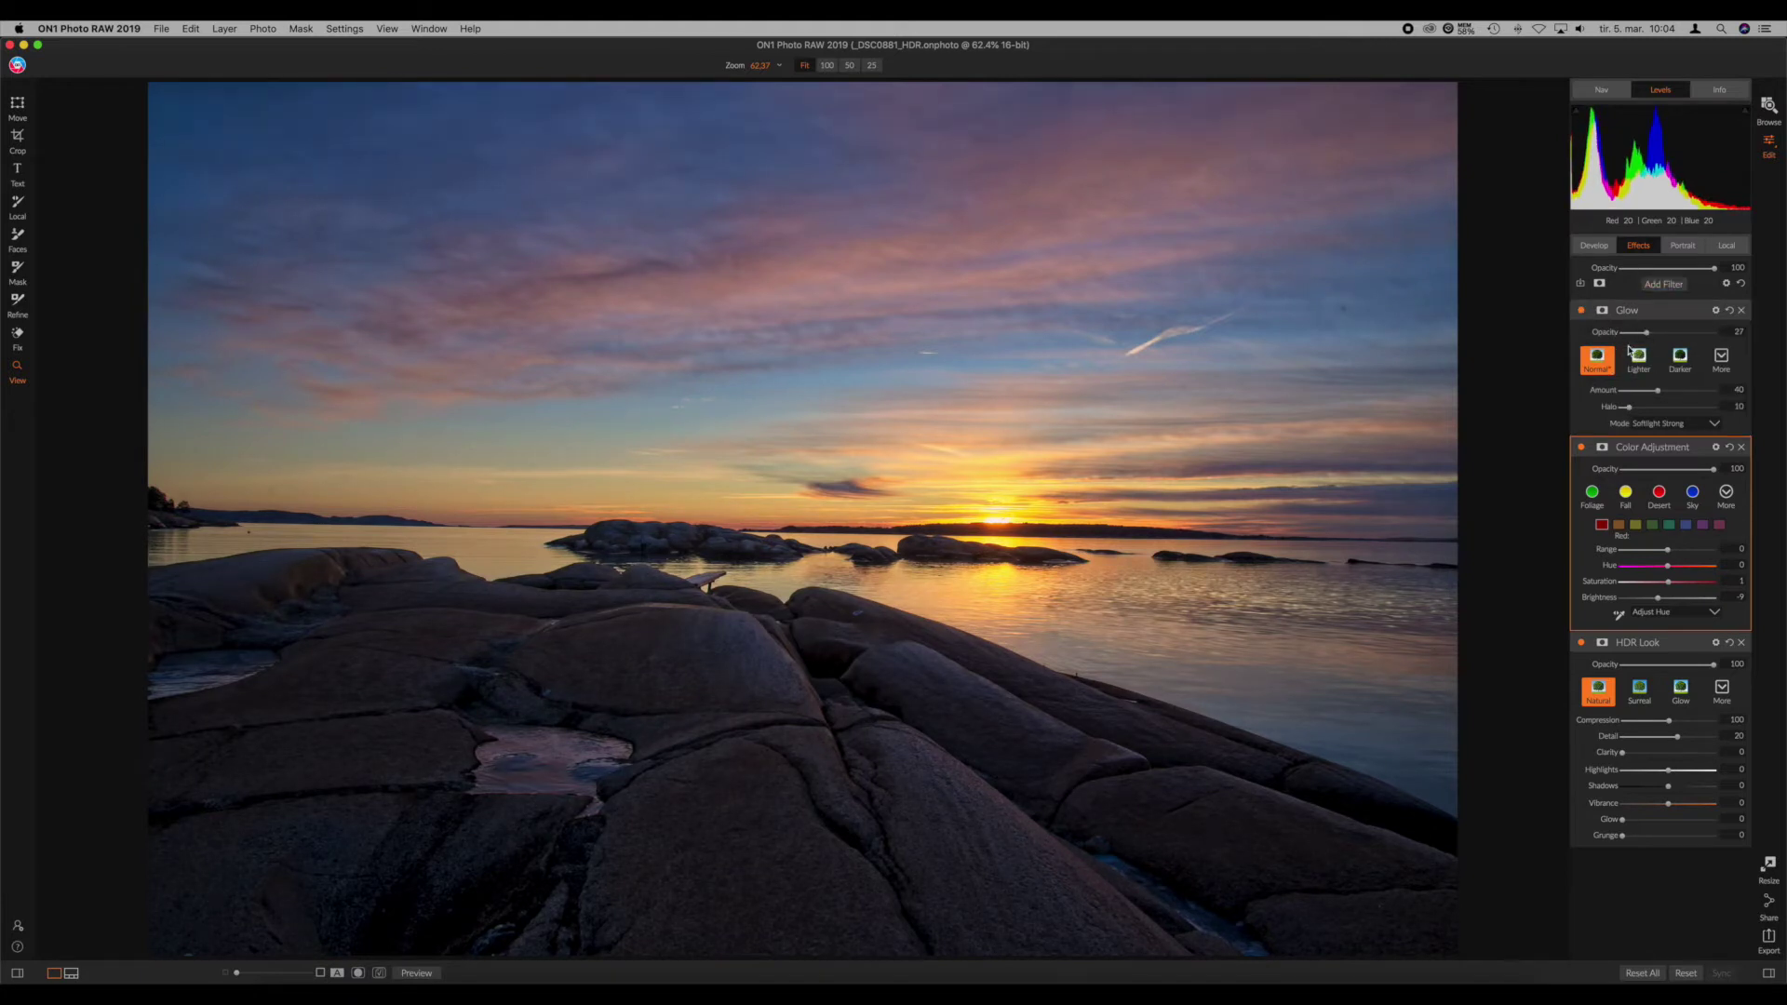
Step: Add a Sunshine filter and switch off the Glow filter to judge the Sunshine effect by itself
{"action": "left_click", "coordinate": [1663, 284]}
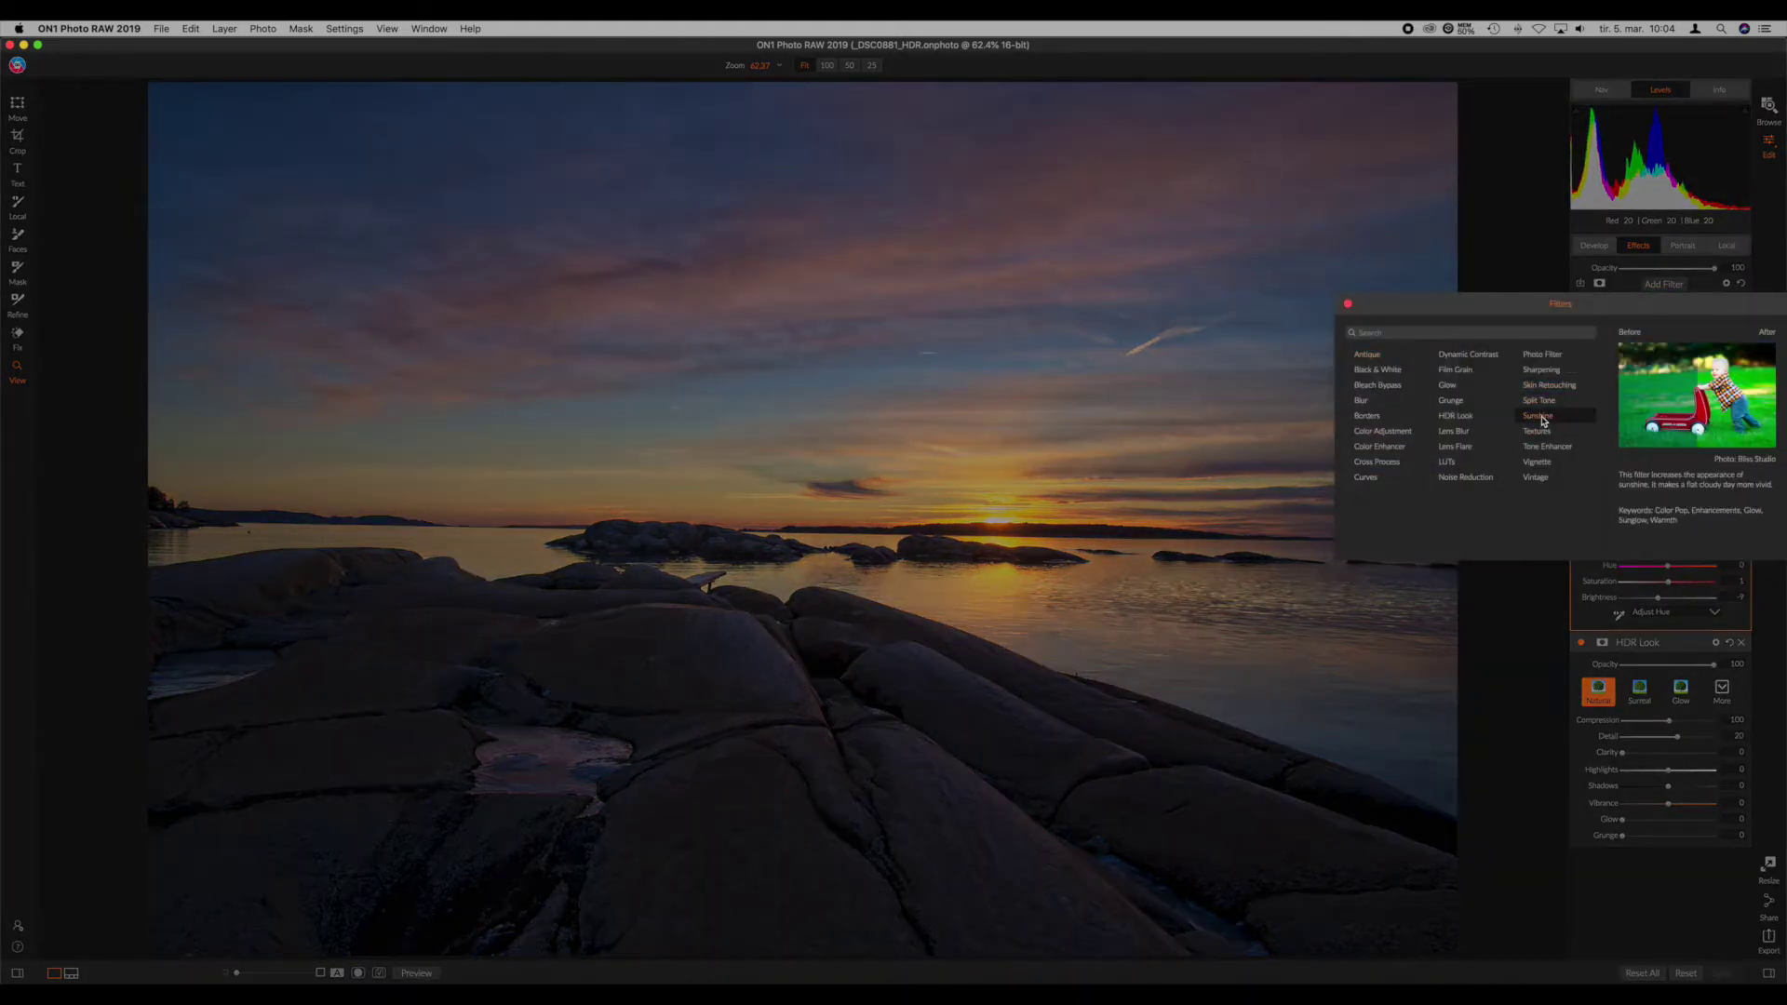
{"action": "left_click", "coordinate": [1542, 418]}
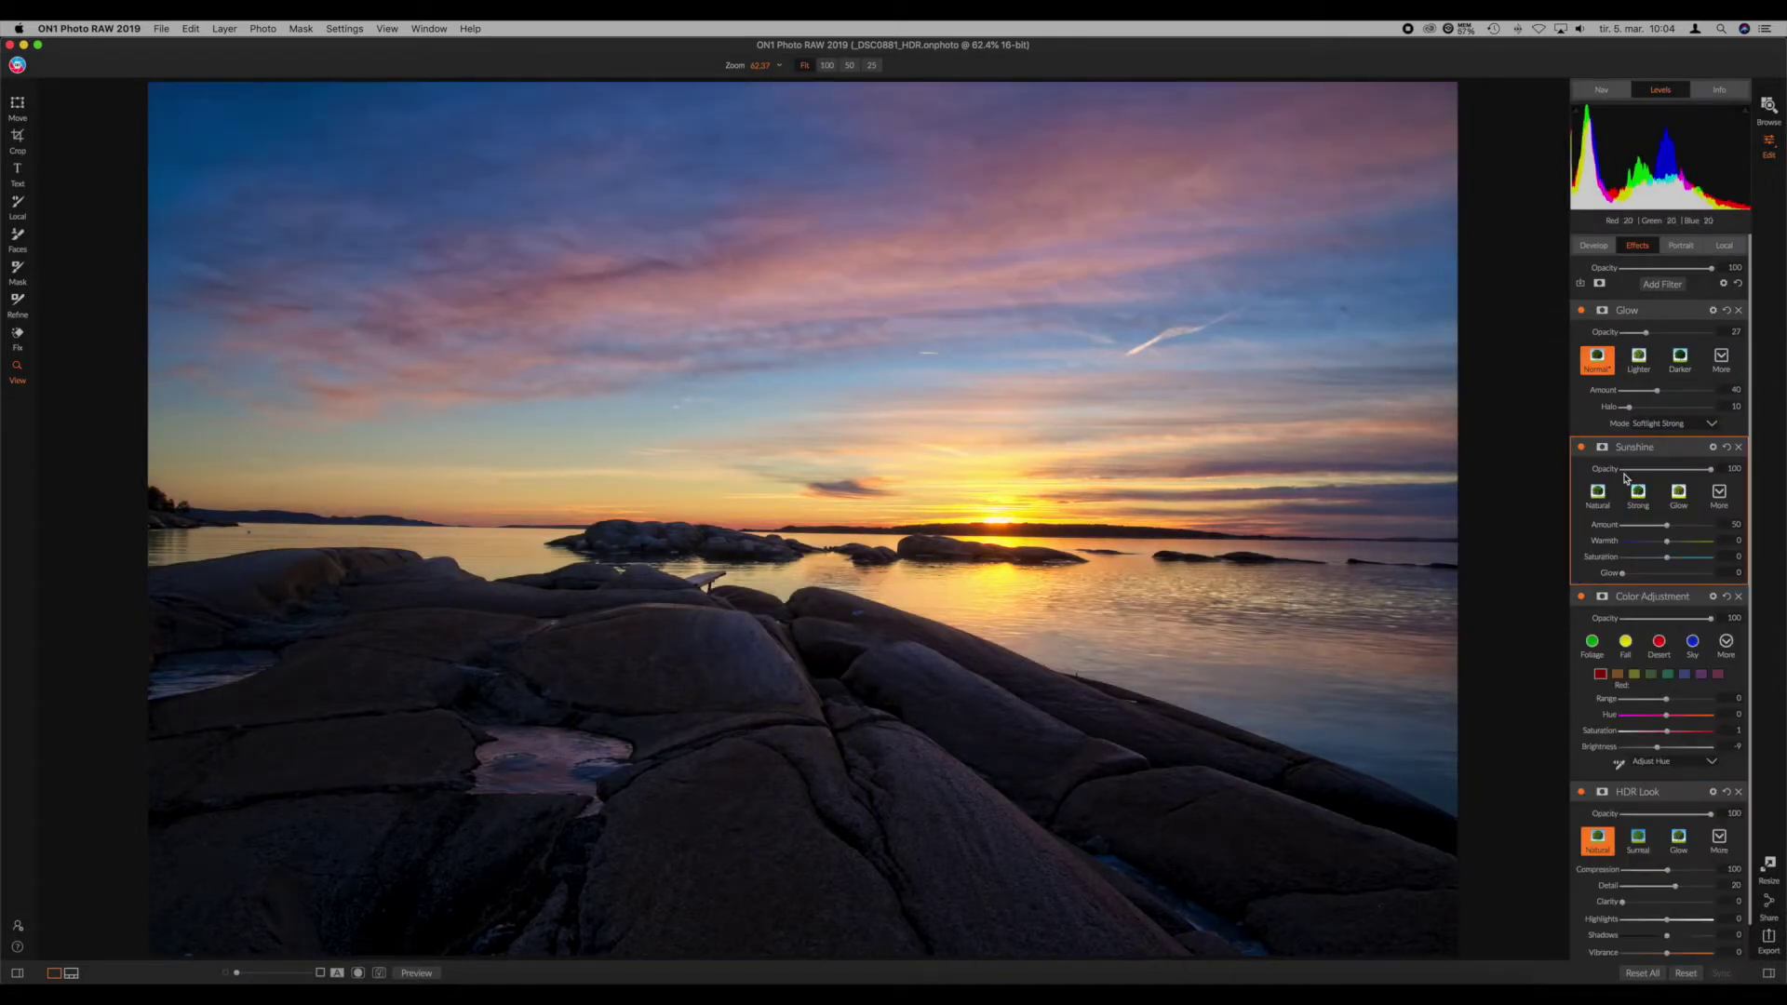
{"action": "left_click", "coordinate": [1582, 448]}
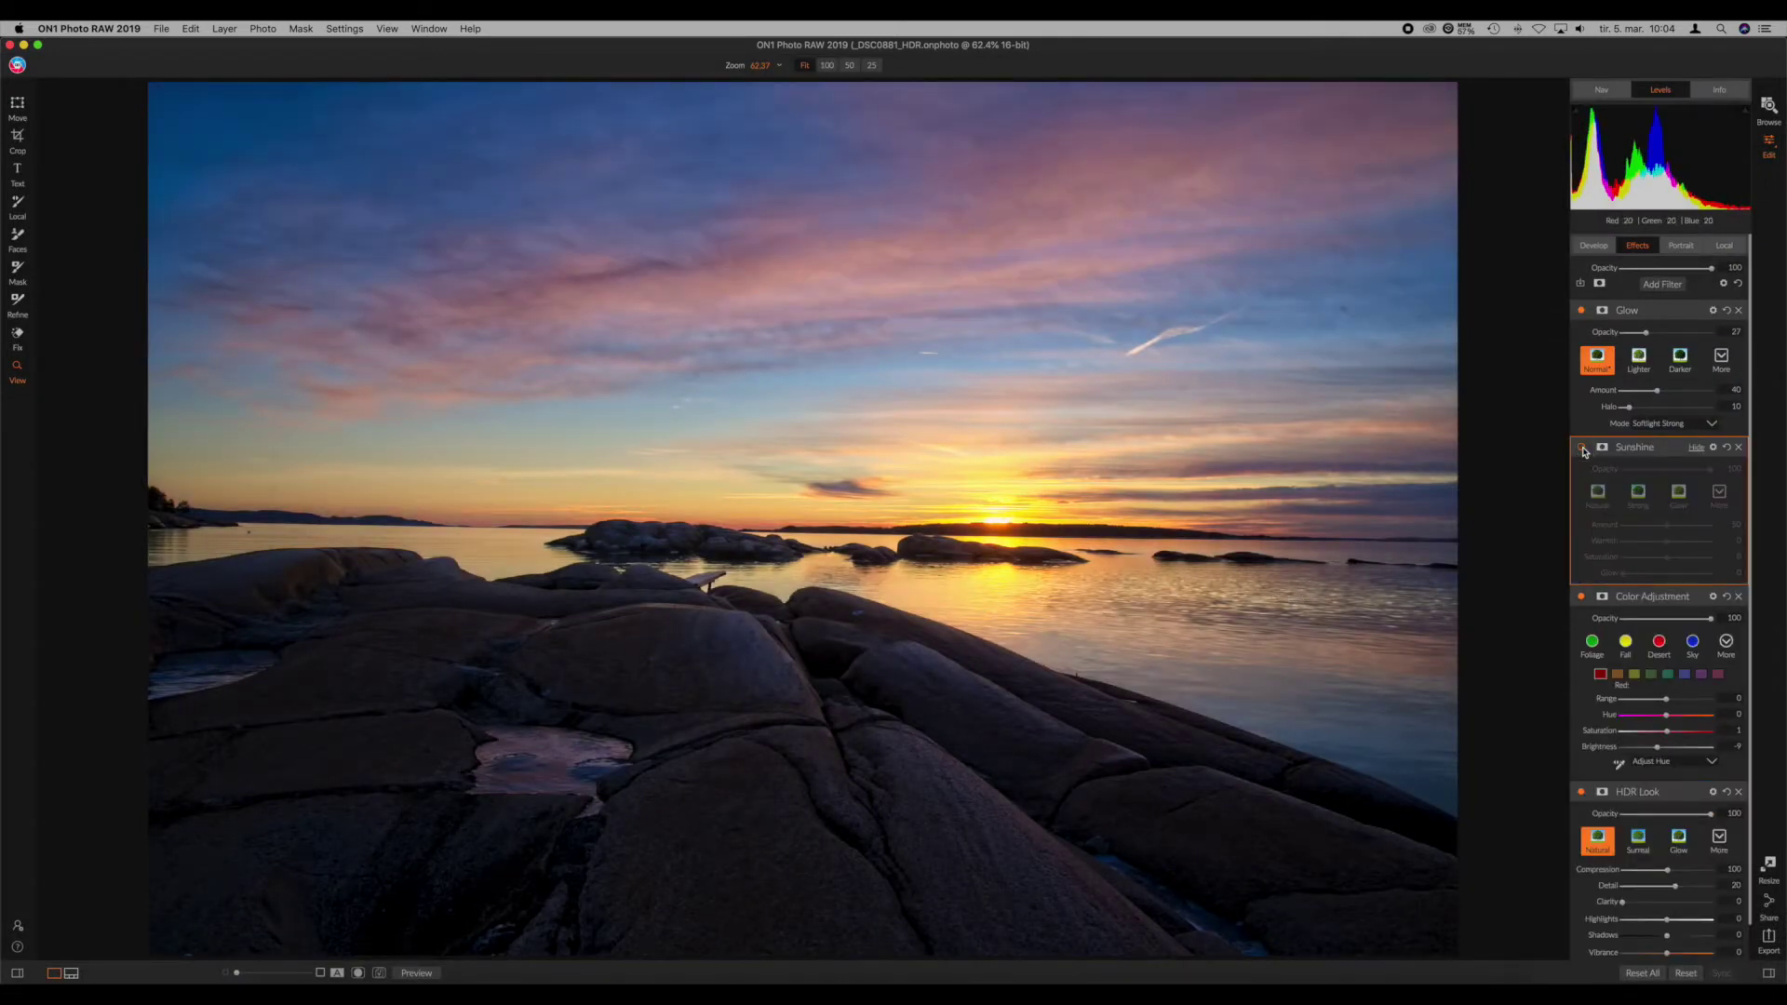
{"action": "left_click", "coordinate": [1581, 313]}
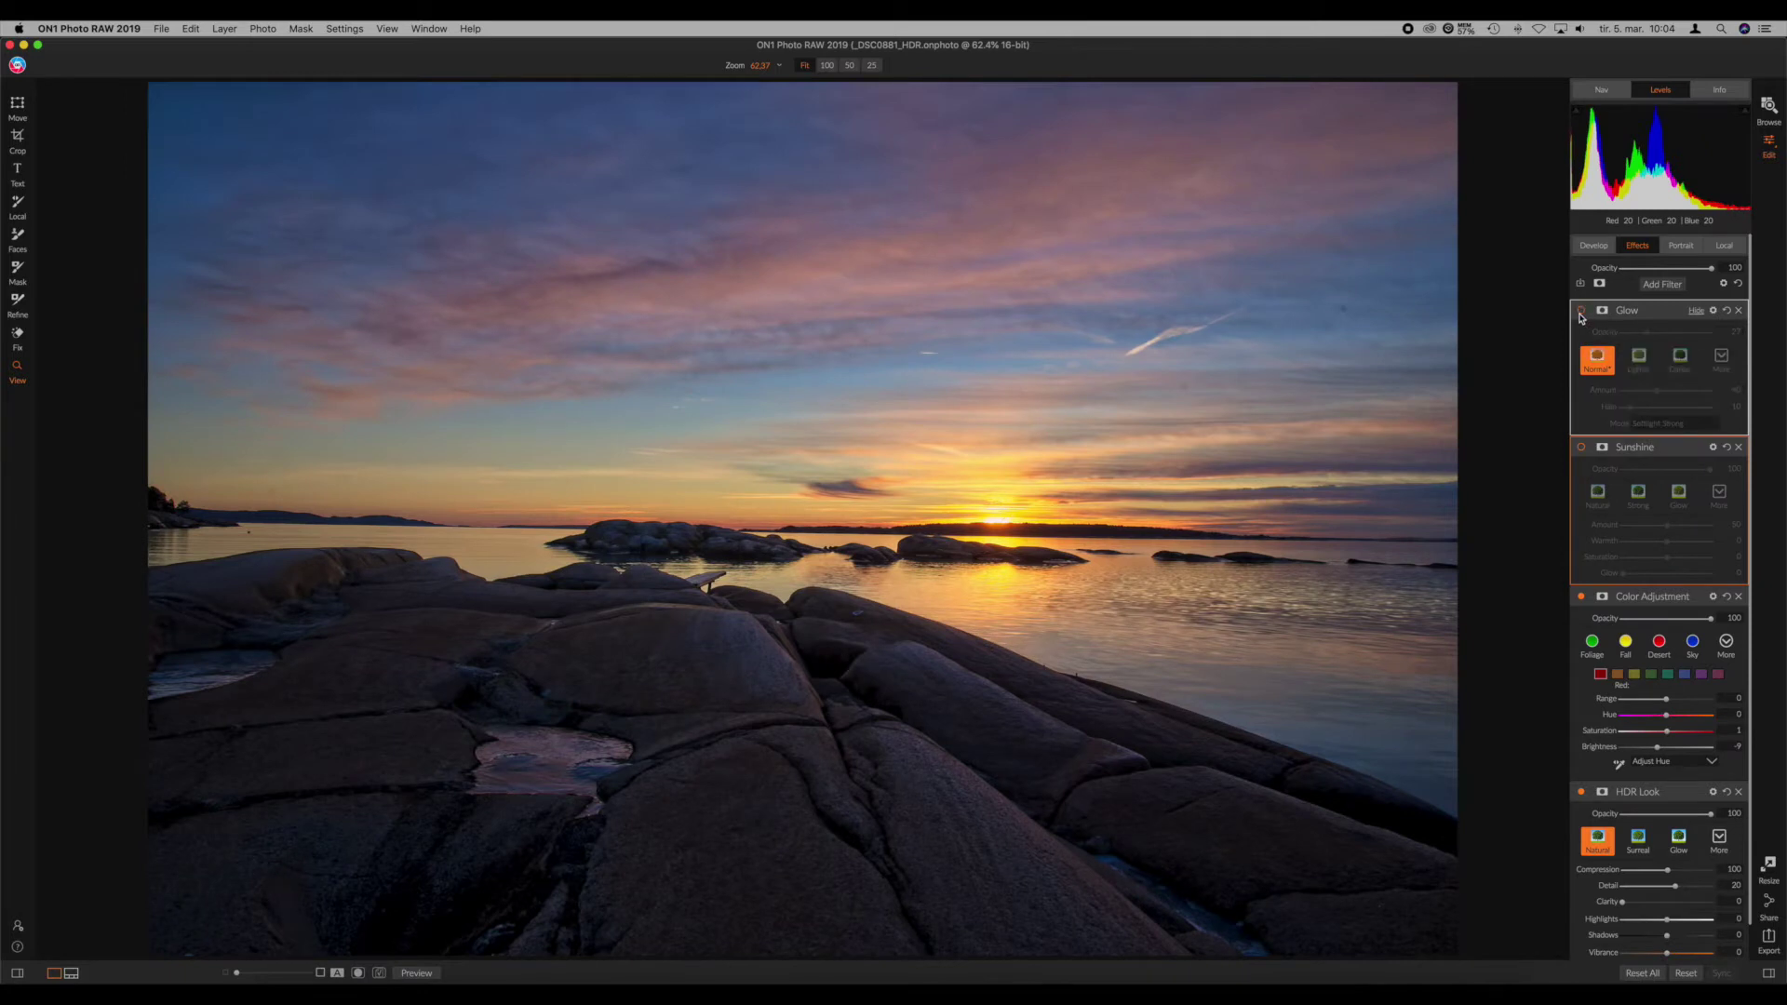
{"action": "left_click", "coordinate": [1581, 449]}
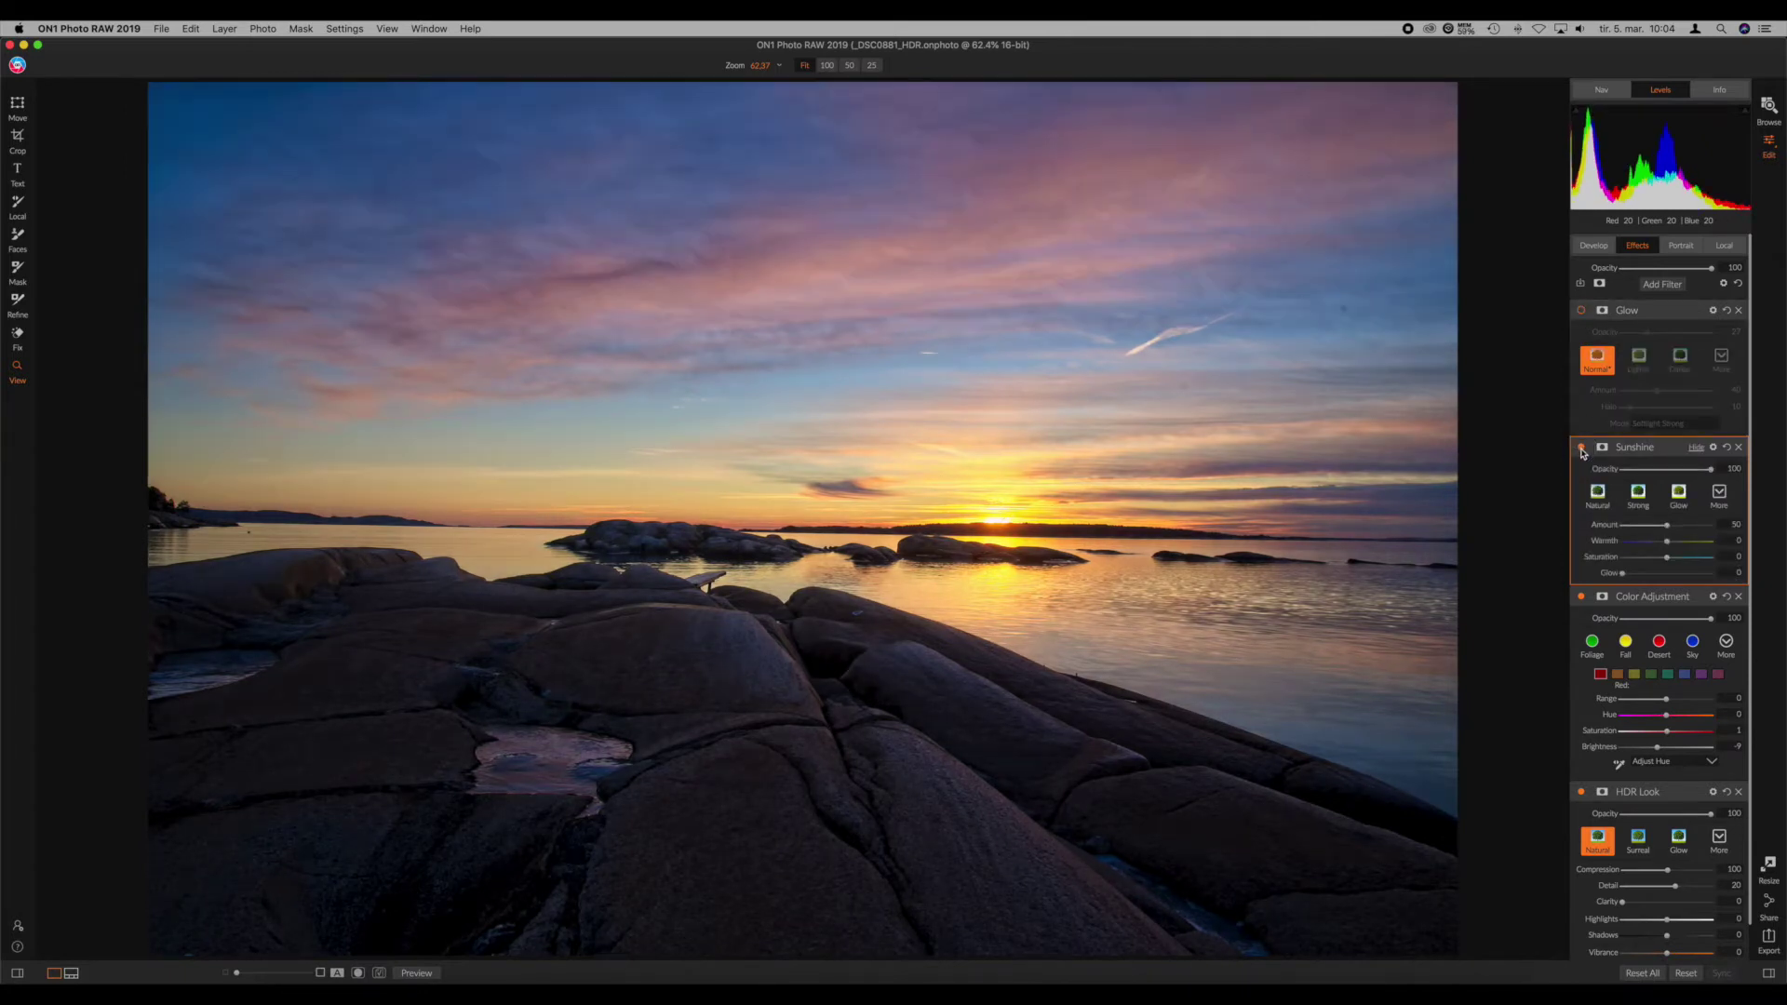
Step: Compare the image with and without Sunshine, set that filter's opacity to 67, and remove the Glow filter
{"action": "left_click", "coordinate": [1581, 449]}
{"action": "left_click", "coordinate": [1581, 449]}
{"action": "left_click", "coordinate": [1581, 448]}
{"action": "left_click", "coordinate": [1581, 448]}
{"action": "left_click_drag", "start_coordinate": [1711, 469], "coordinate": [1683, 471]}
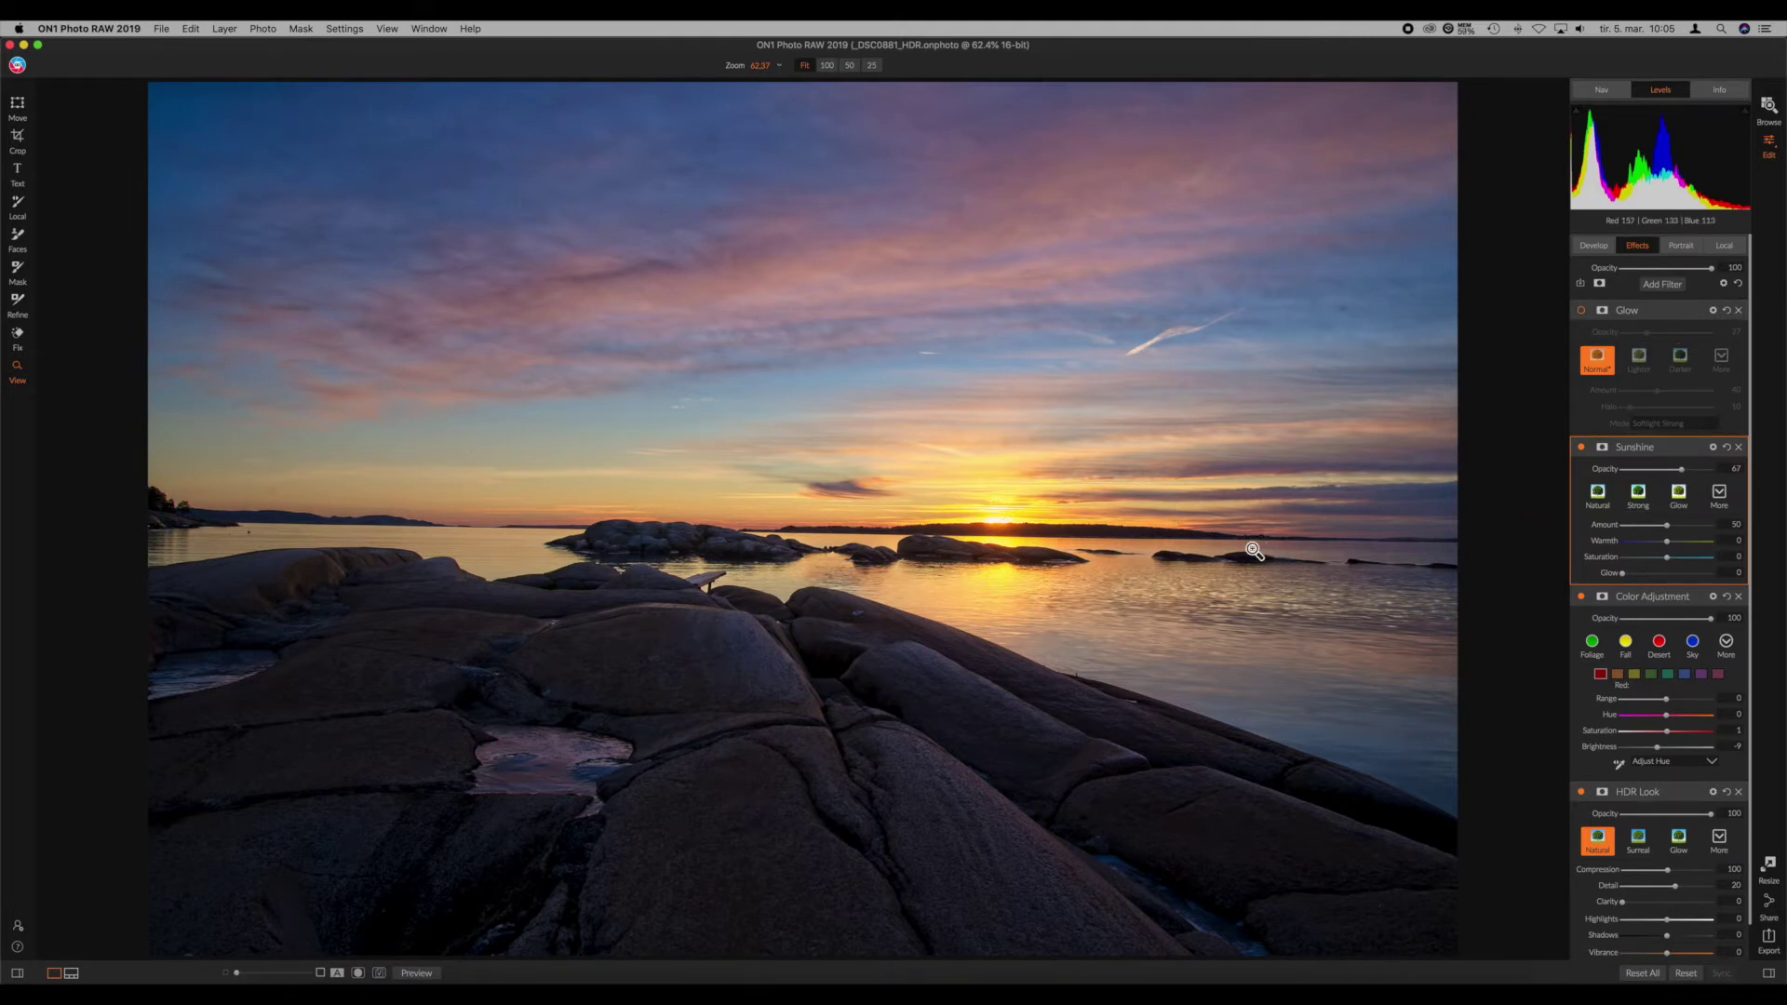
{"action": "left_click", "coordinate": [1738, 310]}
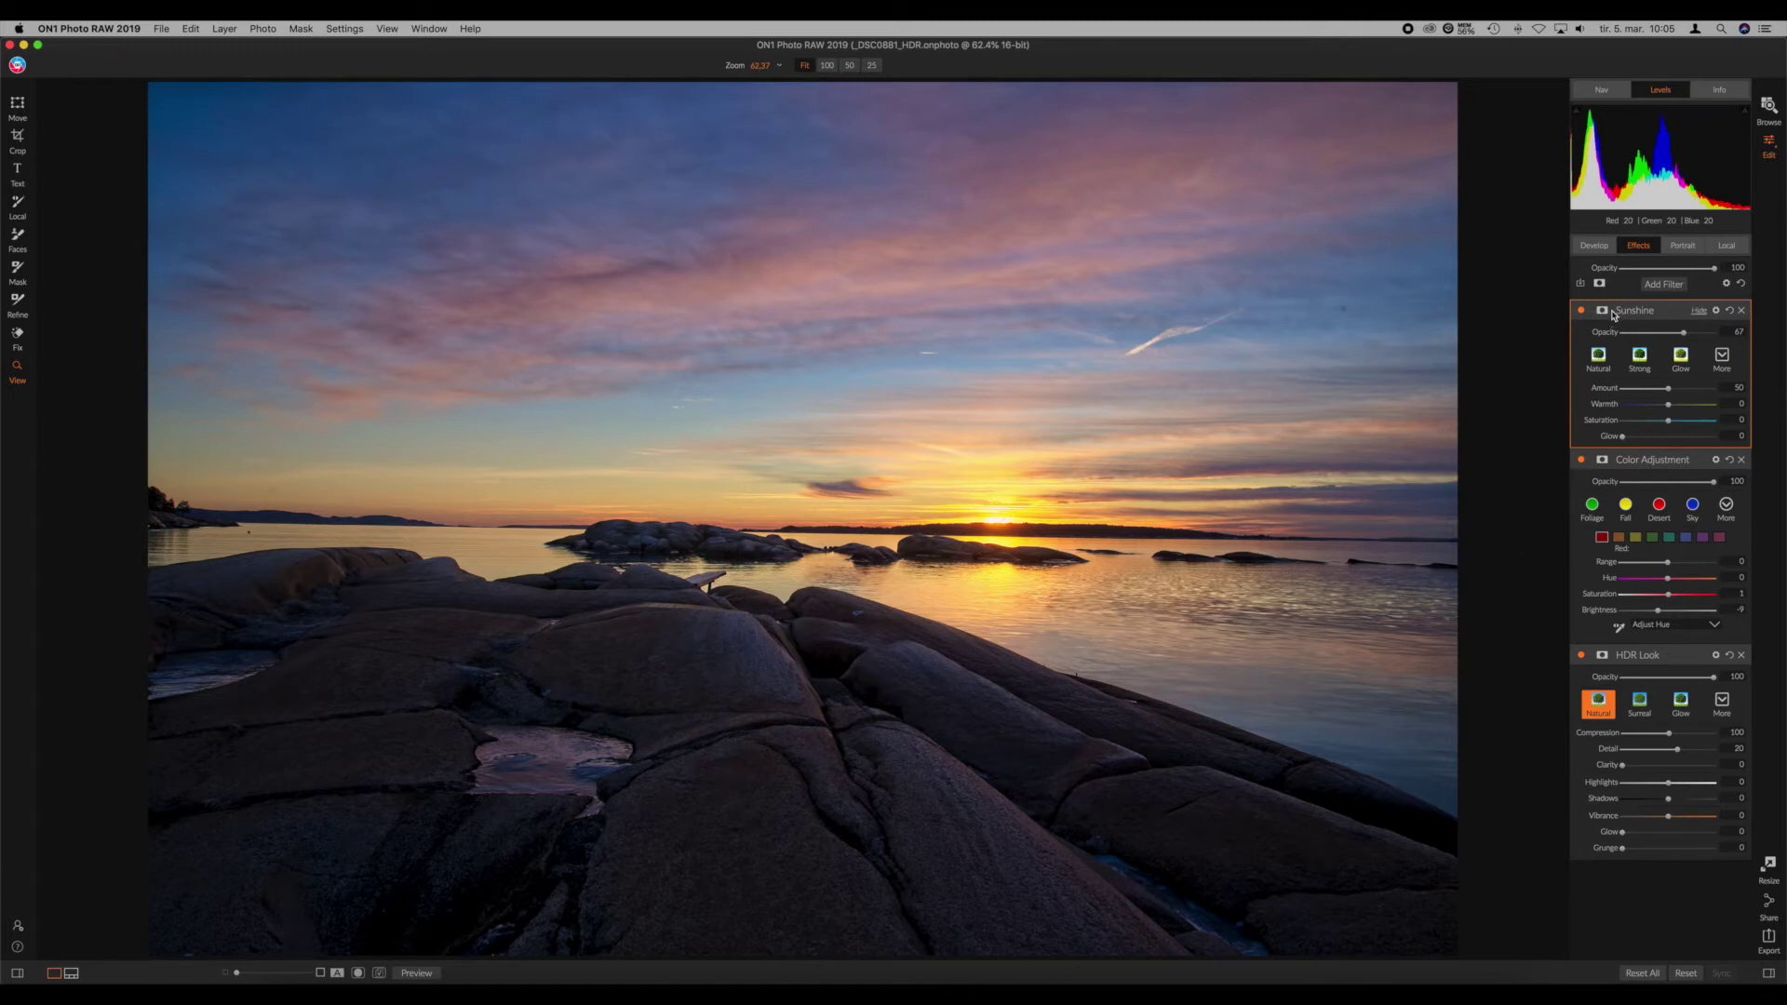
Step: Set the contrast to 2 and the vibrance to 11 in the Develop tone and color settings
{"action": "left_click", "coordinate": [1591, 246]}
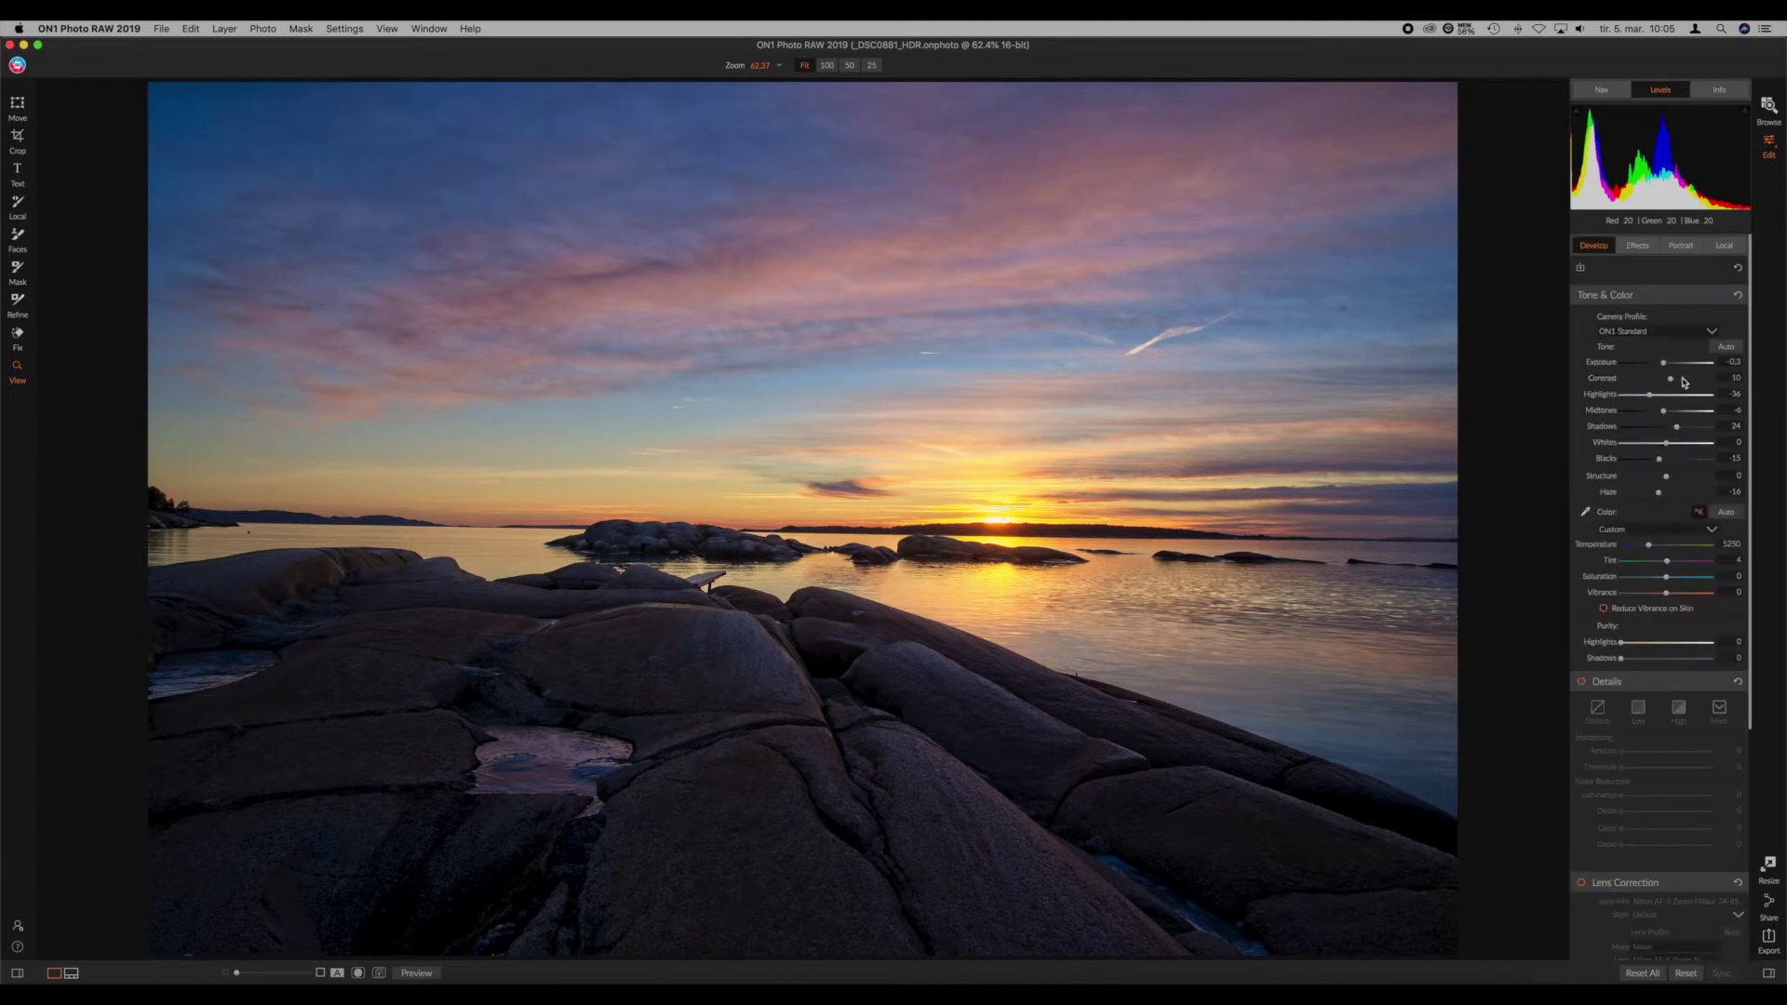
{"action": "left_click_drag", "start_coordinate": [1667, 379], "coordinate": [1679, 380]}
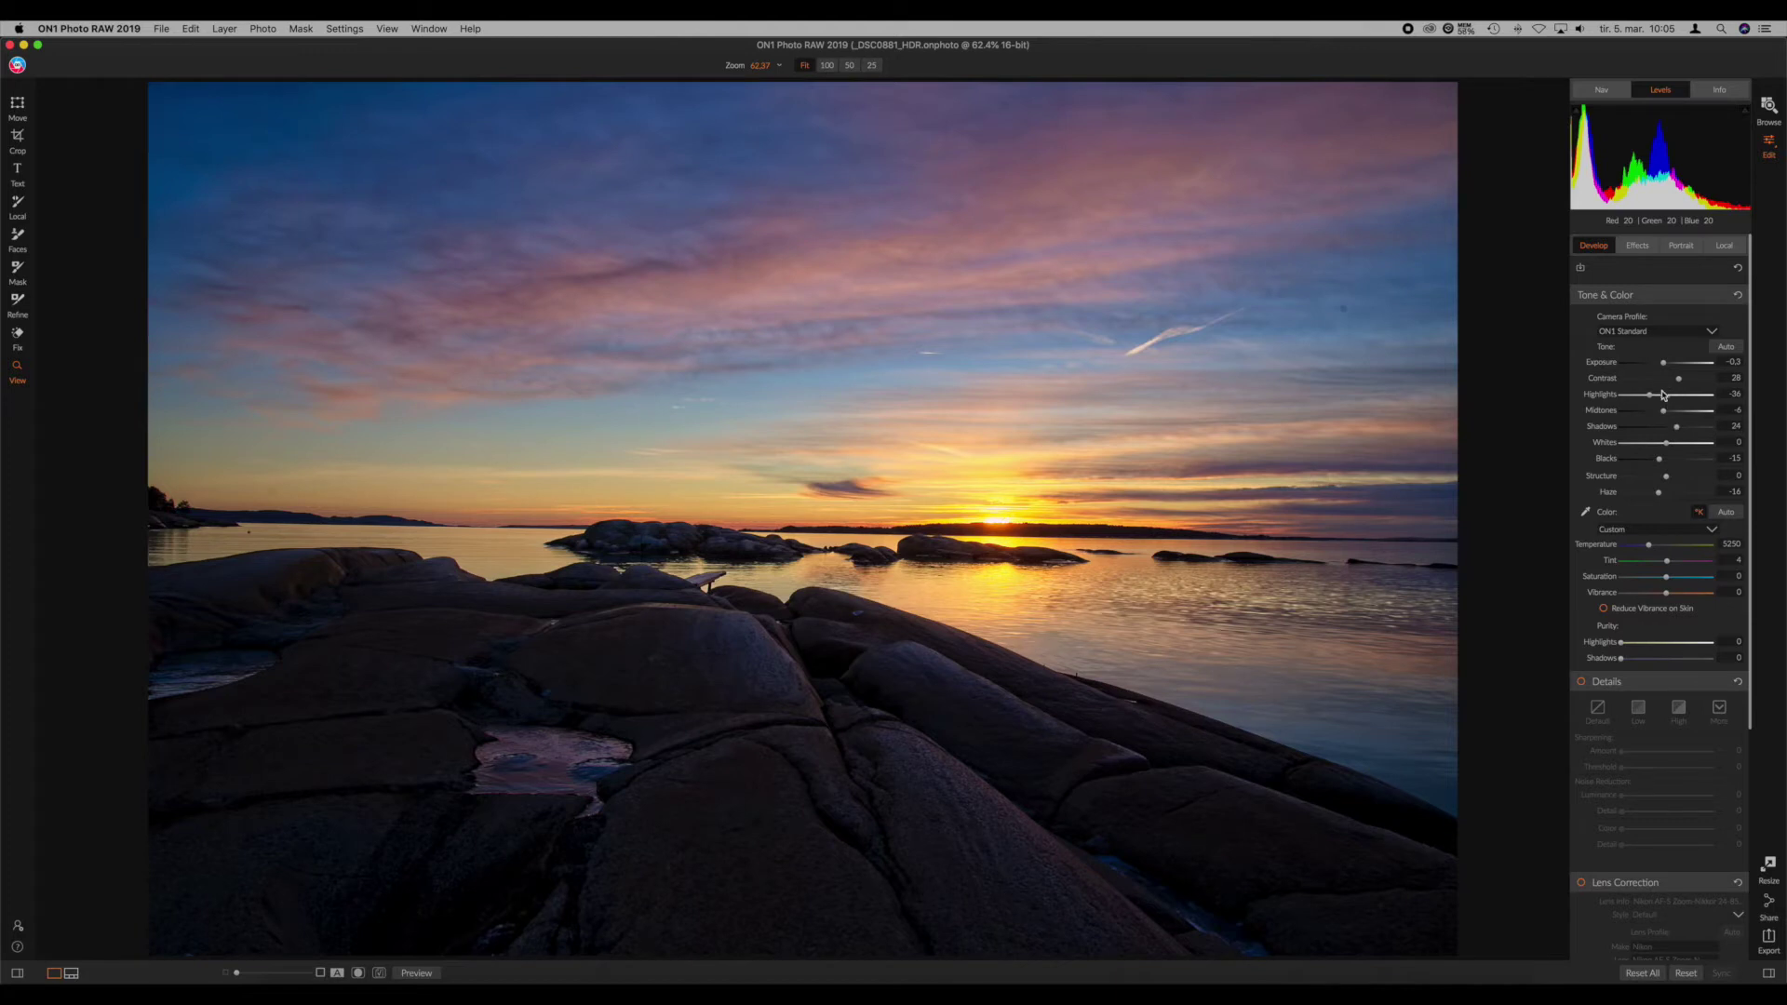
{"action": "left_click_drag", "start_coordinate": [1679, 379], "coordinate": [1665, 379]}
{"action": "left_click_drag", "start_coordinate": [1665, 593], "coordinate": [1671, 593]}
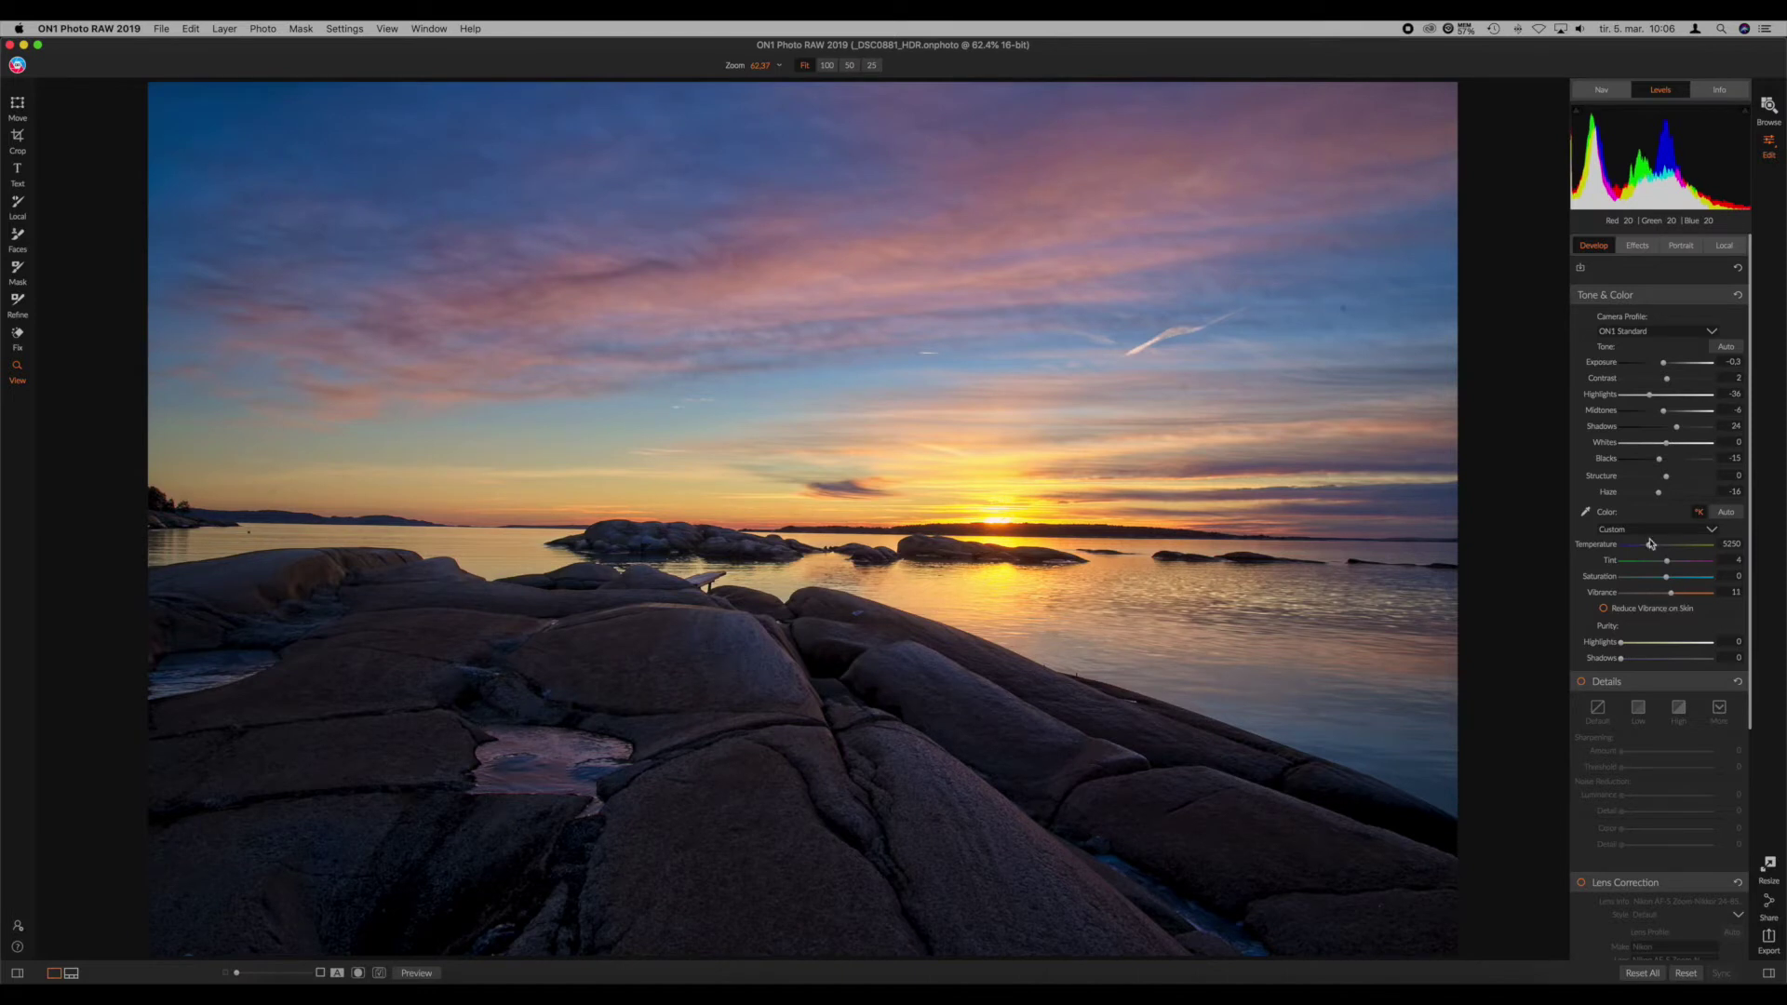
{"action": "left_click", "coordinate": [1666, 370]}
{"action": "left_click_drag", "start_coordinate": [1666, 369], "coordinate": [1664, 369]}
{"action": "left_click_drag", "start_coordinate": [1665, 370], "coordinate": [1665, 370]}
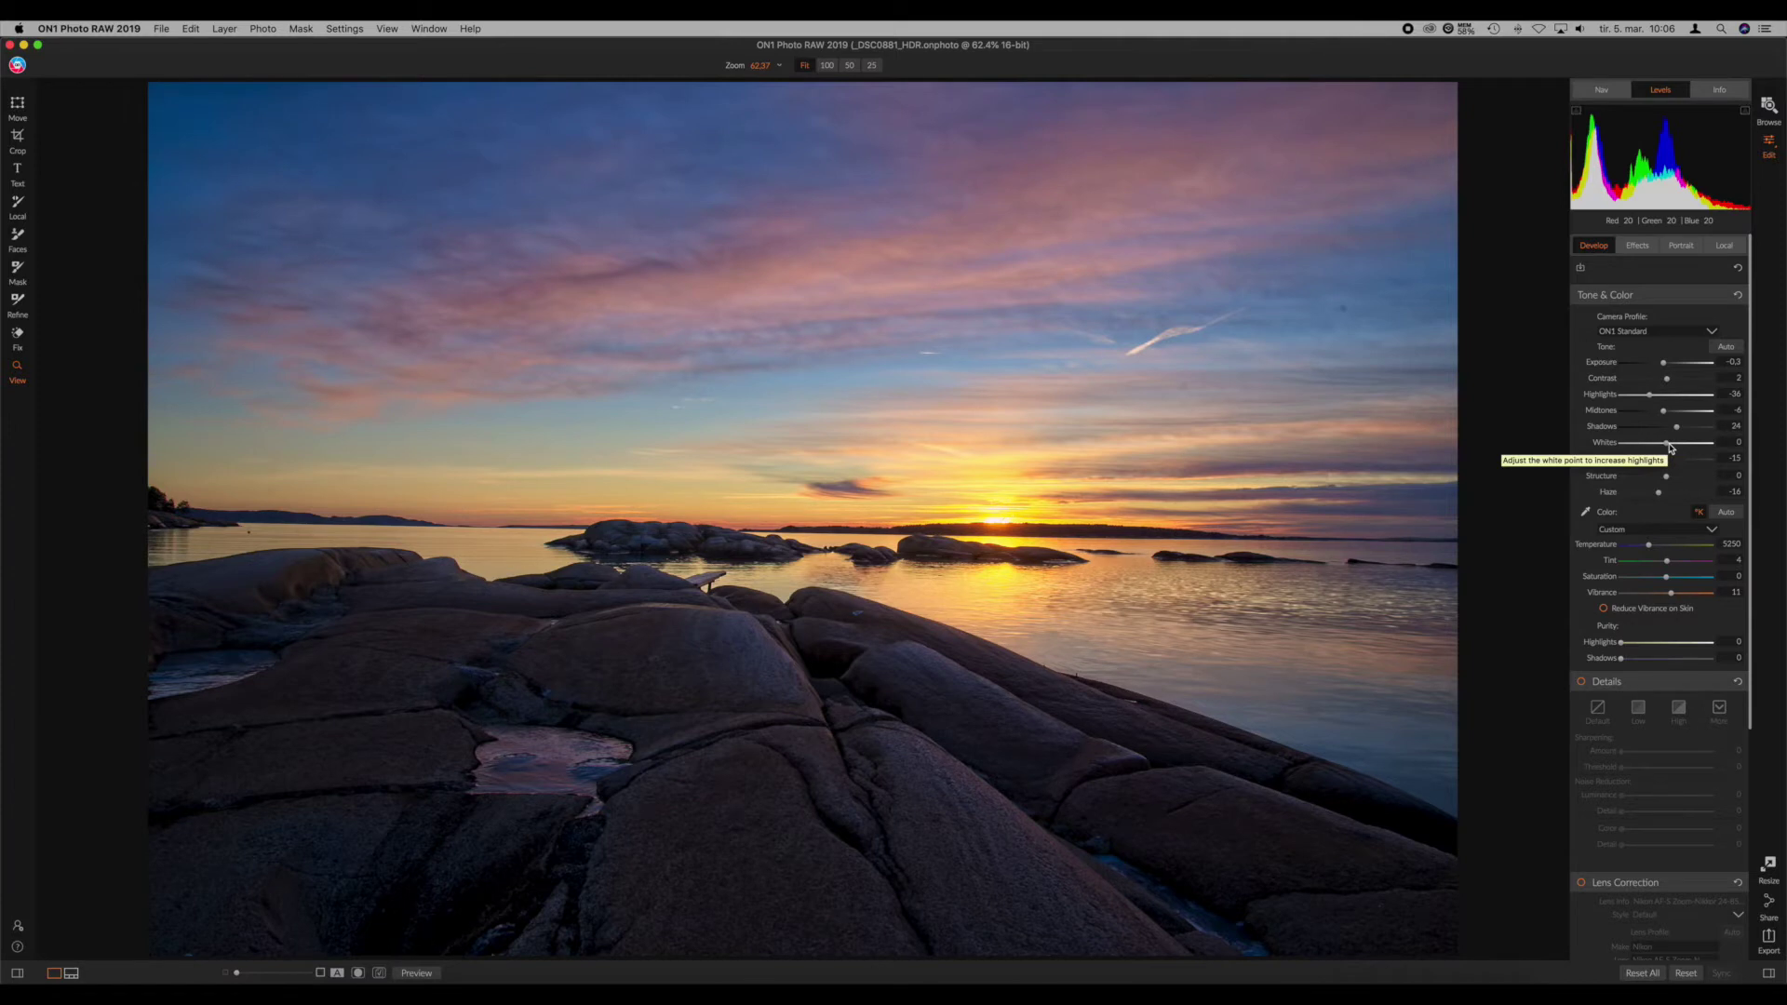
Step: Try the whites at 3 with the clipping overlay shown, reset them, and hide the overlay
{"action": "key", "text": "j"}
{"action": "left_click", "coordinate": [1667, 444]}
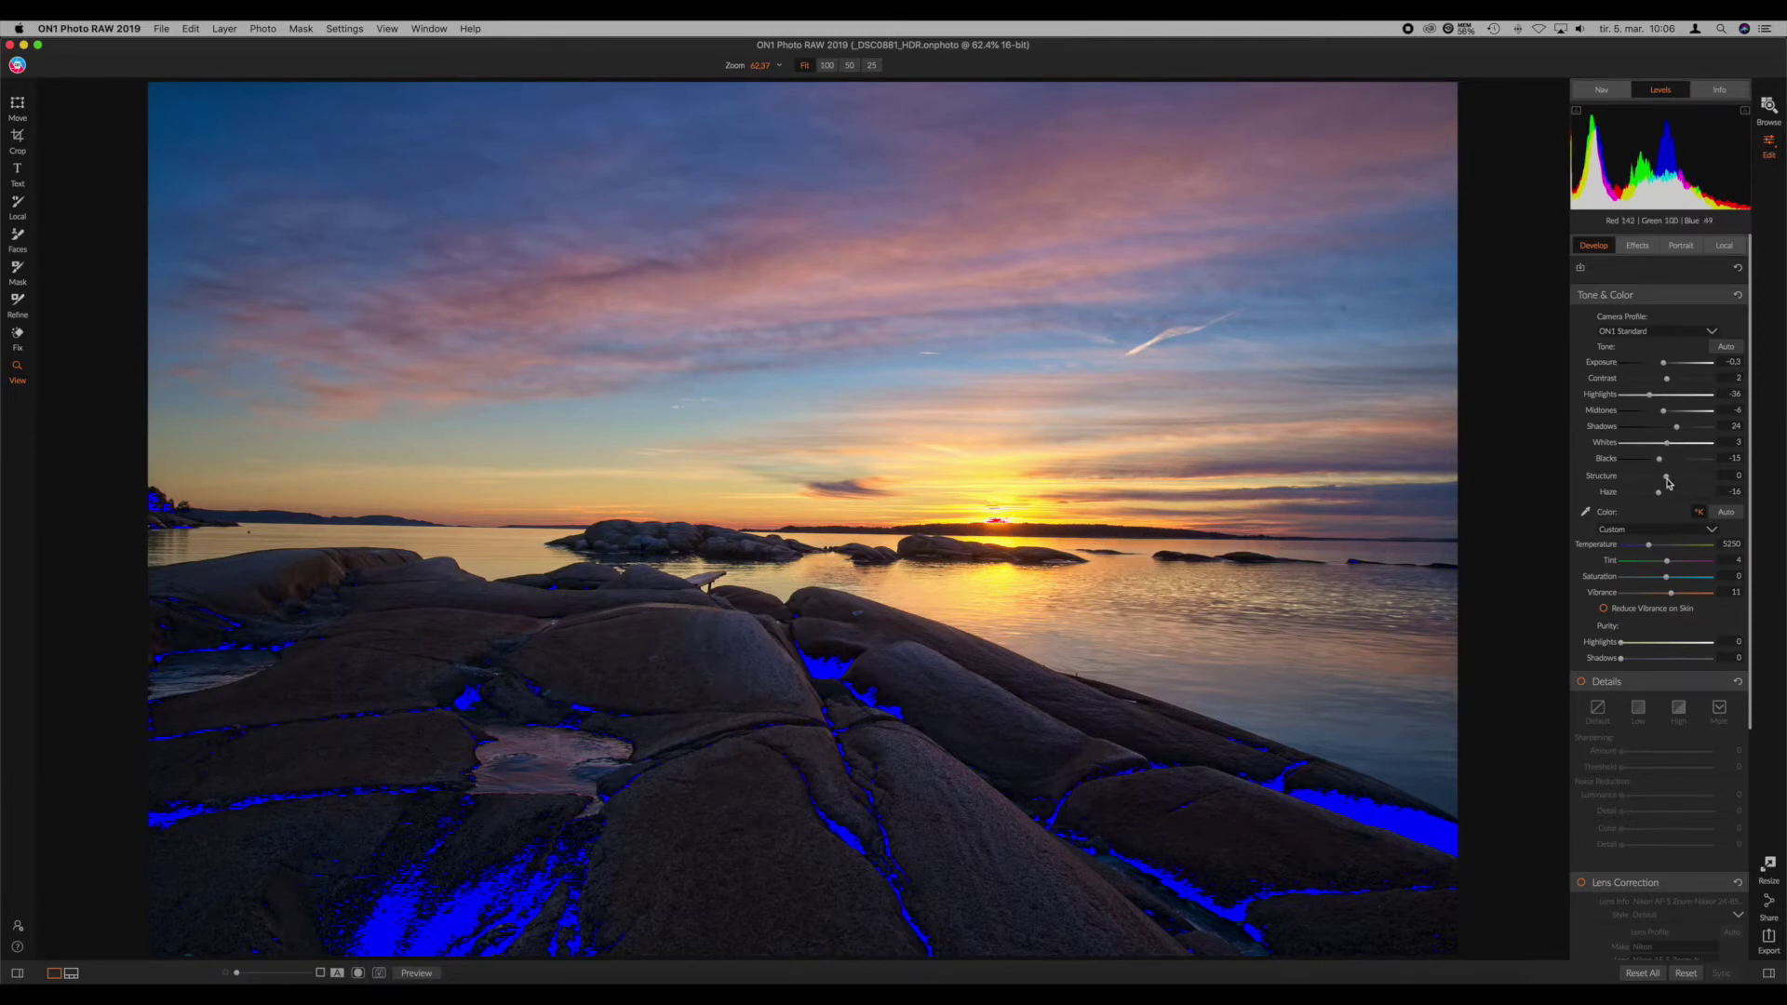
{"action": "double_click", "coordinate": [1666, 444]}
{"action": "key", "text": "j"}
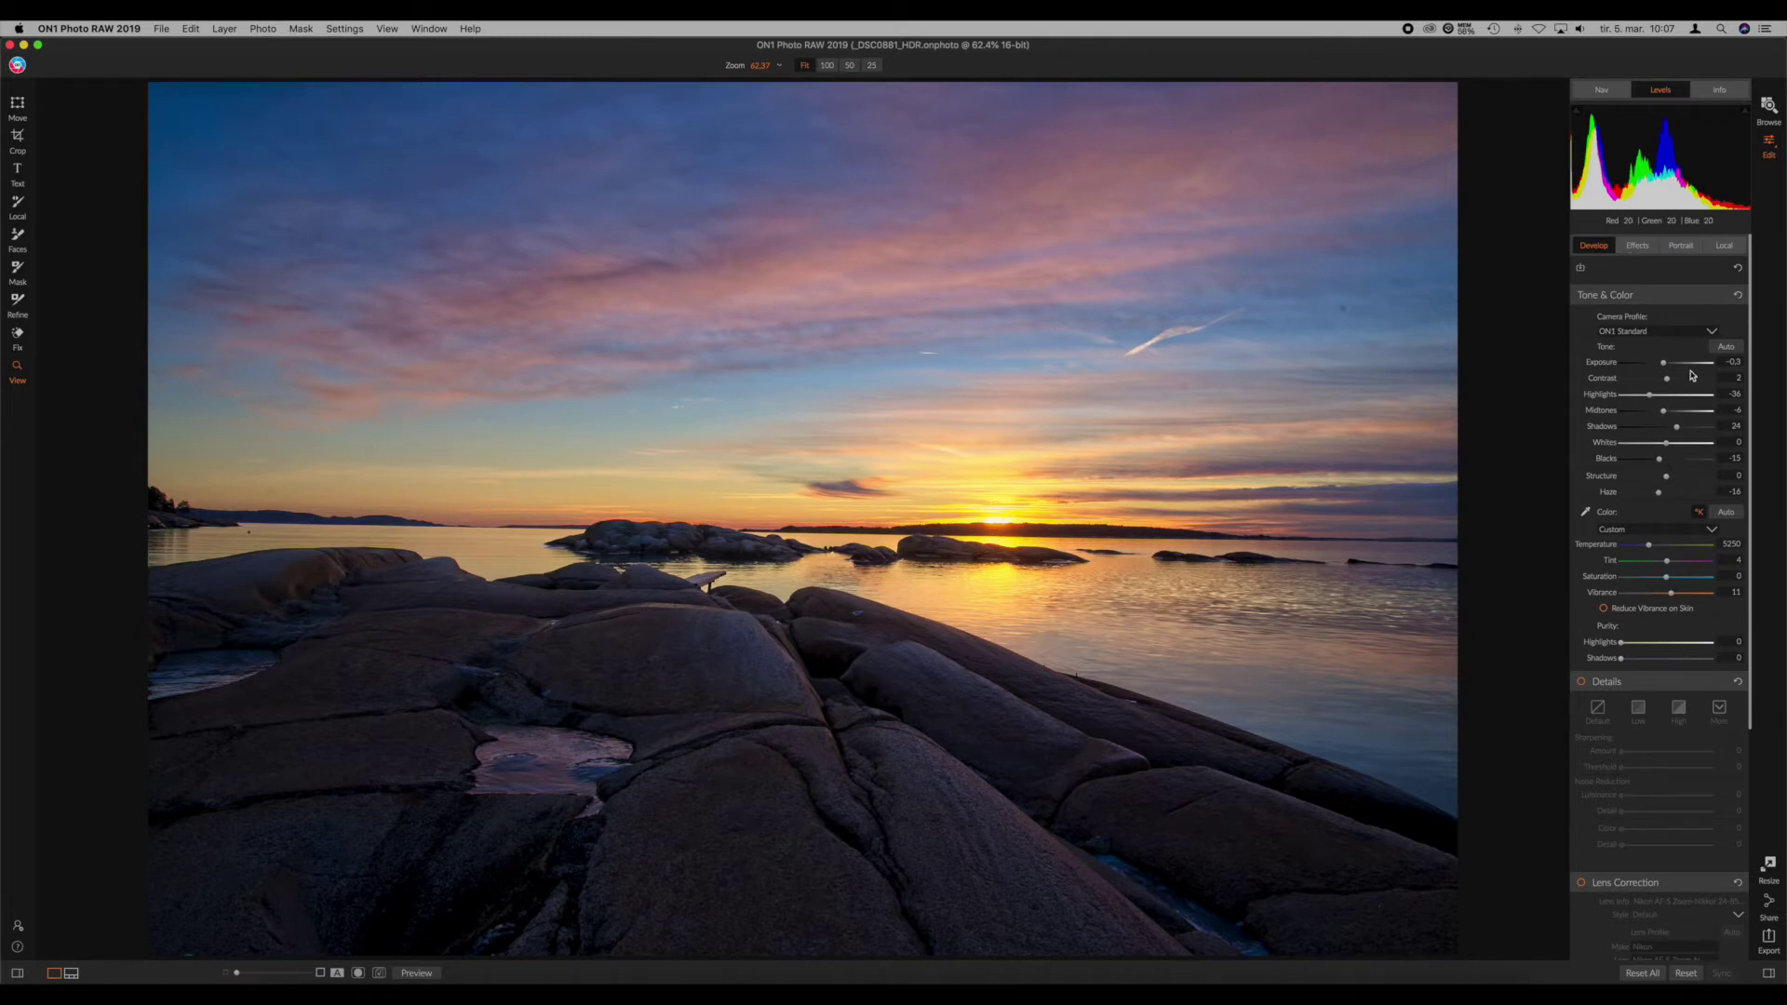
Step: Place a linear gradient local adjustment just below the horizon and invert its mask to cover the foreground rocks
{"action": "left_click", "coordinate": [1724, 245]}
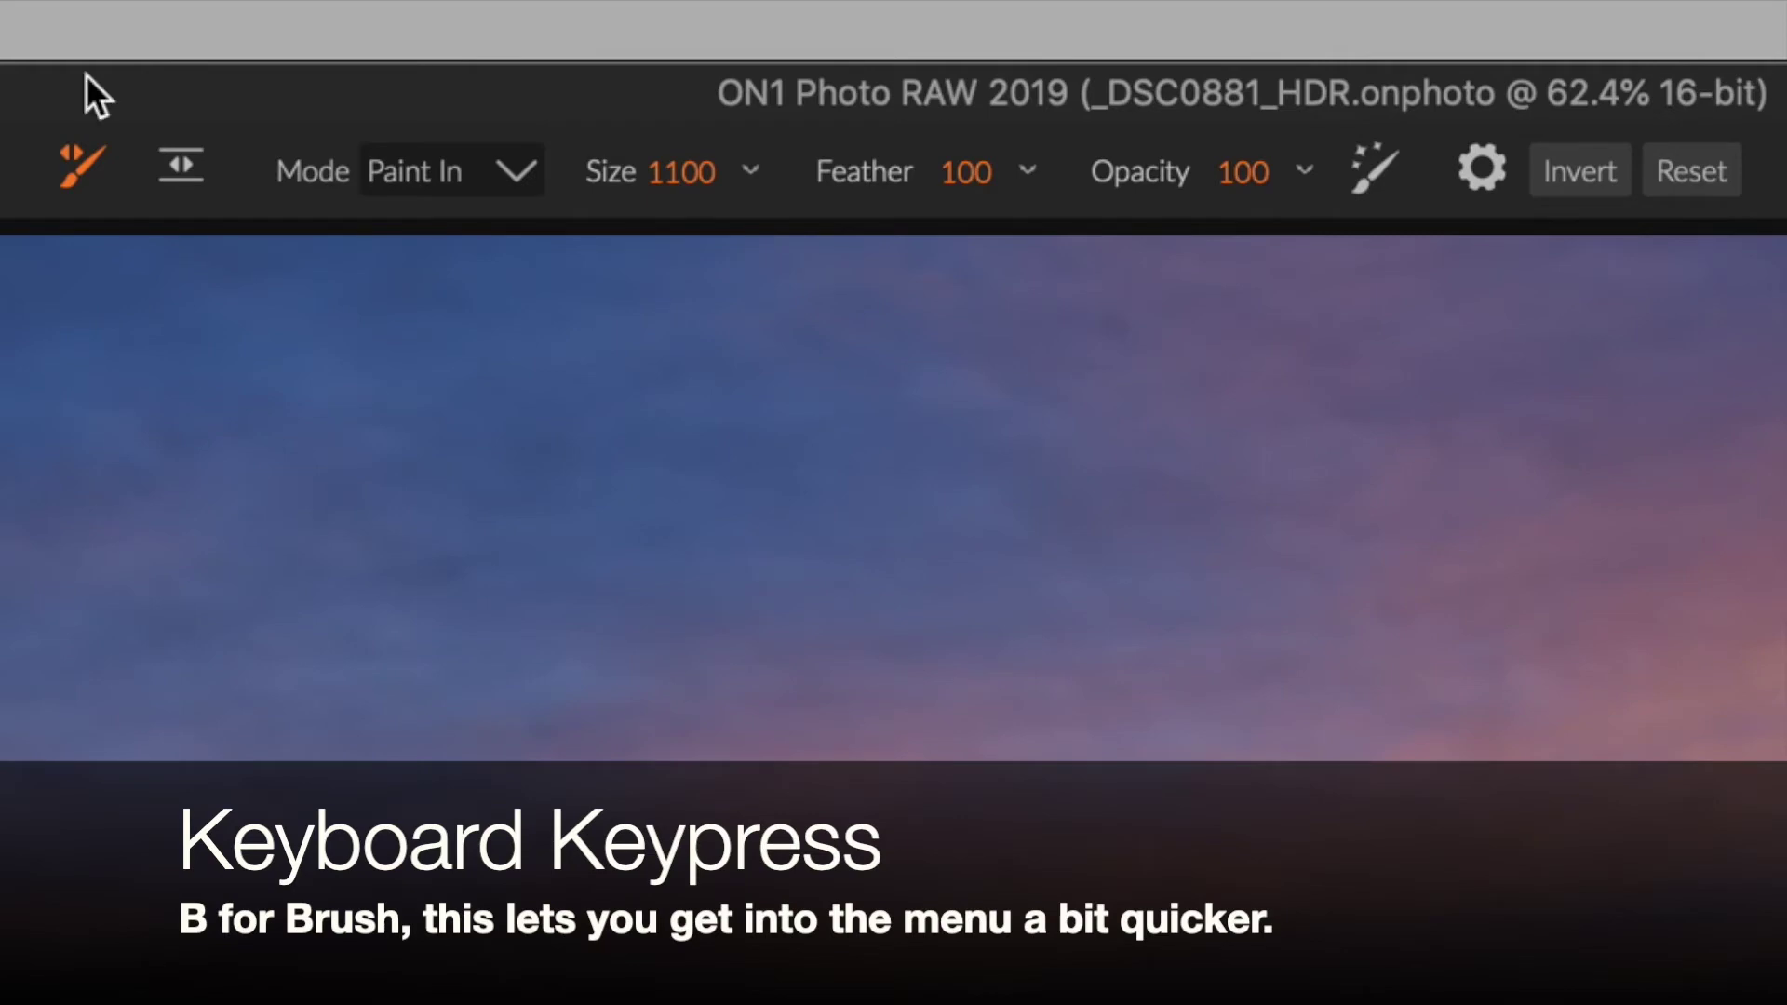
{"action": "left_click", "coordinate": [198, 166]}
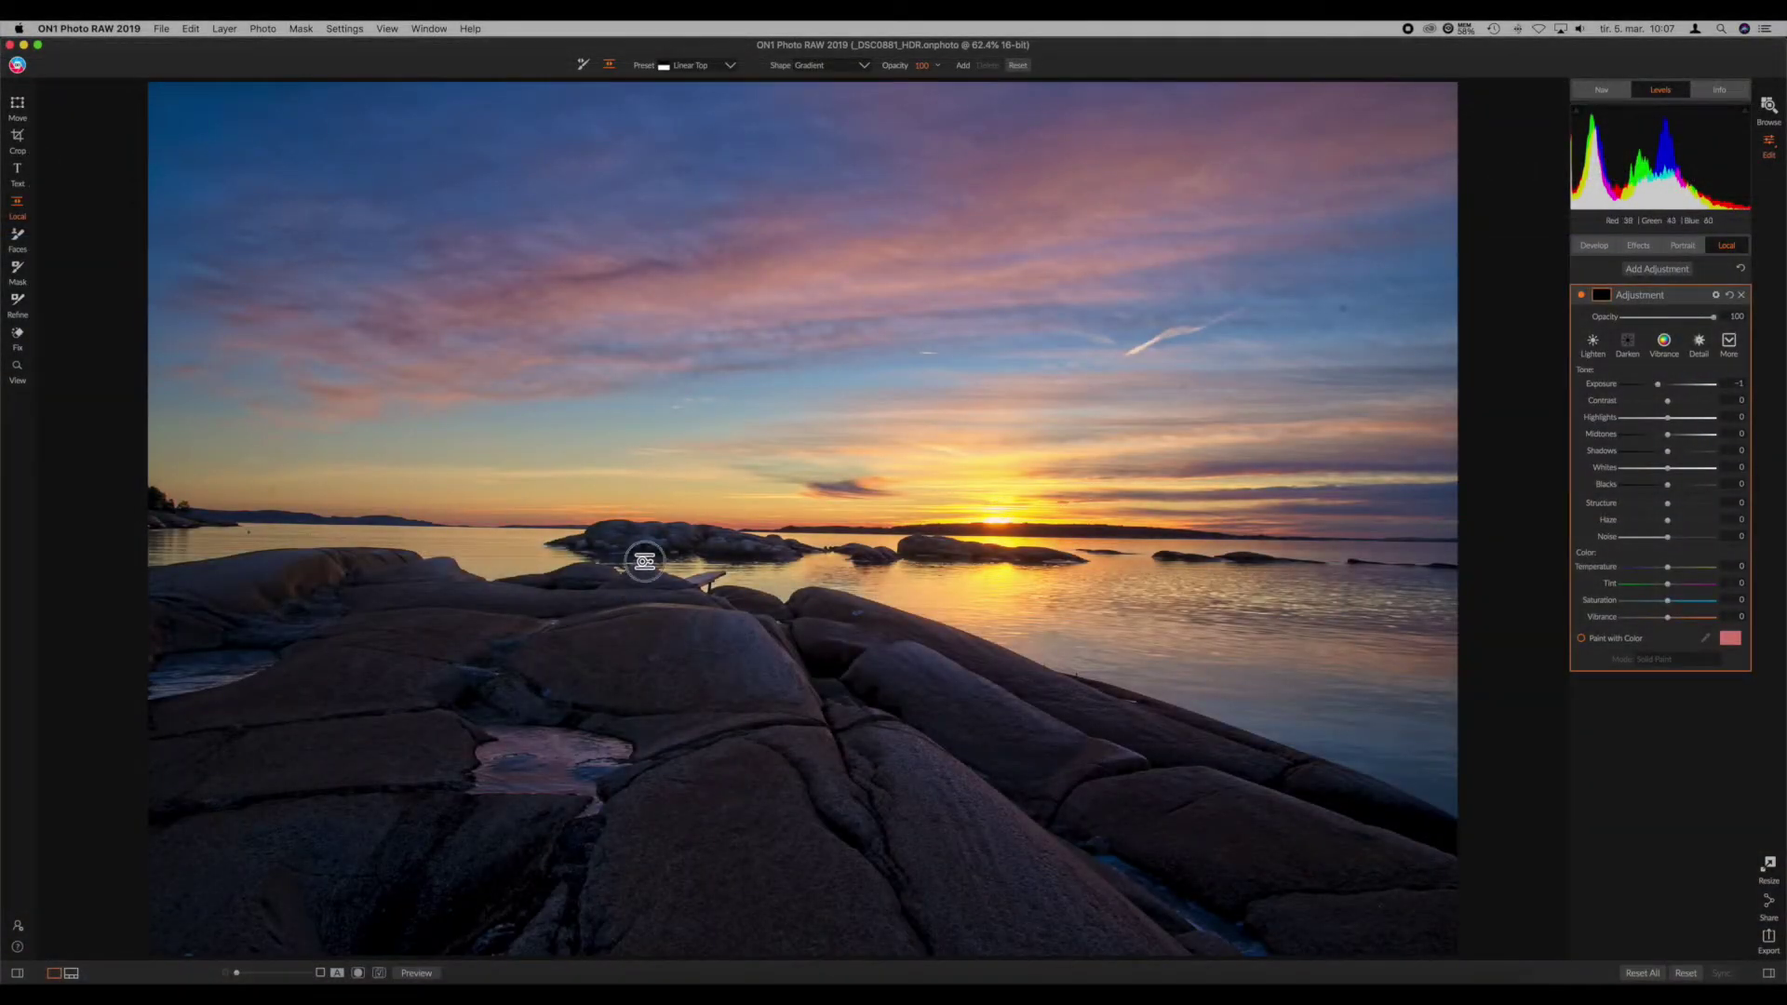
{"action": "left_click", "coordinate": [644, 560]}
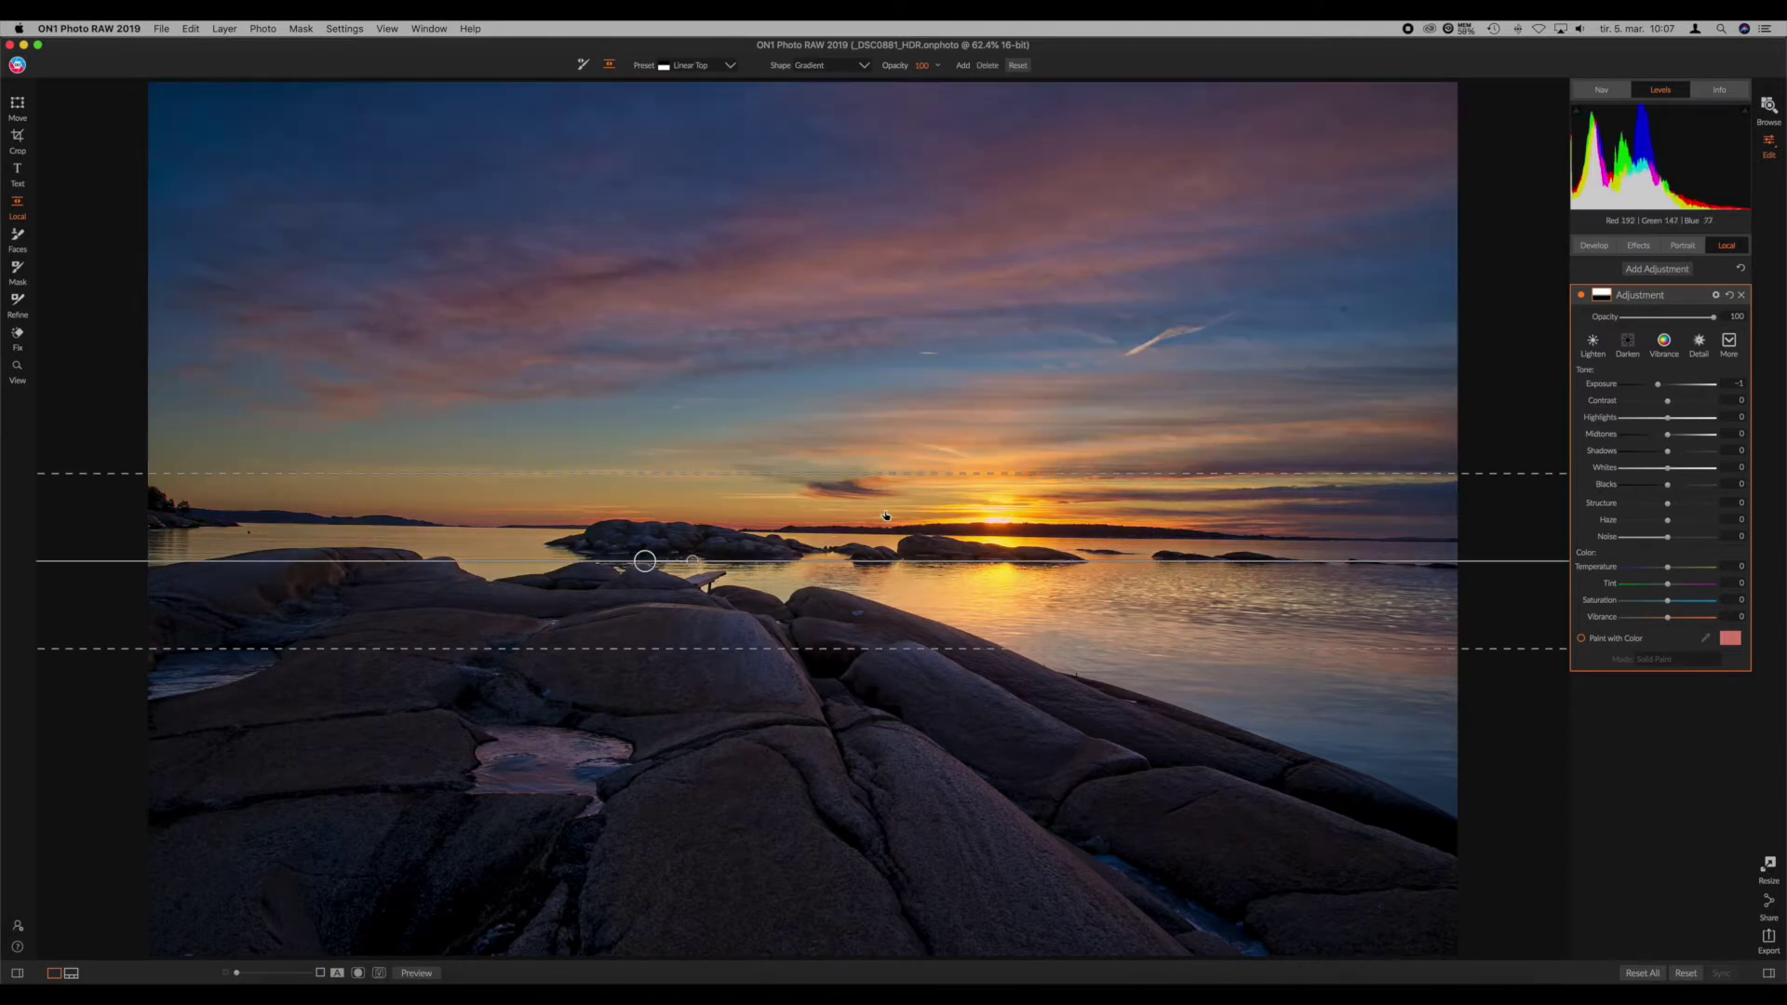
{"action": "left_click", "coordinate": [1601, 295]}
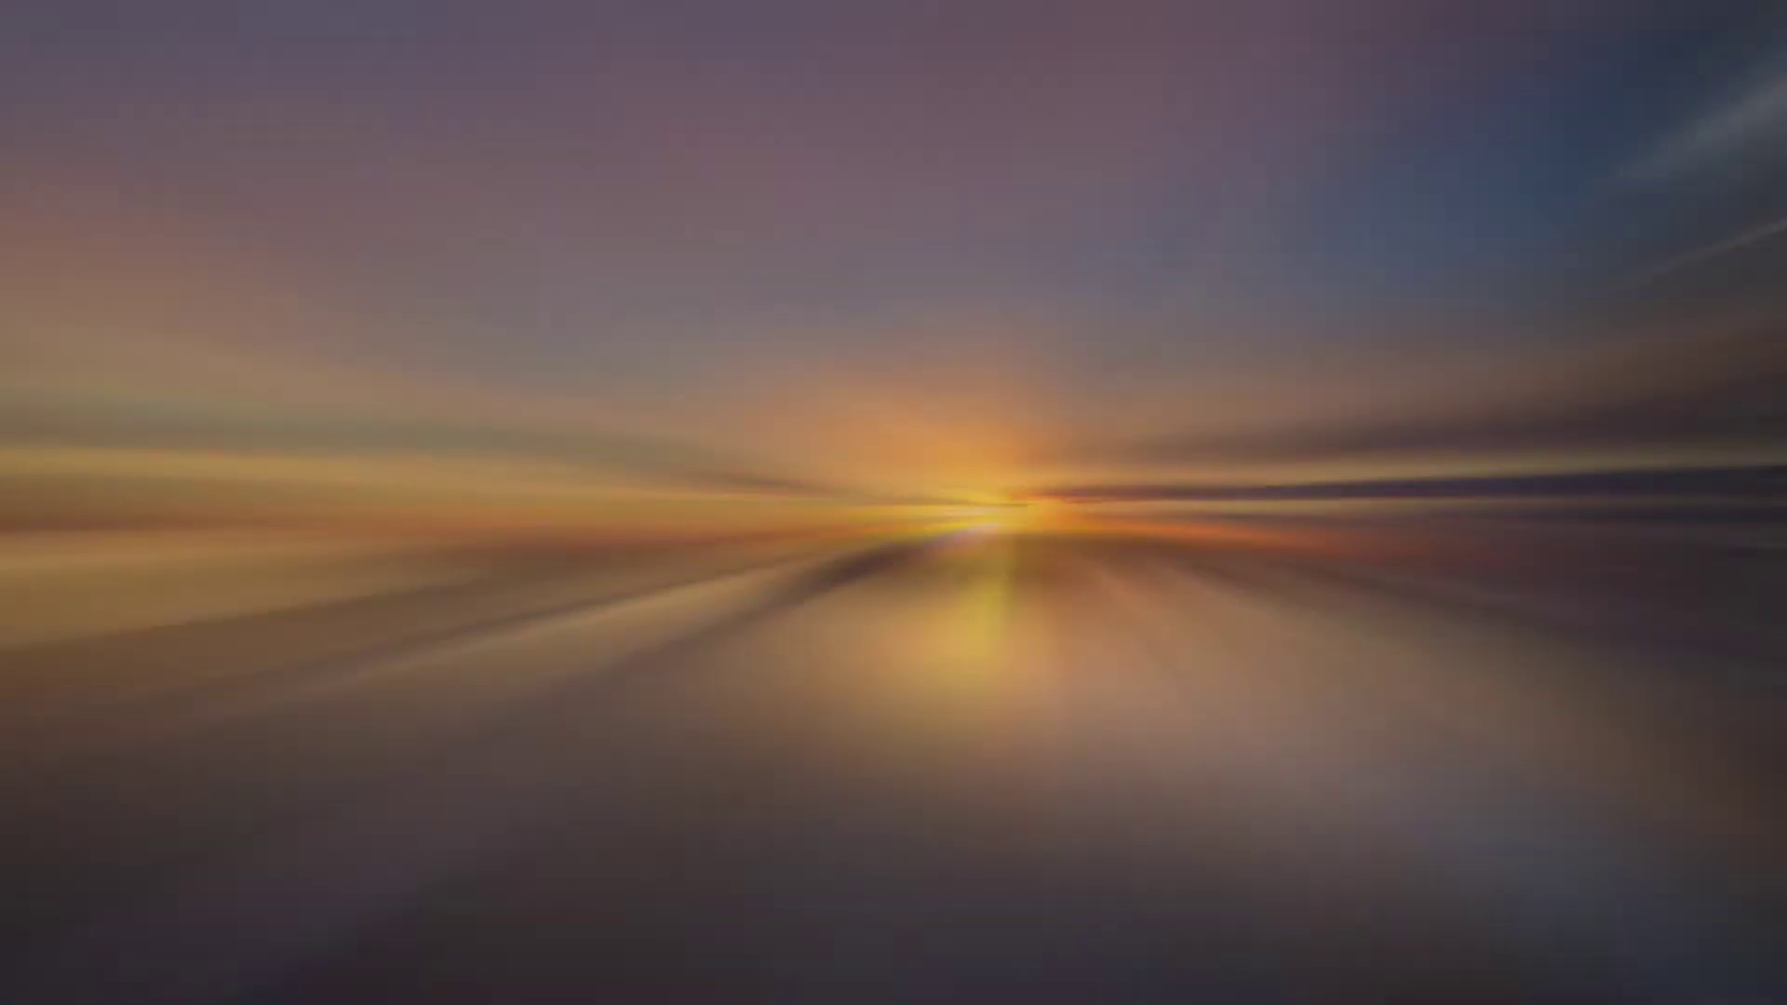
{"action": "left_click", "coordinate": [1599, 108]}
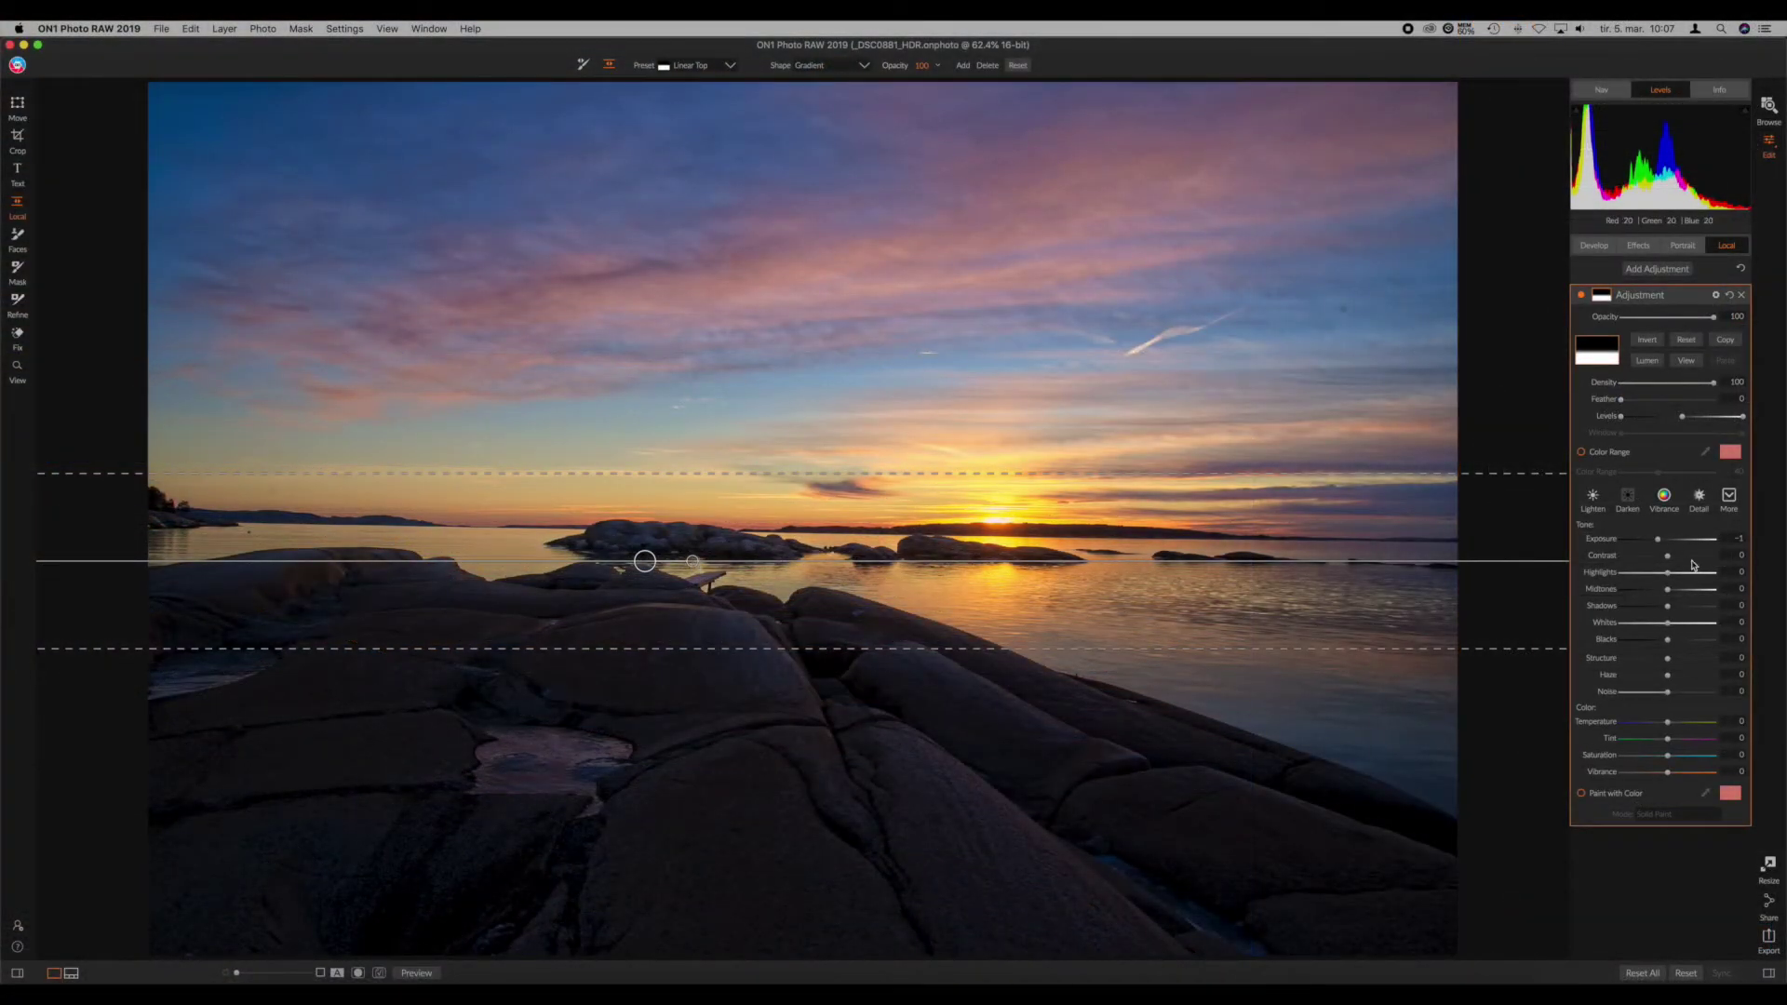
Step: Apply the Lighten style to the foreground adjustment with exposure 0.3, shadows 15 and blacks -15
{"action": "left_click", "coordinate": [1592, 498]}
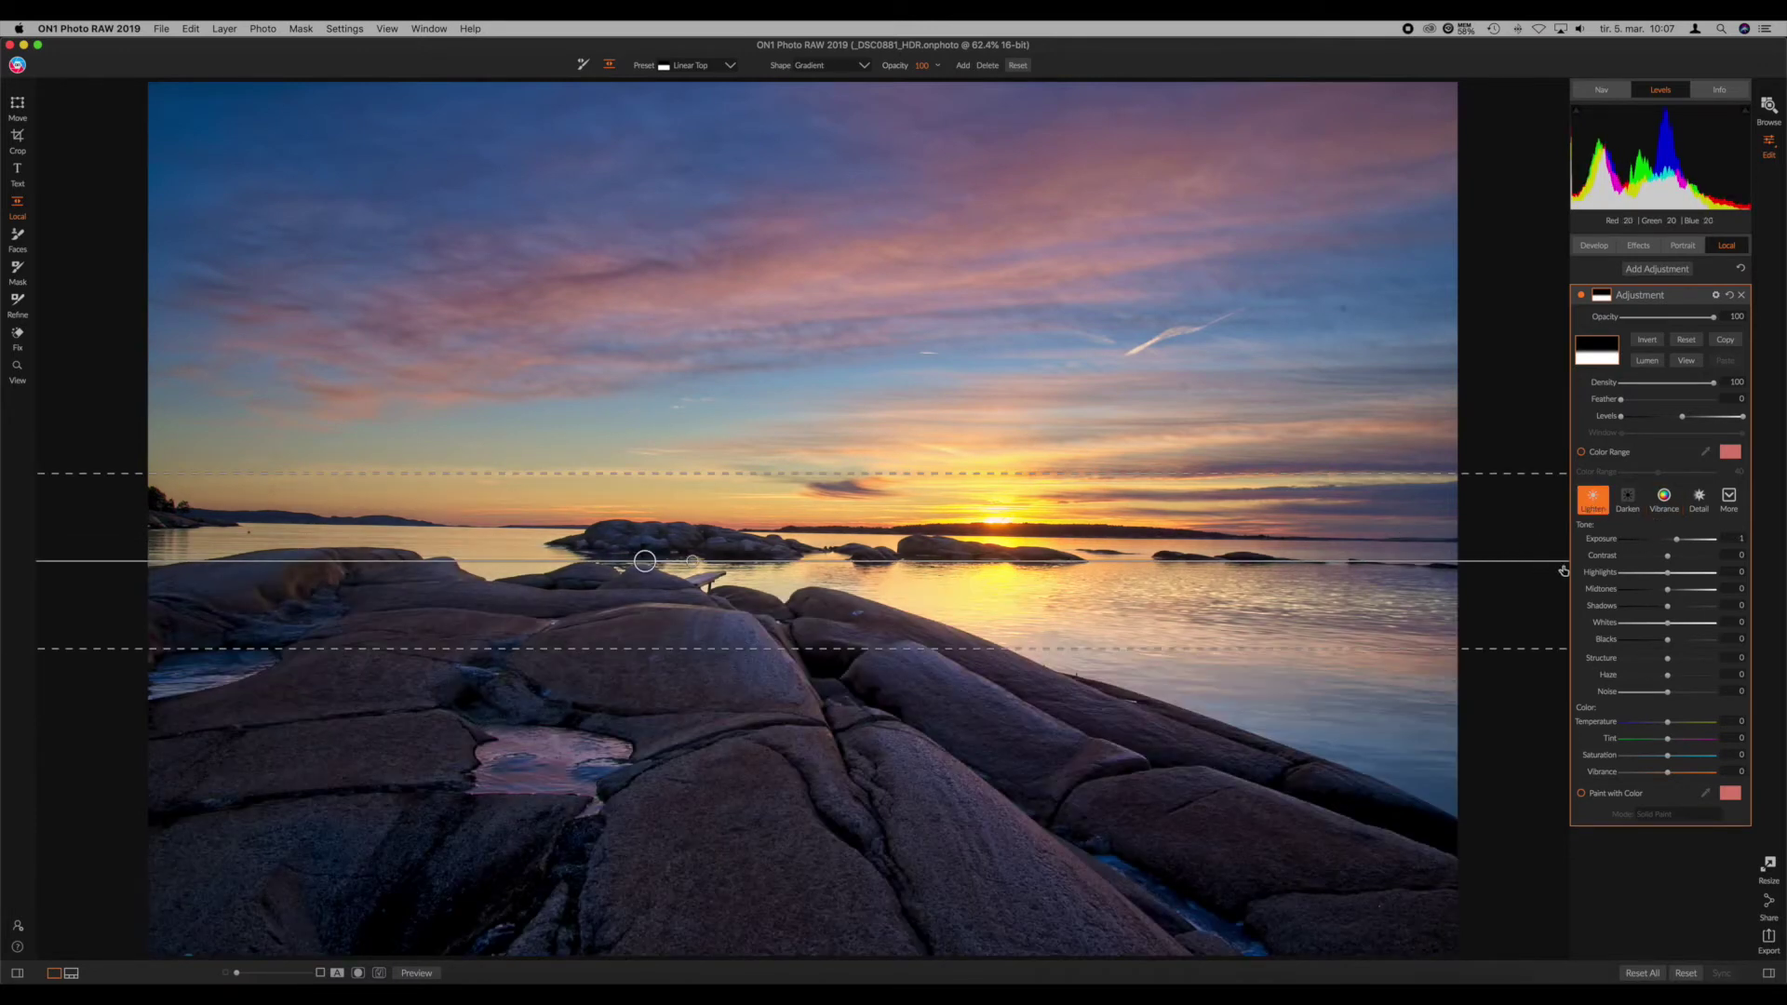
{"action": "left_click_drag", "start_coordinate": [1676, 540], "coordinate": [1668, 540]}
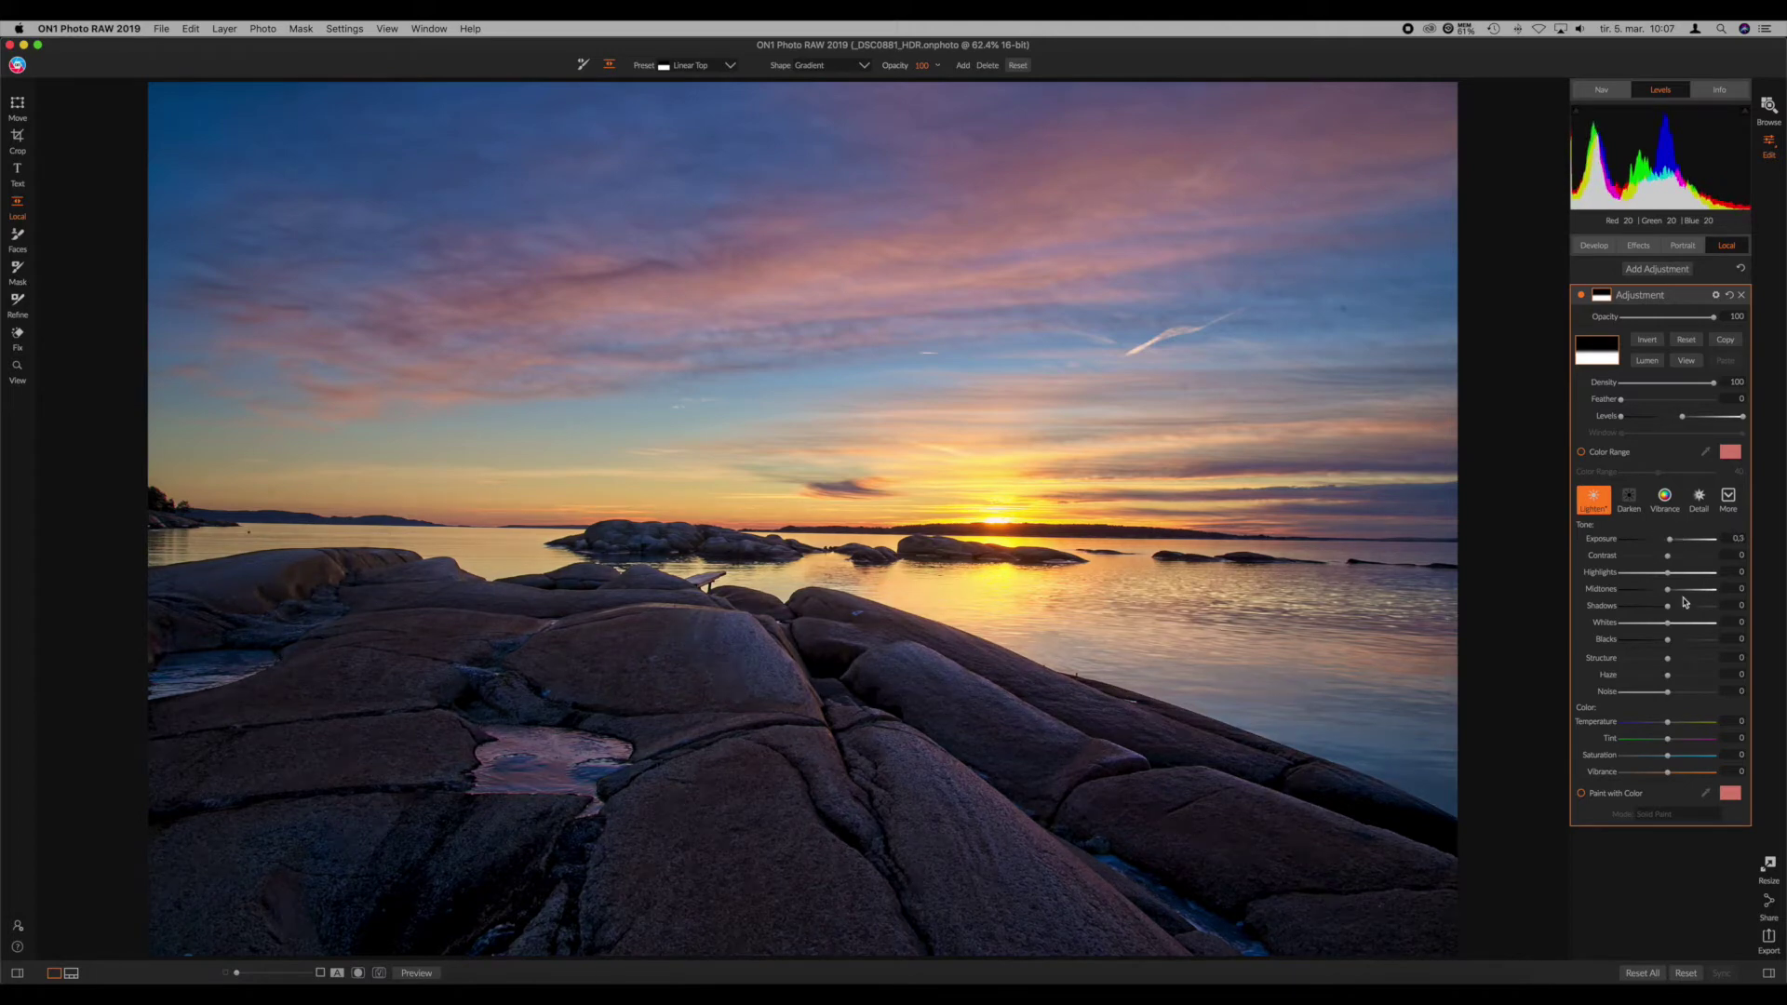
{"action": "left_click_drag", "start_coordinate": [1666, 606], "coordinate": [1663, 642]}
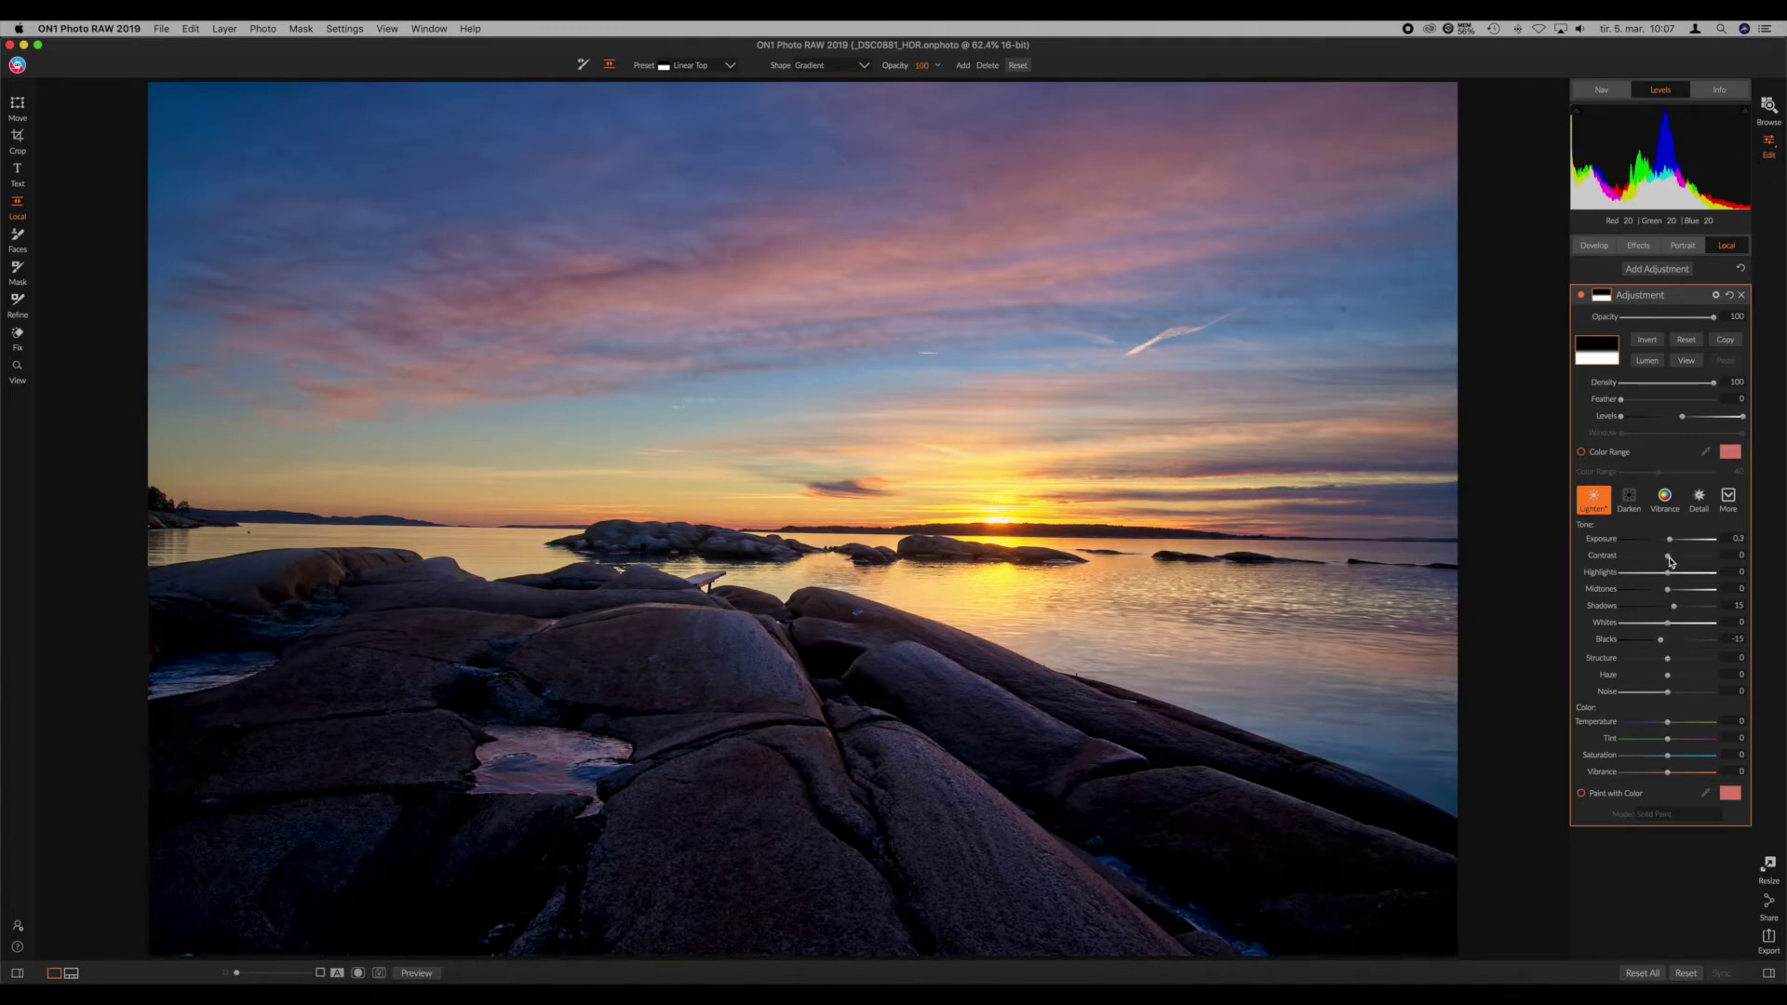
Step: Refine the foreground adjustment with exposure 0.2, contrast 10, shadows 31, blacks -1 and increased structure
{"action": "left_click", "coordinate": [1672, 558]}
{"action": "left_click_drag", "start_coordinate": [1676, 612], "coordinate": [1675, 662]}
{"action": "left_click_drag", "start_coordinate": [1670, 544], "coordinate": [1669, 545]}
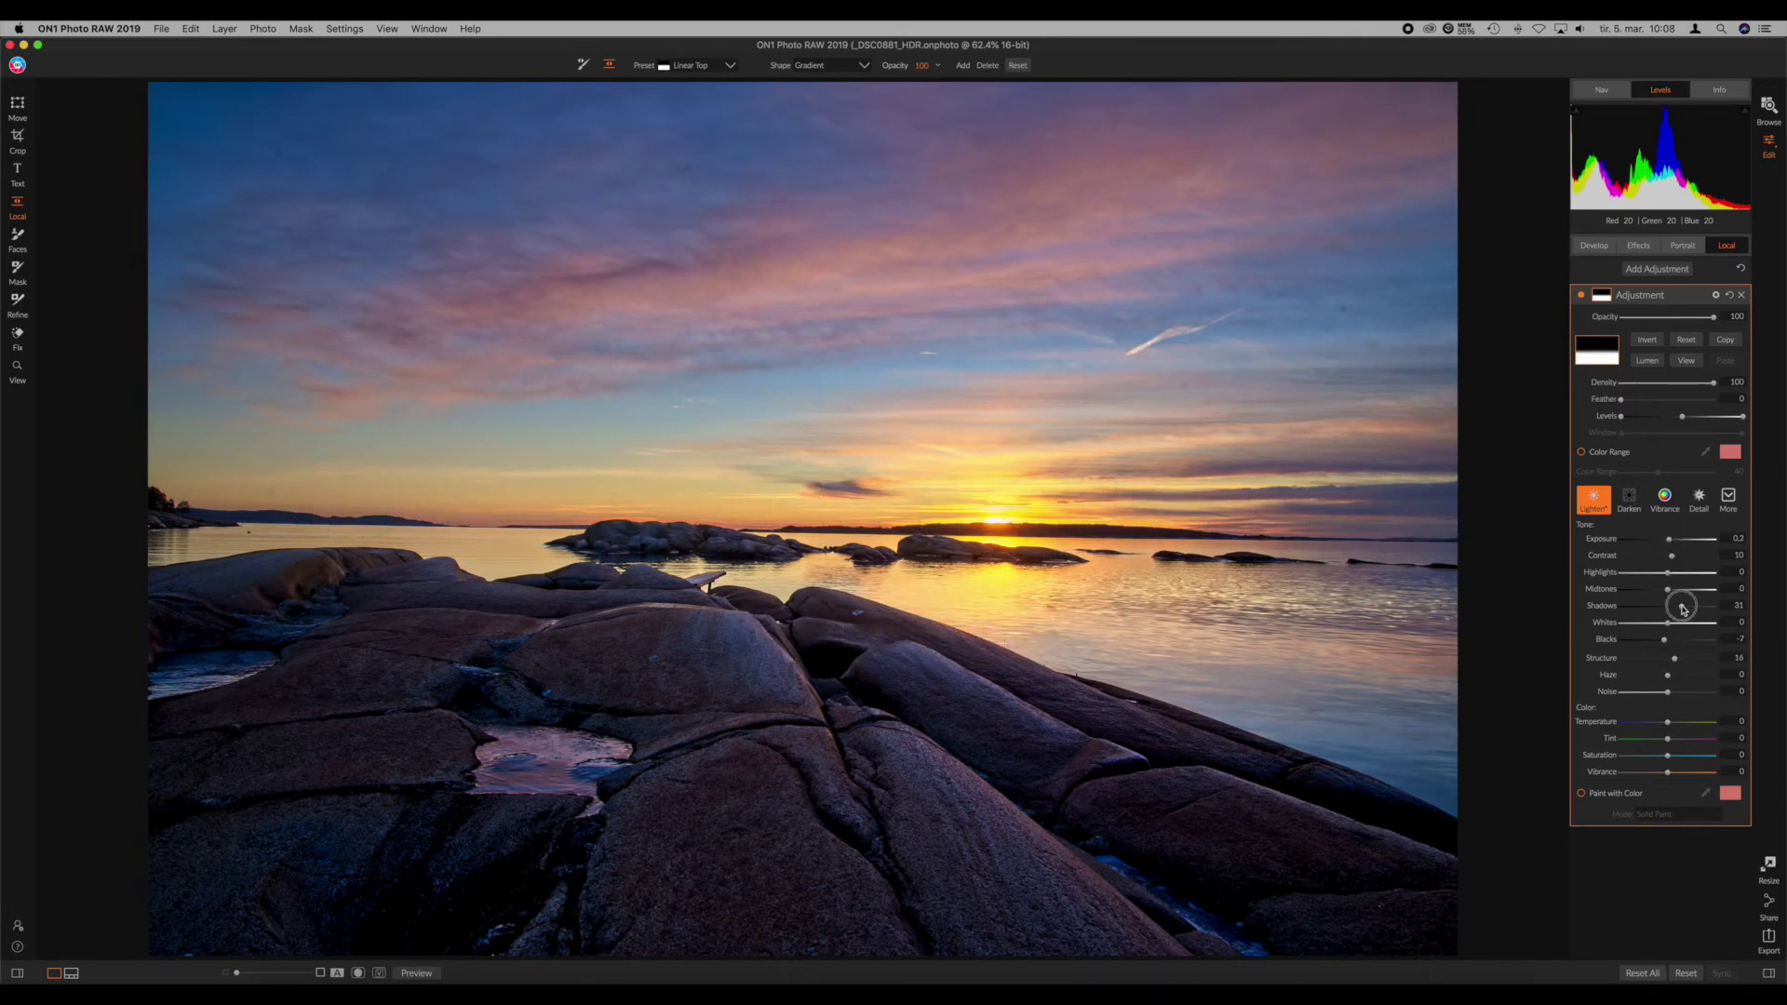
{"action": "double_click", "coordinate": [1667, 642]}
{"action": "left_click_drag", "start_coordinate": [1667, 645], "coordinate": [1665, 645]}
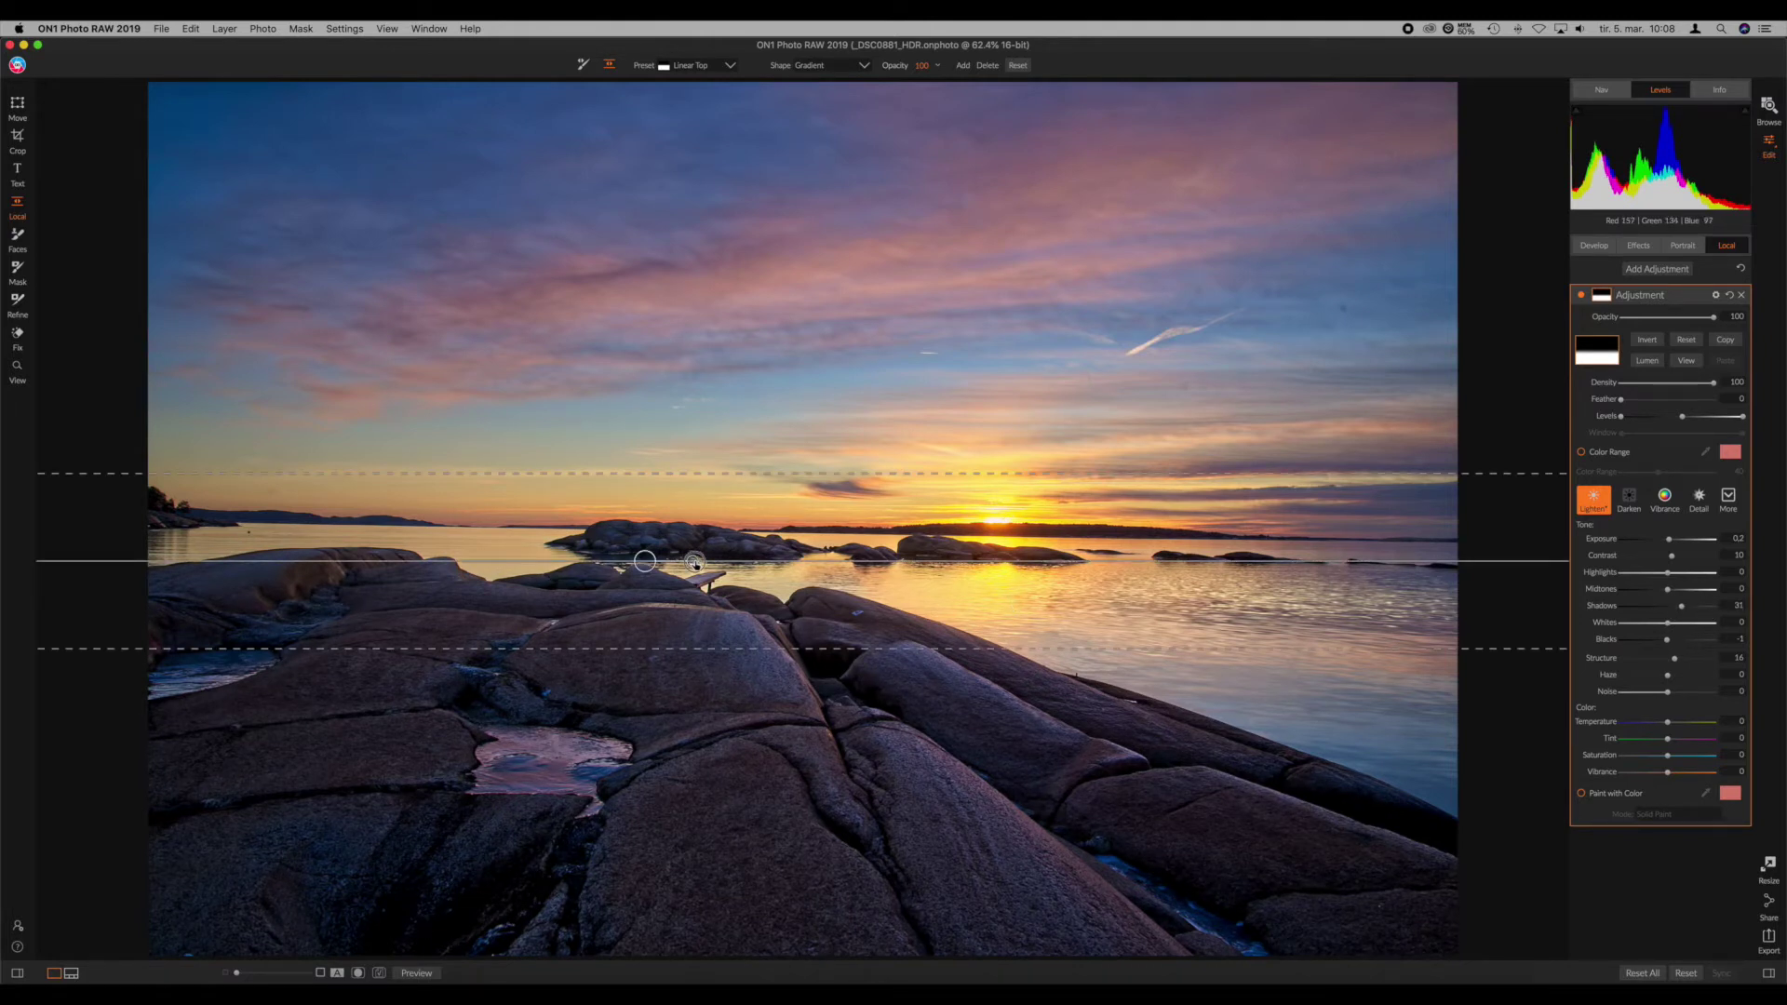
Step: Tilt the gradient to follow the slope of the rocks and show its mask overlay
{"action": "left_click_drag", "start_coordinate": [694, 562], "coordinate": [697, 569]}
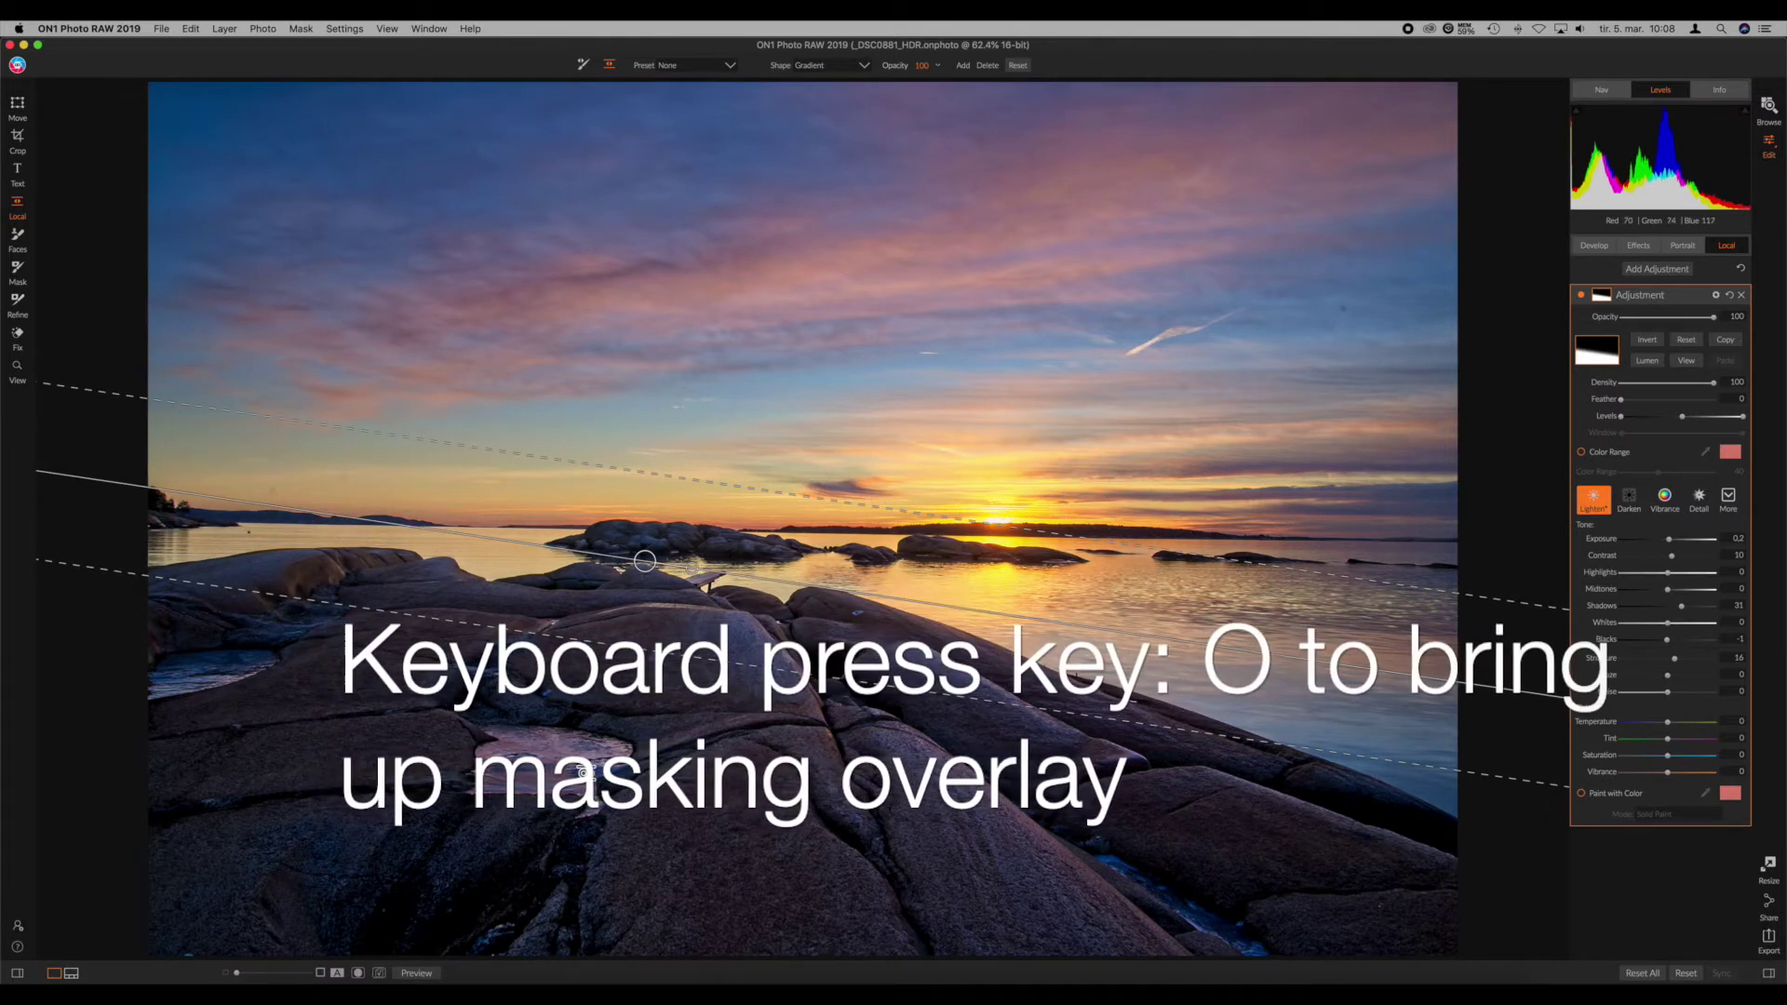
{"action": "key", "text": "o"}
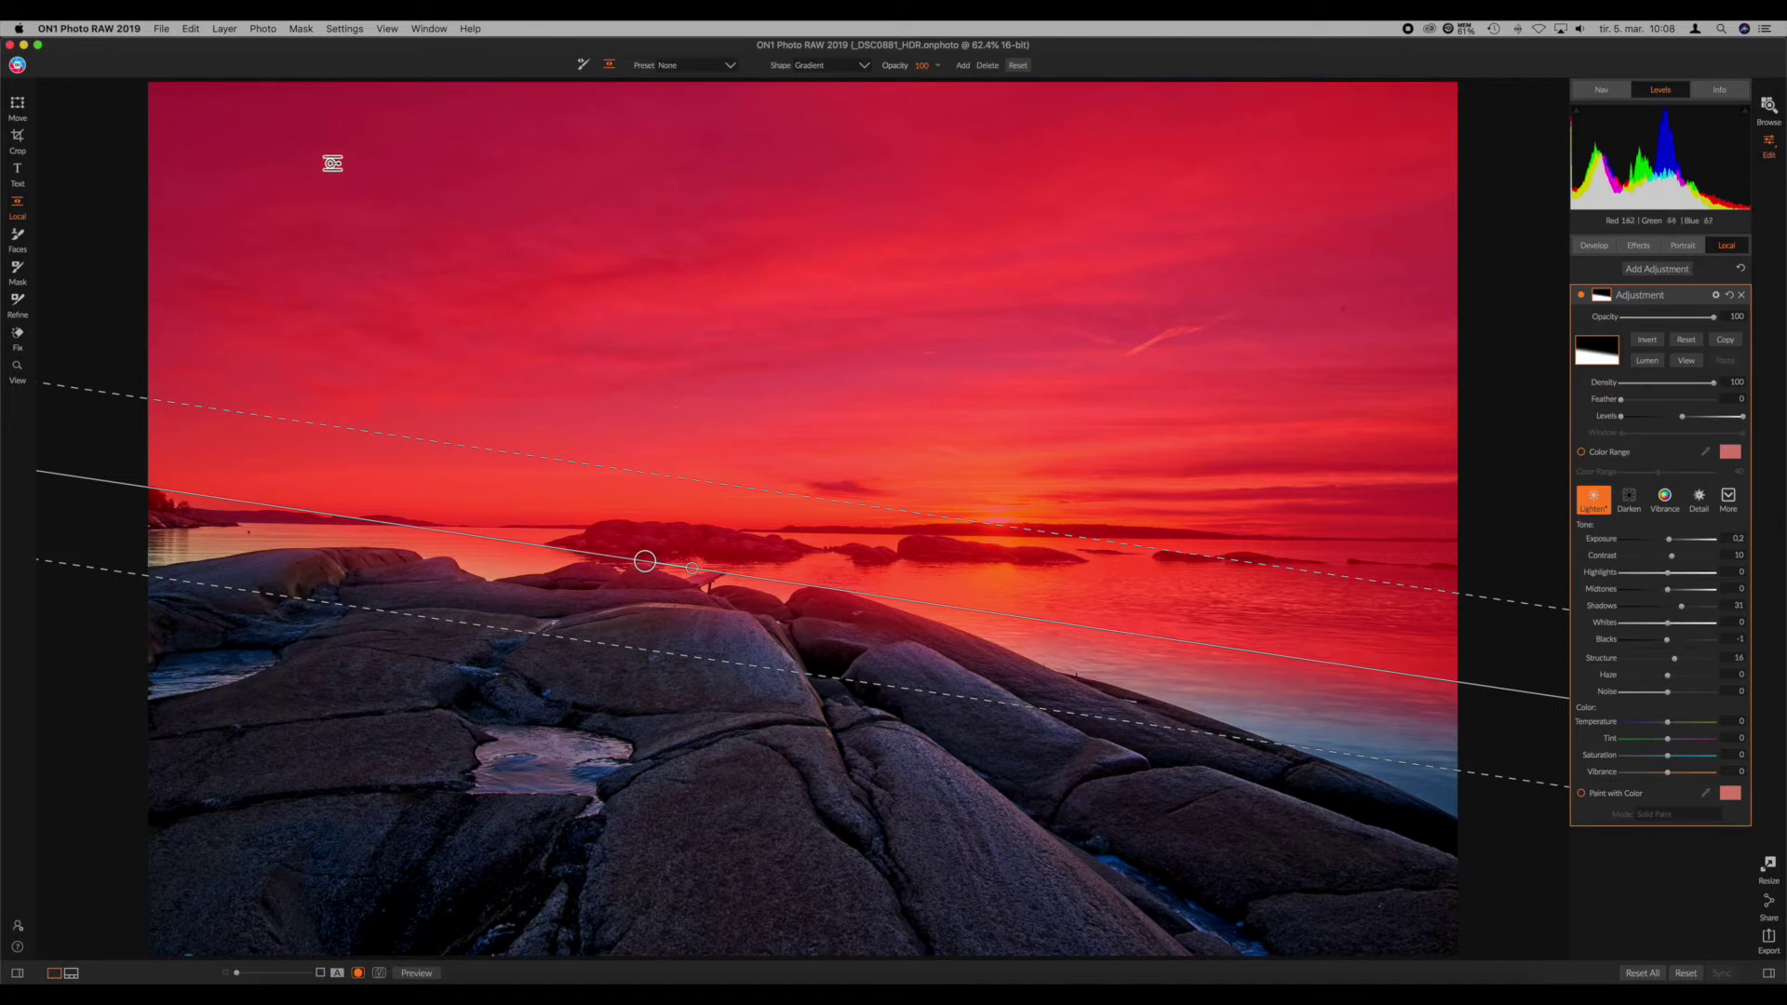
Step: View the gradient mask in grayscale and return to the red overlay view
{"action": "left_click", "coordinate": [303, 30]}
{"action": "mouse_move", "coordinate": [374, 150]}
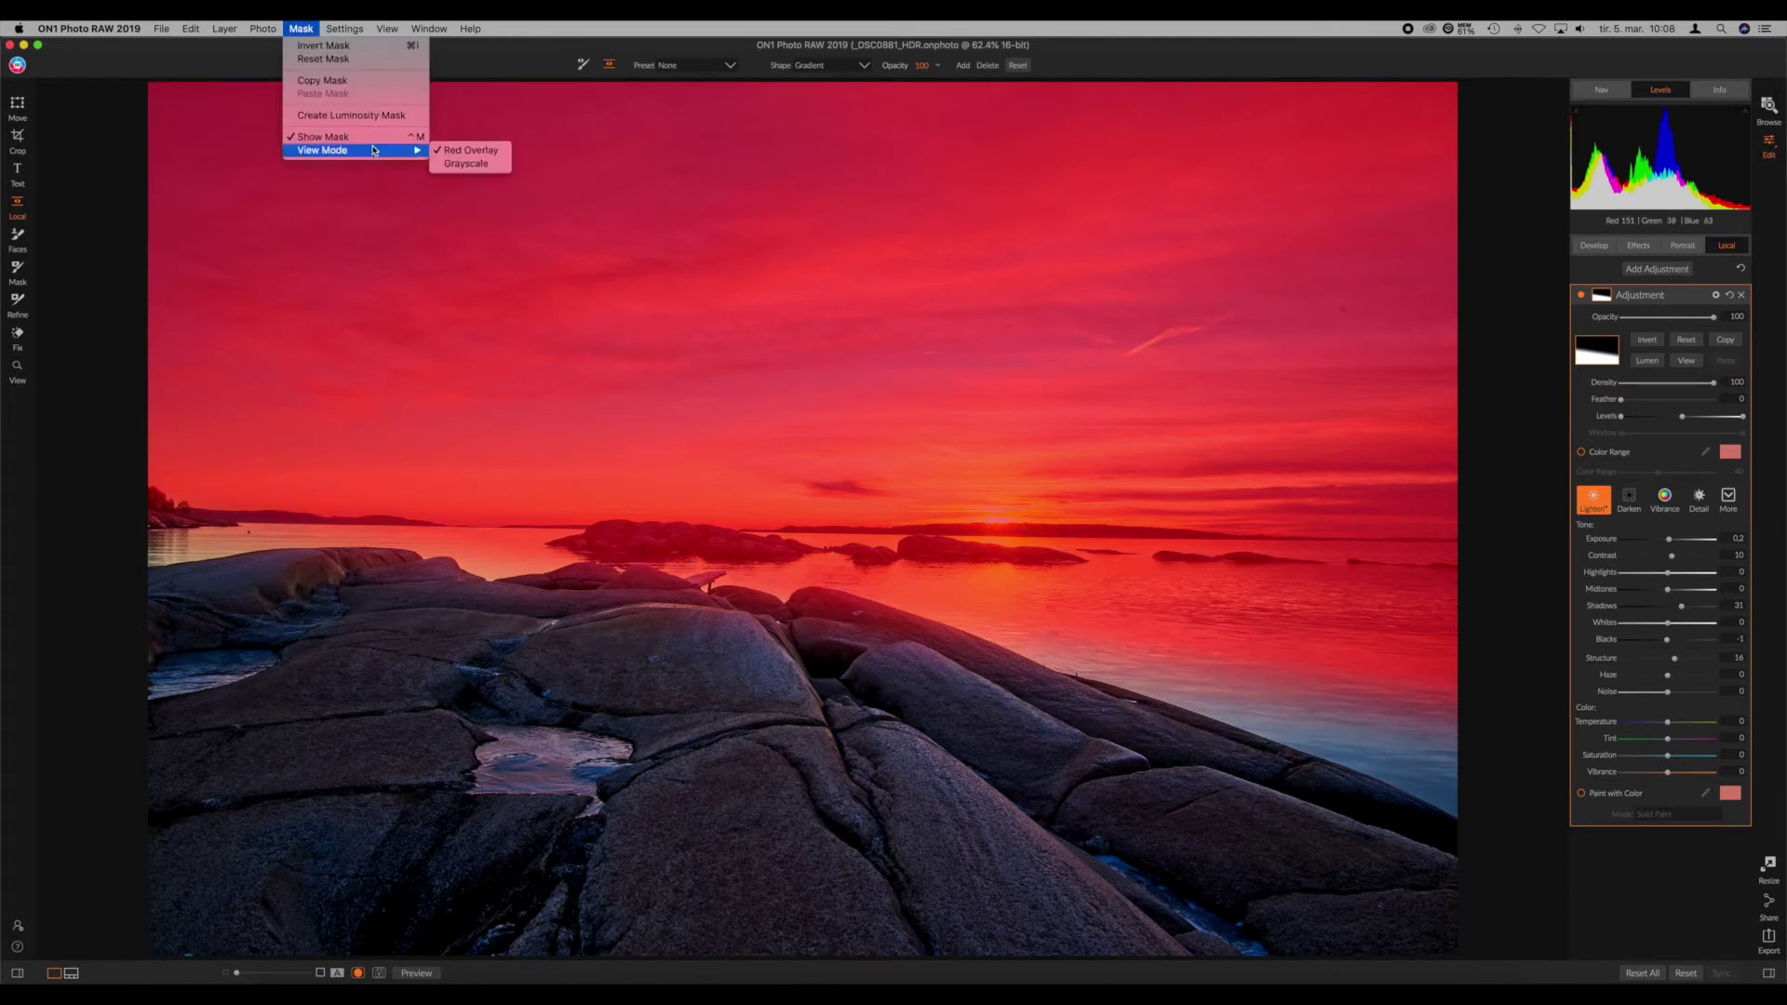
{"action": "left_click", "coordinate": [493, 167]}
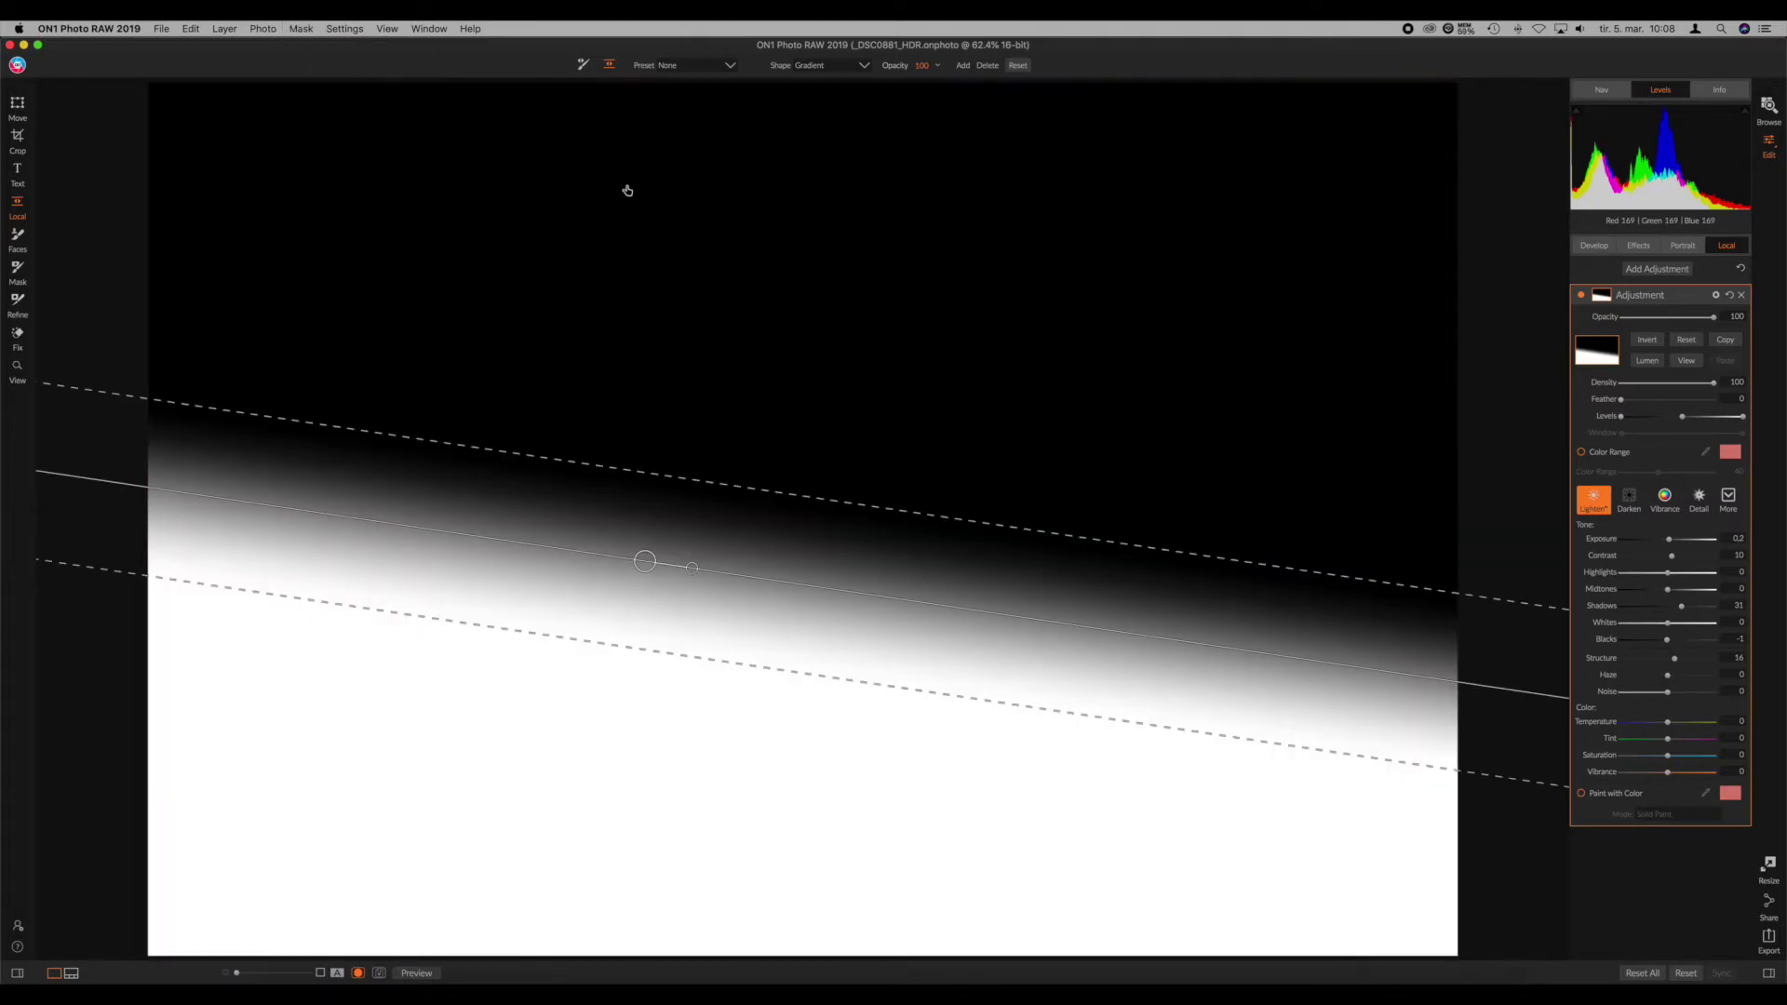
{"action": "key", "text": "super+m"}
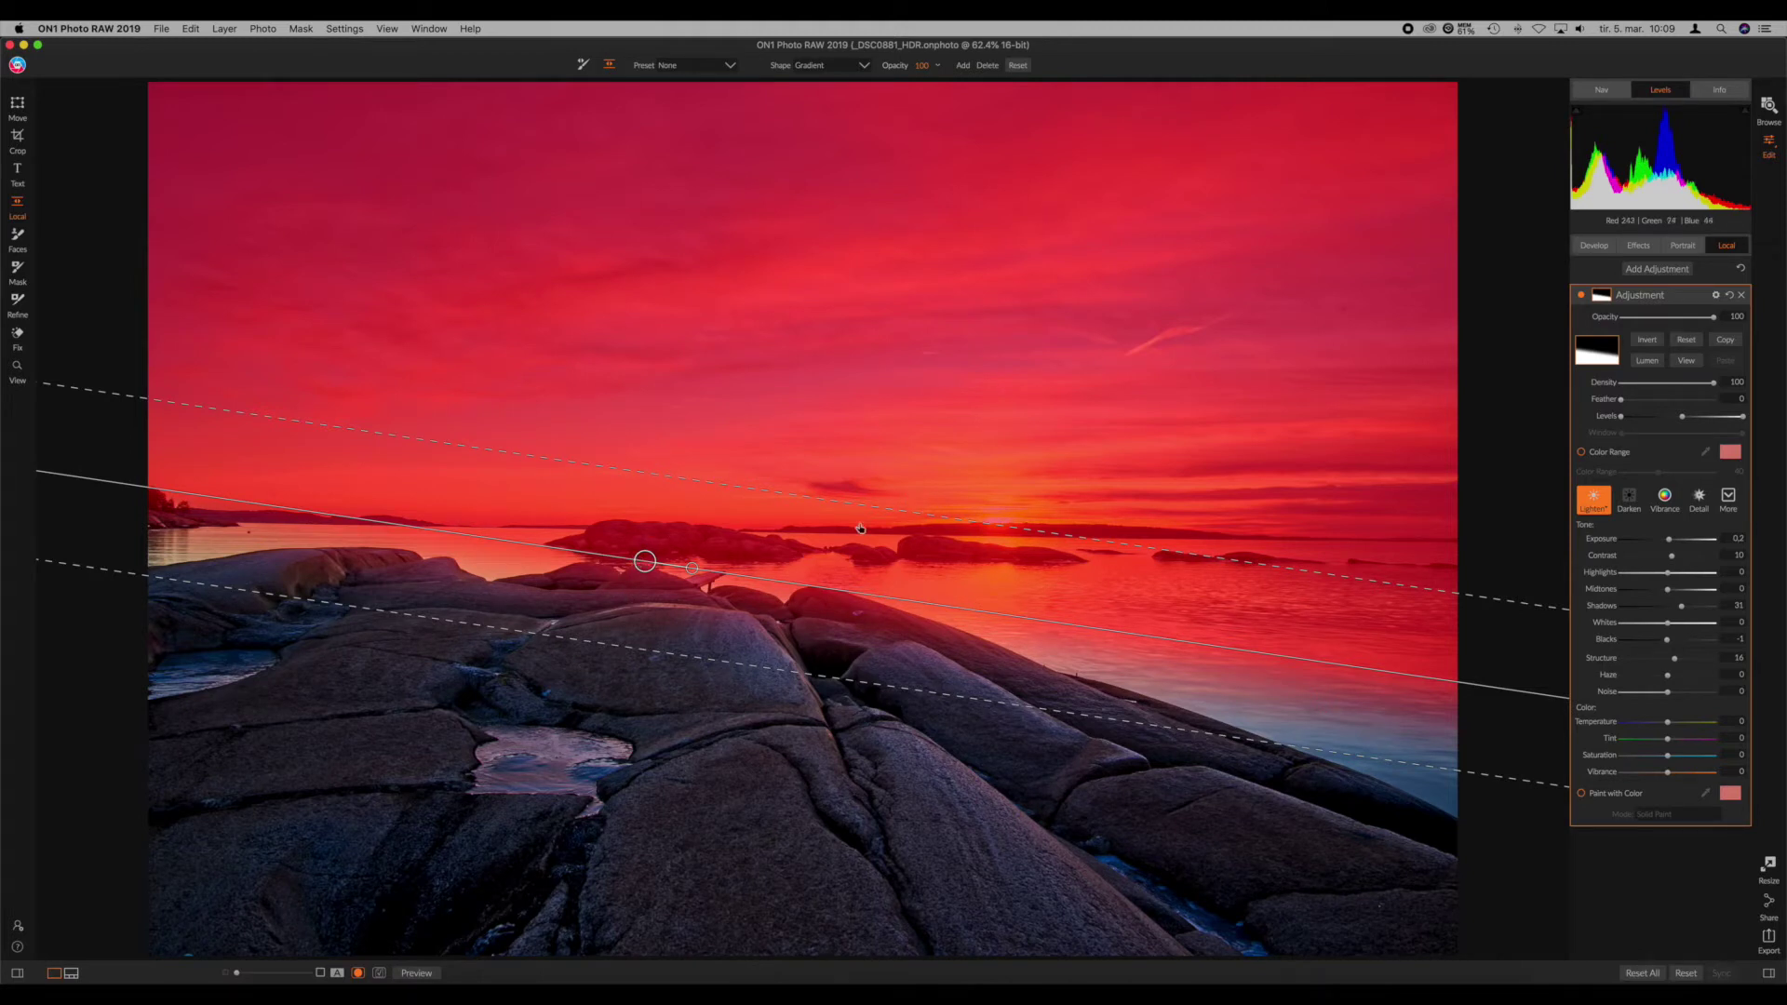
Step: Move the foreground gradient up towards the horizon and fine-tune its tilt to follow the slope of the rocks
{"action": "left_click_drag", "start_coordinate": [644, 561], "coordinate": [694, 551]}
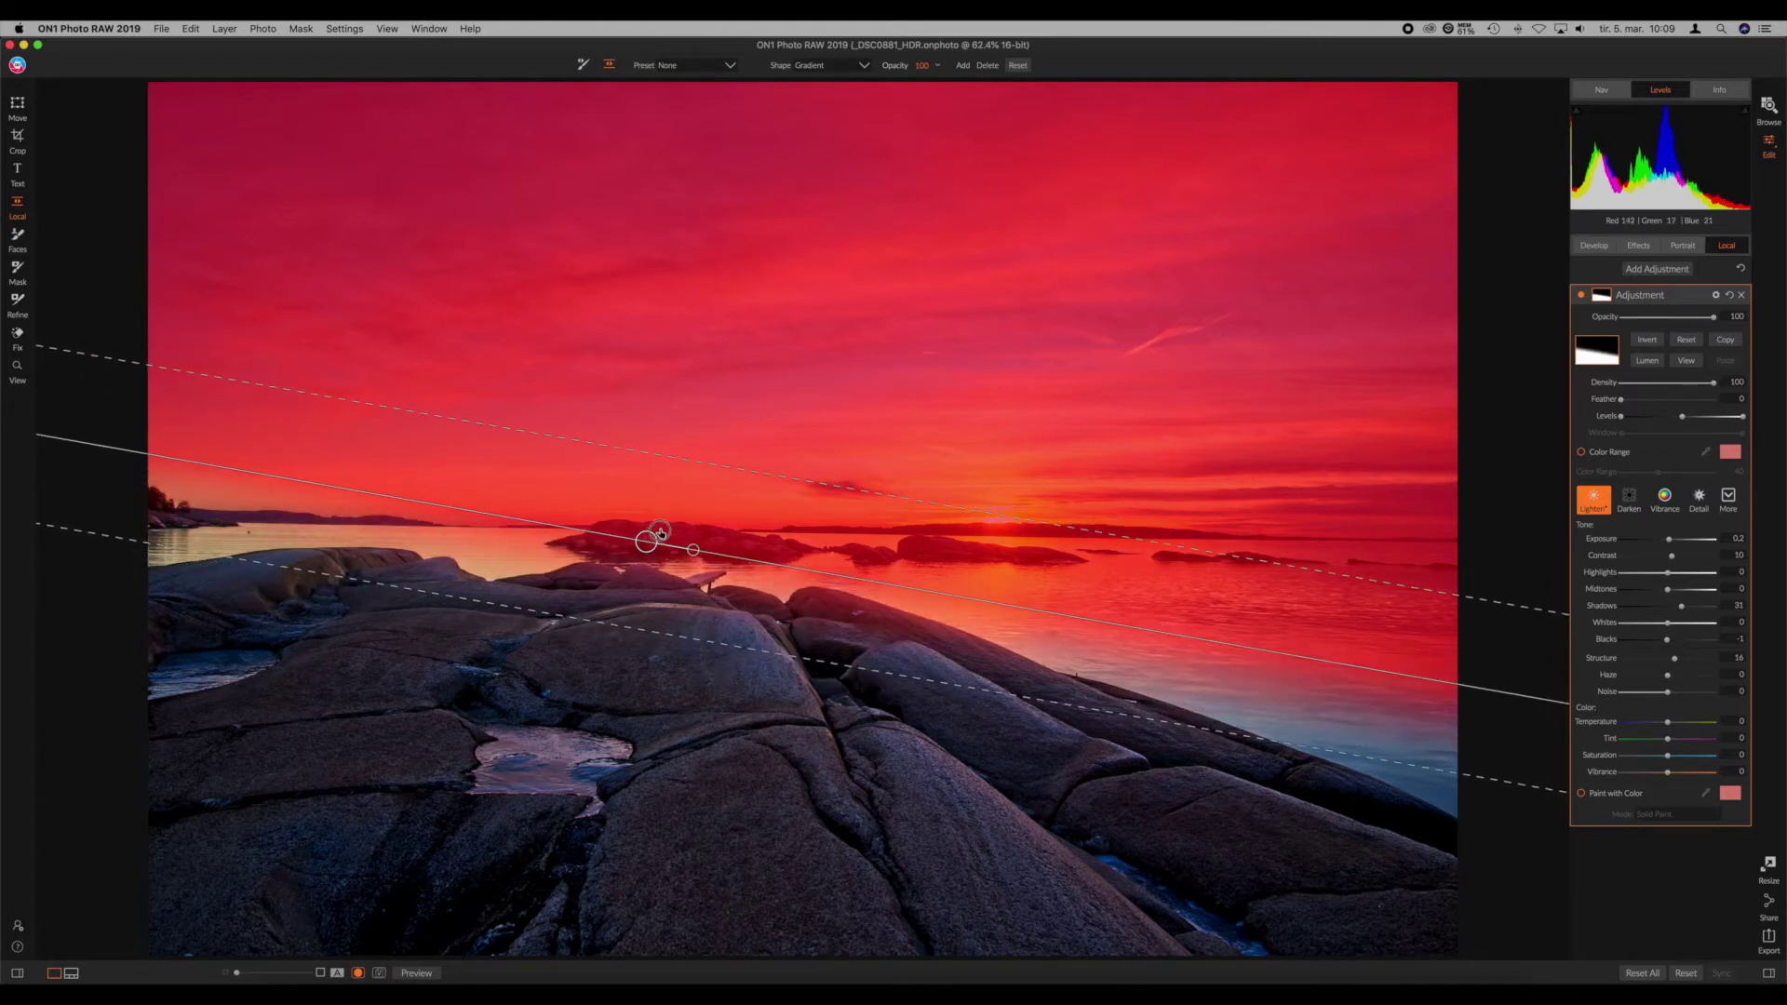
{"action": "left_click_drag", "start_coordinate": [694, 527], "coordinate": [680, 513]}
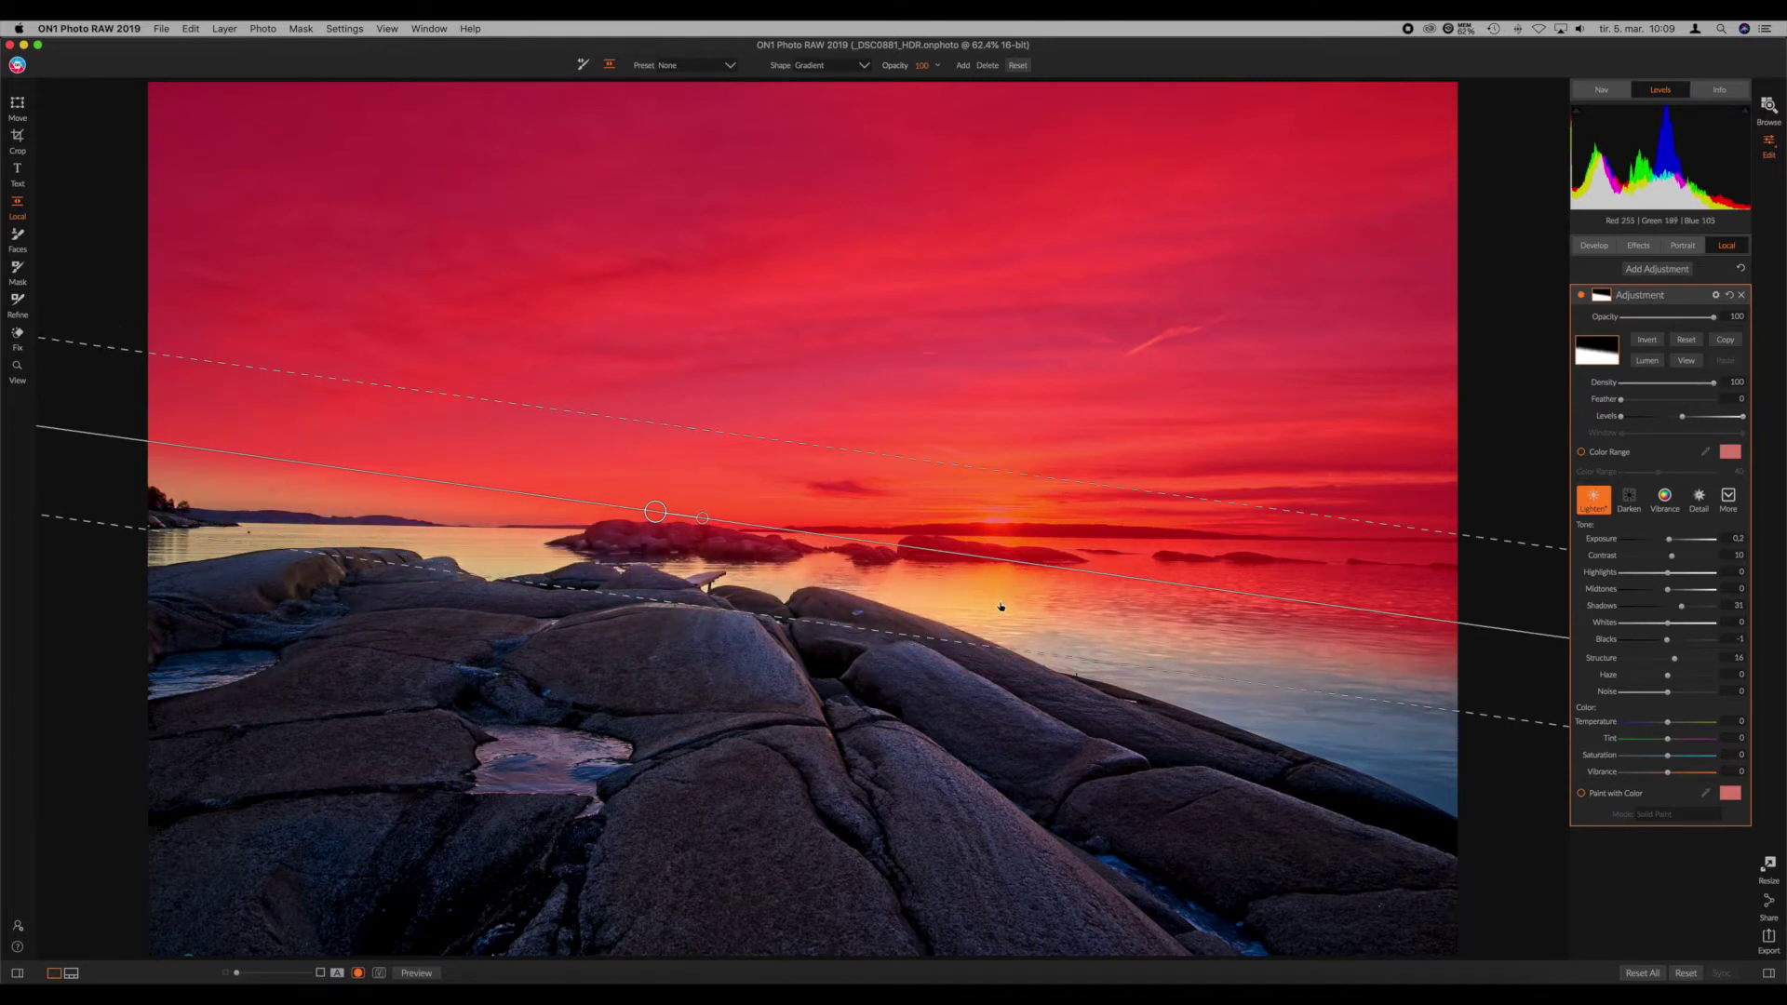
{"action": "left_click_drag", "start_coordinate": [704, 520], "coordinate": [704, 525]}
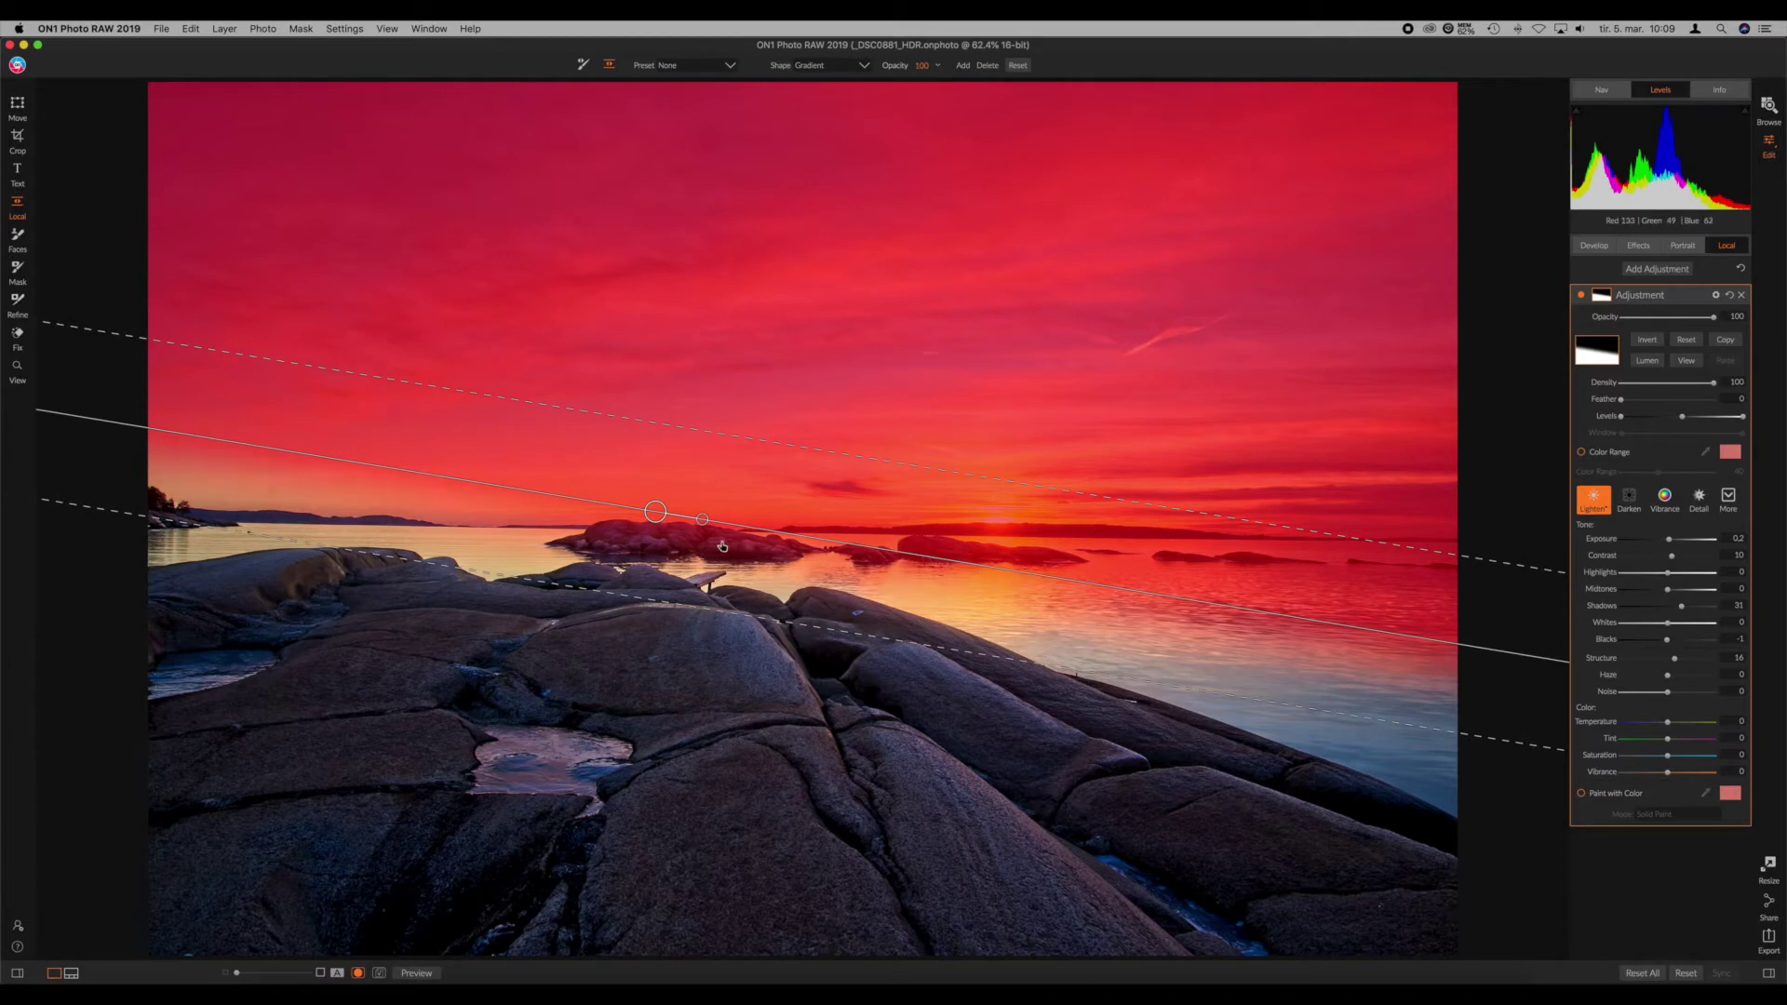
{"action": "left_click_drag", "start_coordinate": [655, 511], "coordinate": [650, 515]}
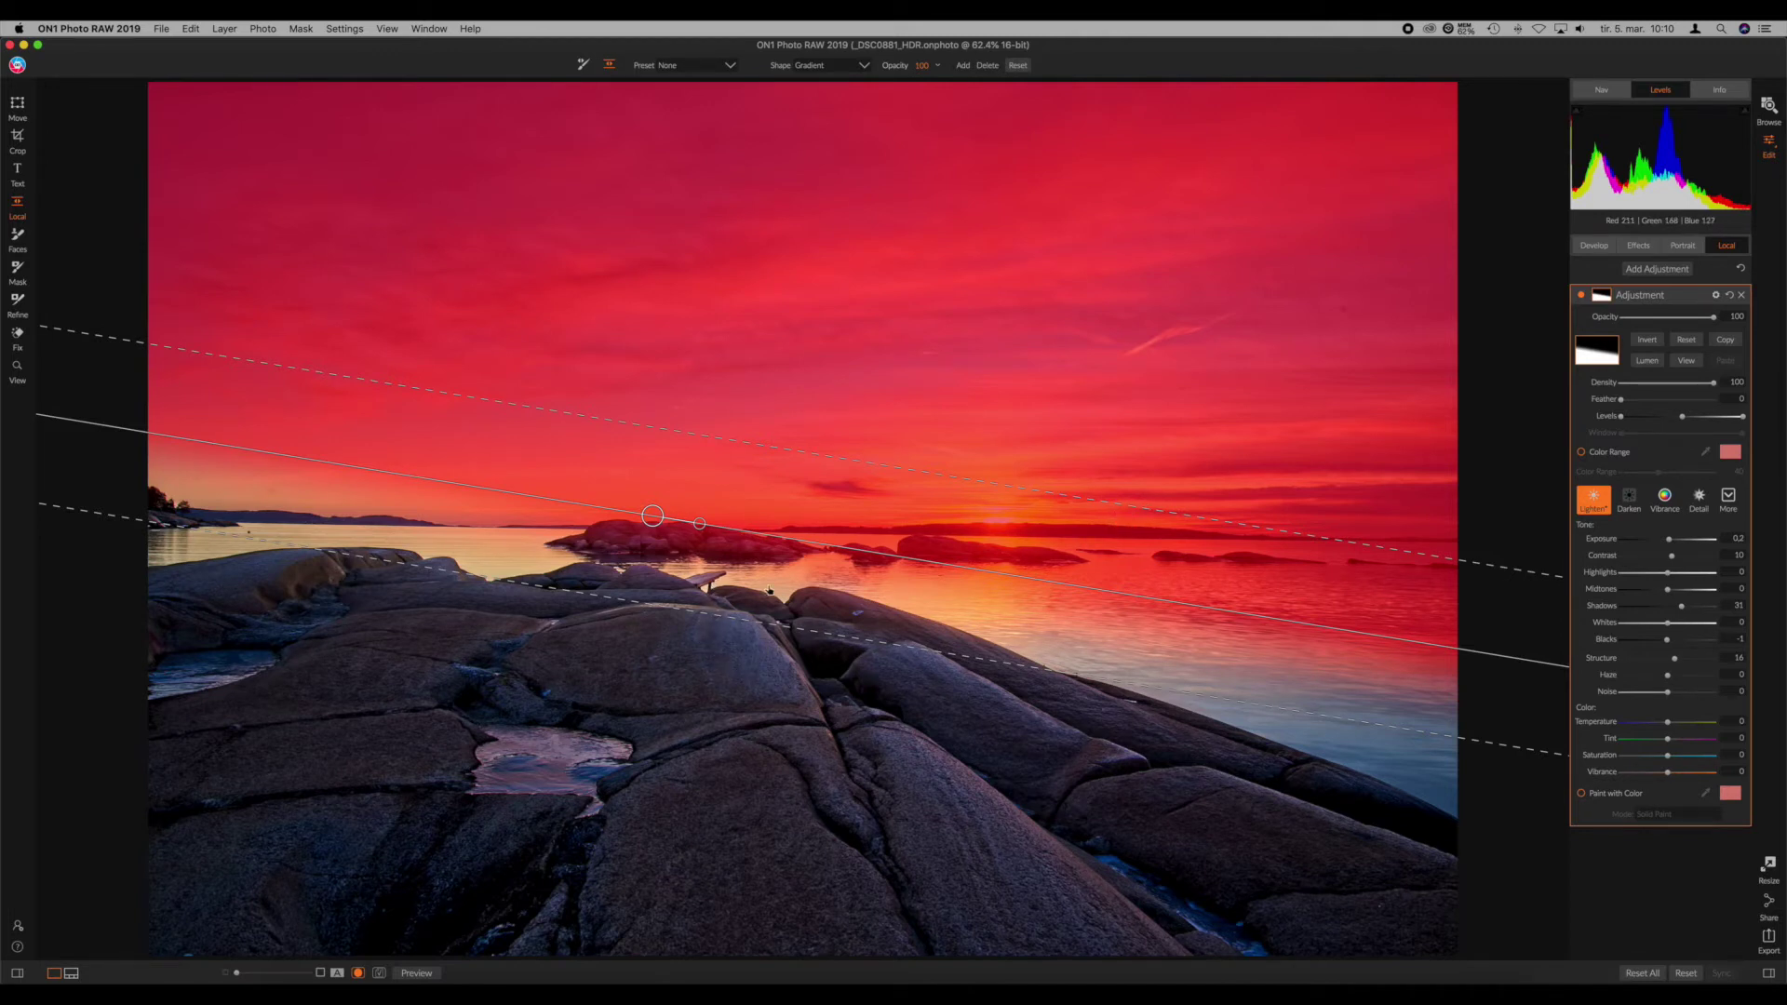
{"action": "left_click_drag", "start_coordinate": [652, 515], "coordinate": [652, 519]}
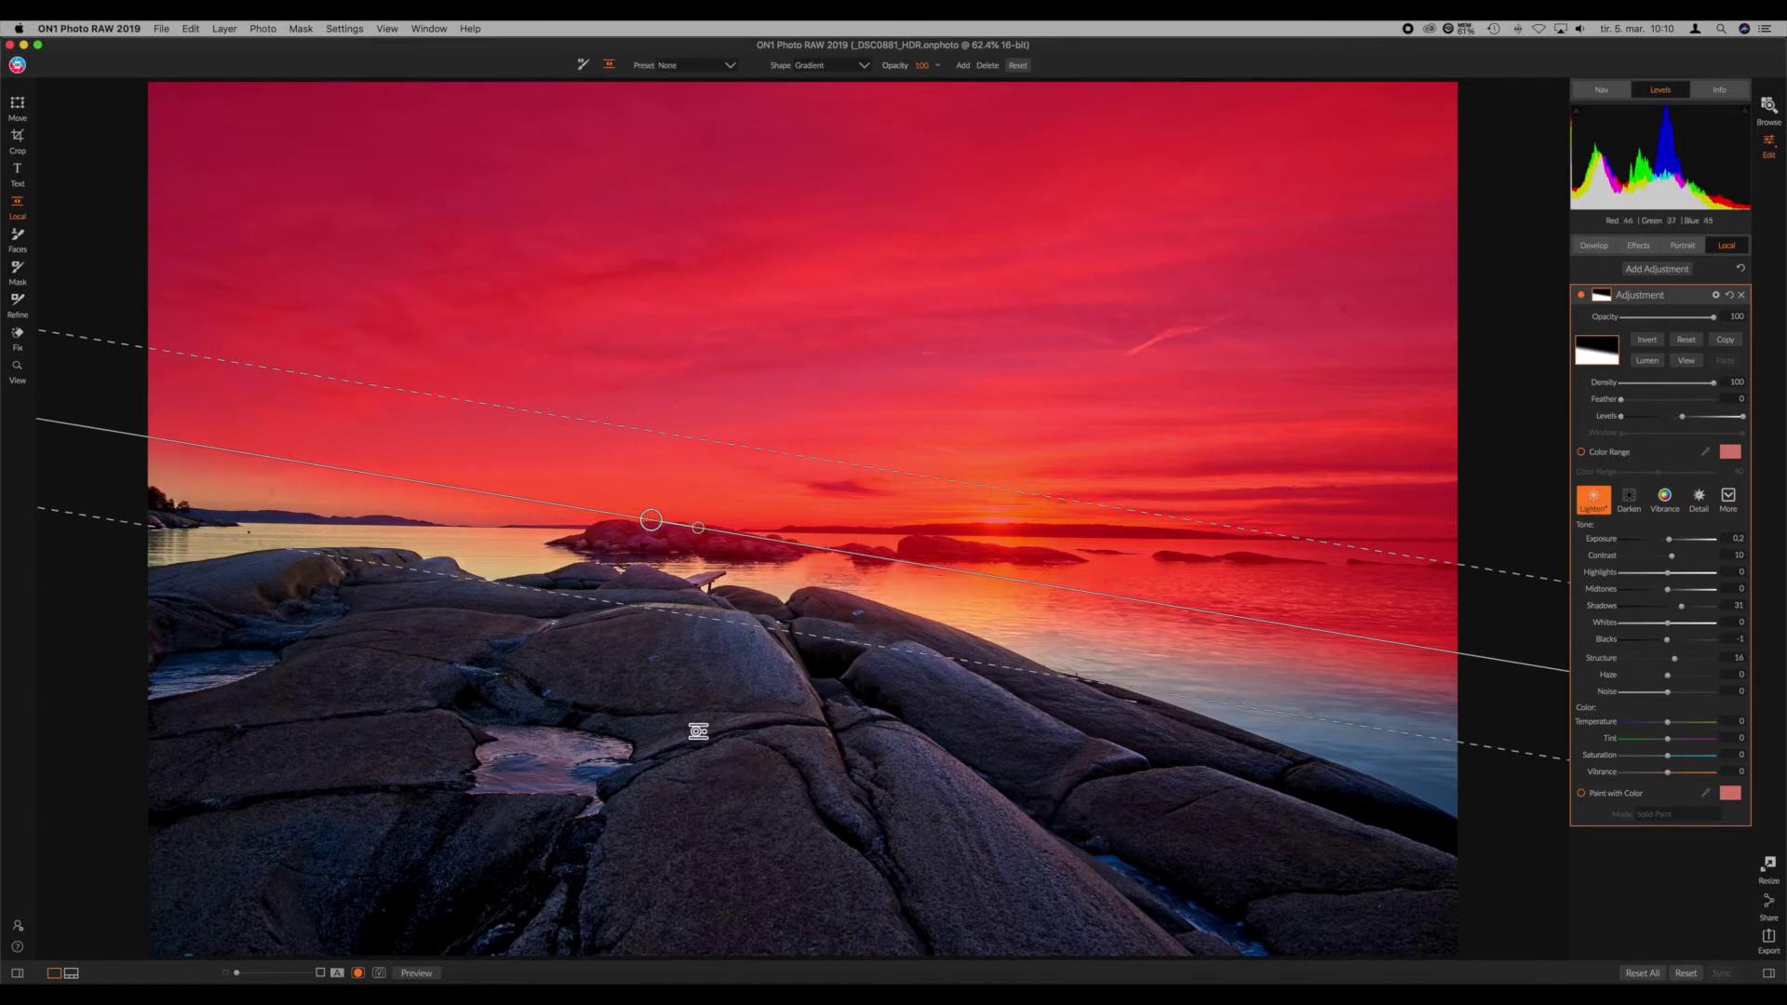
Step: Set the foreground adjustment's shadows to 45, vibrance to 16 and saturation to 19, and hide the mask overlay
{"action": "left_click_drag", "start_coordinate": [1682, 606], "coordinate": [1689, 611]}
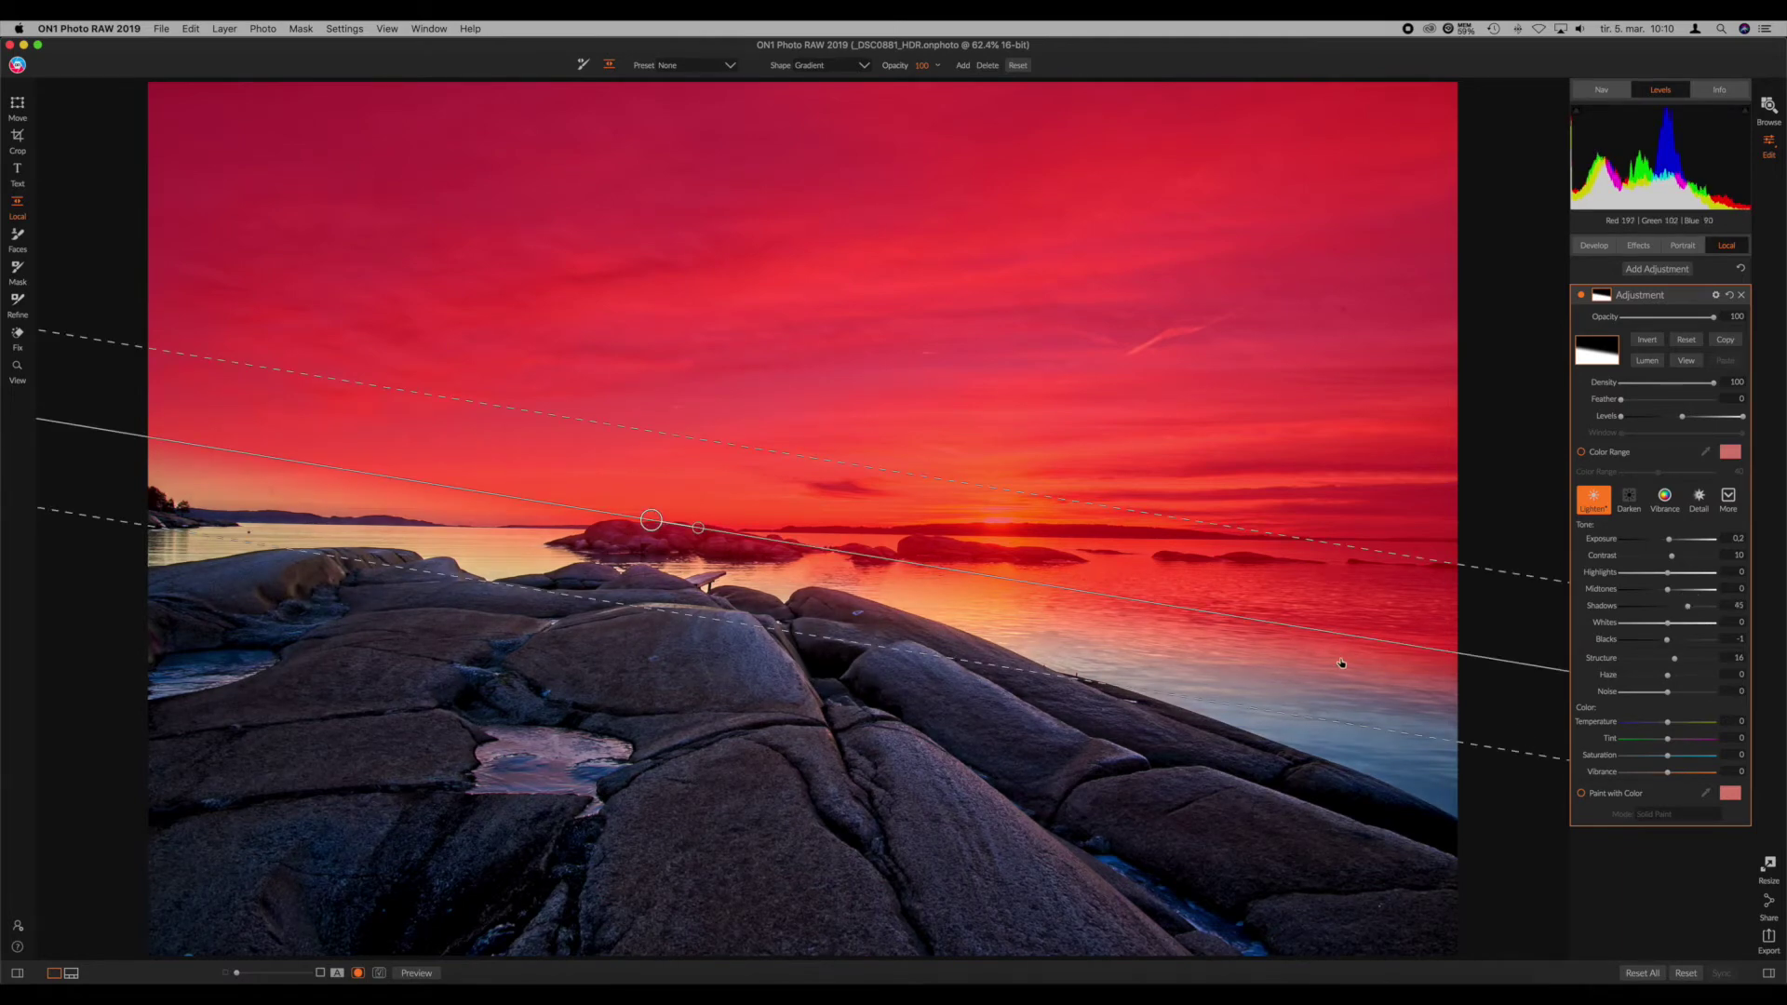
{"action": "key", "text": "o"}
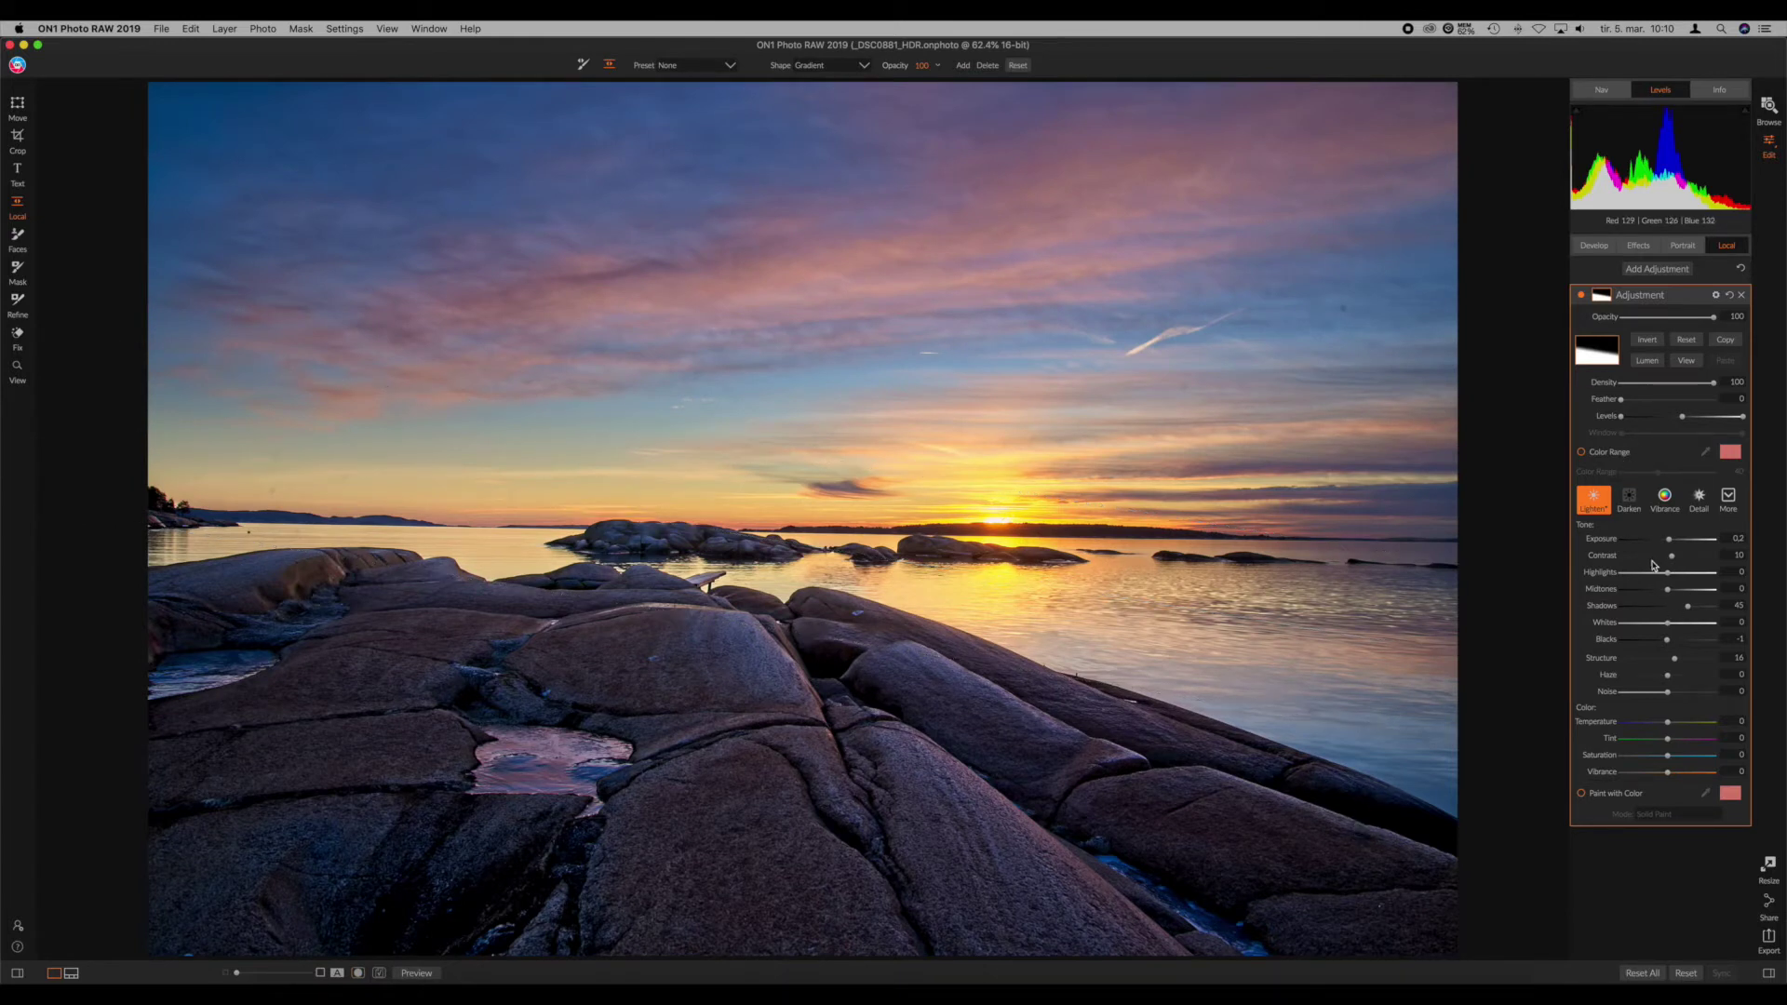
{"action": "left_click", "coordinate": [1674, 772]}
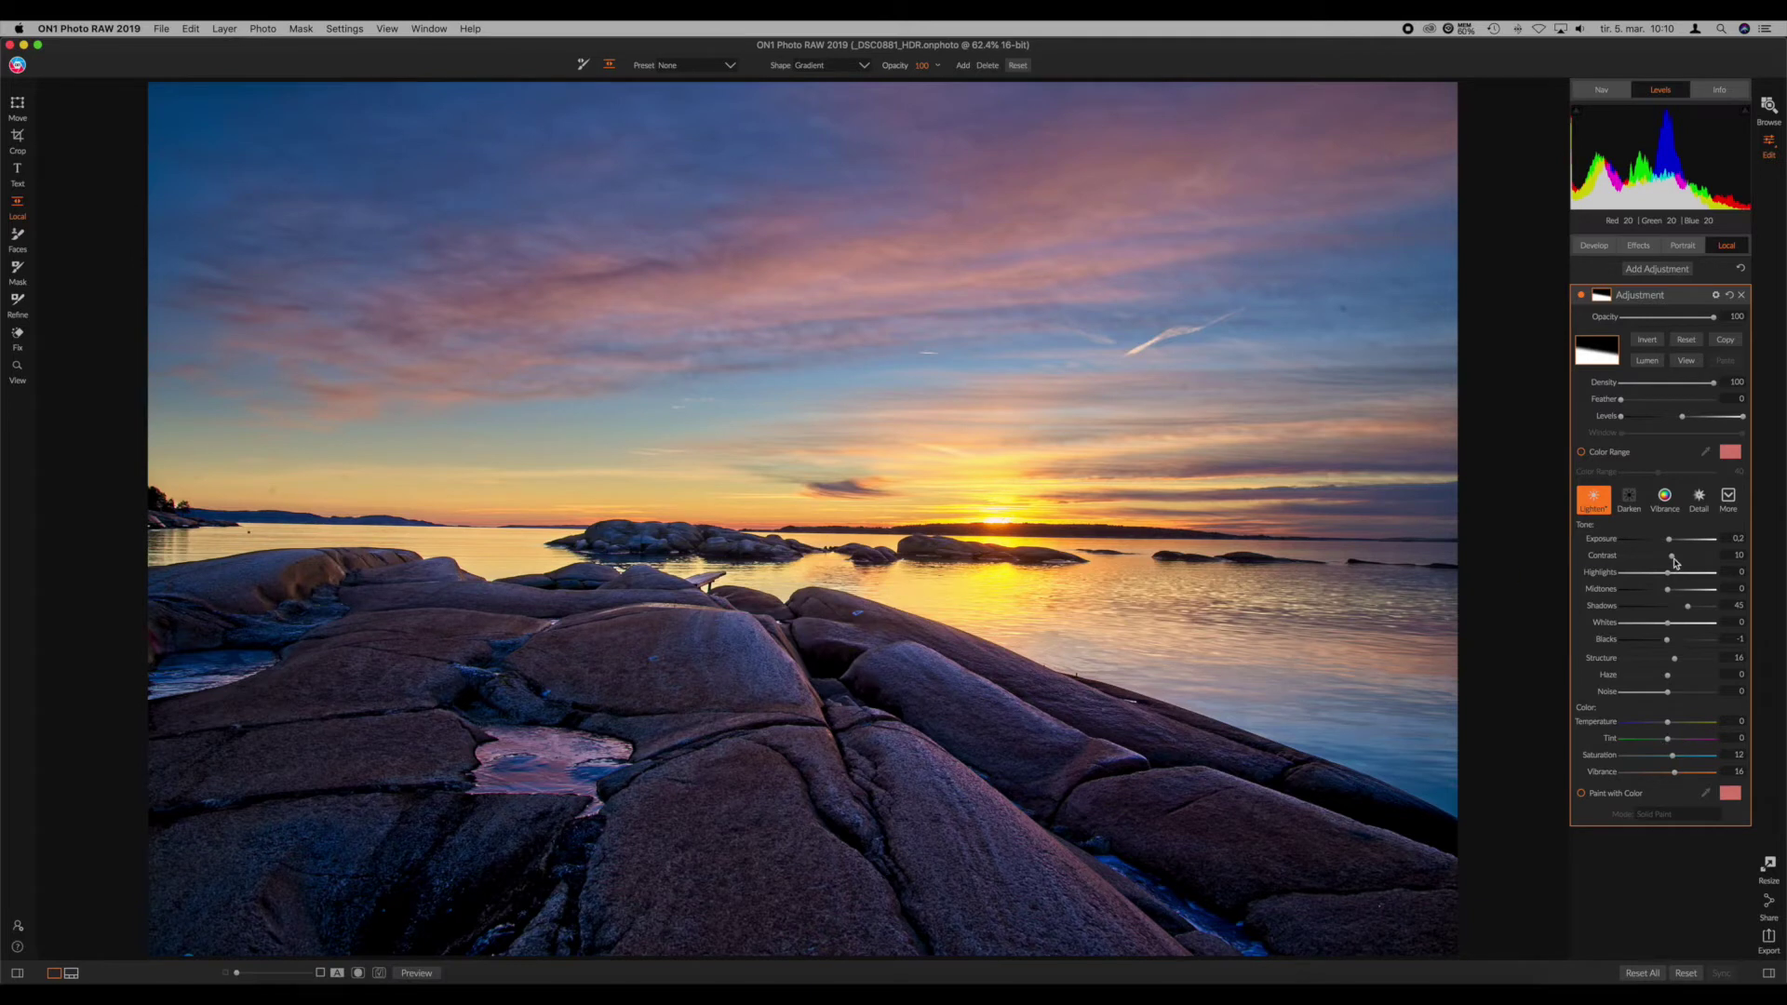
{"action": "left_click", "coordinate": [1676, 761]}
{"action": "mouse_move", "coordinate": [1087, 571]}
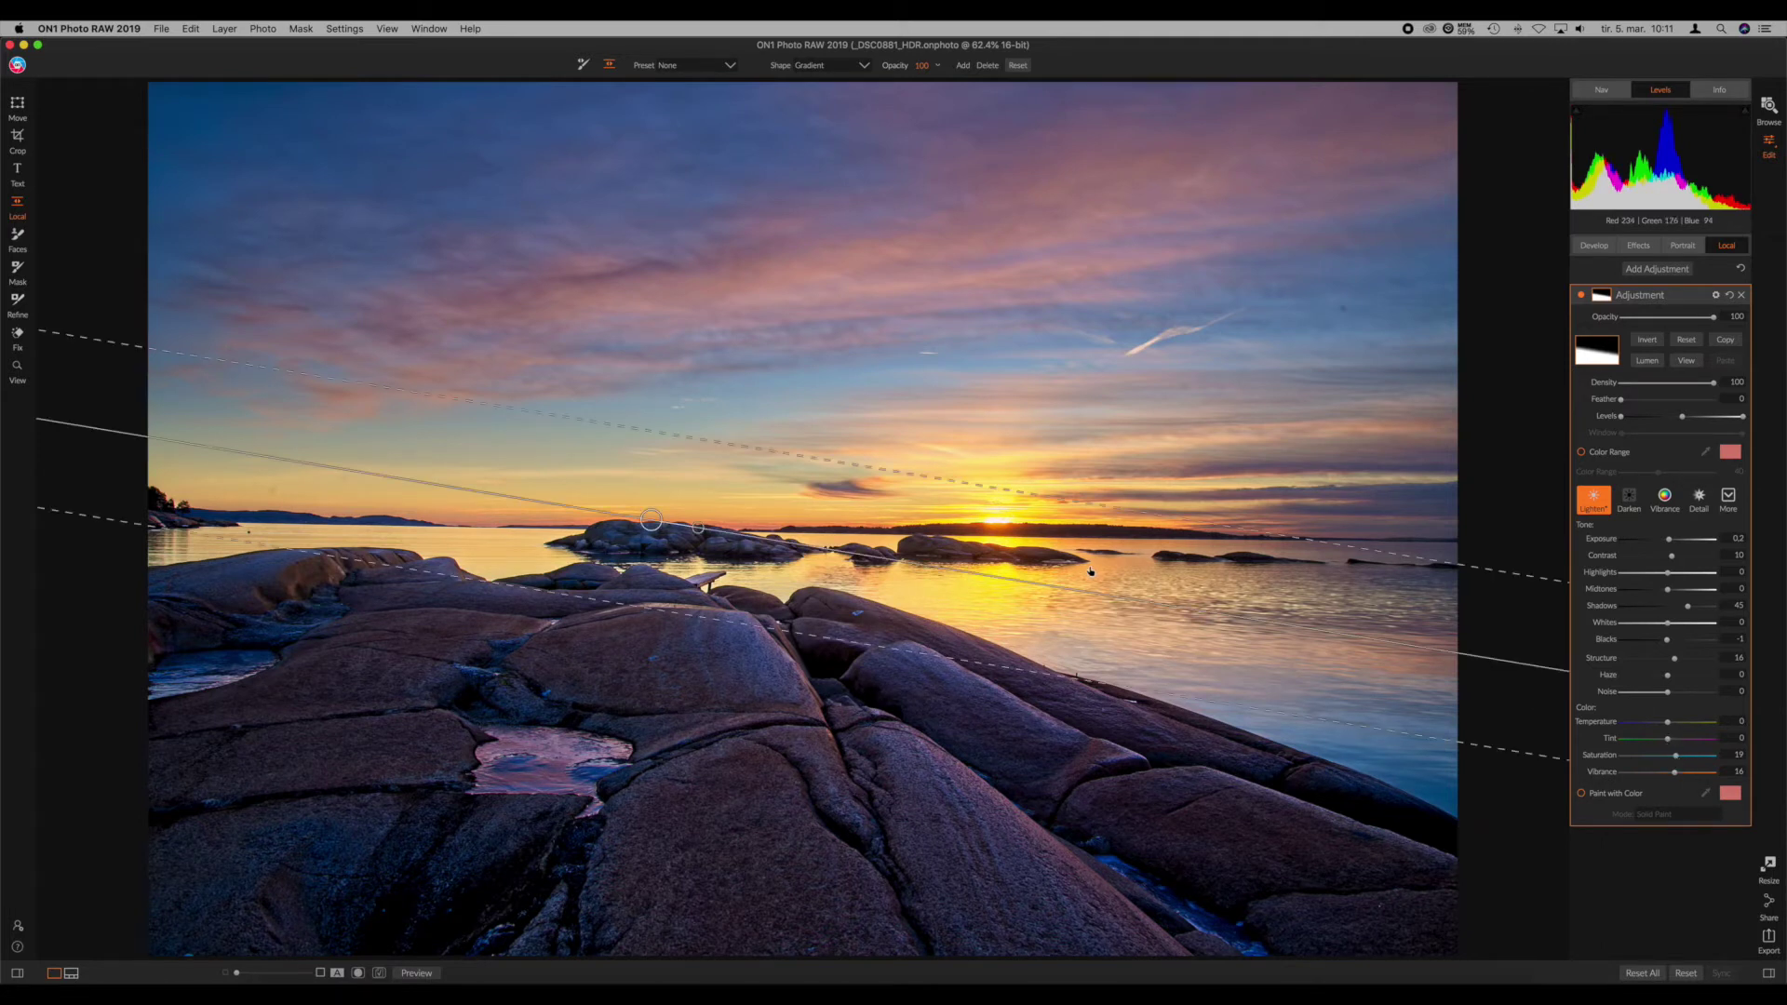
Step: Rename the Color Adjustment effects filter to Color Toning and collapse it together with the Sunshine filter
{"action": "left_click", "coordinate": [1639, 246]}
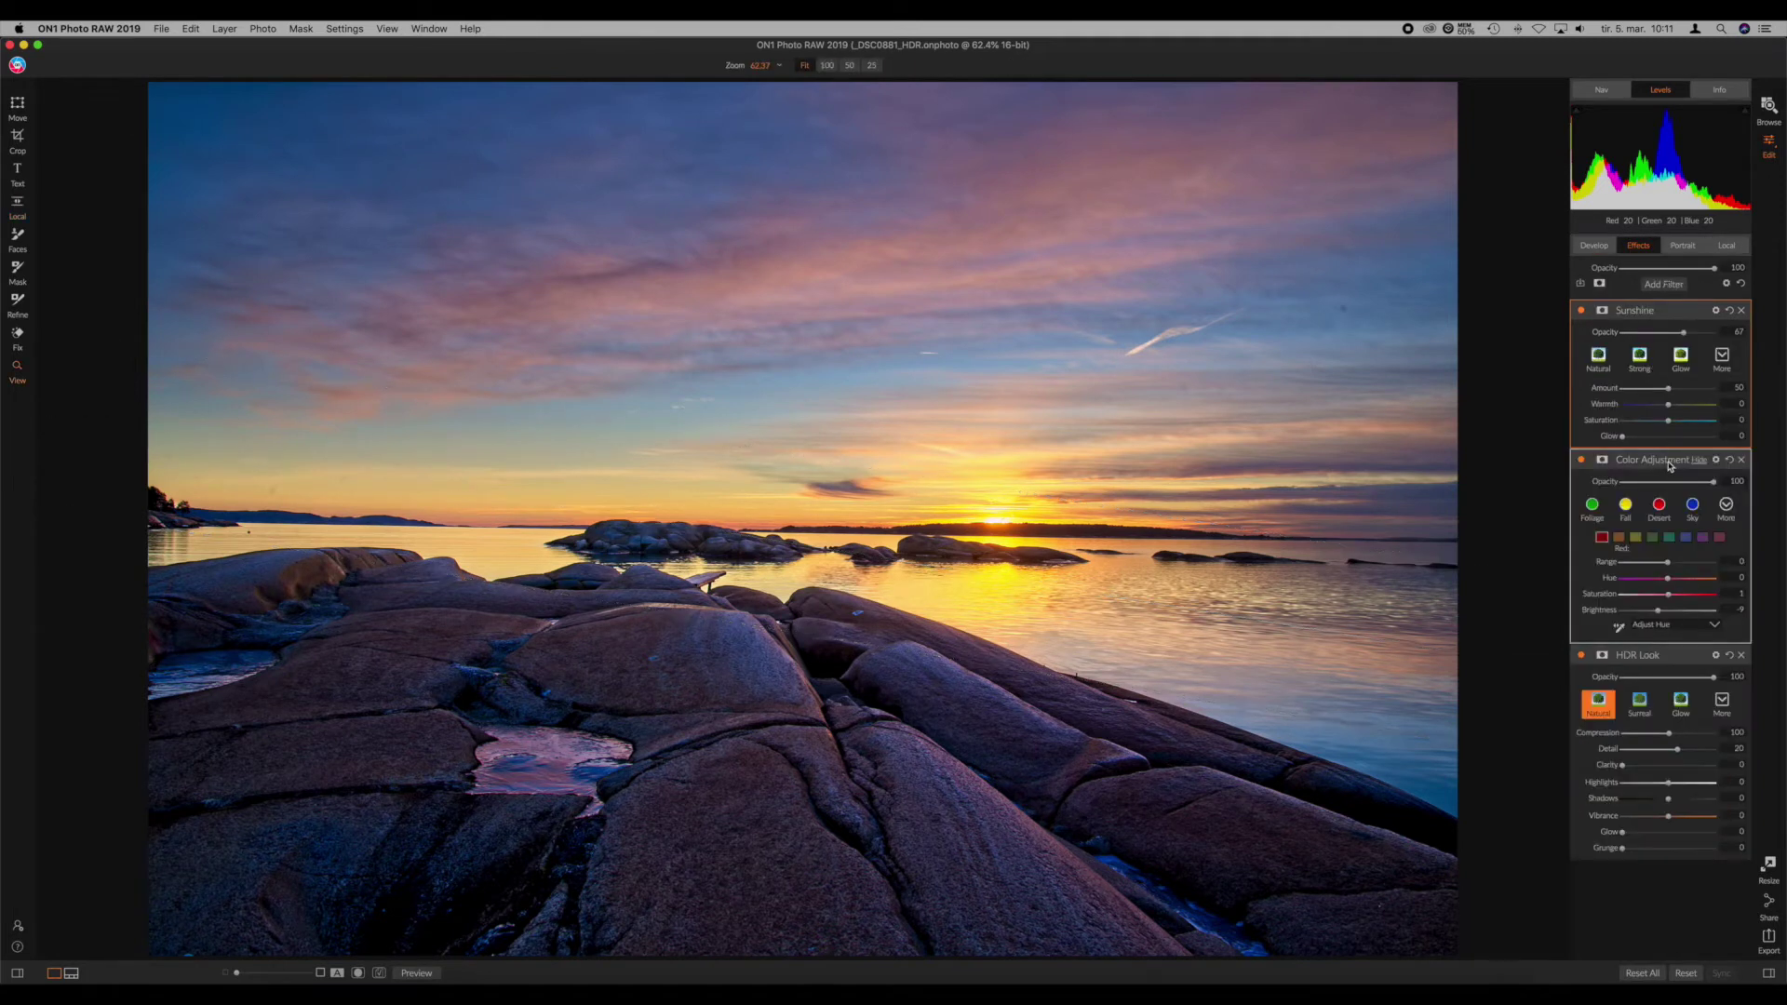
{"action": "left_click", "coordinate": [1697, 315]}
{"action": "double_click", "coordinate": [1679, 334]}
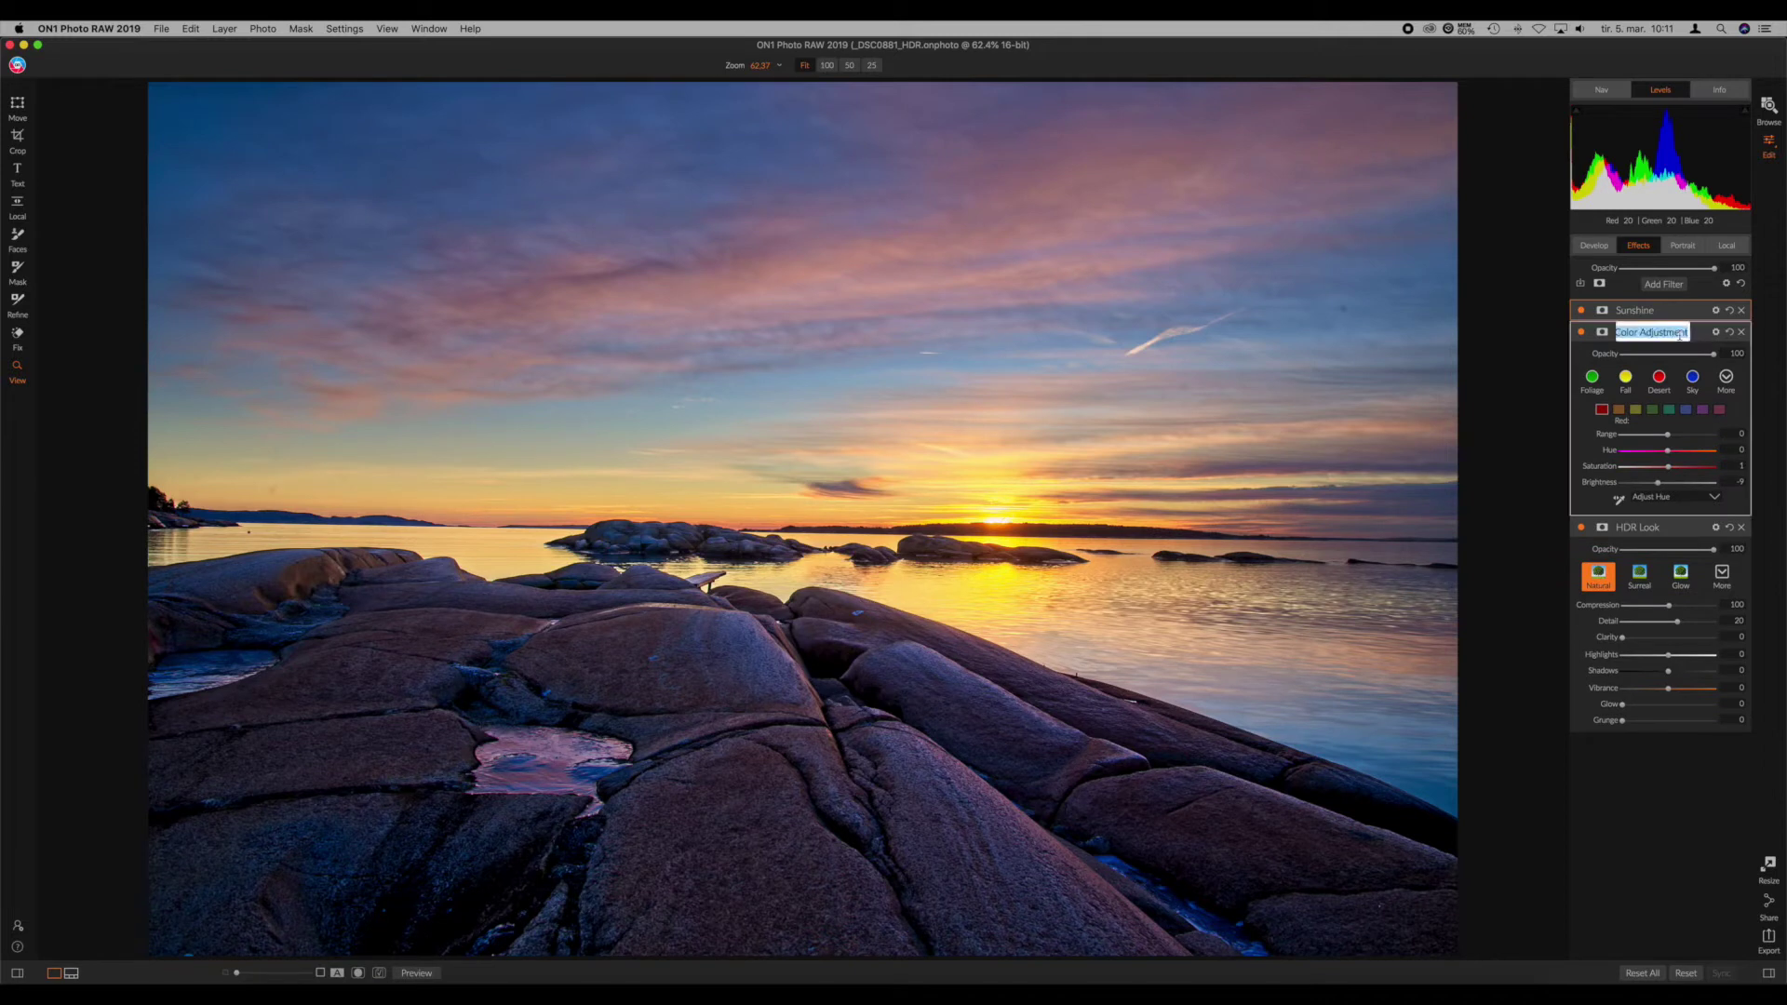
{"action": "type", "text": "Col"}
{"action": "type", "text": "or Toning"}
{"action": "key", "text": "Return"}
{"action": "left_click", "coordinate": [1701, 333]}
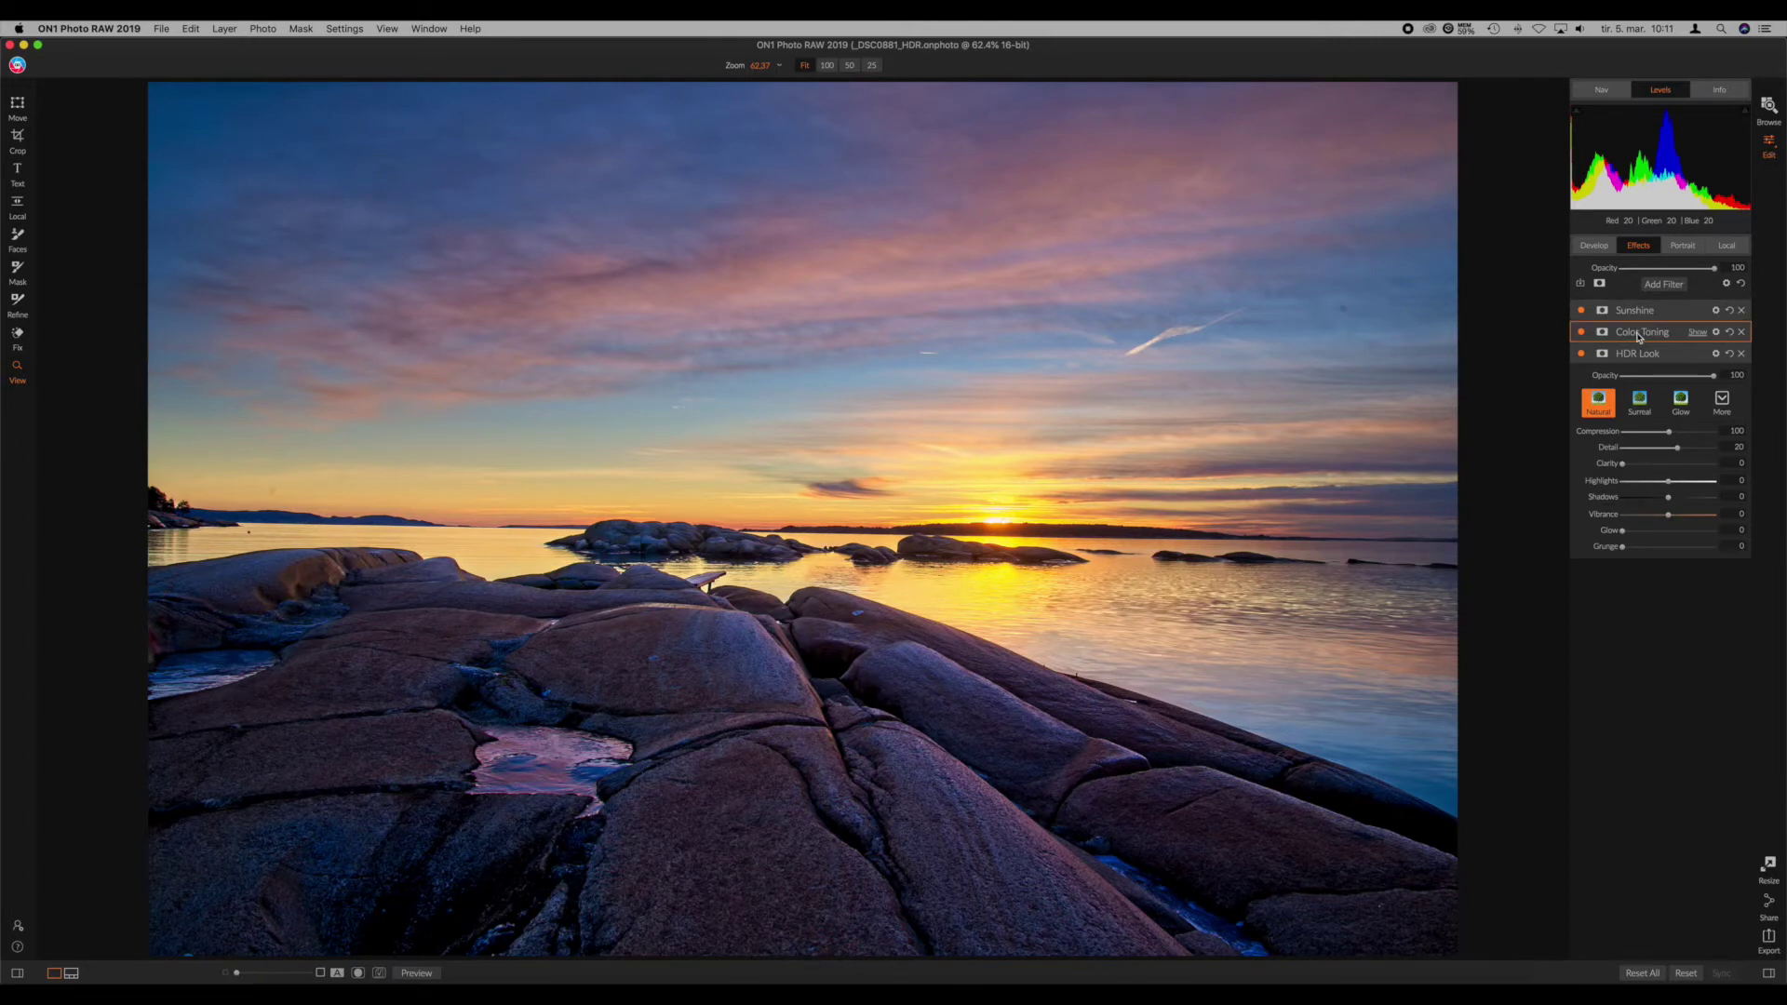
Step: Add a Dynamic Contrast filter above Color Toning and compare the photo with and without it
{"action": "left_click", "coordinate": [1639, 337]}
{"action": "left_click", "coordinate": [1172, 724]}
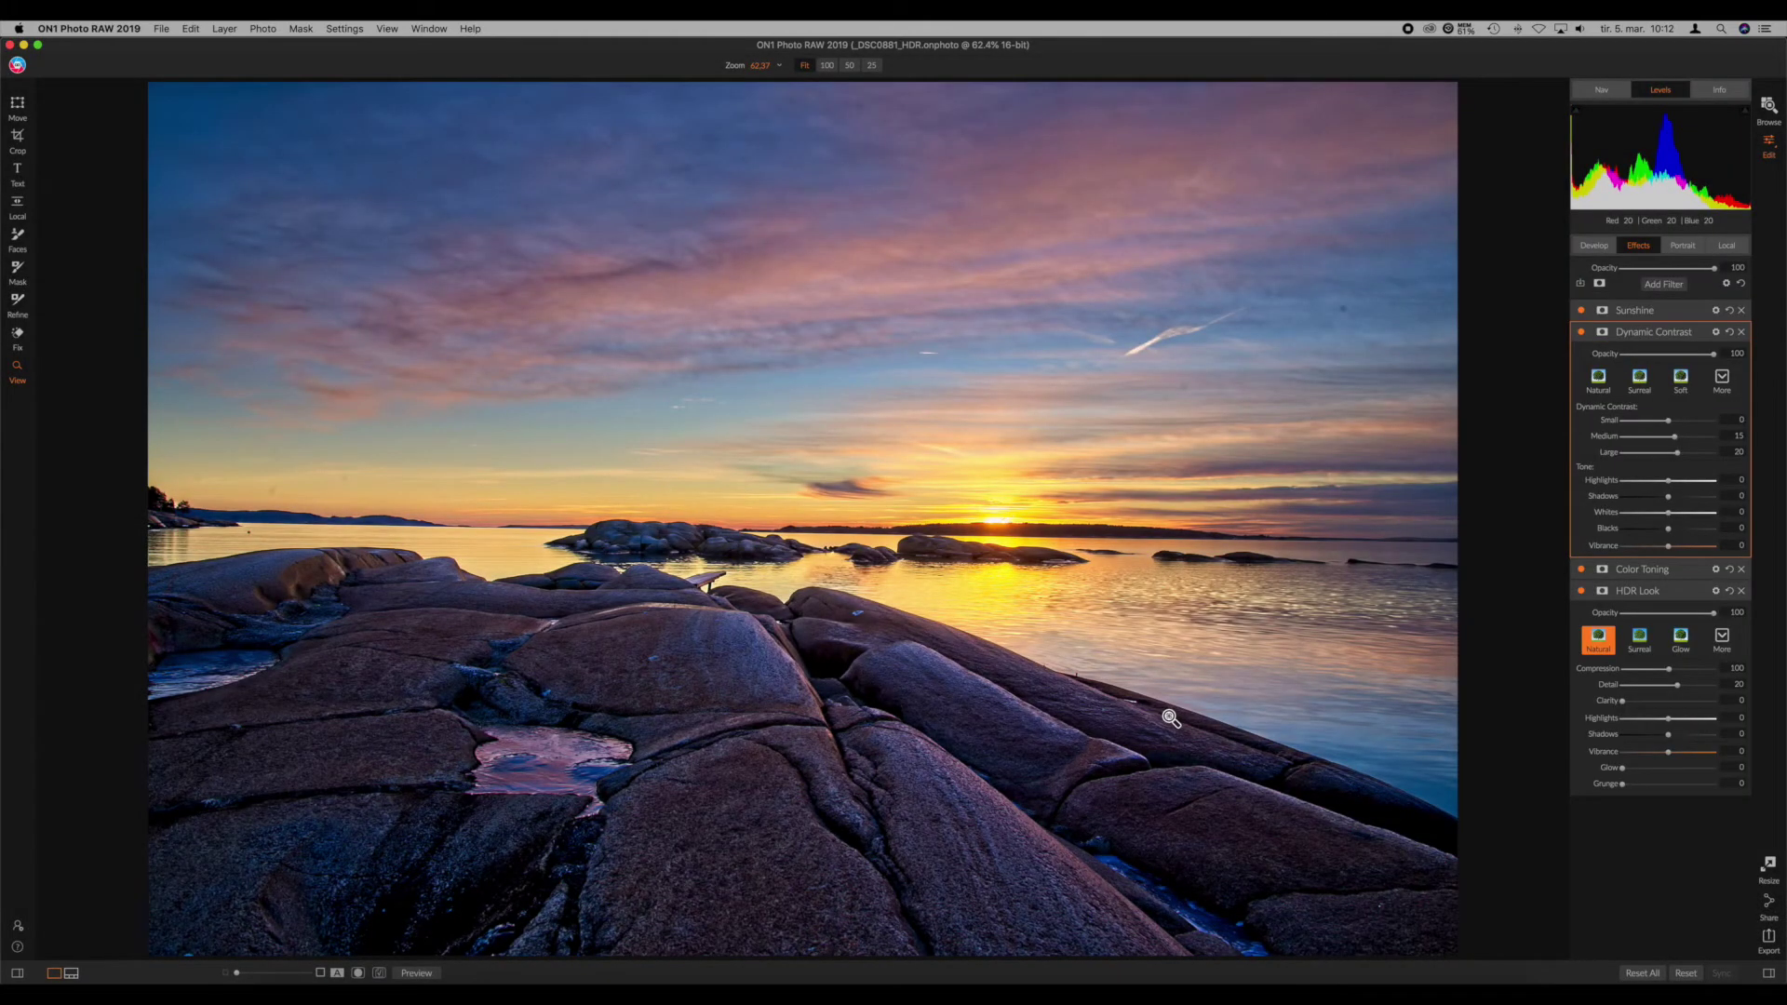
{"action": "left_click", "coordinate": [1581, 334]}
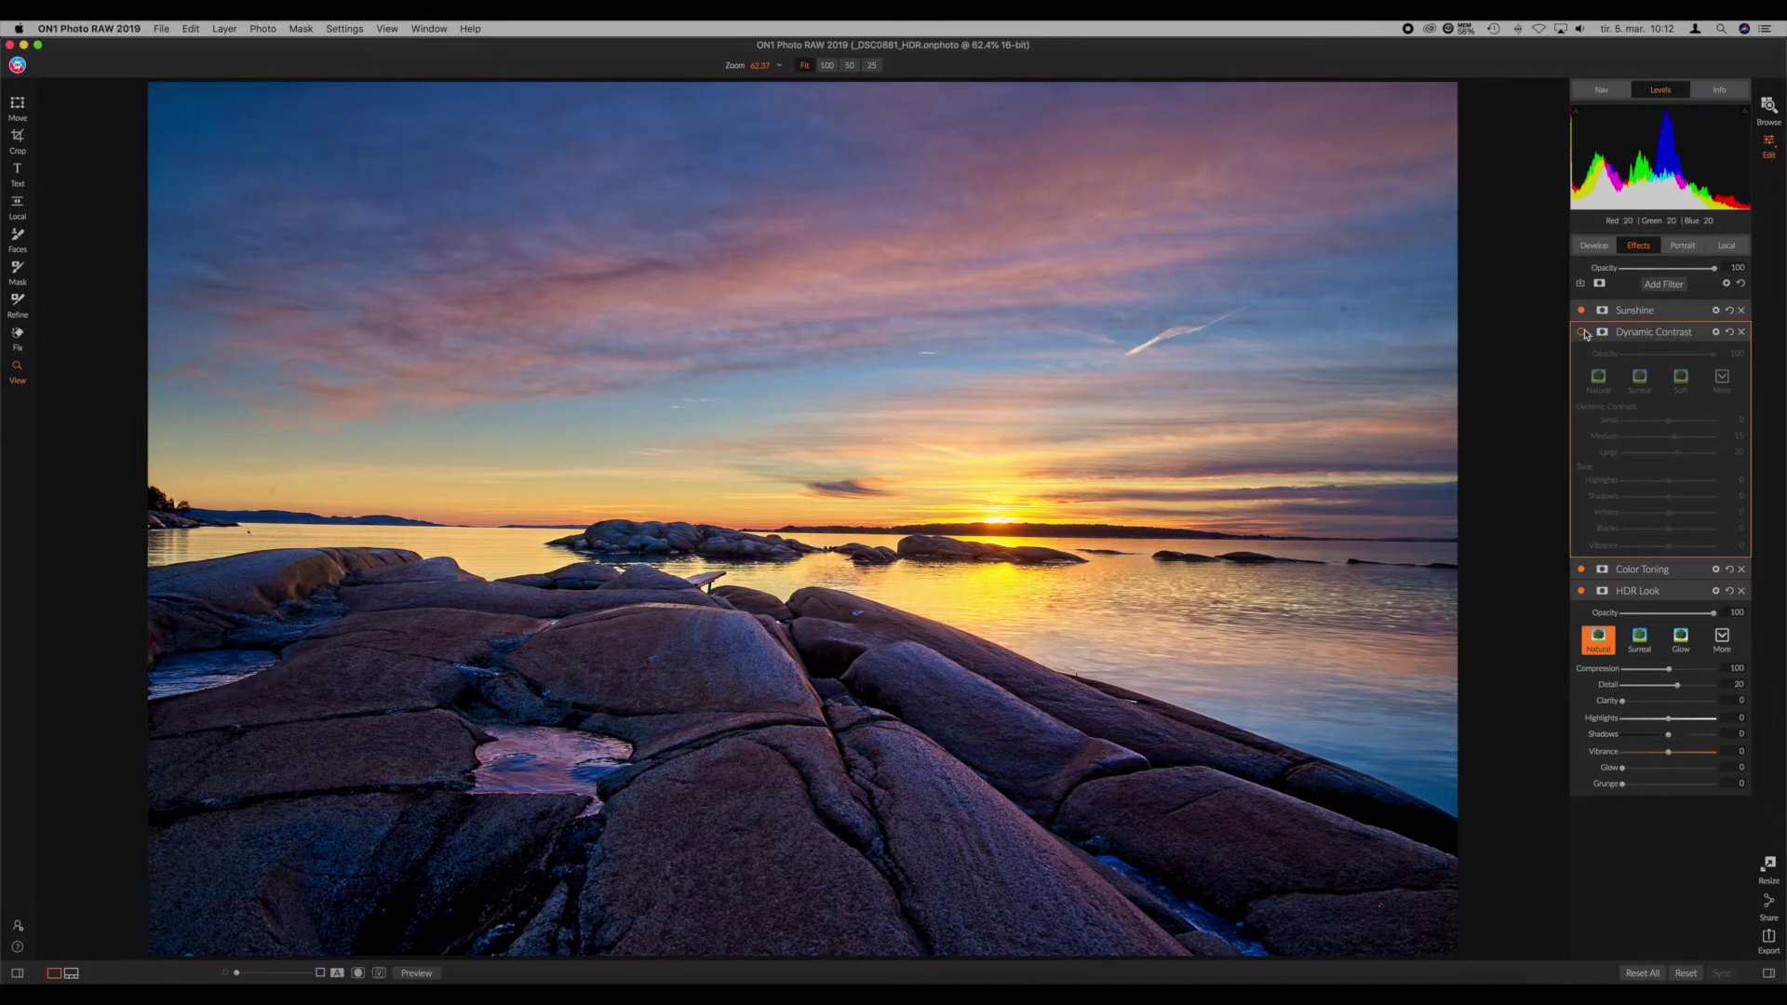
{"action": "left_click", "coordinate": [1581, 333]}
{"action": "left_click", "coordinate": [1581, 334]}
{"action": "left_click", "coordinate": [1581, 333]}
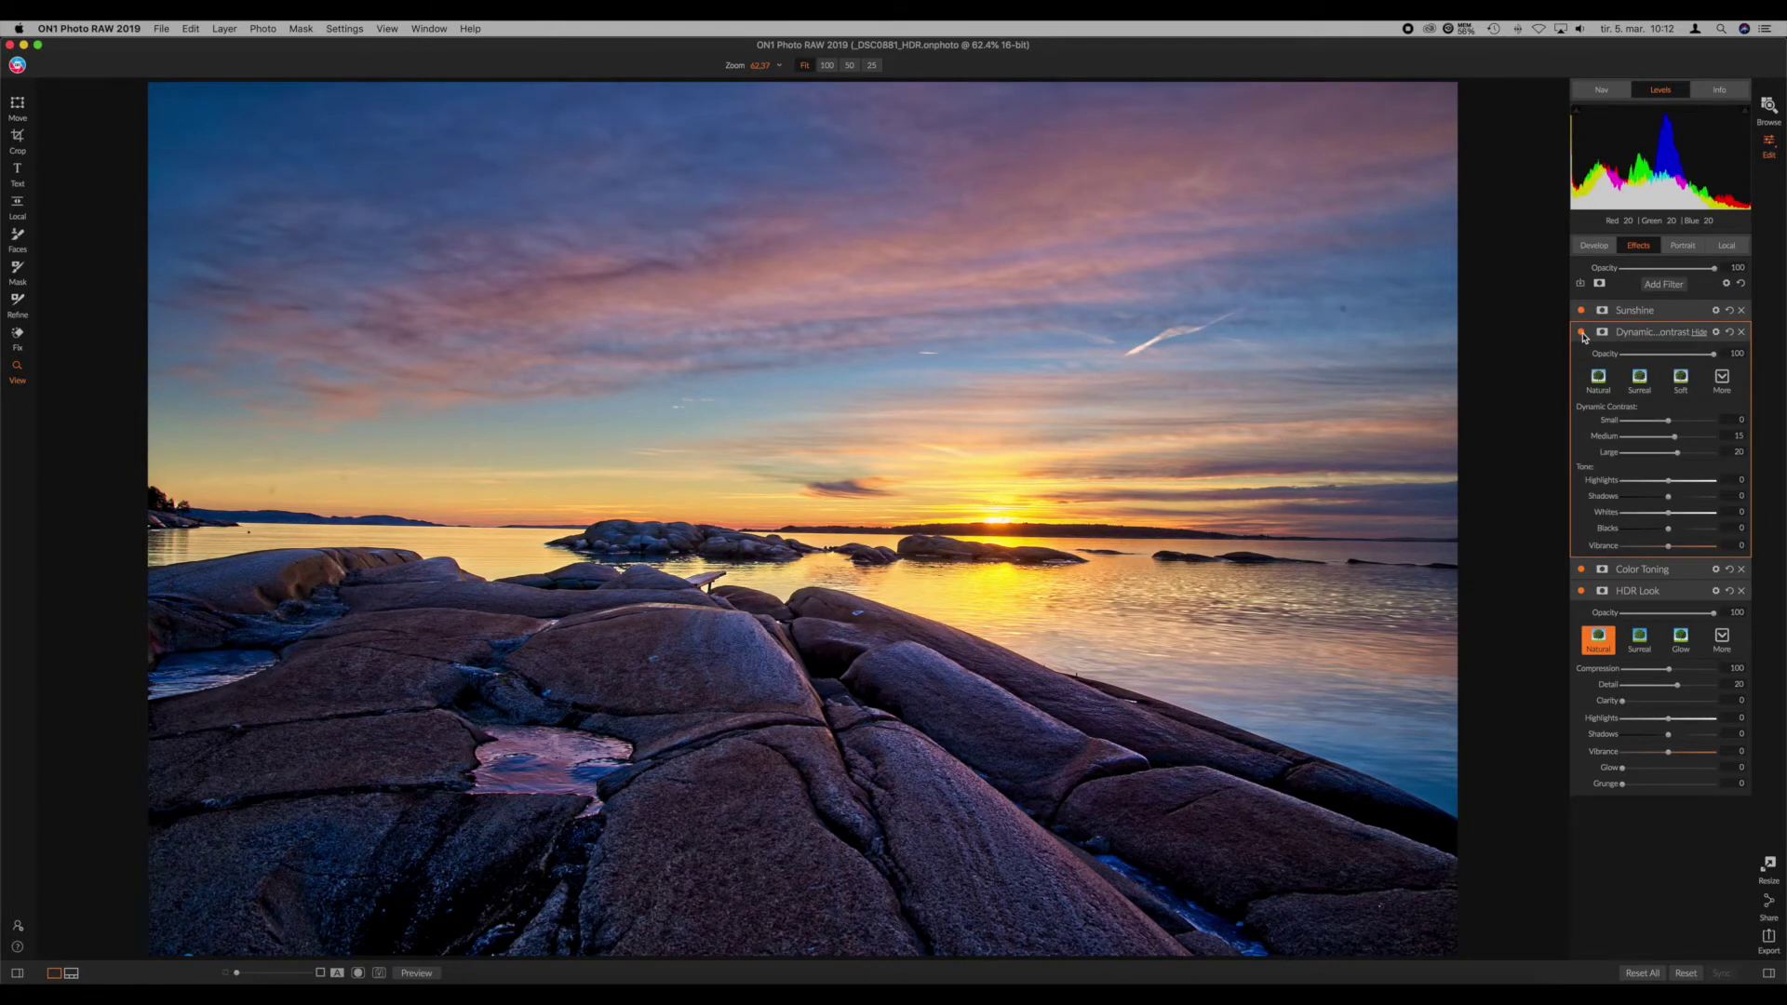
{"action": "left_click", "coordinate": [1581, 333]}
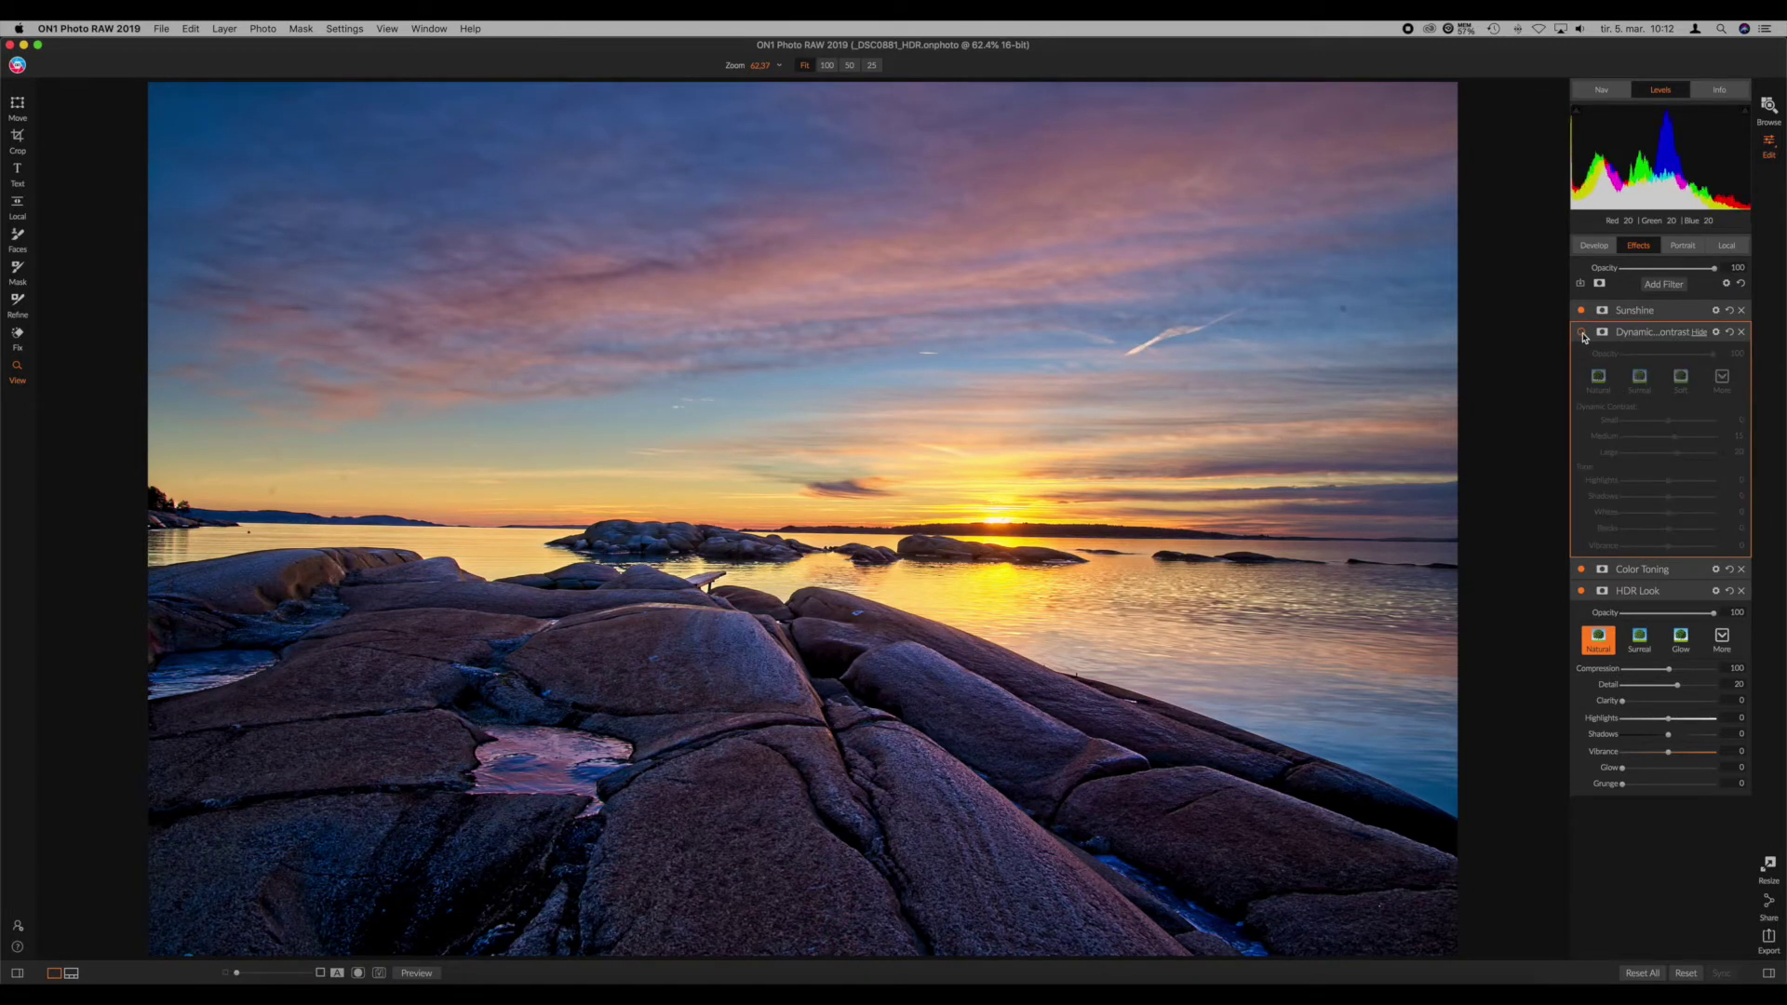
{"action": "left_click", "coordinate": [1582, 334]}
Step: Set the Dynamic Contrast opacity to 45 and restrict it to the sky with an inverted linear gradient mask at the horizon
{"action": "left_click", "coordinate": [1663, 356]}
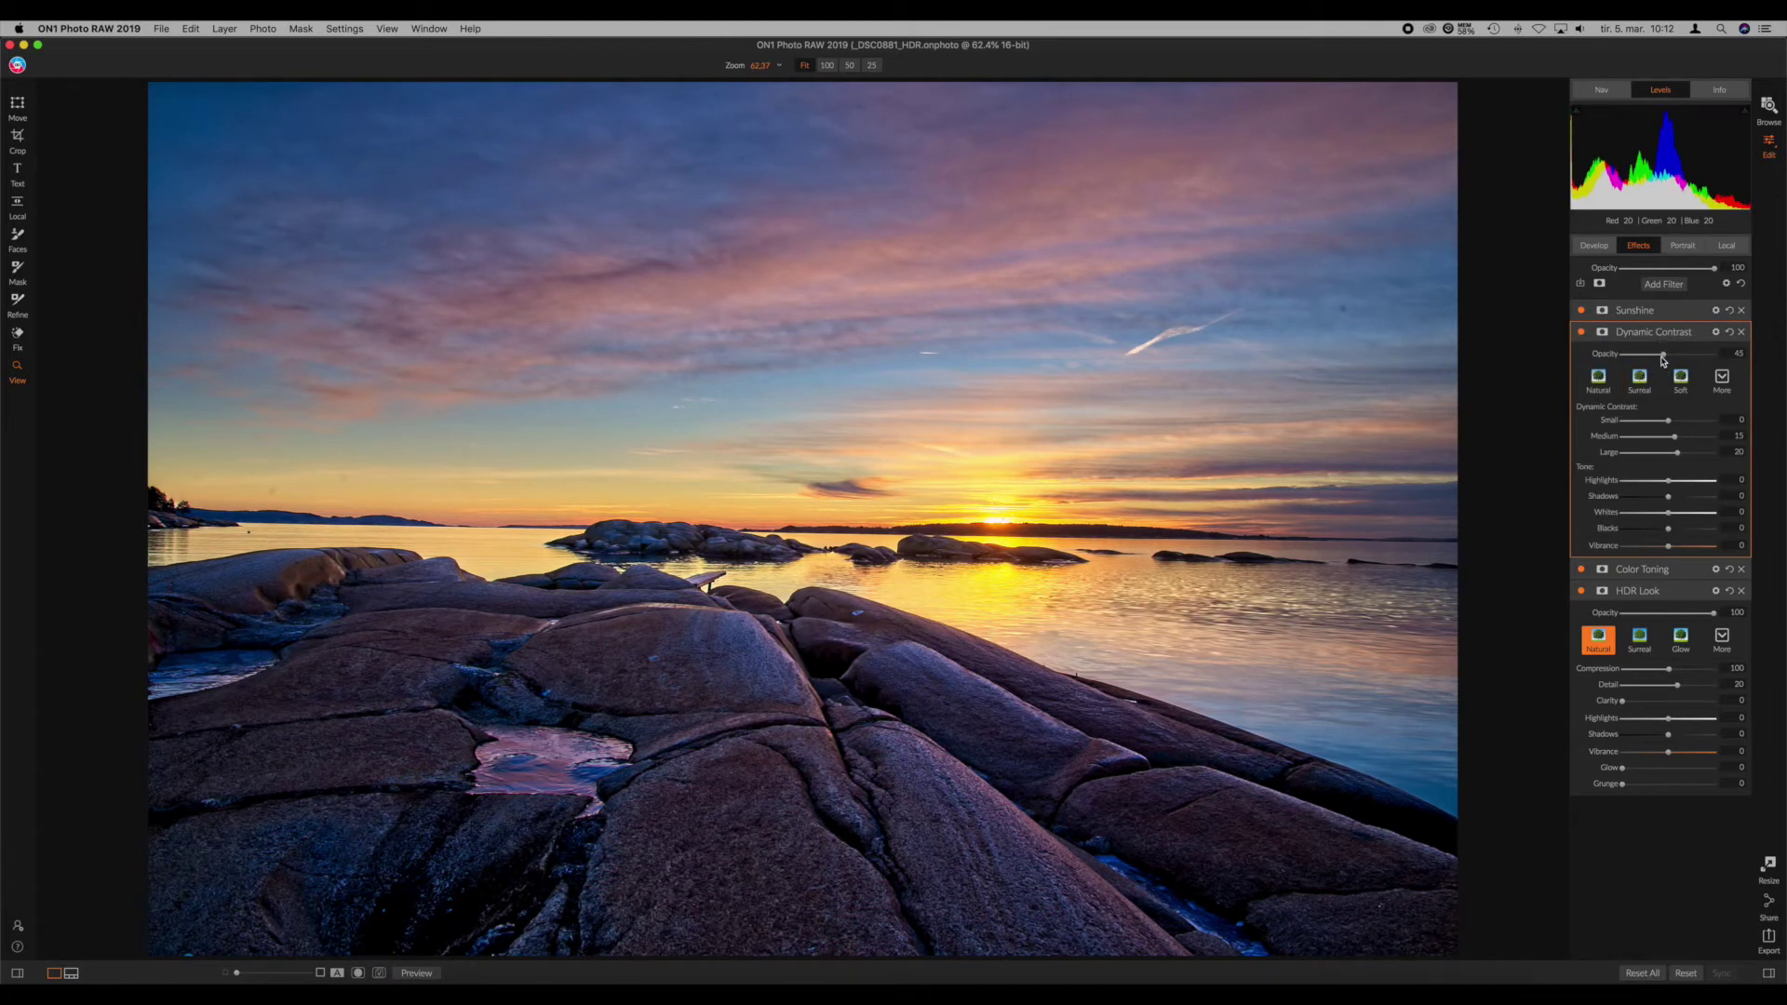
{"action": "left_click", "coordinate": [1602, 333]}
{"action": "left_click", "coordinate": [604, 65]}
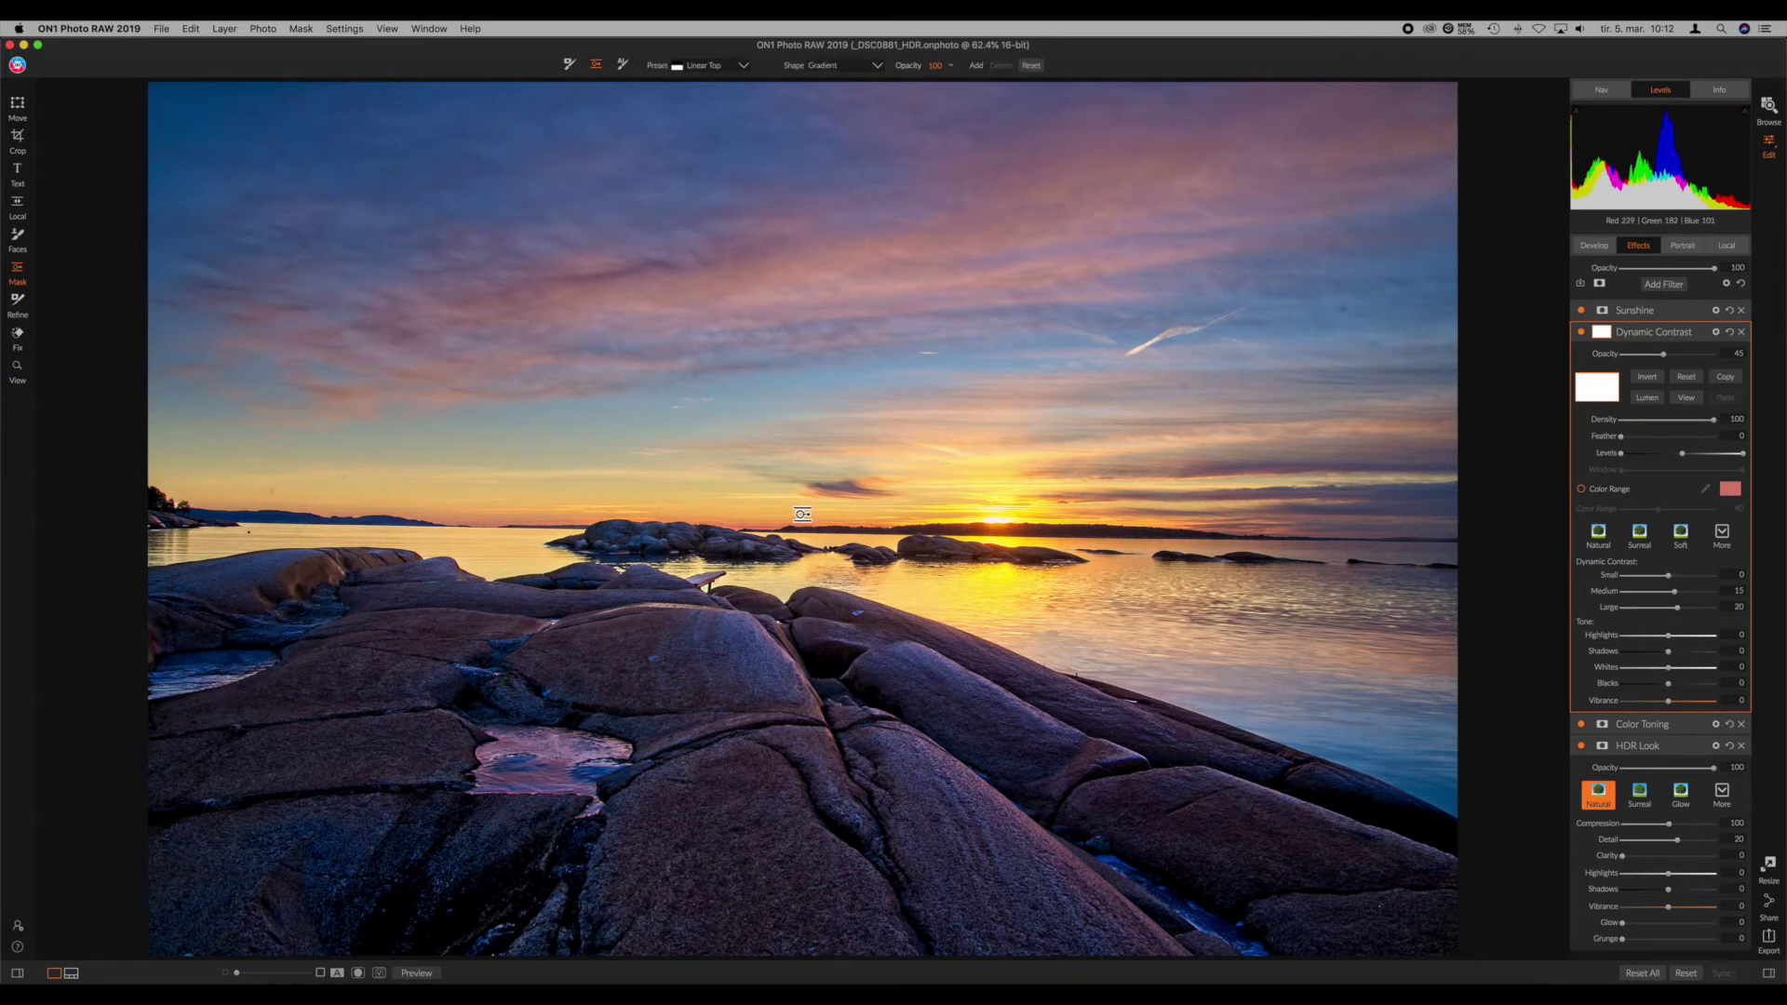
{"action": "left_click", "coordinate": [801, 508]}
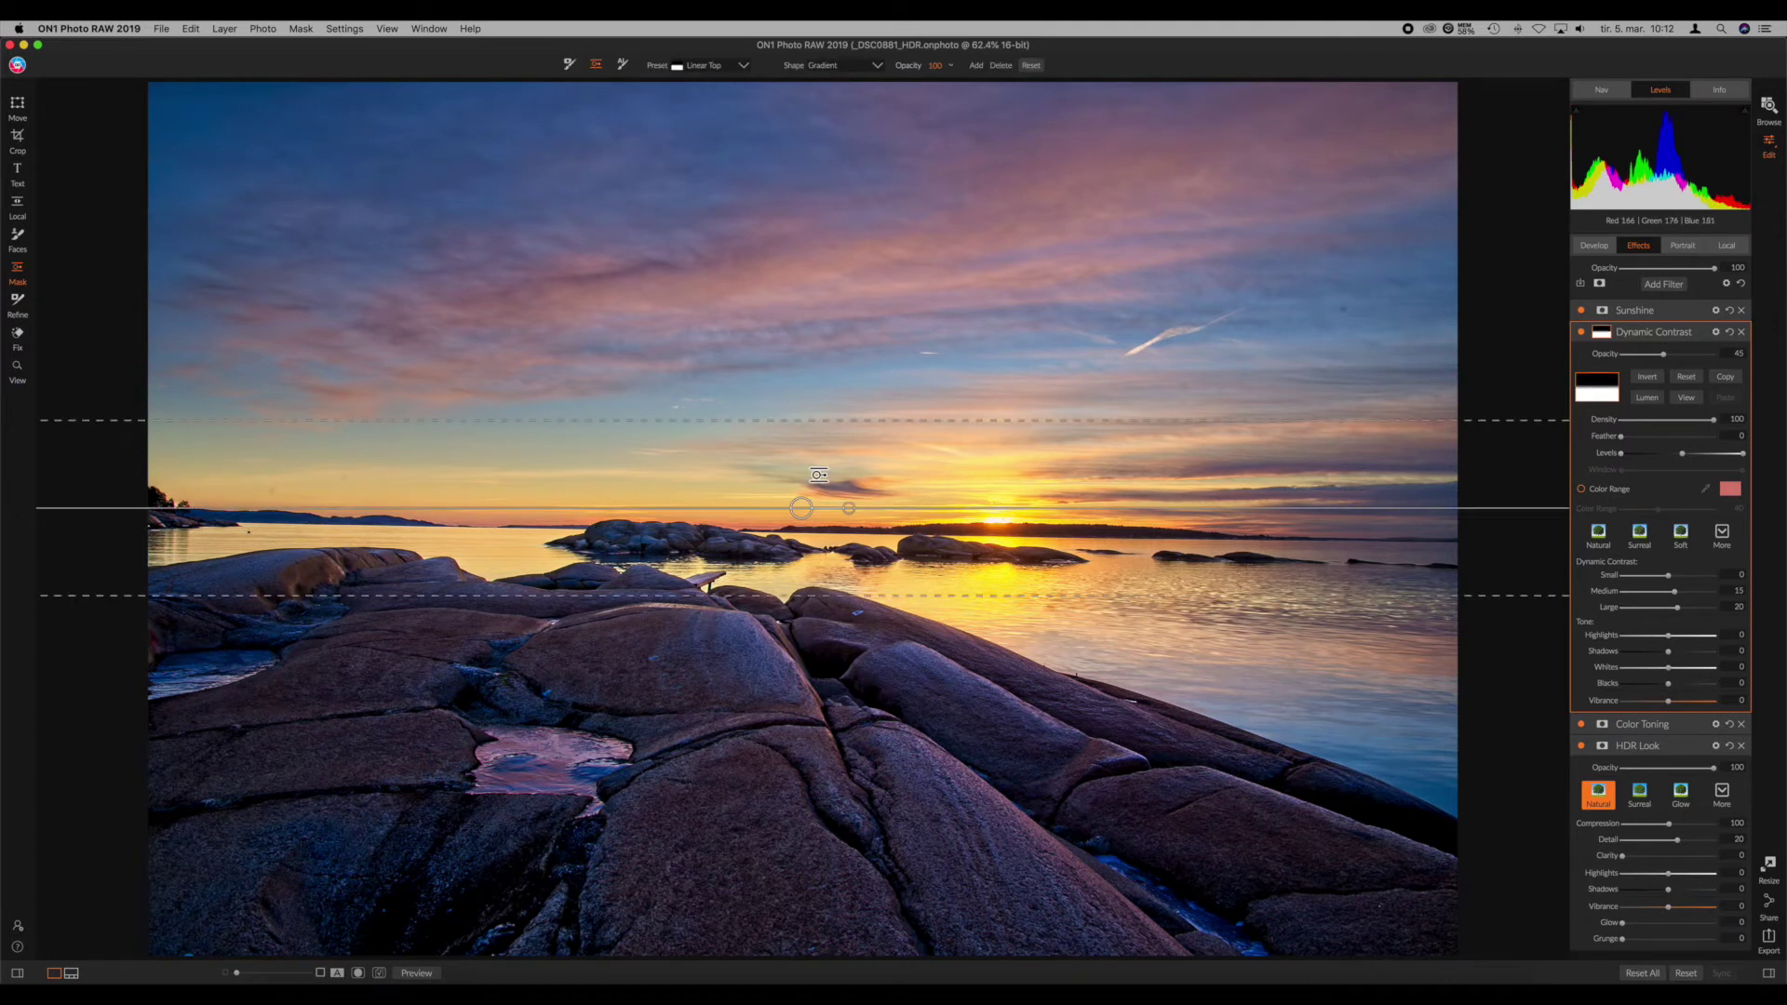
{"action": "left_click", "coordinate": [1646, 377]}
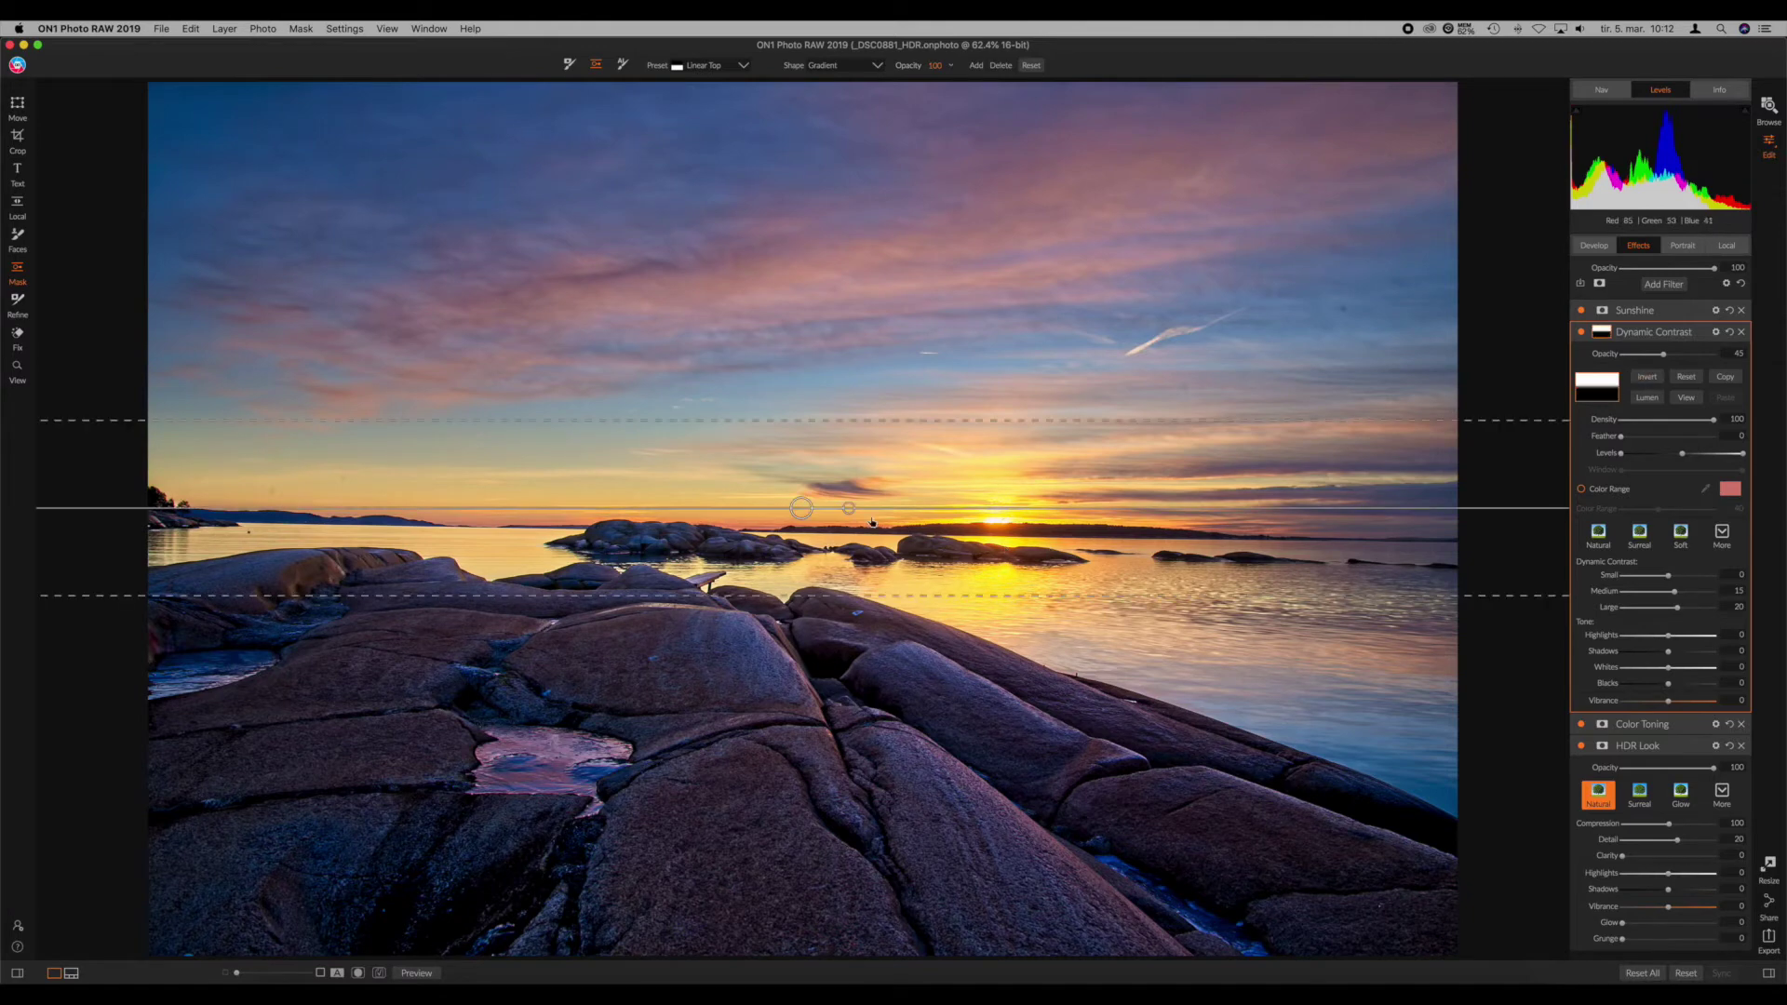
{"action": "left_click_drag", "start_coordinate": [806, 512], "coordinate": [803, 542]}
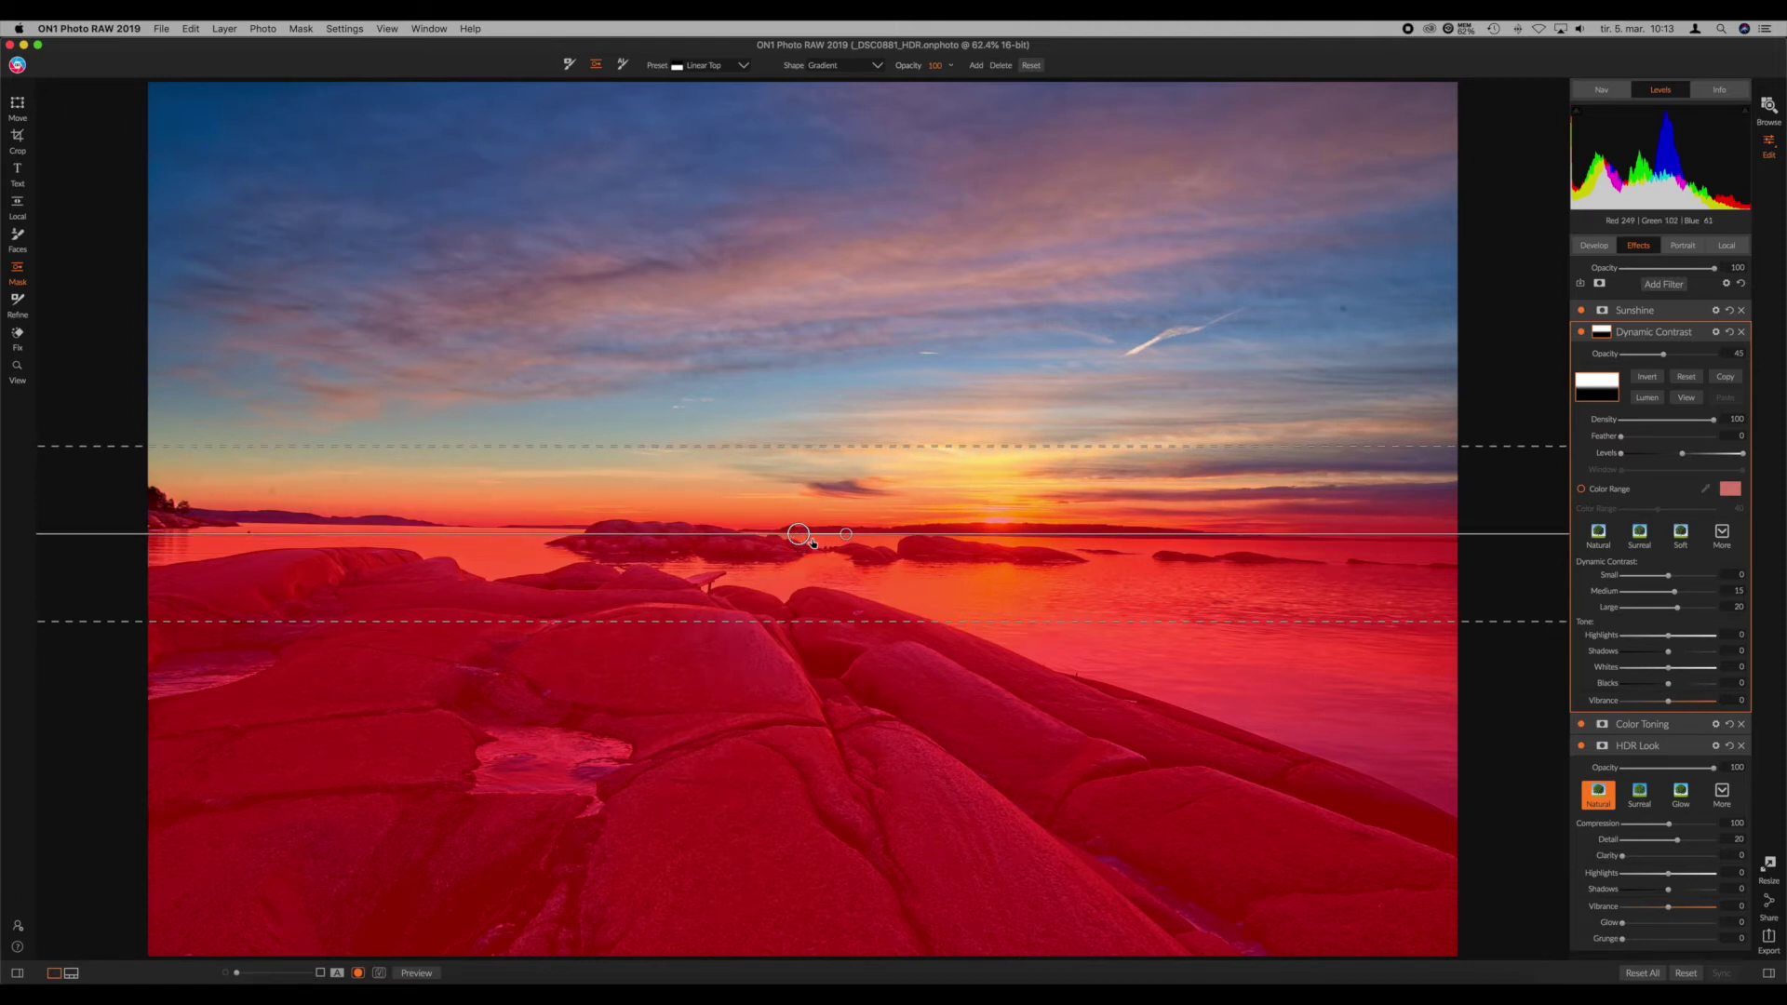
{"action": "left_click_drag", "start_coordinate": [812, 541], "coordinate": [815, 541]}
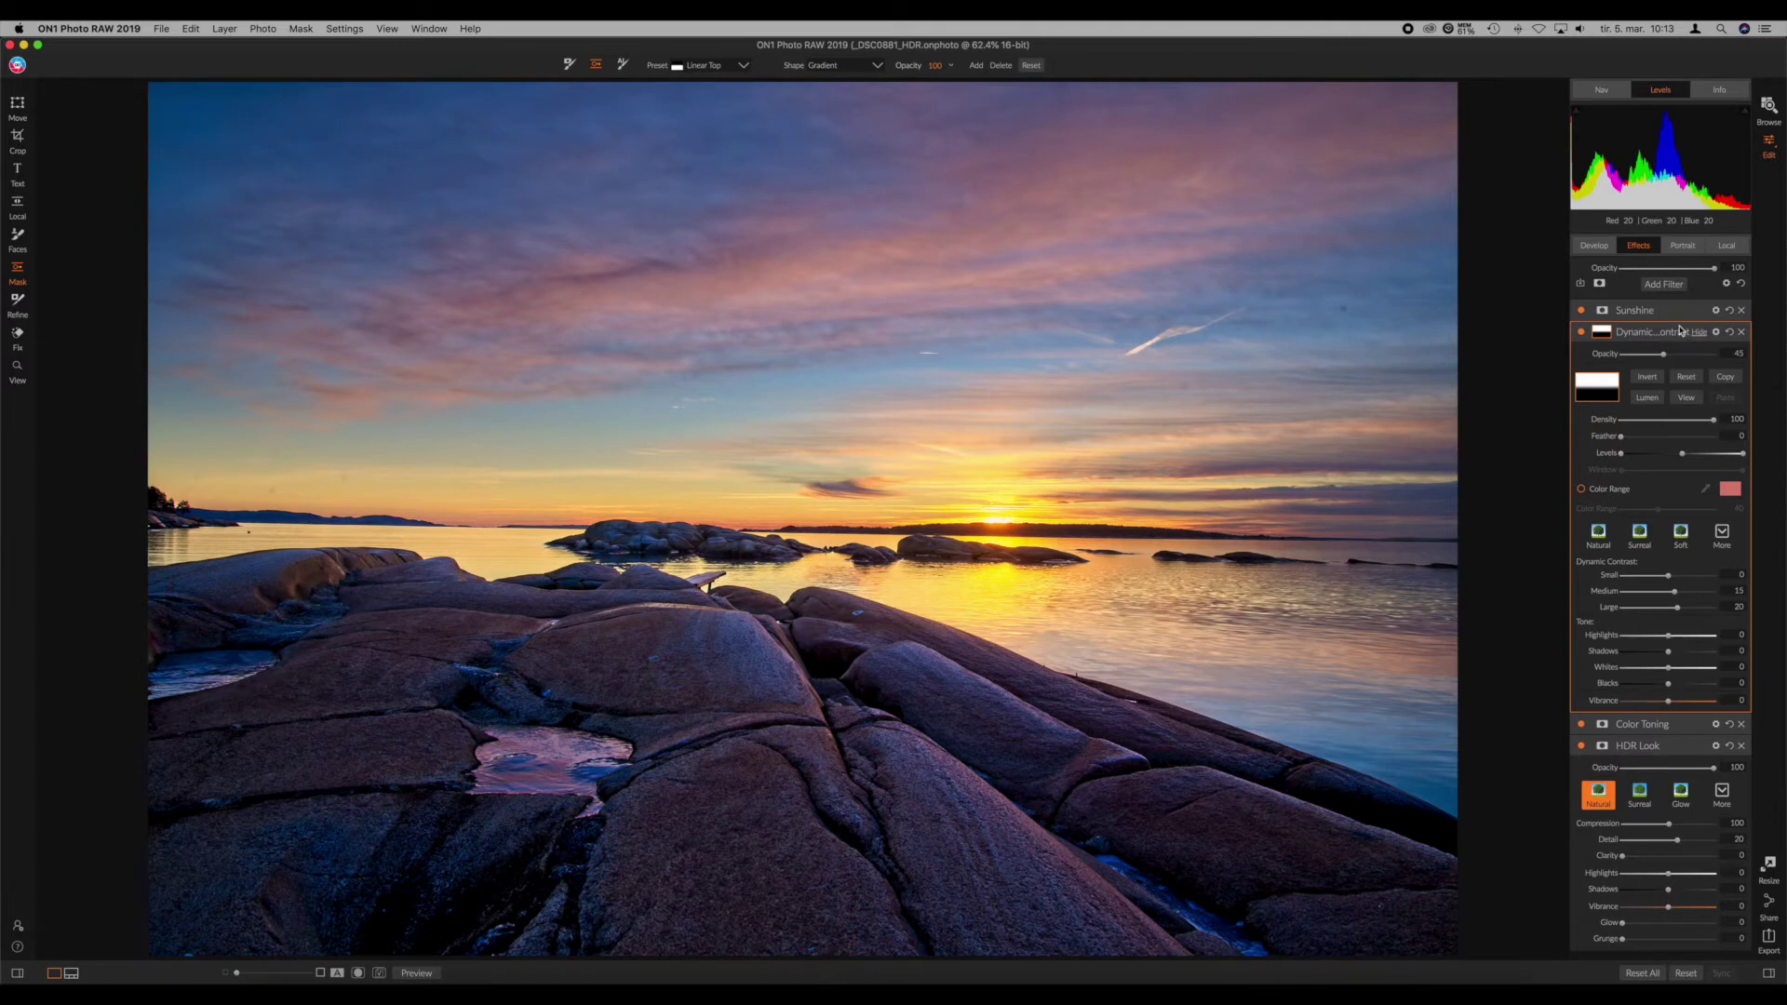
Step: Add a Color Adjustment filter, open its mask and set the masking brush to Paint In at size 1400
{"action": "left_click", "coordinate": [1663, 284]}
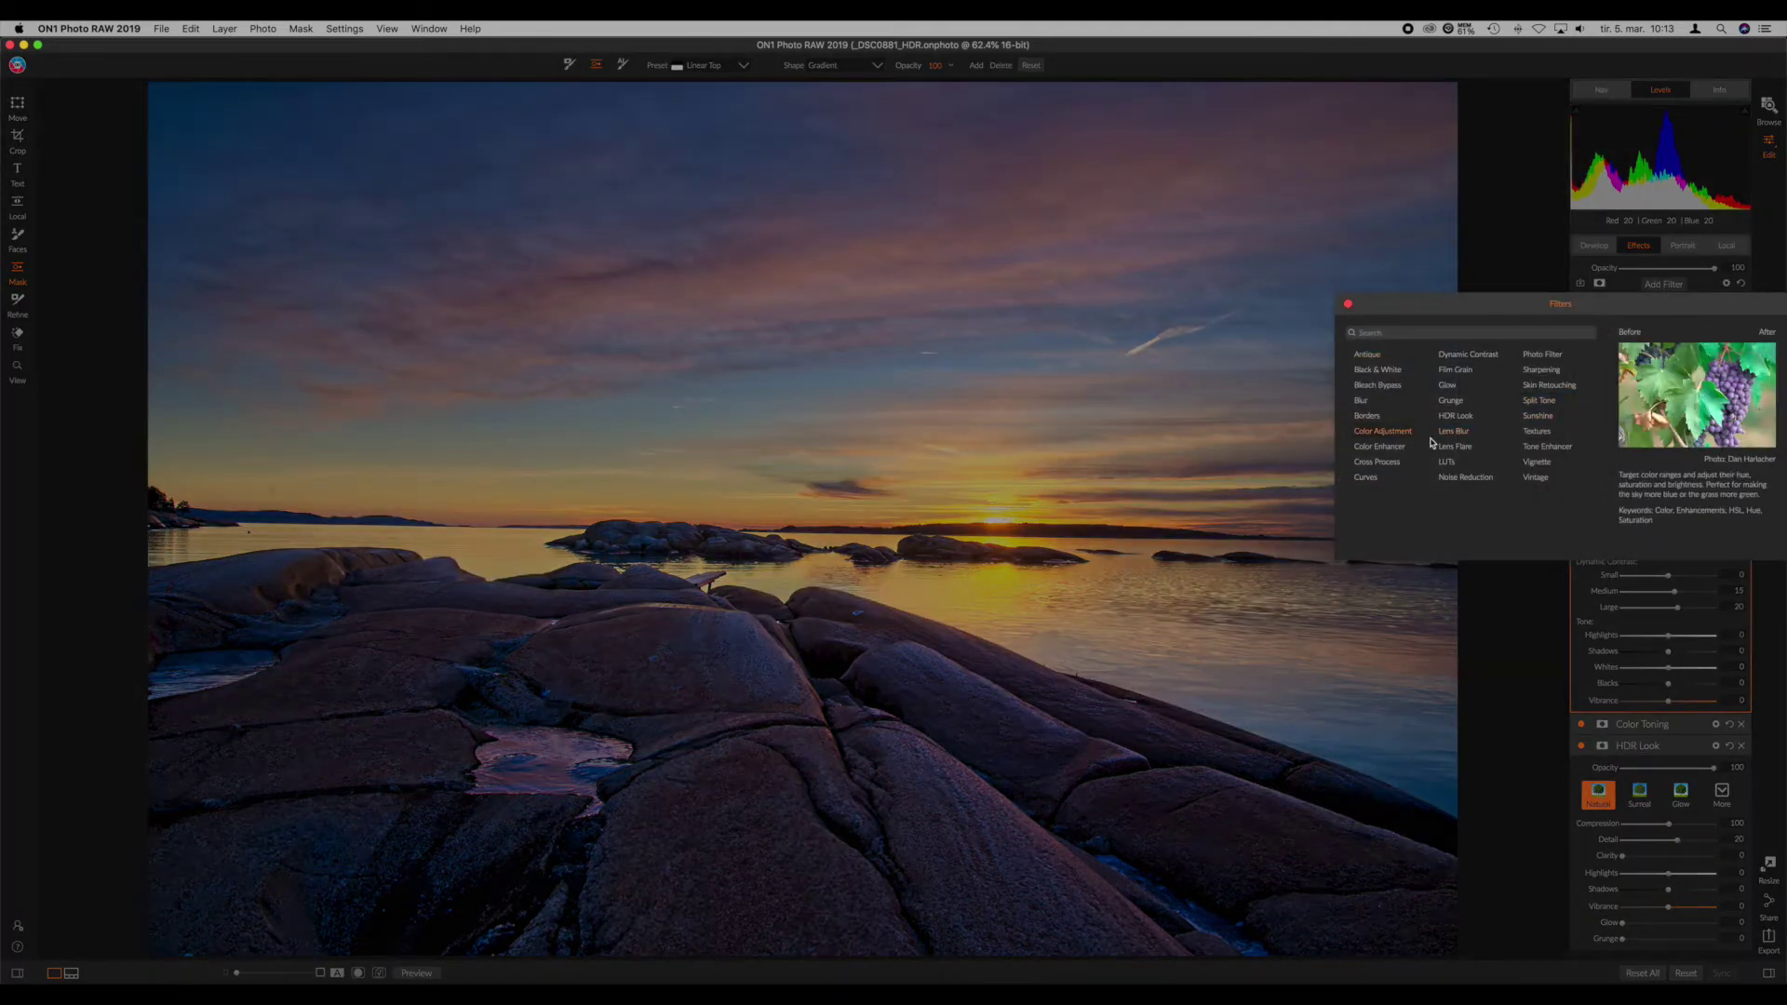
{"action": "left_click", "coordinate": [1400, 434]}
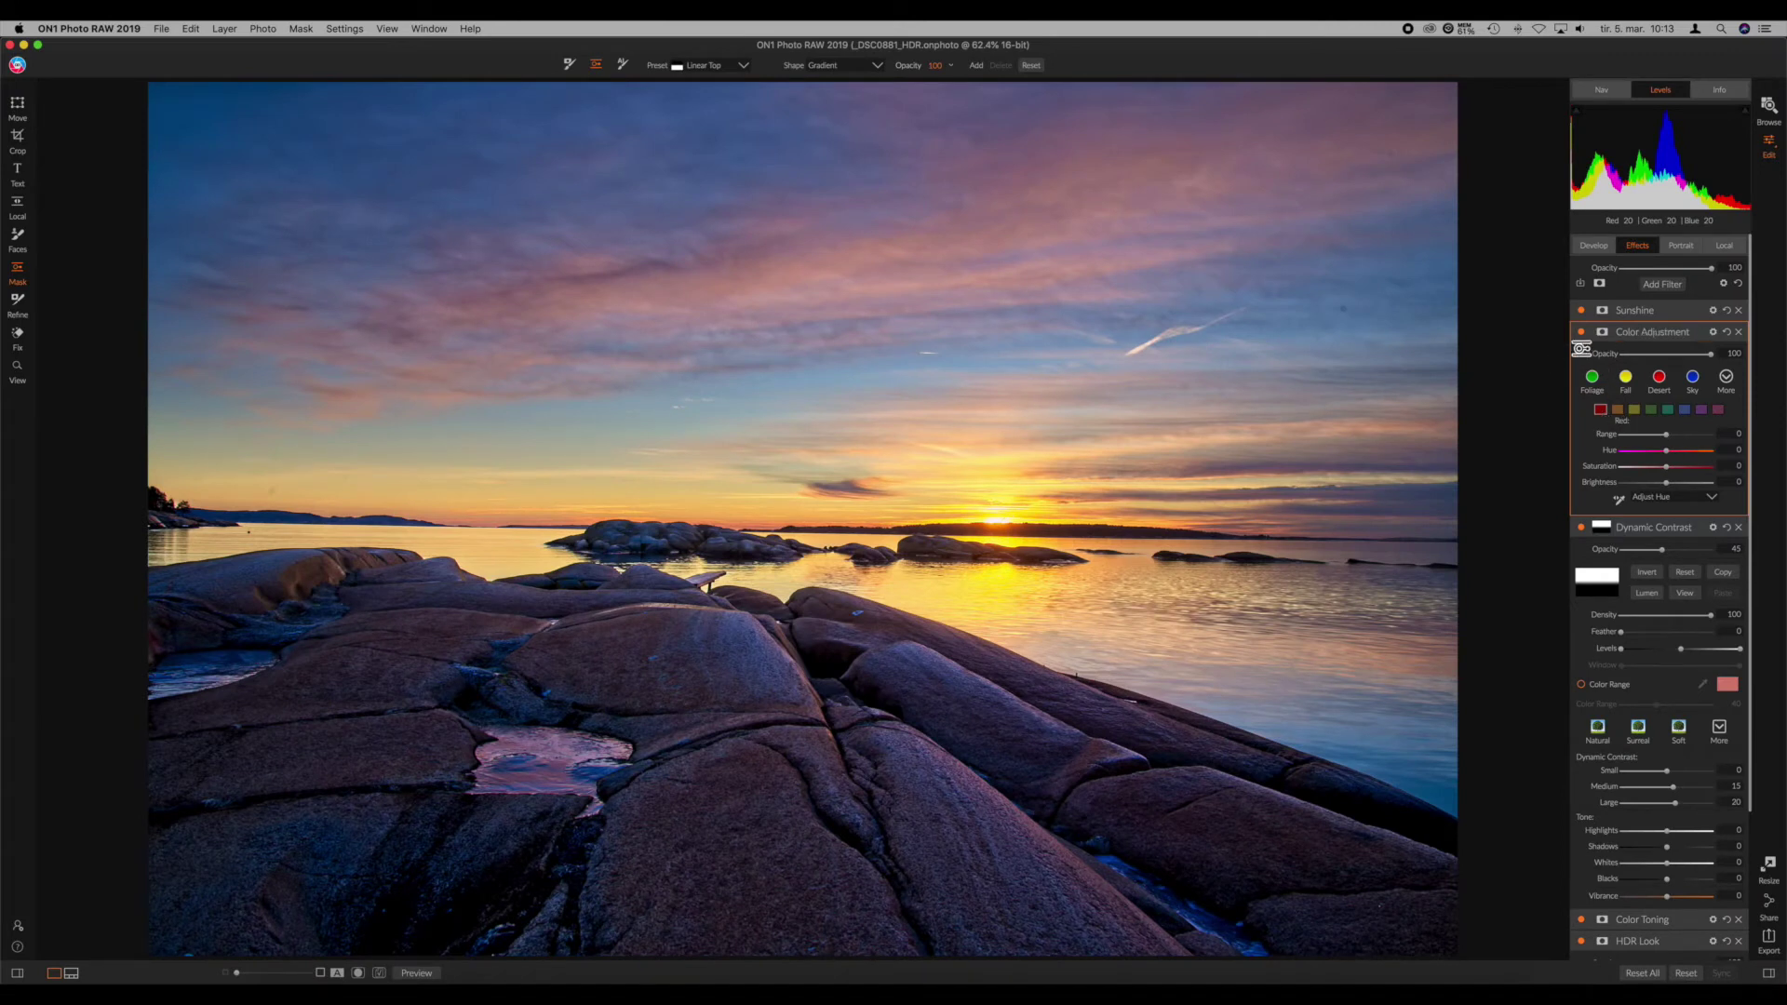
{"action": "left_click", "coordinate": [1602, 334]}
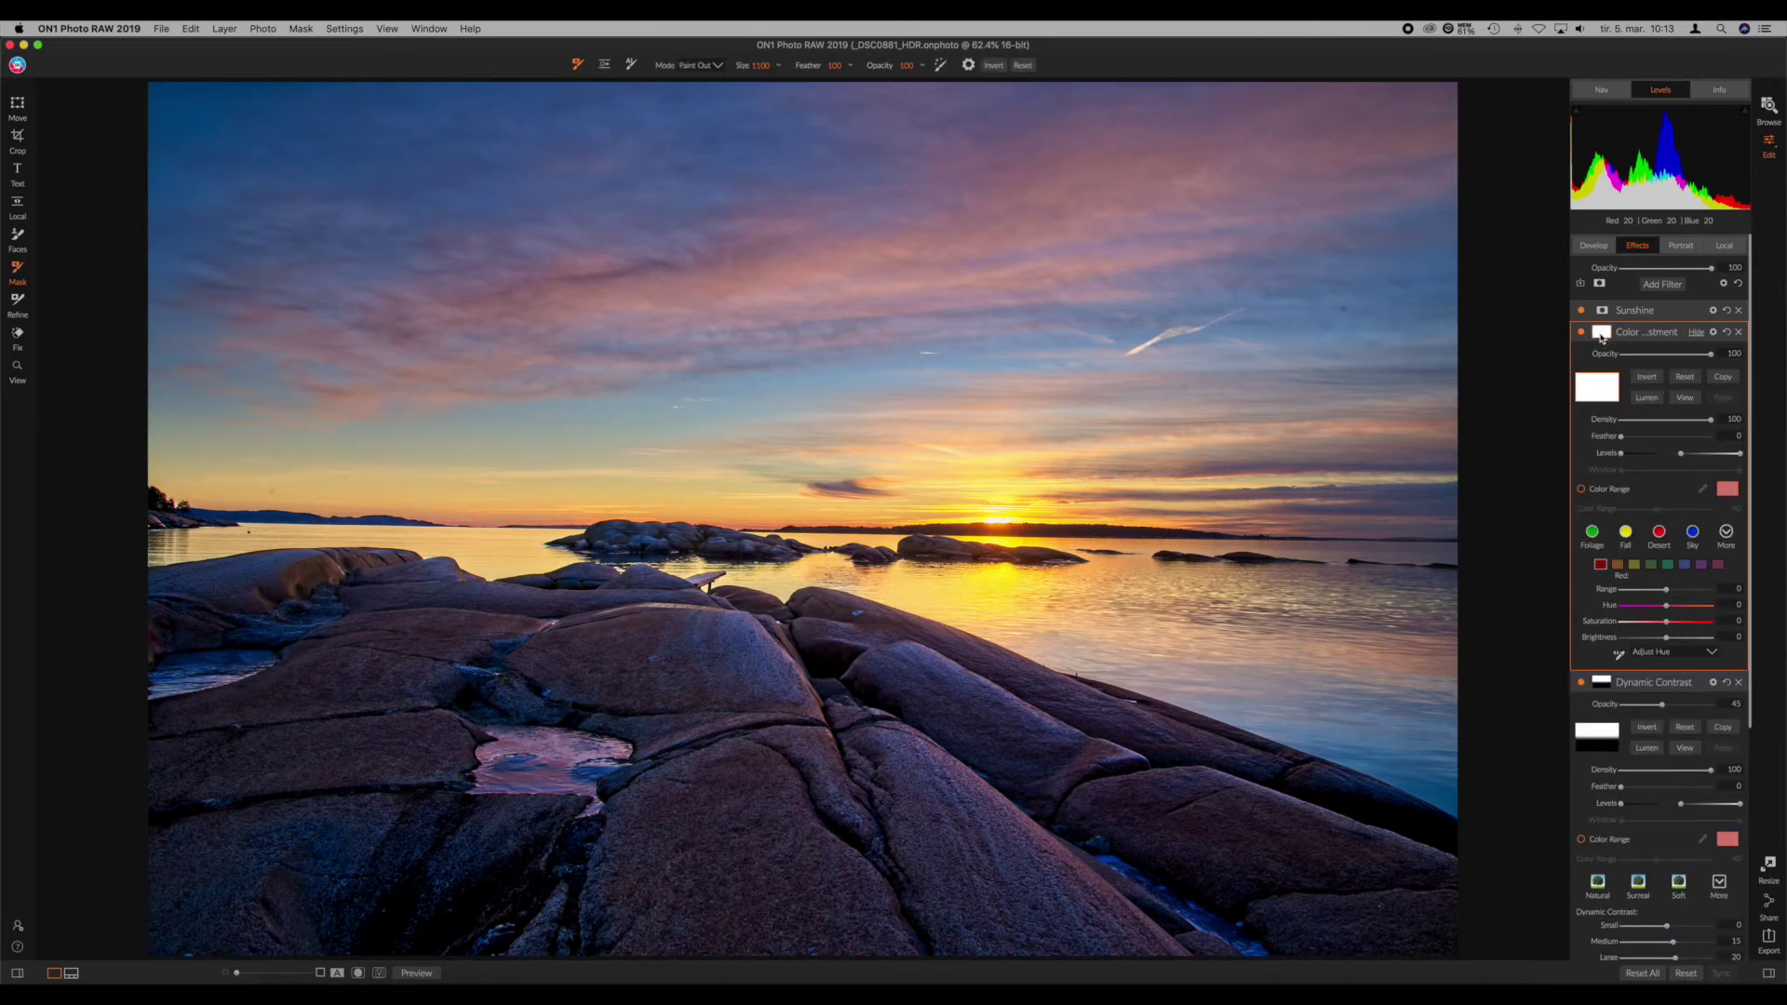
{"action": "left_click", "coordinate": [702, 67]}
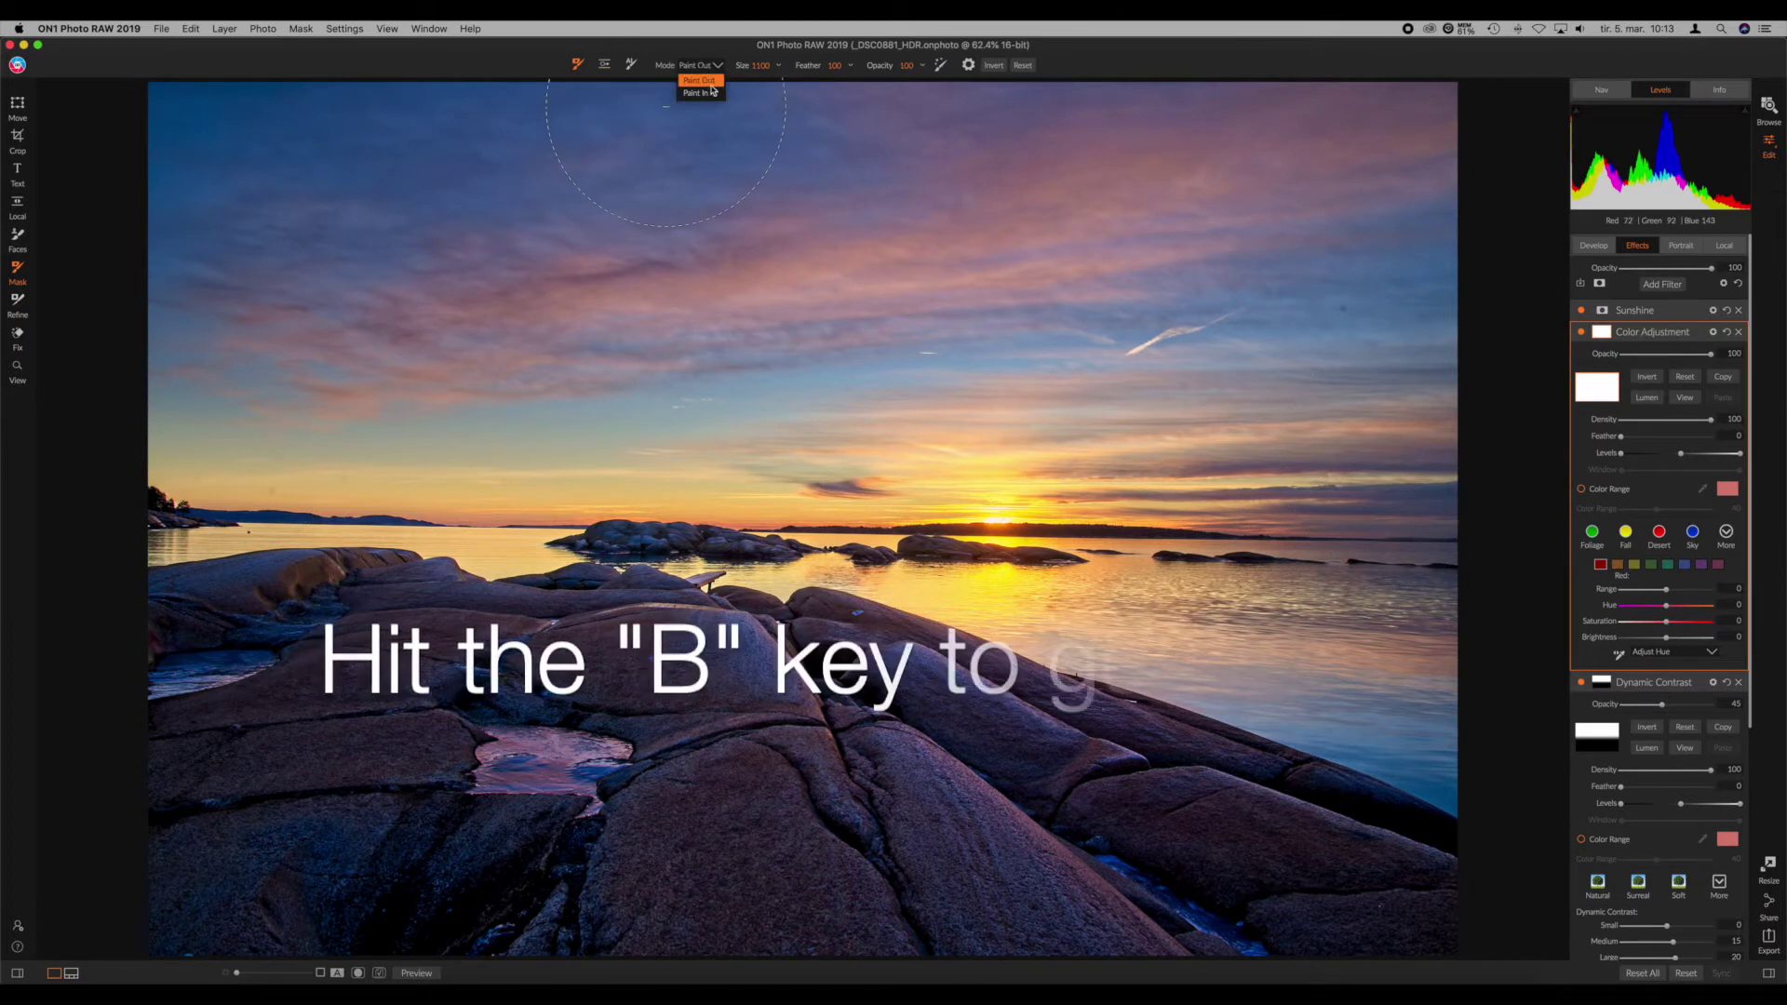
{"action": "left_click", "coordinate": [698, 88]}
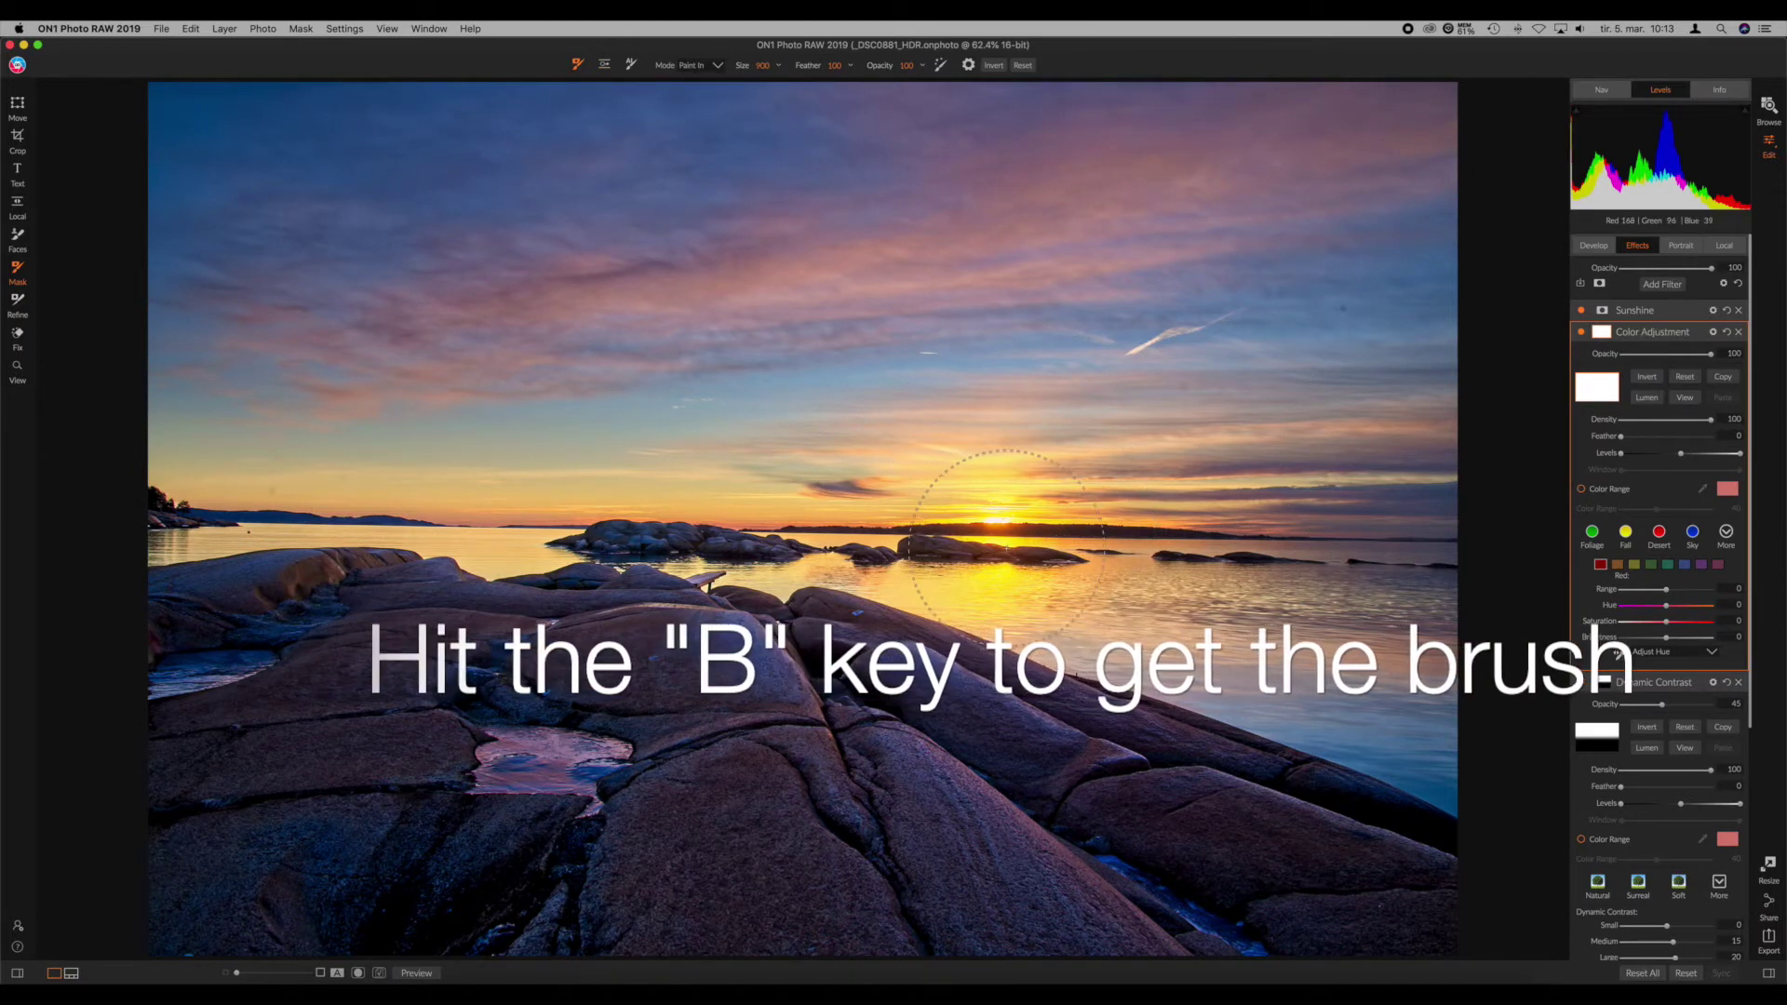
{"action": "key", "text": "bracketright"}
{"action": "key", "text": "bracketright"}
{"action": "key", "text": "bracketright"}
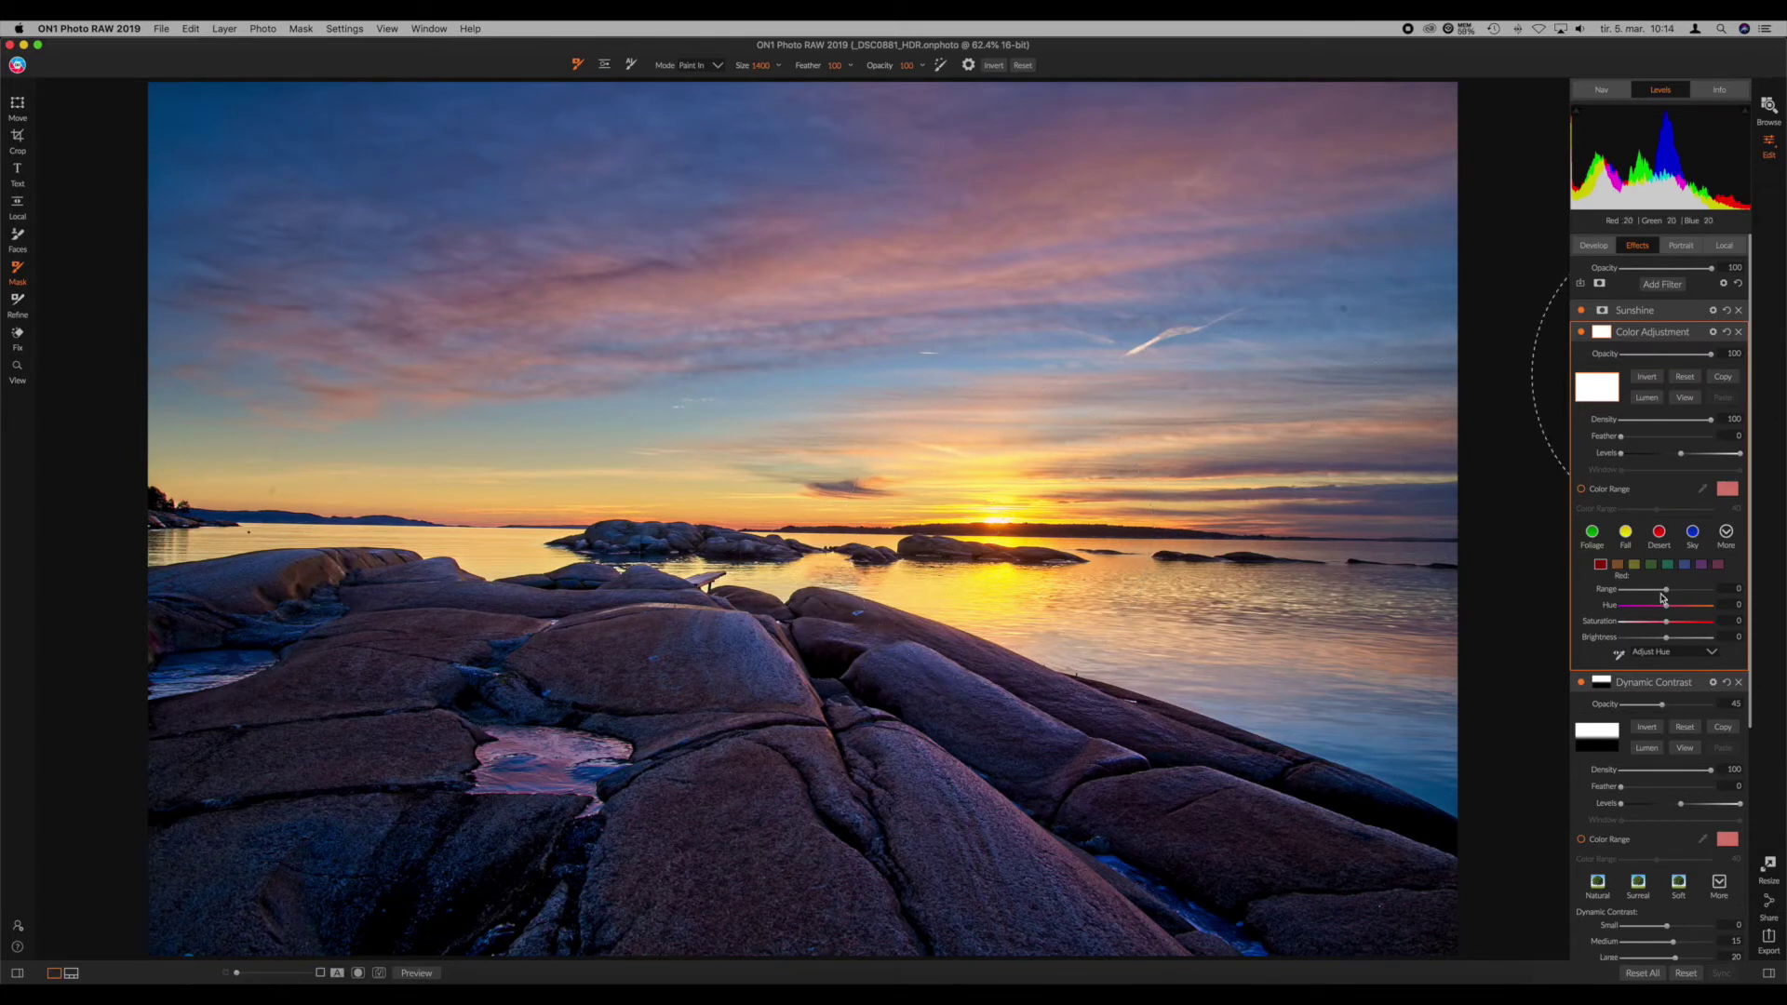
Step: Set the yellow saturation to -18, invert the mask to paint the effect in around the sun, and compare the result
{"action": "left_click", "coordinate": [1619, 565]}
{"action": "left_click", "coordinate": [1634, 564]}
{"action": "left_click_drag", "start_coordinate": [1666, 621], "coordinate": [1648, 620]}
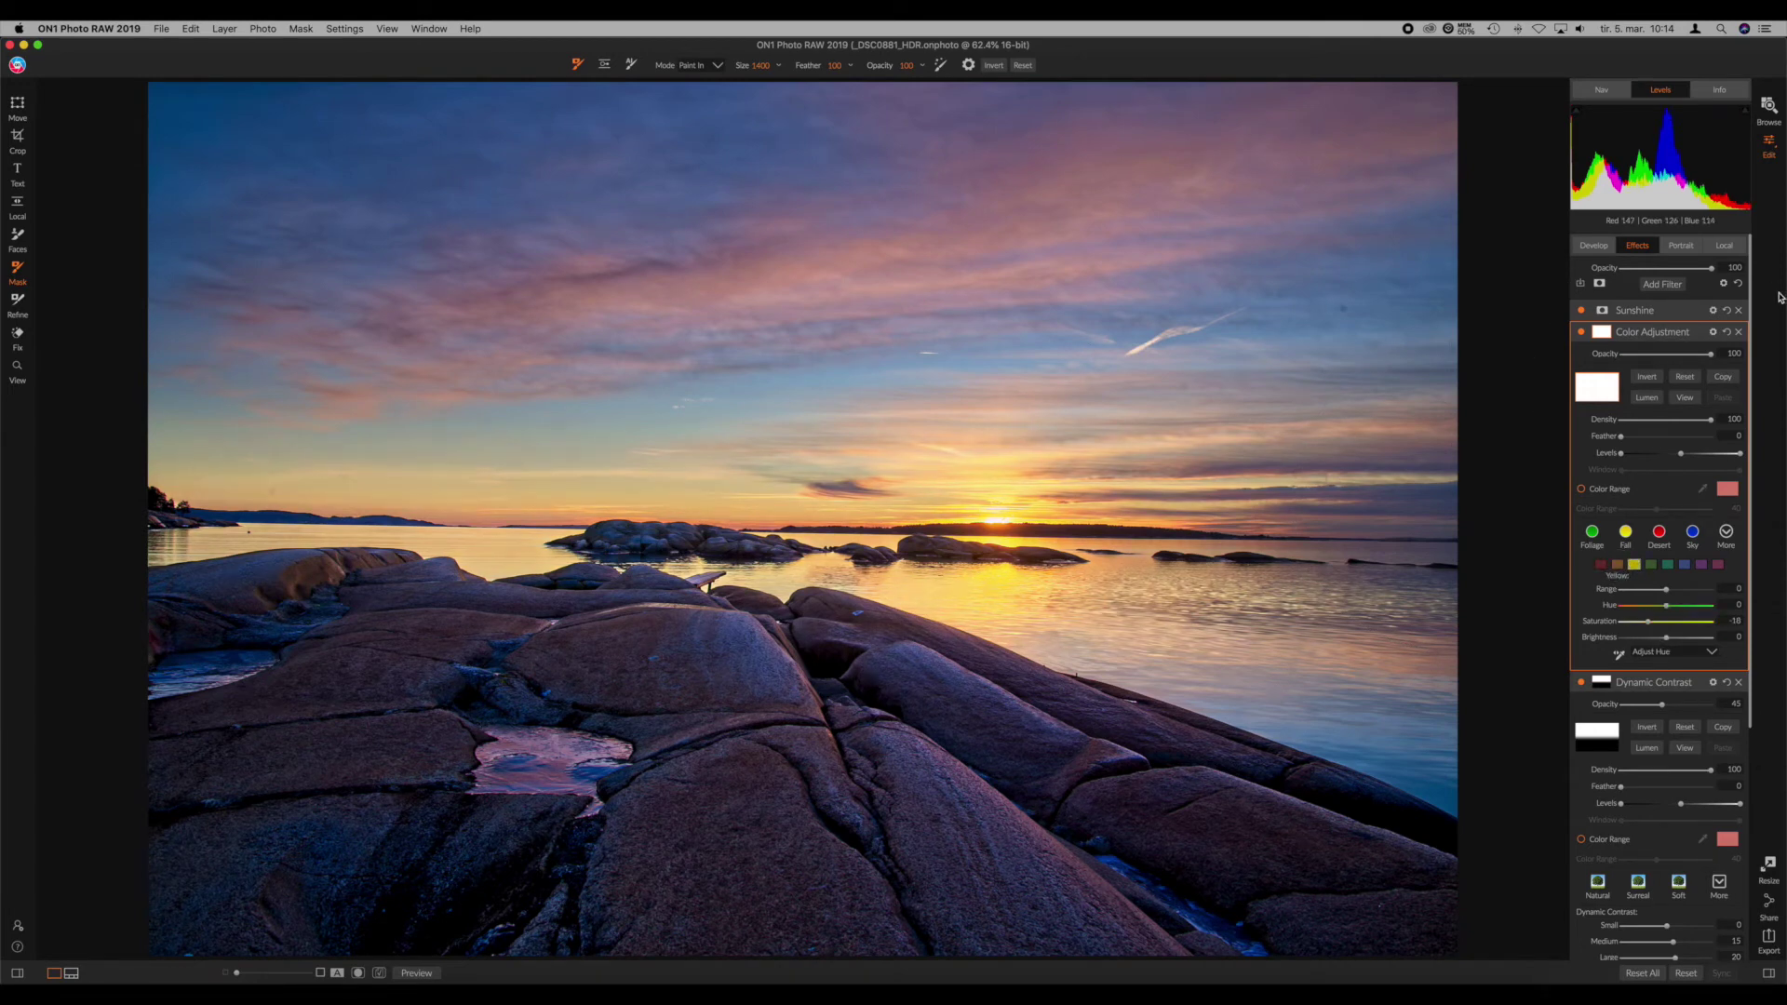
{"action": "left_click", "coordinate": [1649, 378]}
{"action": "left_click", "coordinate": [987, 552]}
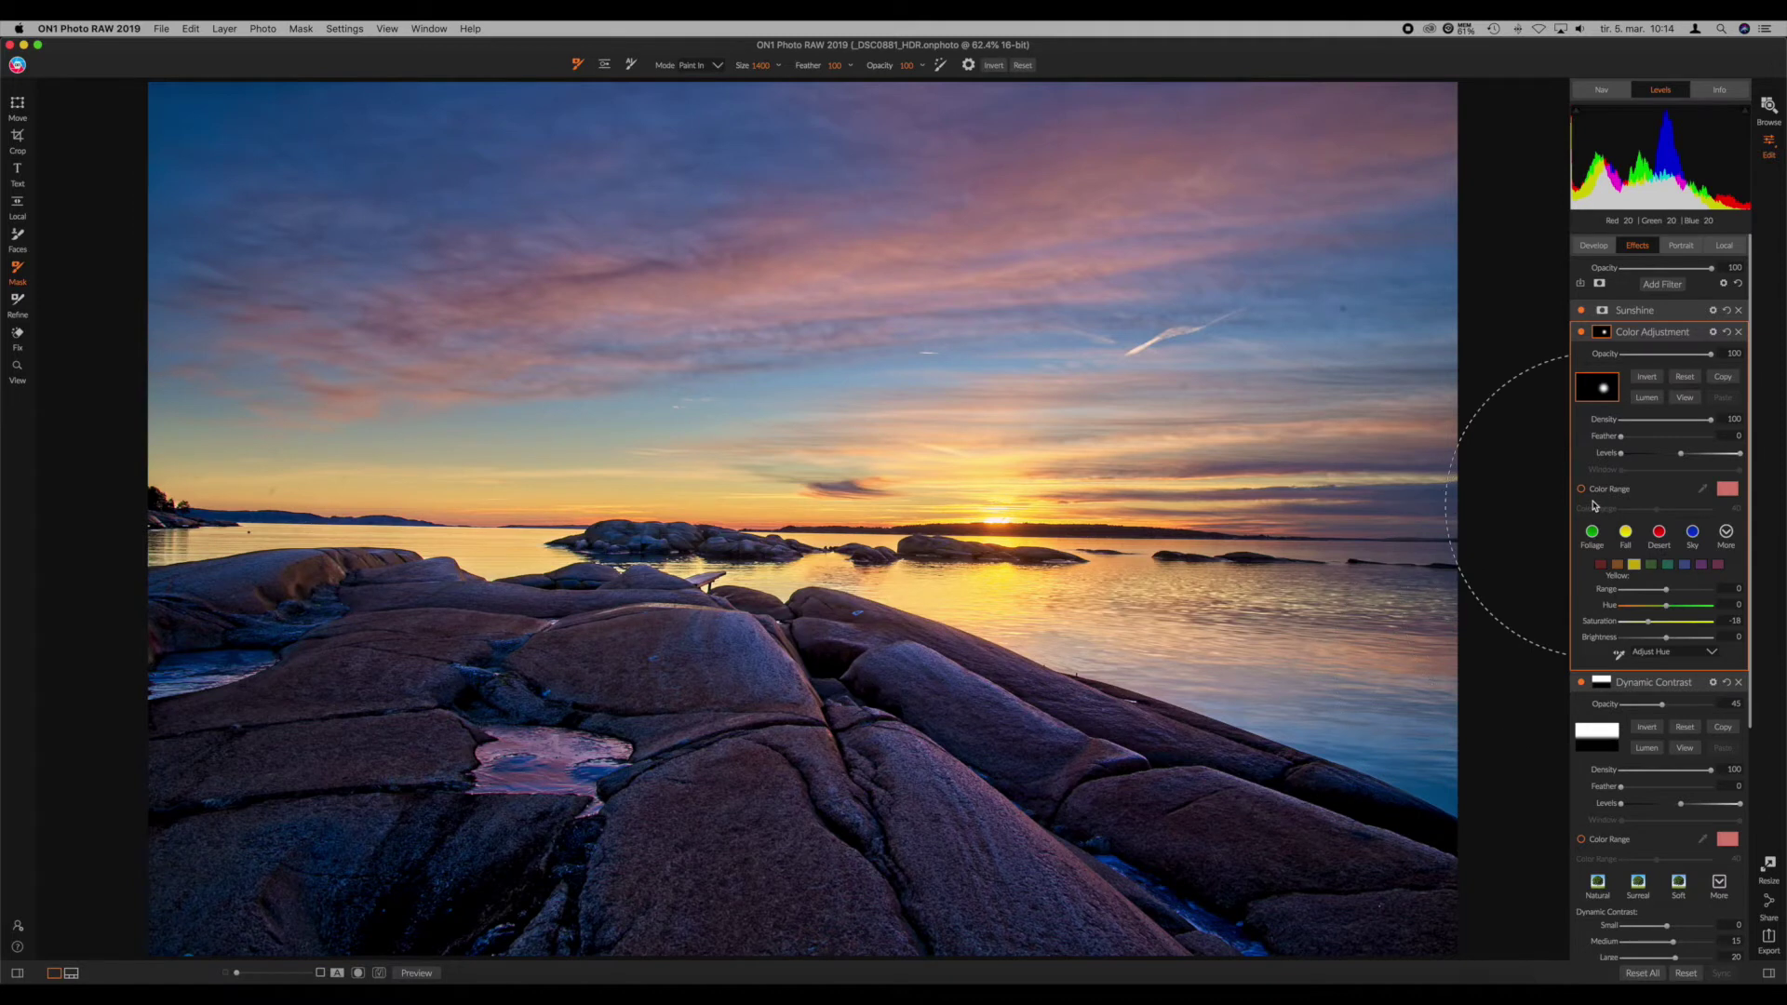
{"action": "left_click", "coordinate": [1581, 333]}
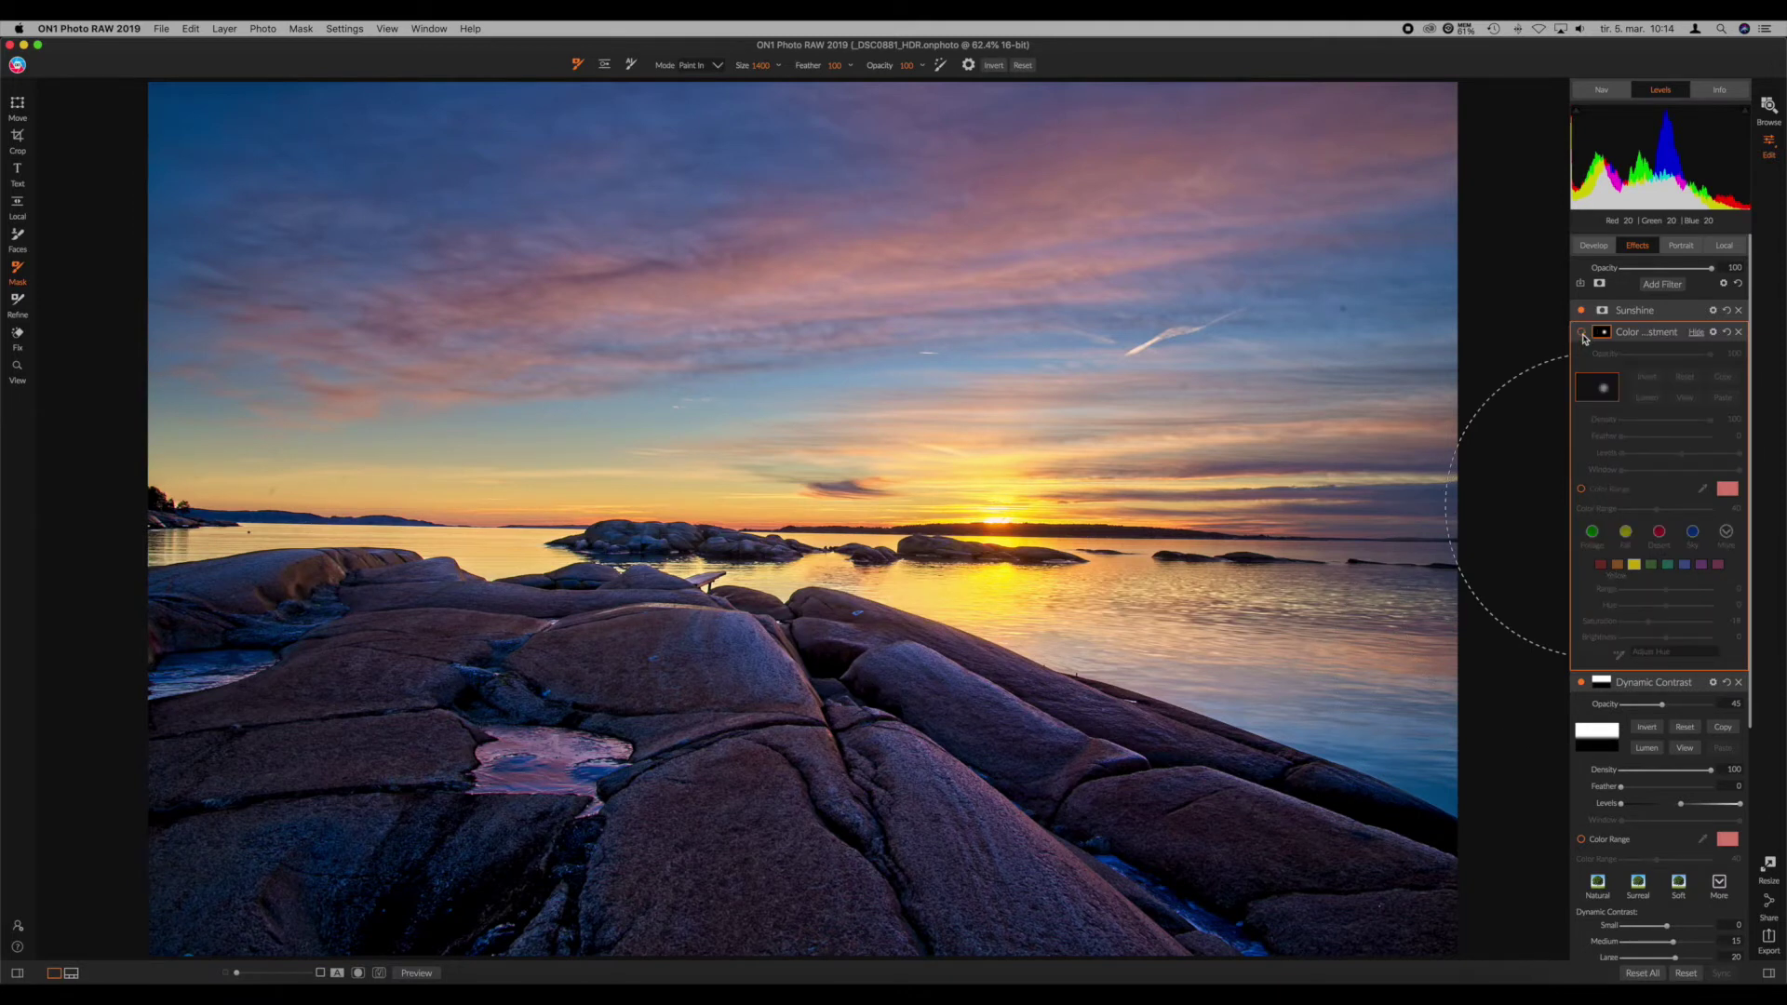
{"action": "left_click", "coordinate": [1581, 332]}
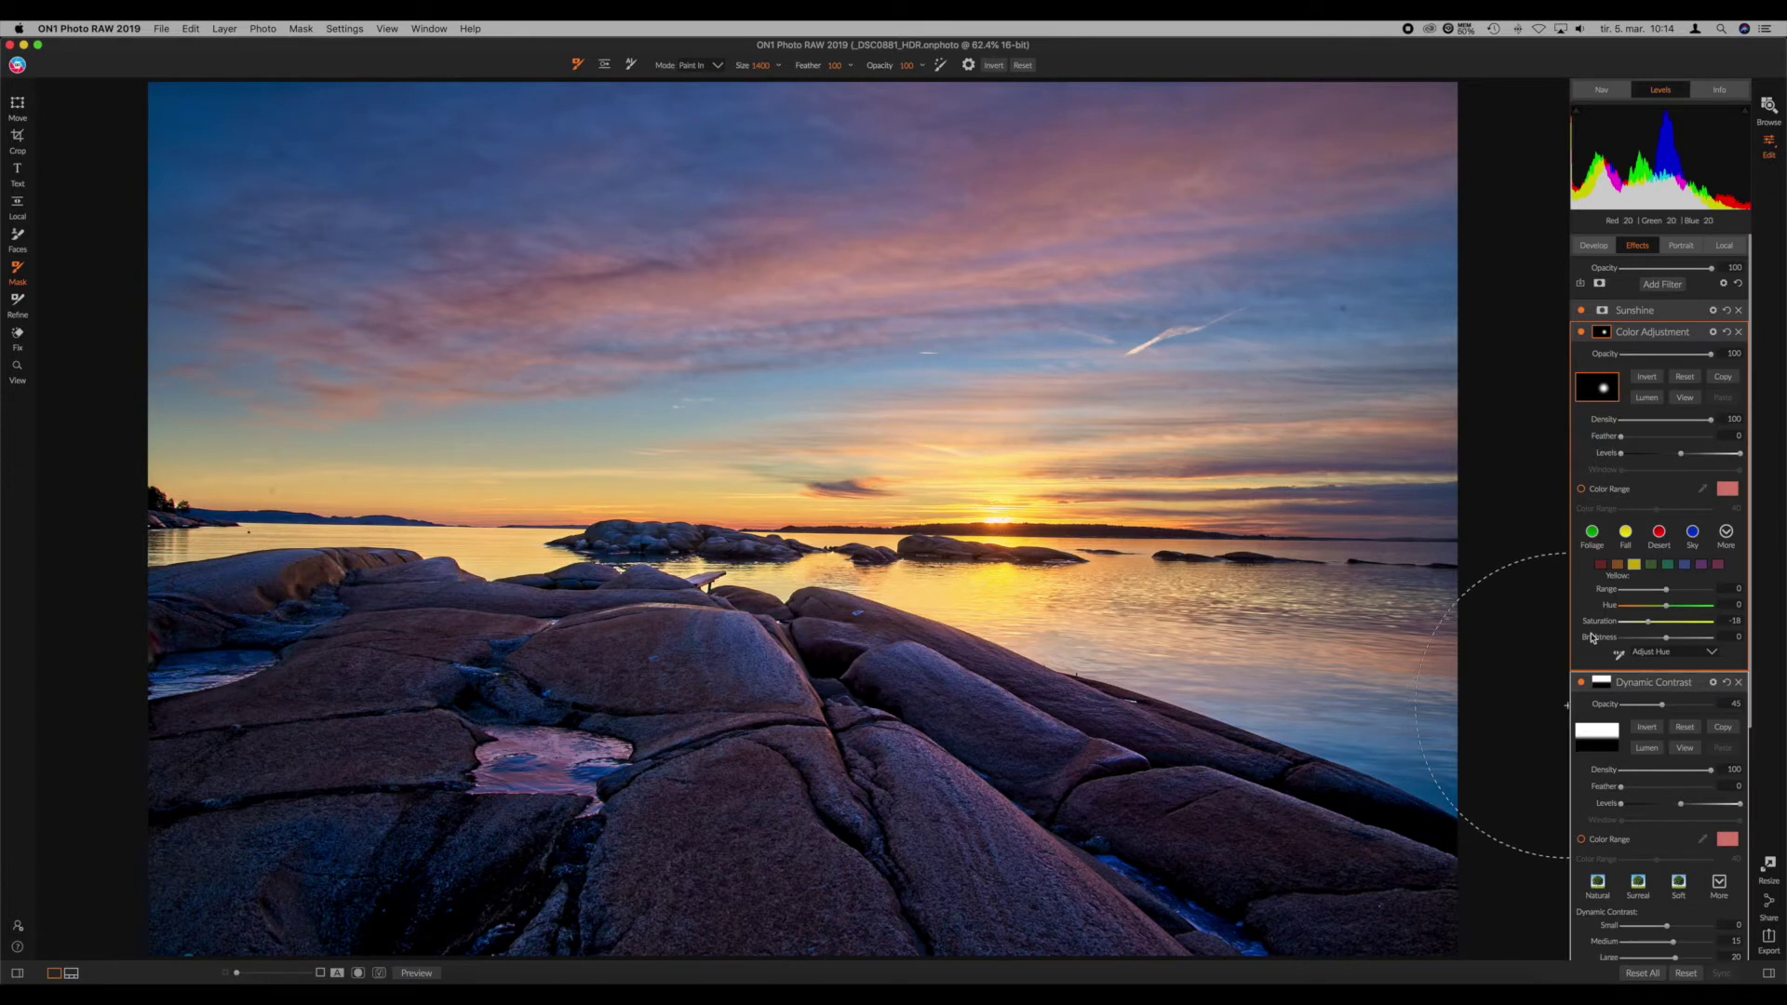
Step: Shift the orange hue to -8 and saturation to -14, and raise the brightness of the oranges and yellows
{"action": "left_click", "coordinate": [1618, 565]}
{"action": "left_click", "coordinate": [1660, 605]}
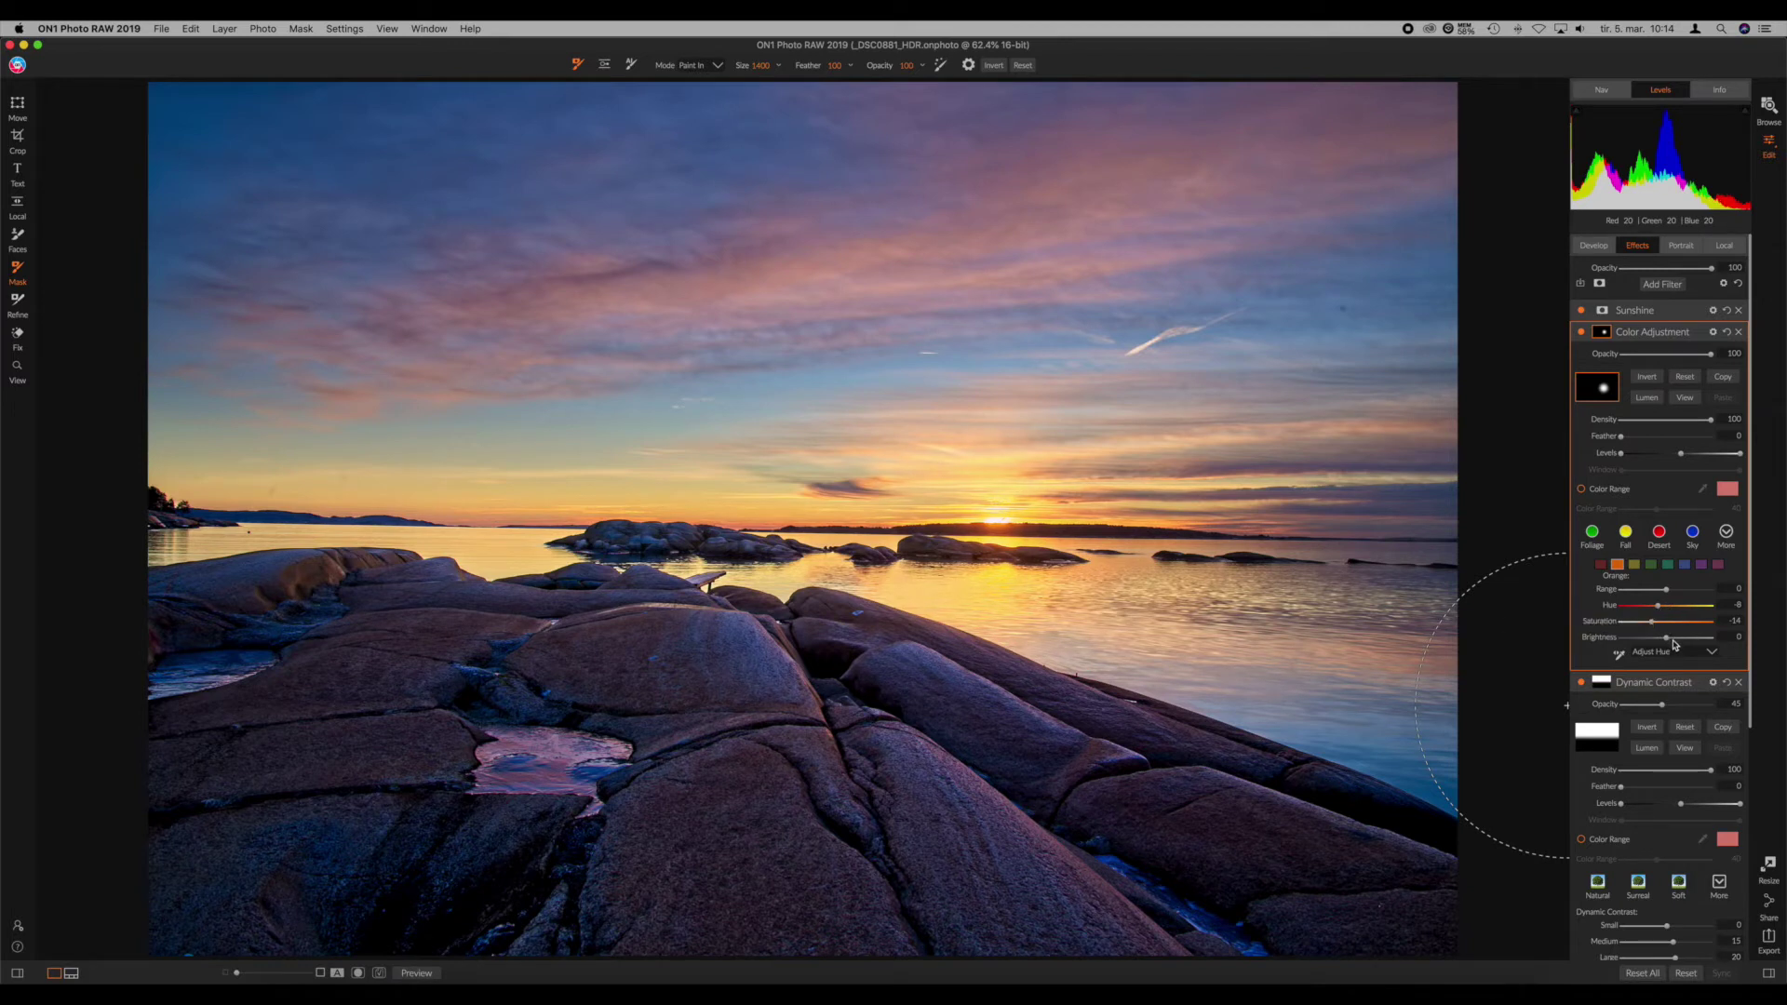
{"action": "left_click", "coordinate": [1672, 637]}
{"action": "left_click", "coordinate": [1634, 565]}
{"action": "double_click", "coordinate": [1611, 606]}
{"action": "left_click_drag", "start_coordinate": [1670, 639], "coordinate": [1678, 638]}
Step: Collapse the Color Adjustment, Dynamic Contrast and HDR Look filters and switch to the View tool
{"action": "left_click", "coordinate": [1694, 337]}
{"action": "key", "text": "z"}
{"action": "left_click", "coordinate": [1699, 355]}
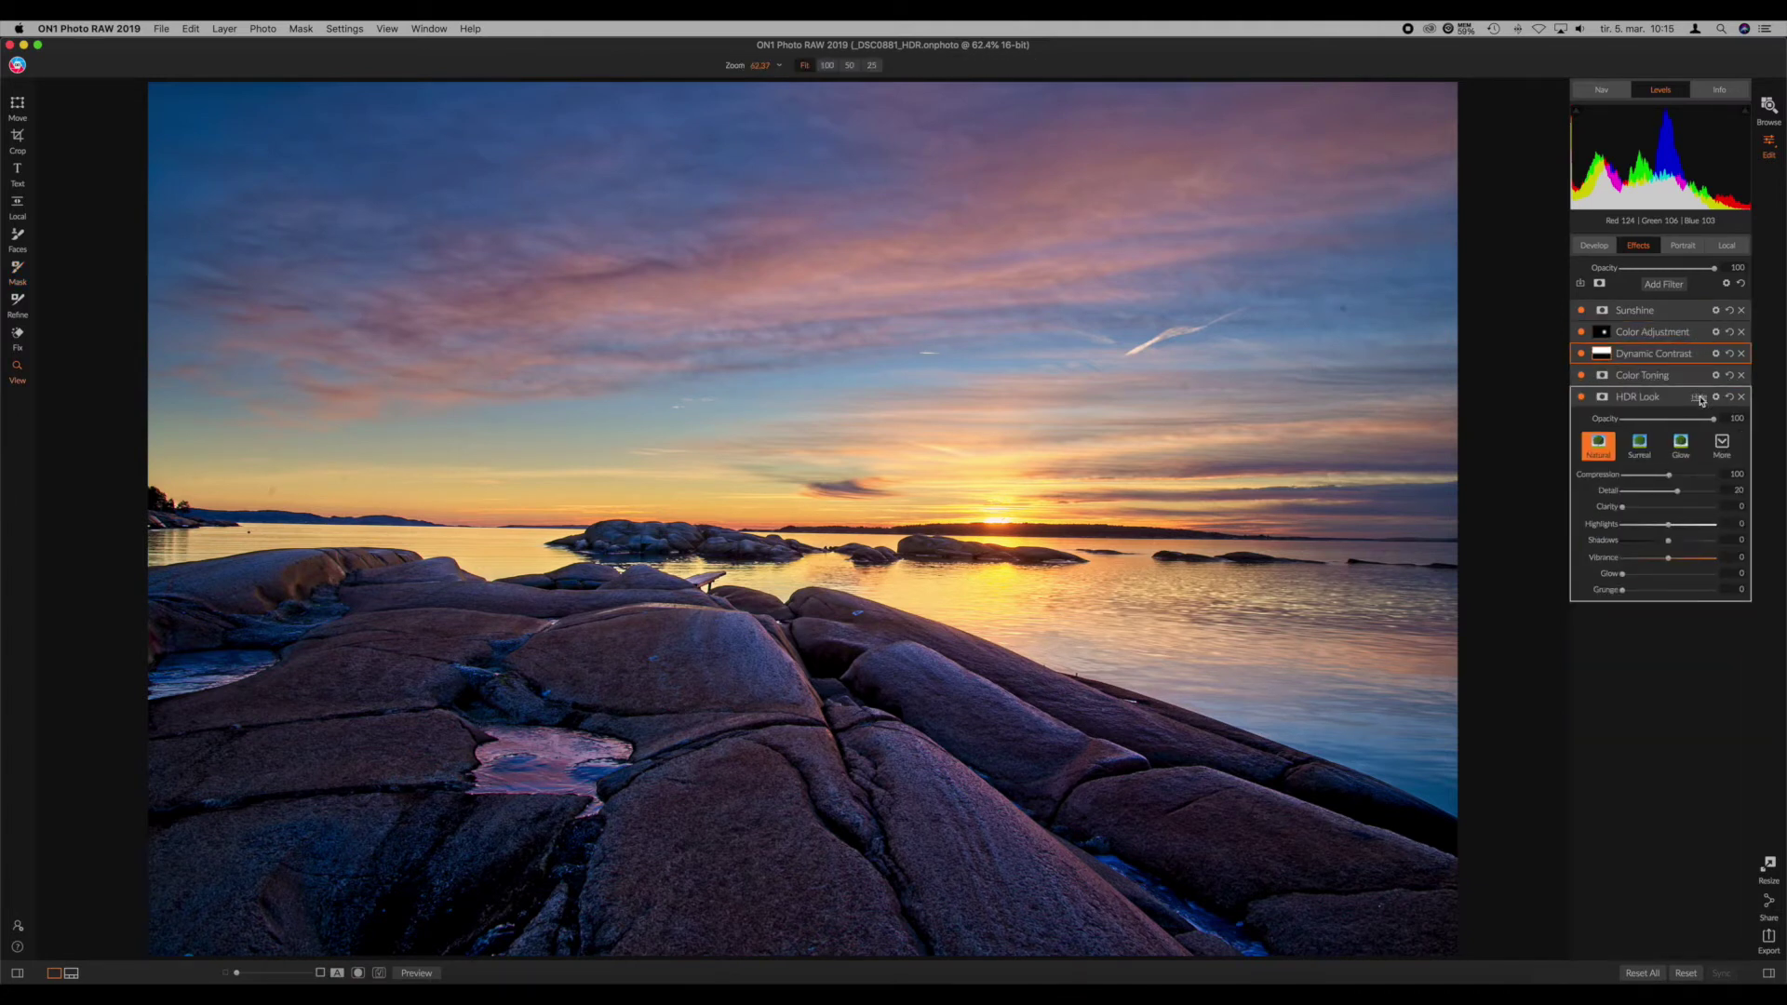
{"action": "left_click", "coordinate": [1699, 399]}
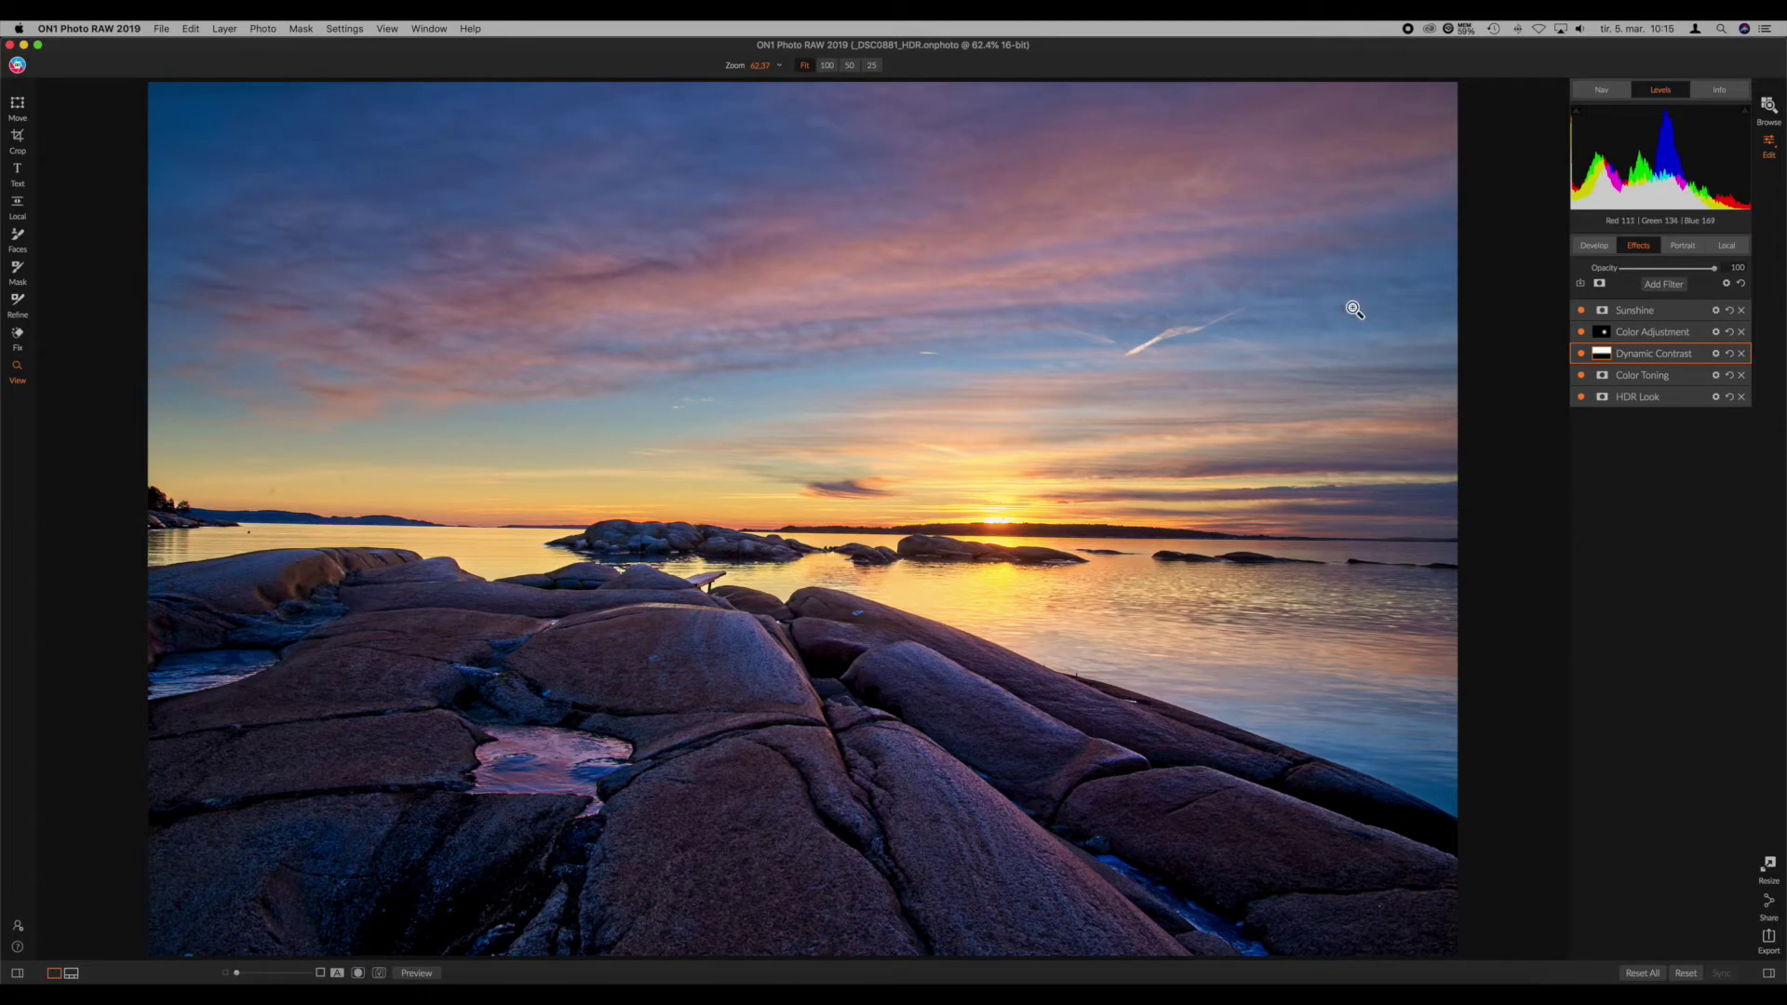
Step: Add a Vignette filter with the Big Softy preset, set its feather to 0 to expose its edge, and compare it on and off
{"action": "left_click", "coordinate": [1665, 285]}
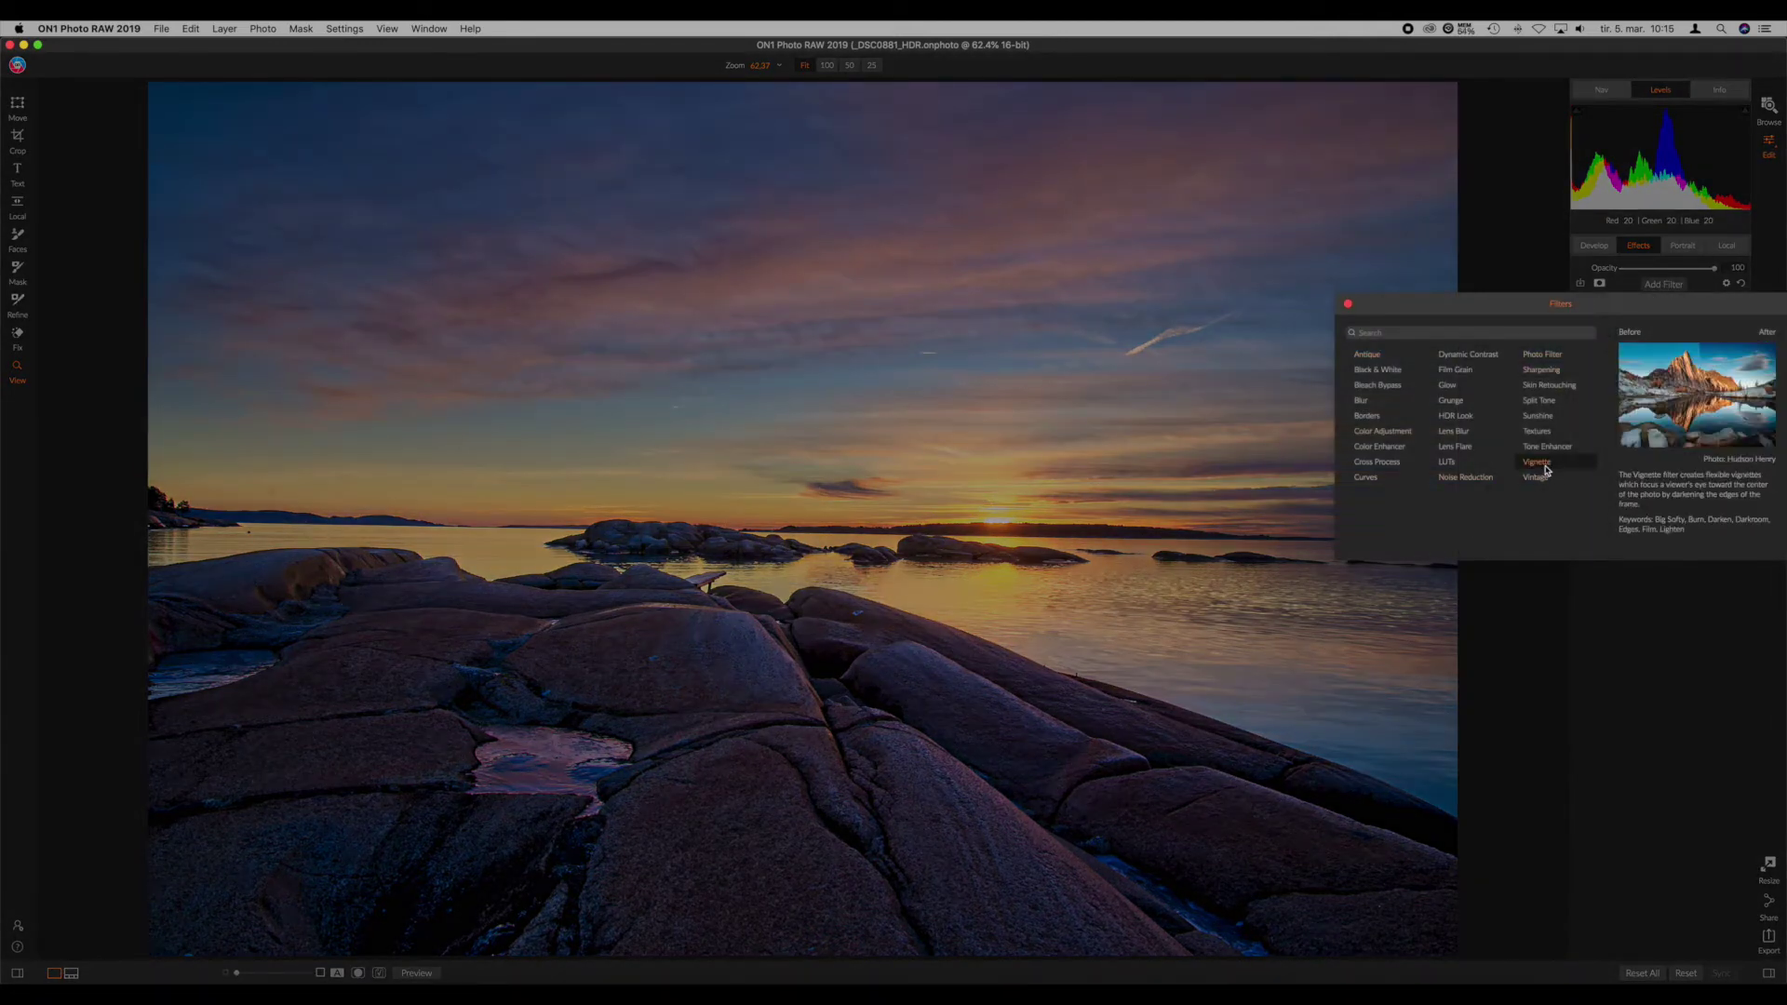
{"action": "left_click", "coordinate": [1540, 462]}
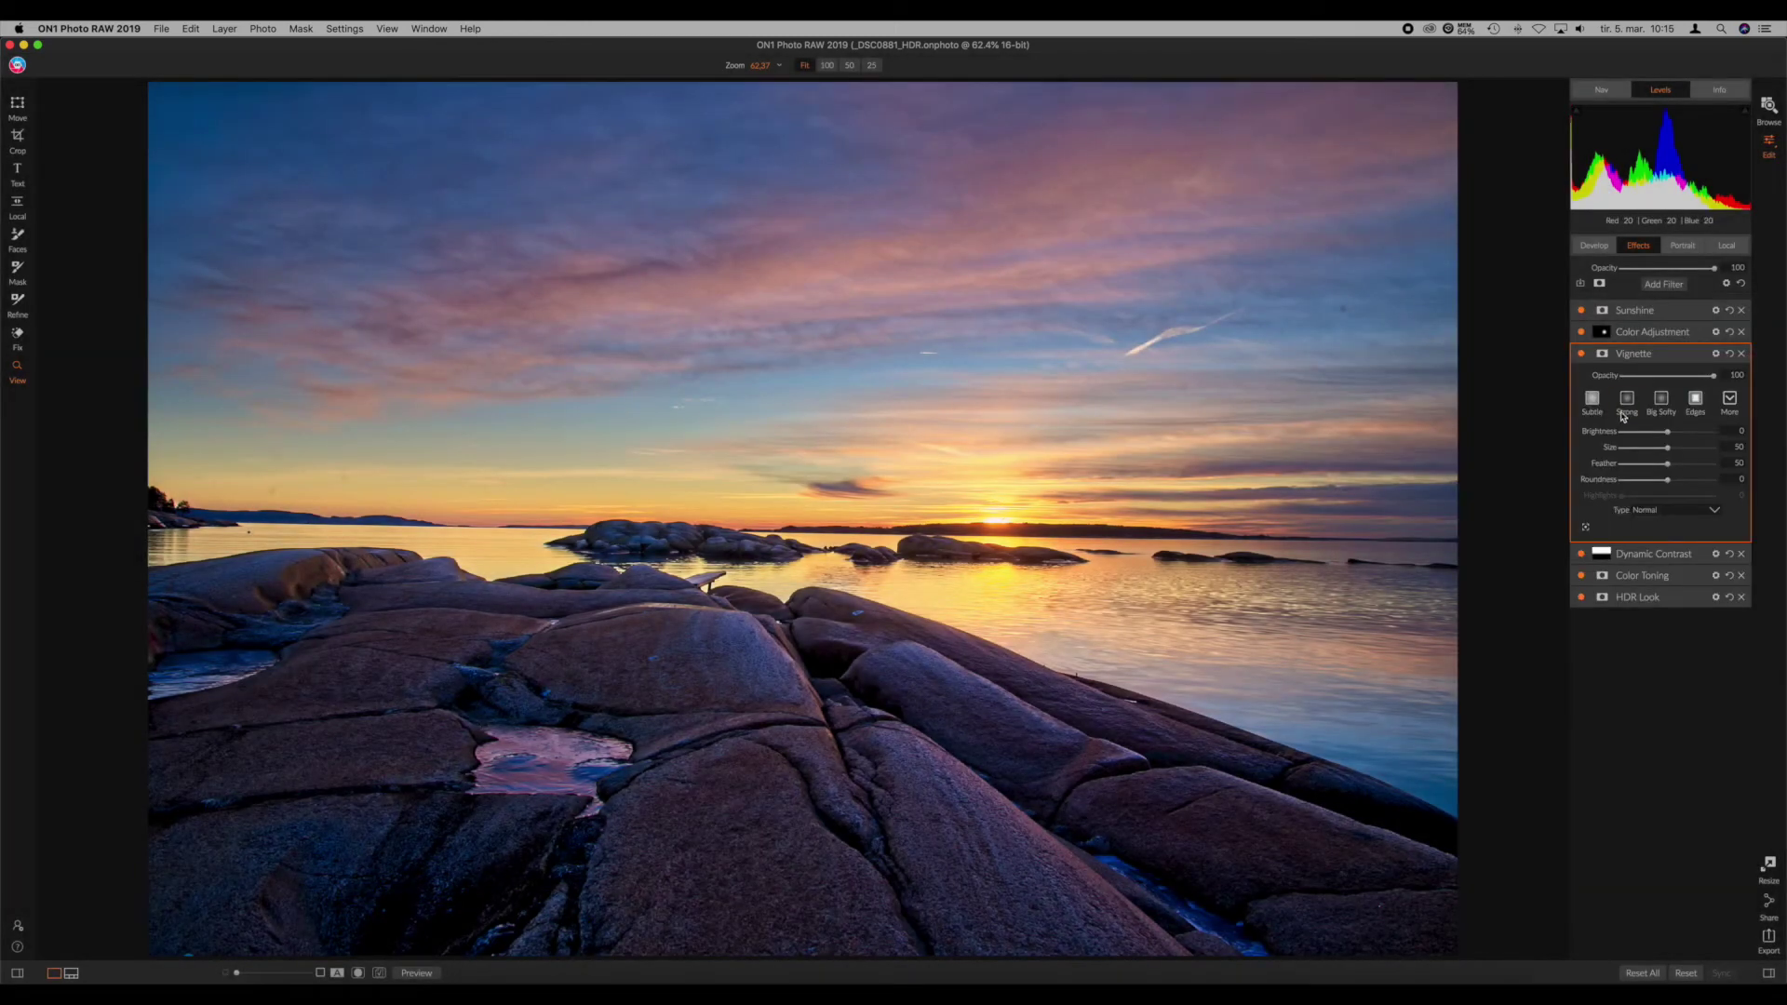
{"action": "left_click", "coordinate": [1661, 400]}
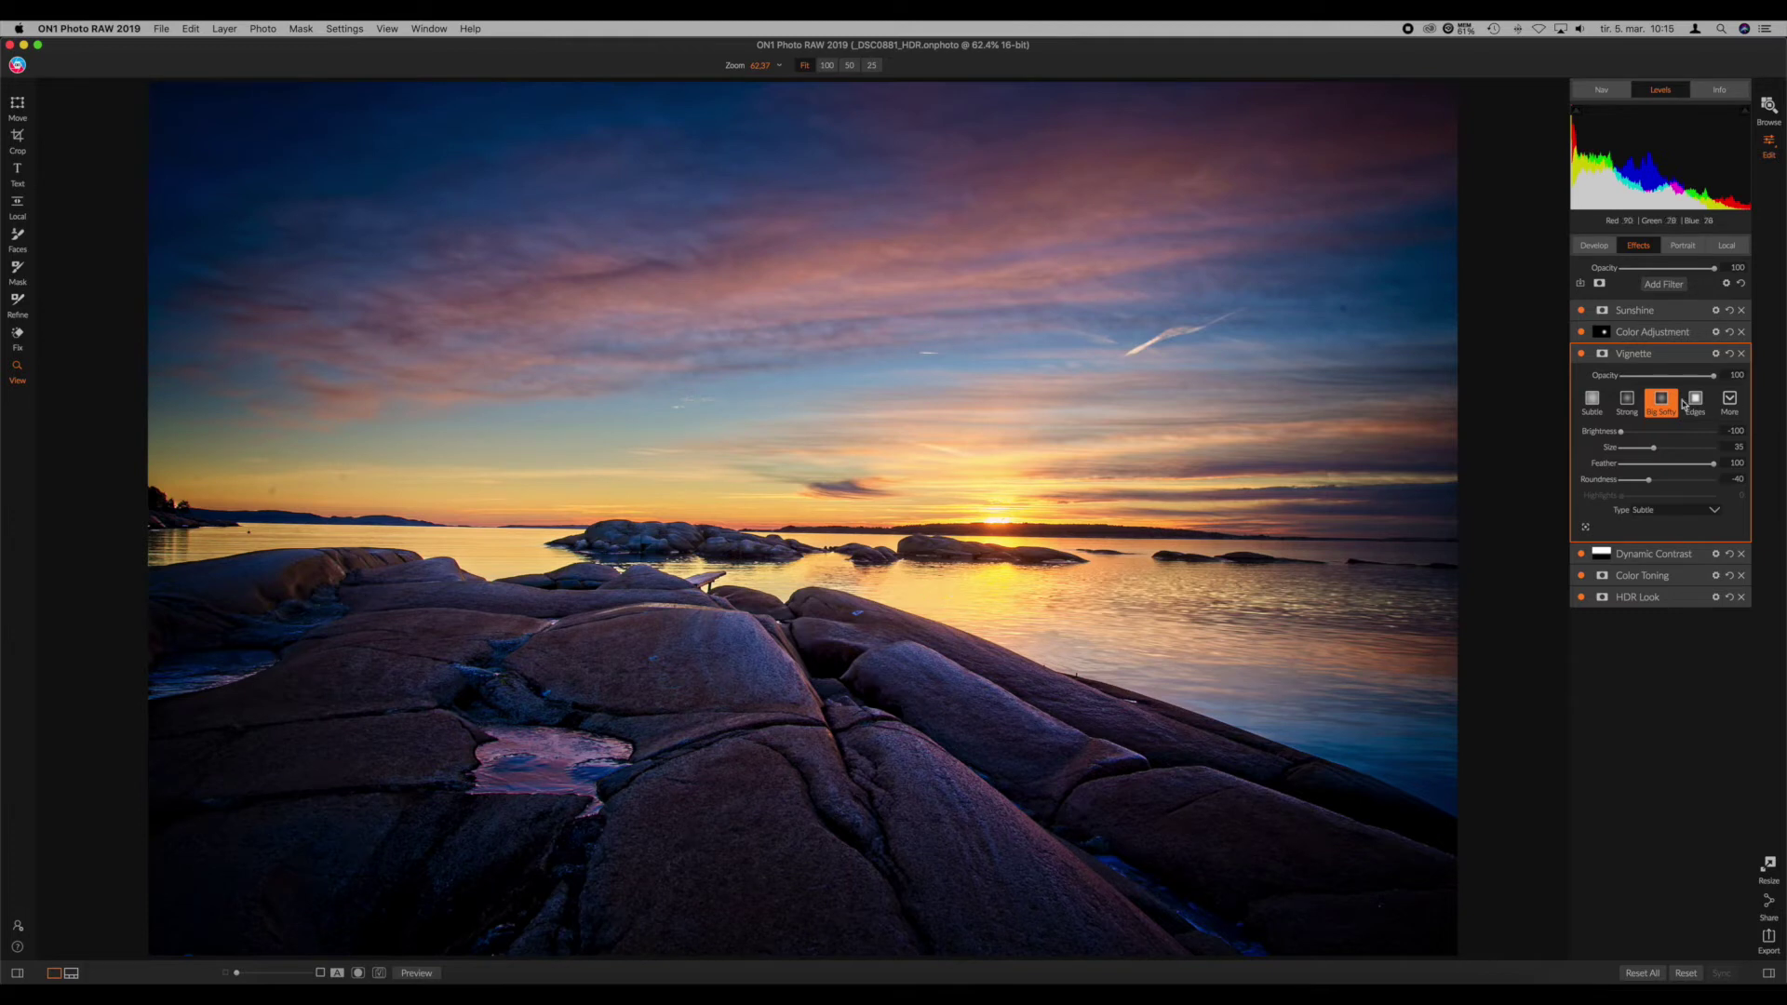
{"action": "left_click", "coordinate": [1621, 464]}
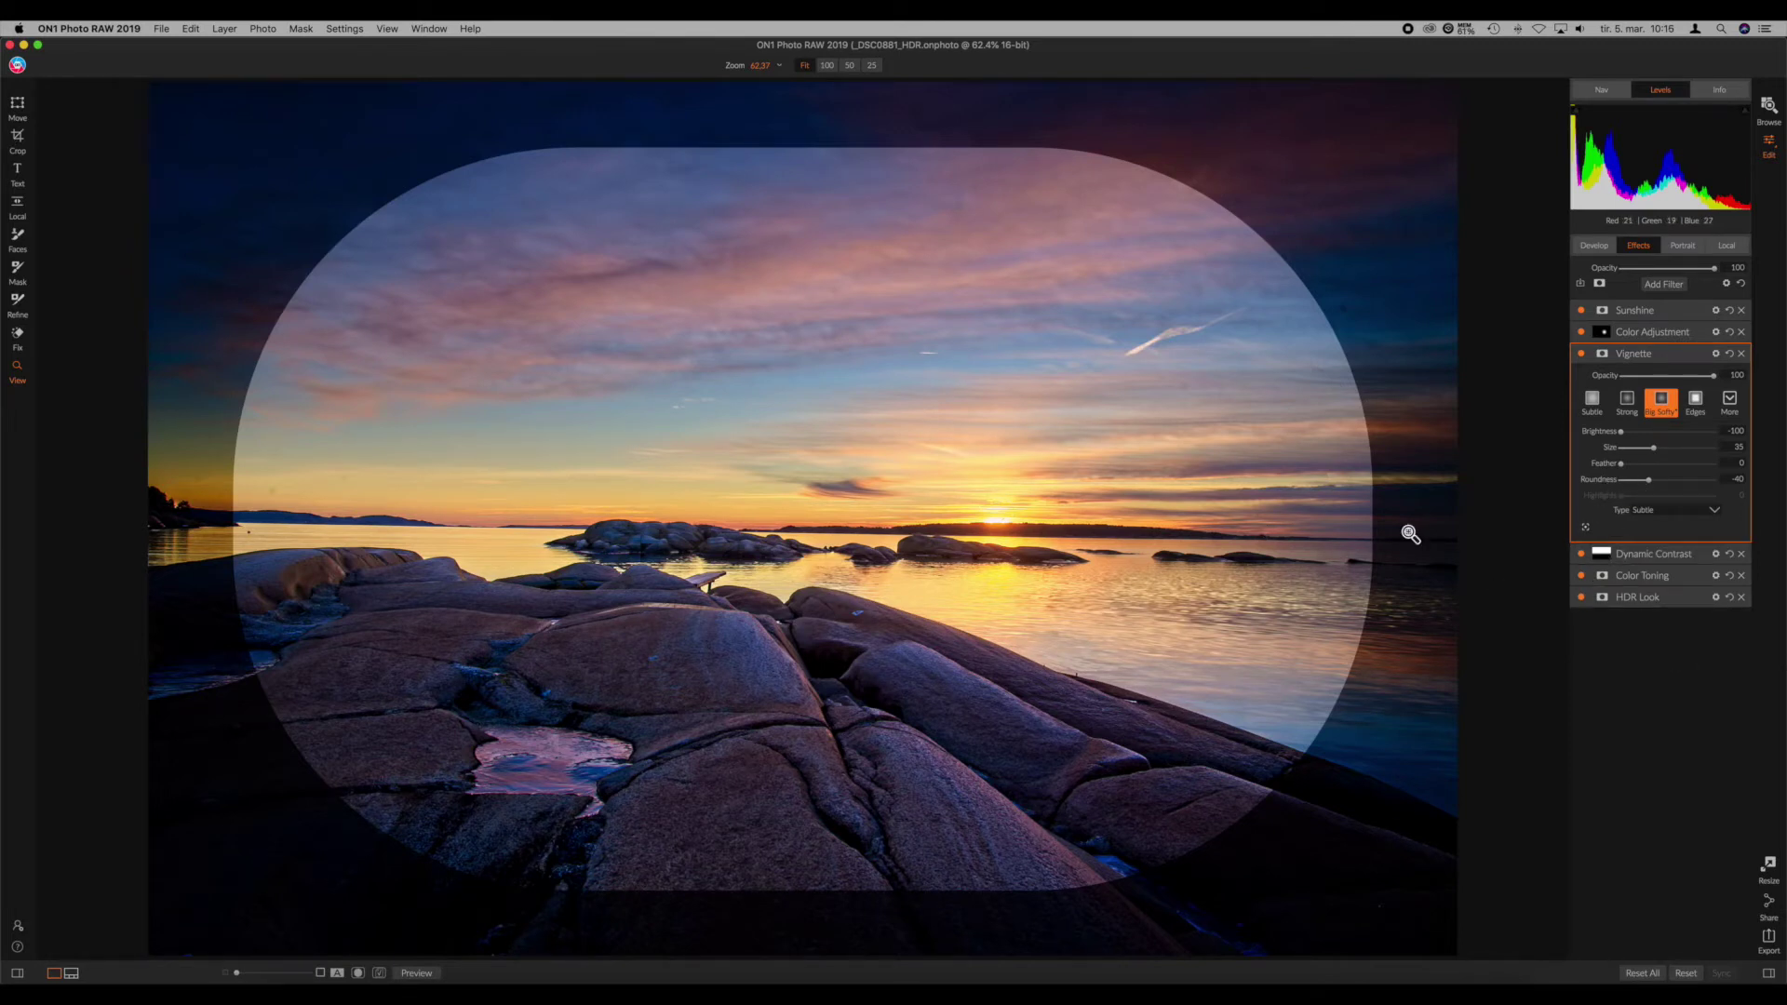
{"action": "left_click", "coordinate": [1581, 353]}
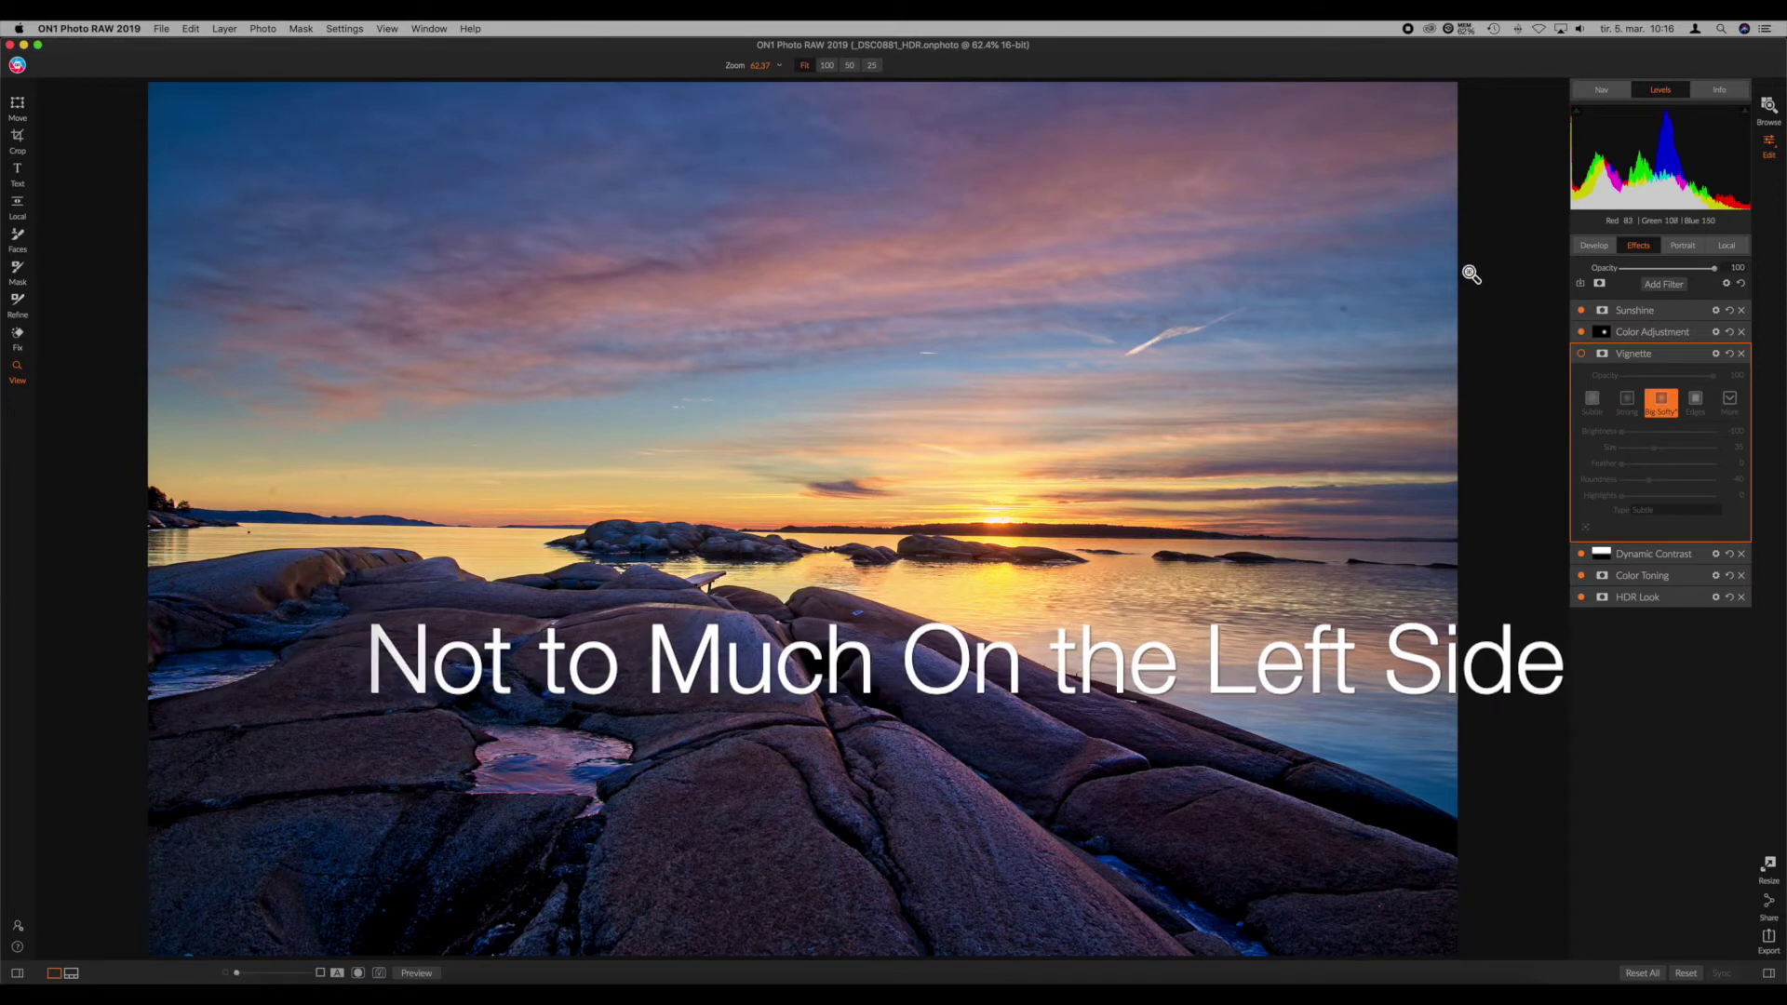
{"action": "left_click", "coordinate": [1580, 354]}
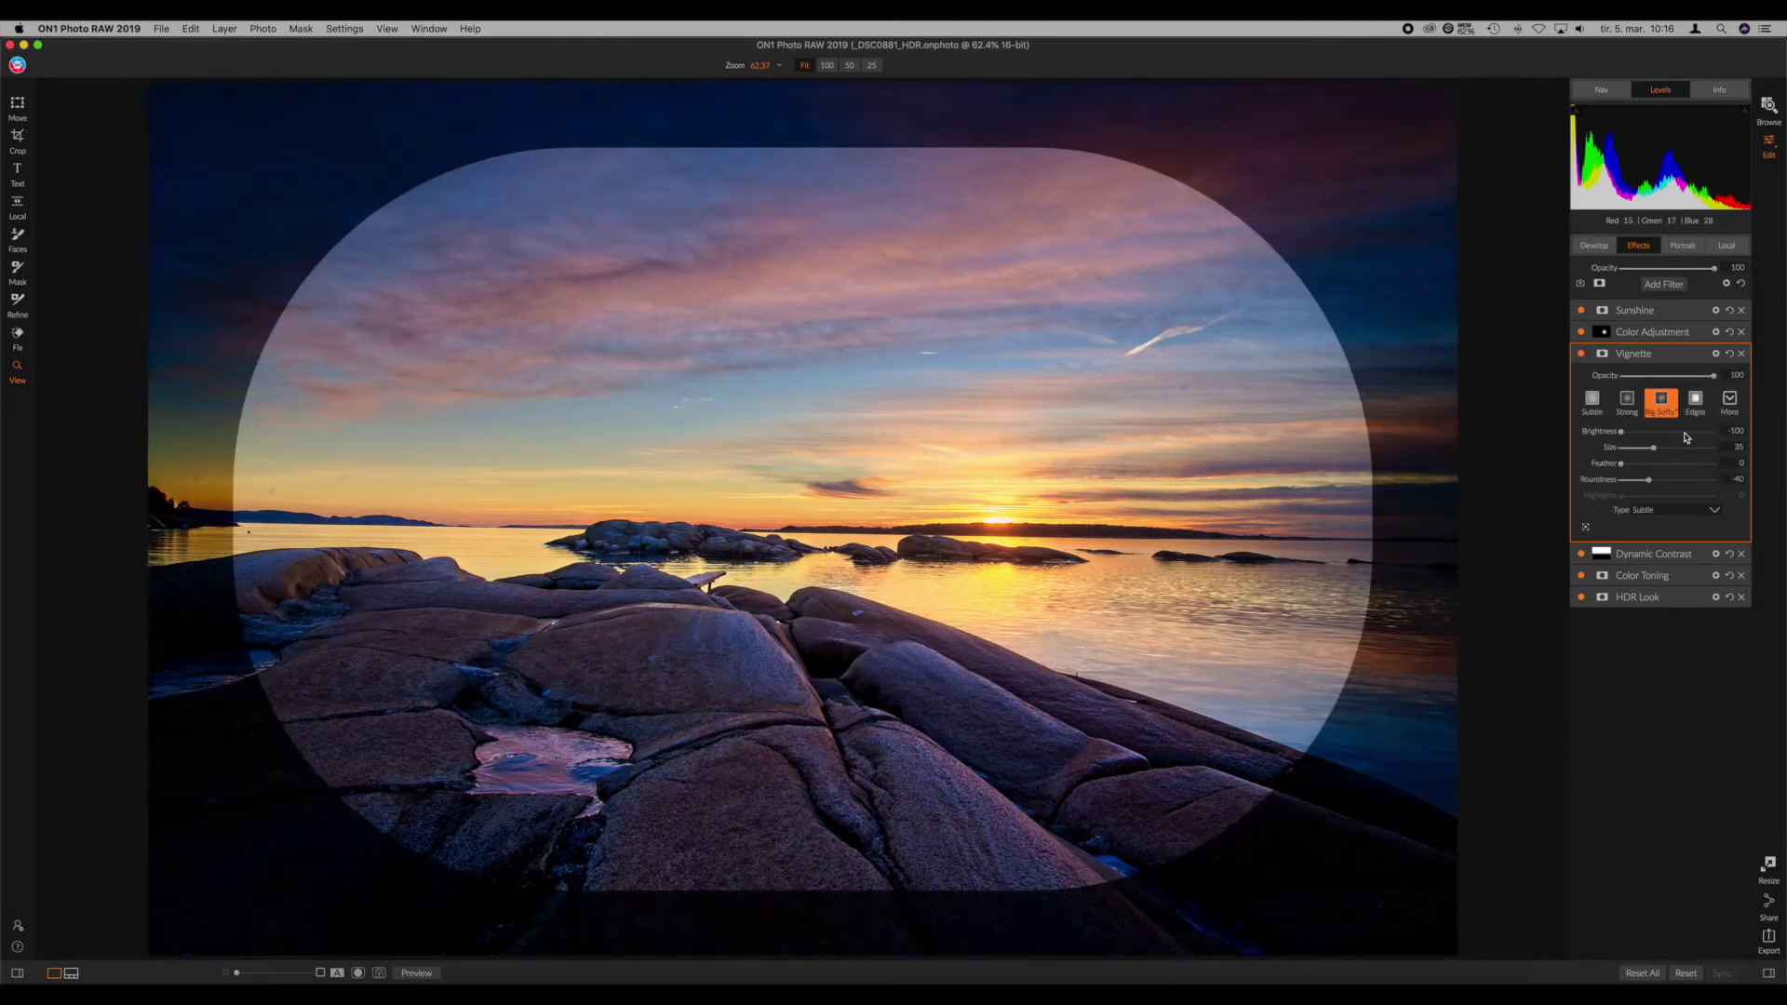
Step: Set the vignette size to 45 and shift its centre toward the sun and slightly downward so the left side darkens more
{"action": "left_click", "coordinate": [1656, 450]}
{"action": "left_click_drag", "start_coordinate": [1656, 451], "coordinate": [1663, 456]}
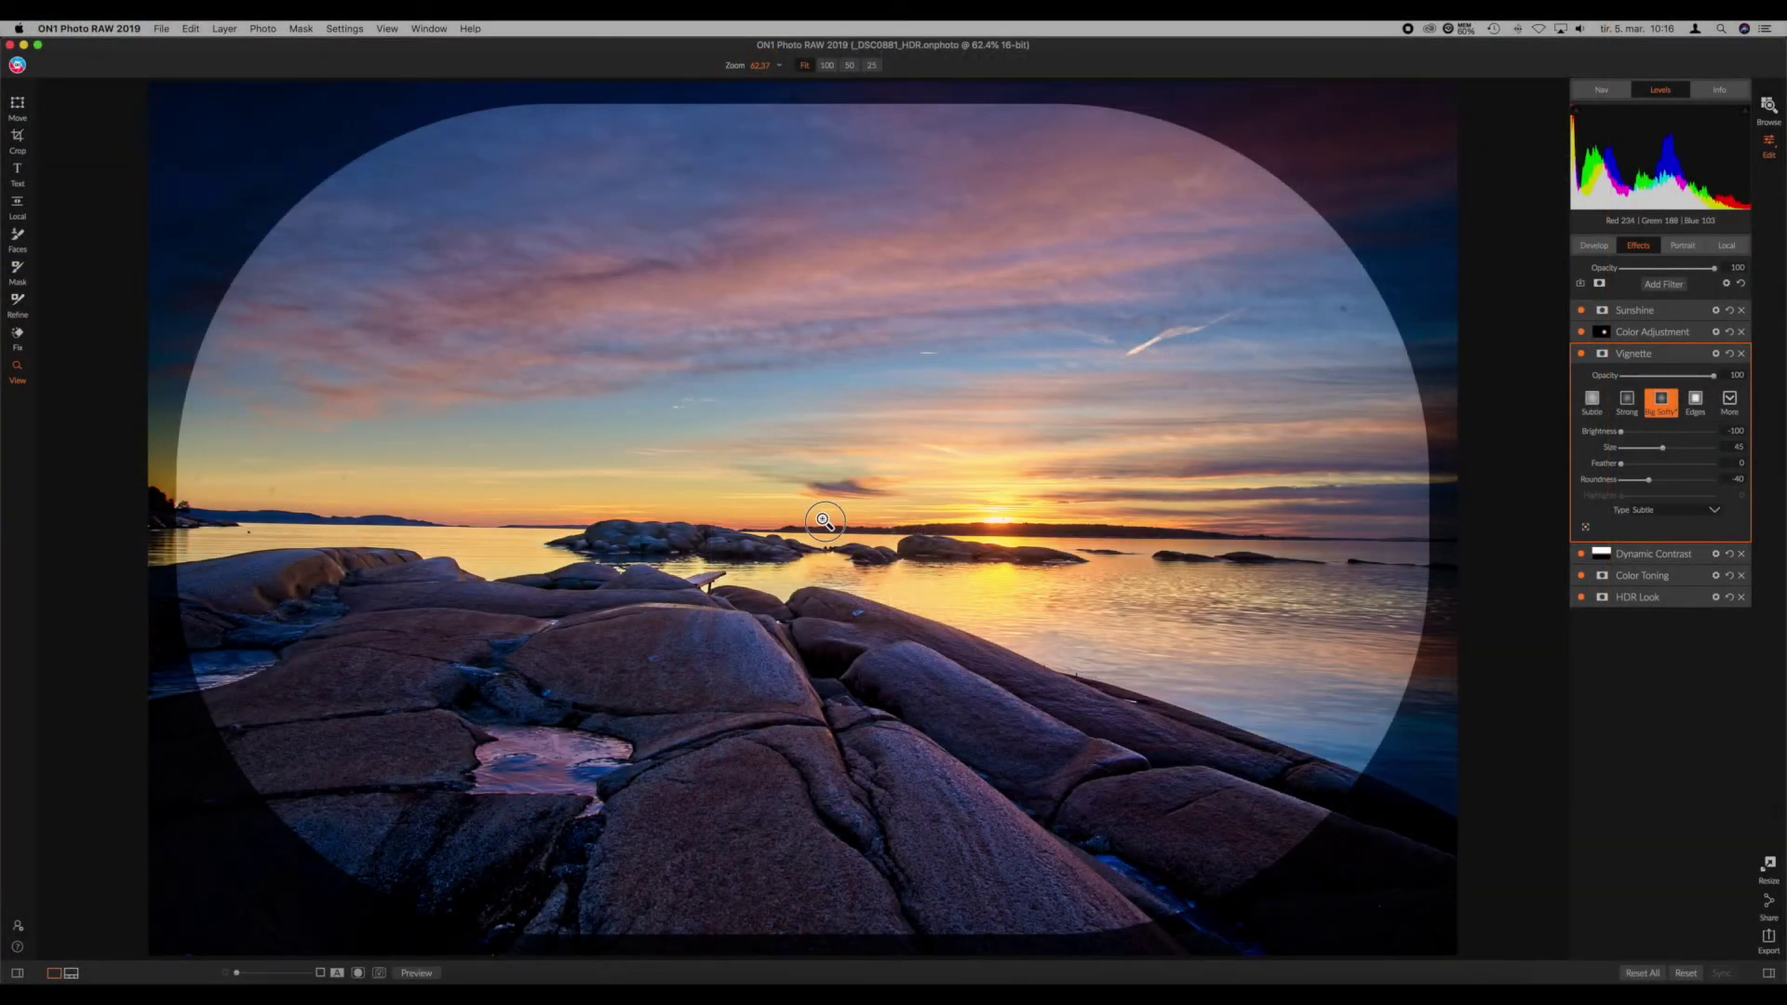
{"action": "left_click_drag", "start_coordinate": [843, 533], "coordinate": [877, 539]}
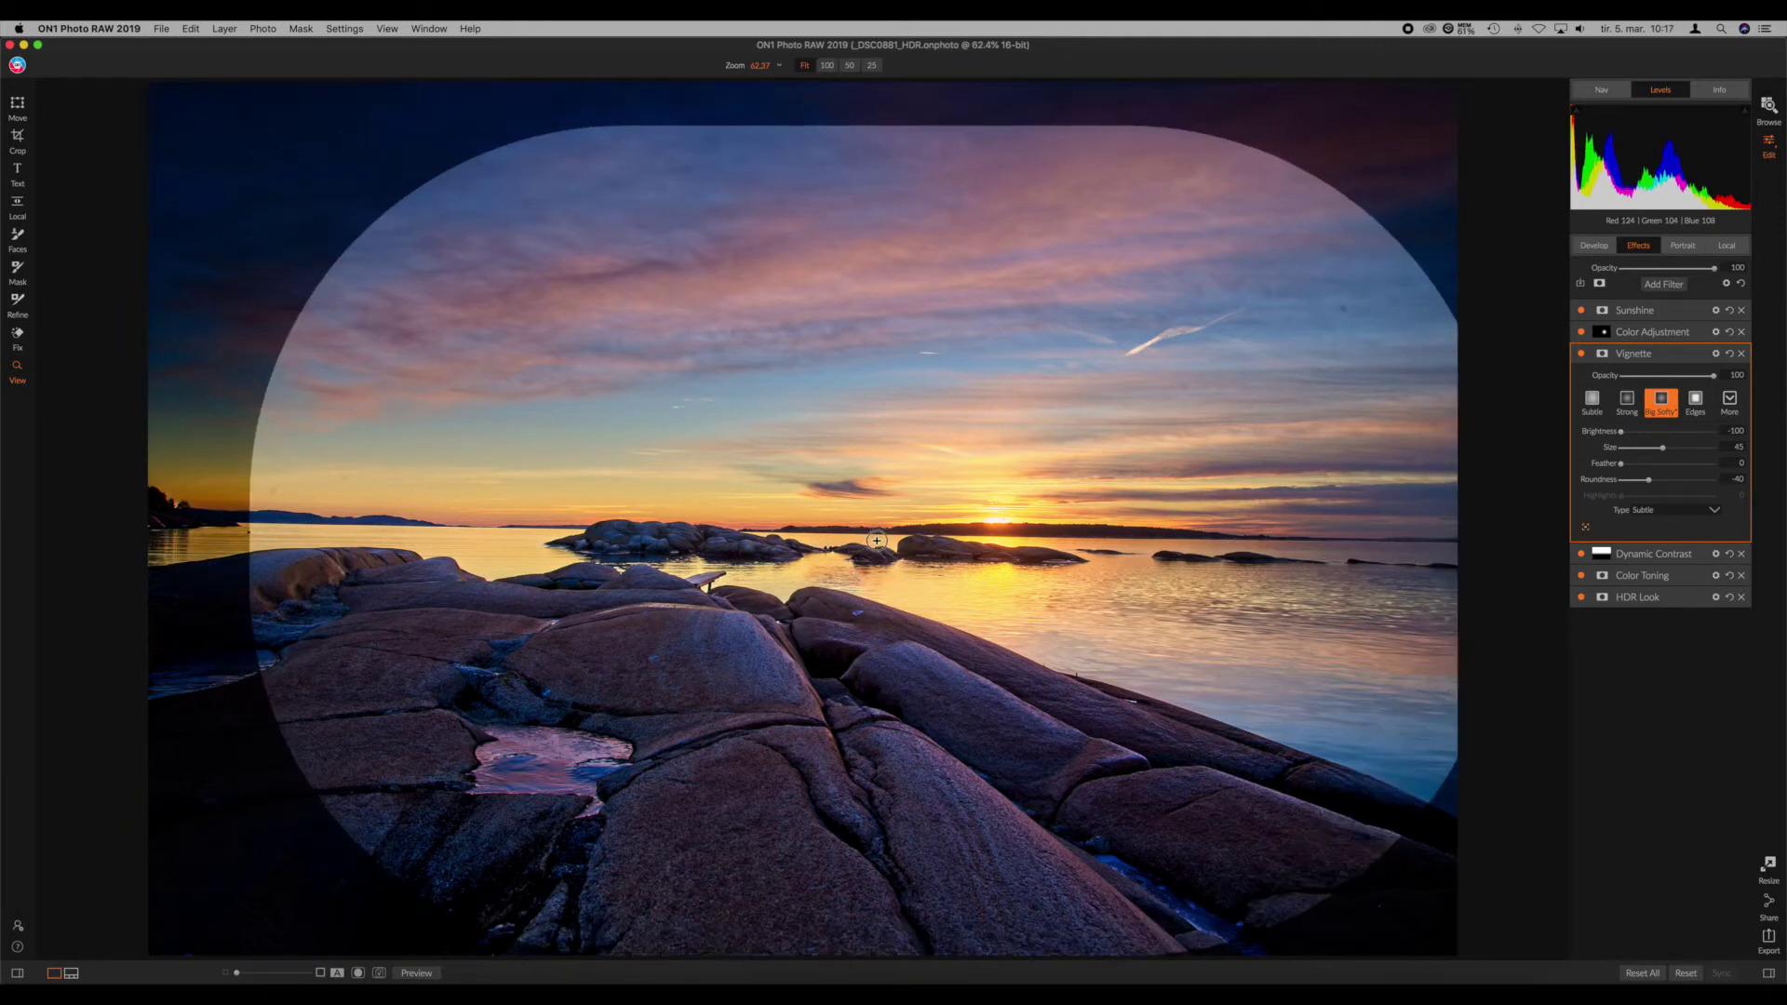
{"action": "left_click_drag", "start_coordinate": [877, 539], "coordinate": [876, 554]}
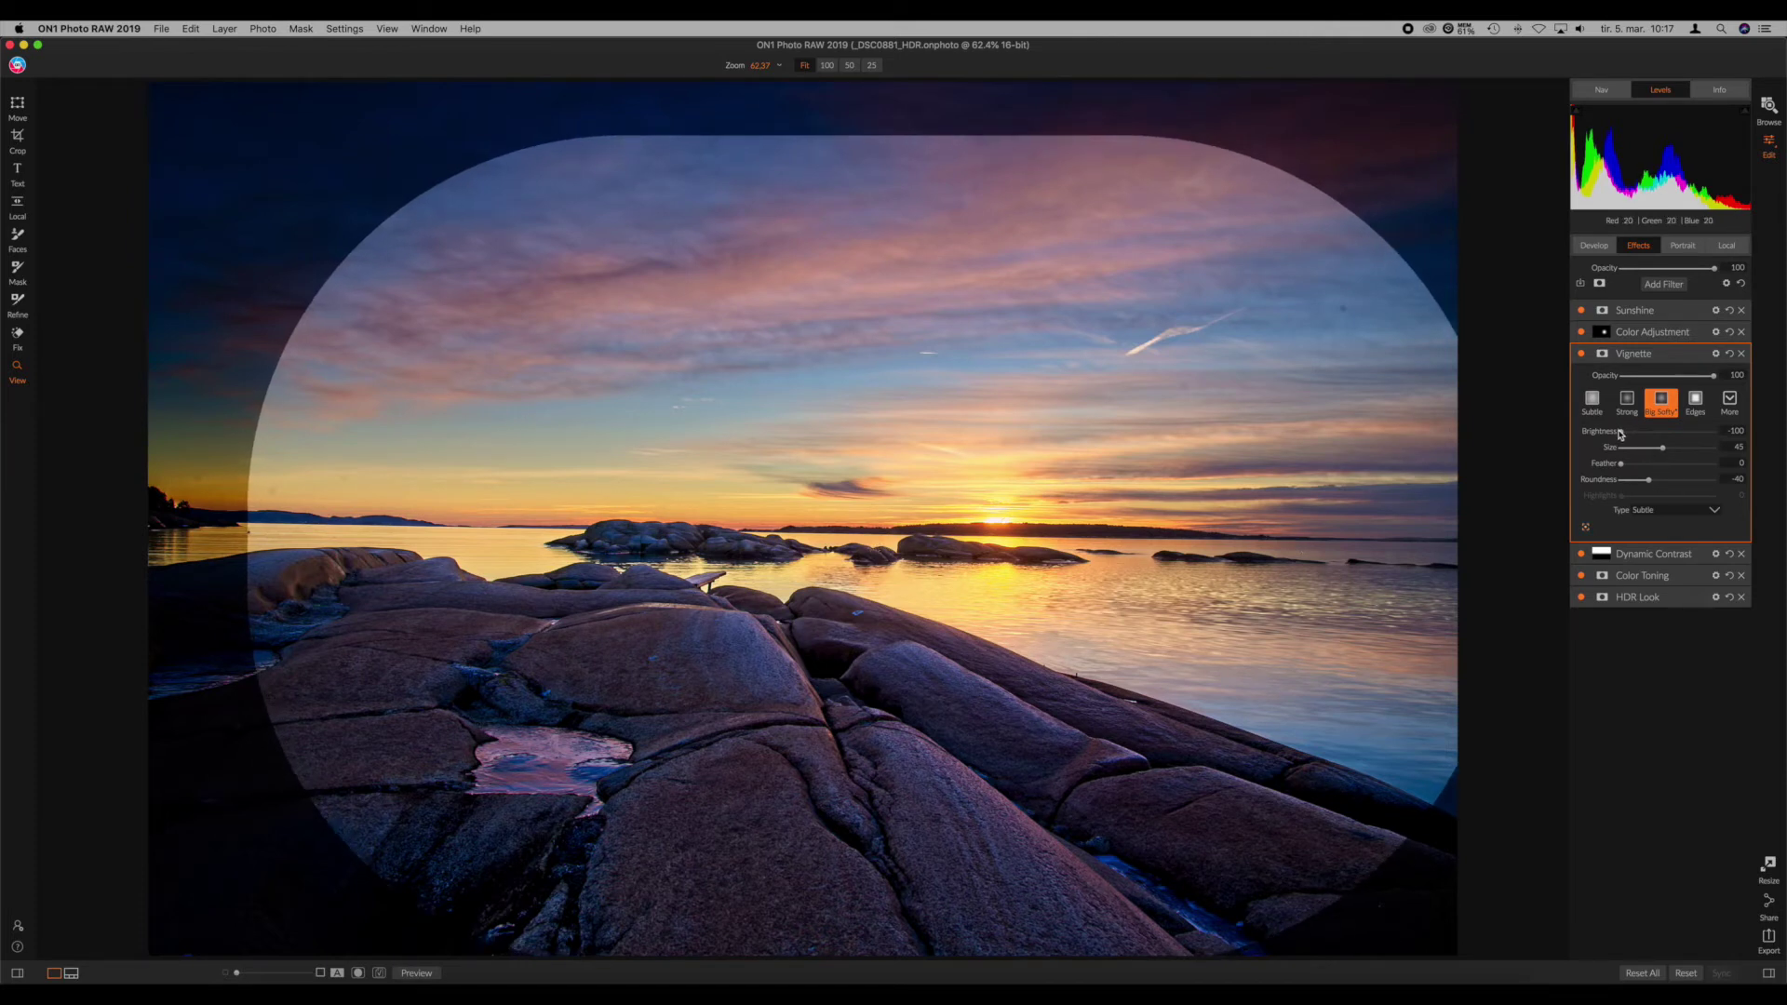
Step: Restore the vignette feather to 100, compare the effect on and off, and soften the brightness to -46
{"action": "left_click_drag", "start_coordinate": [1624, 434], "coordinate": [1635, 435]}
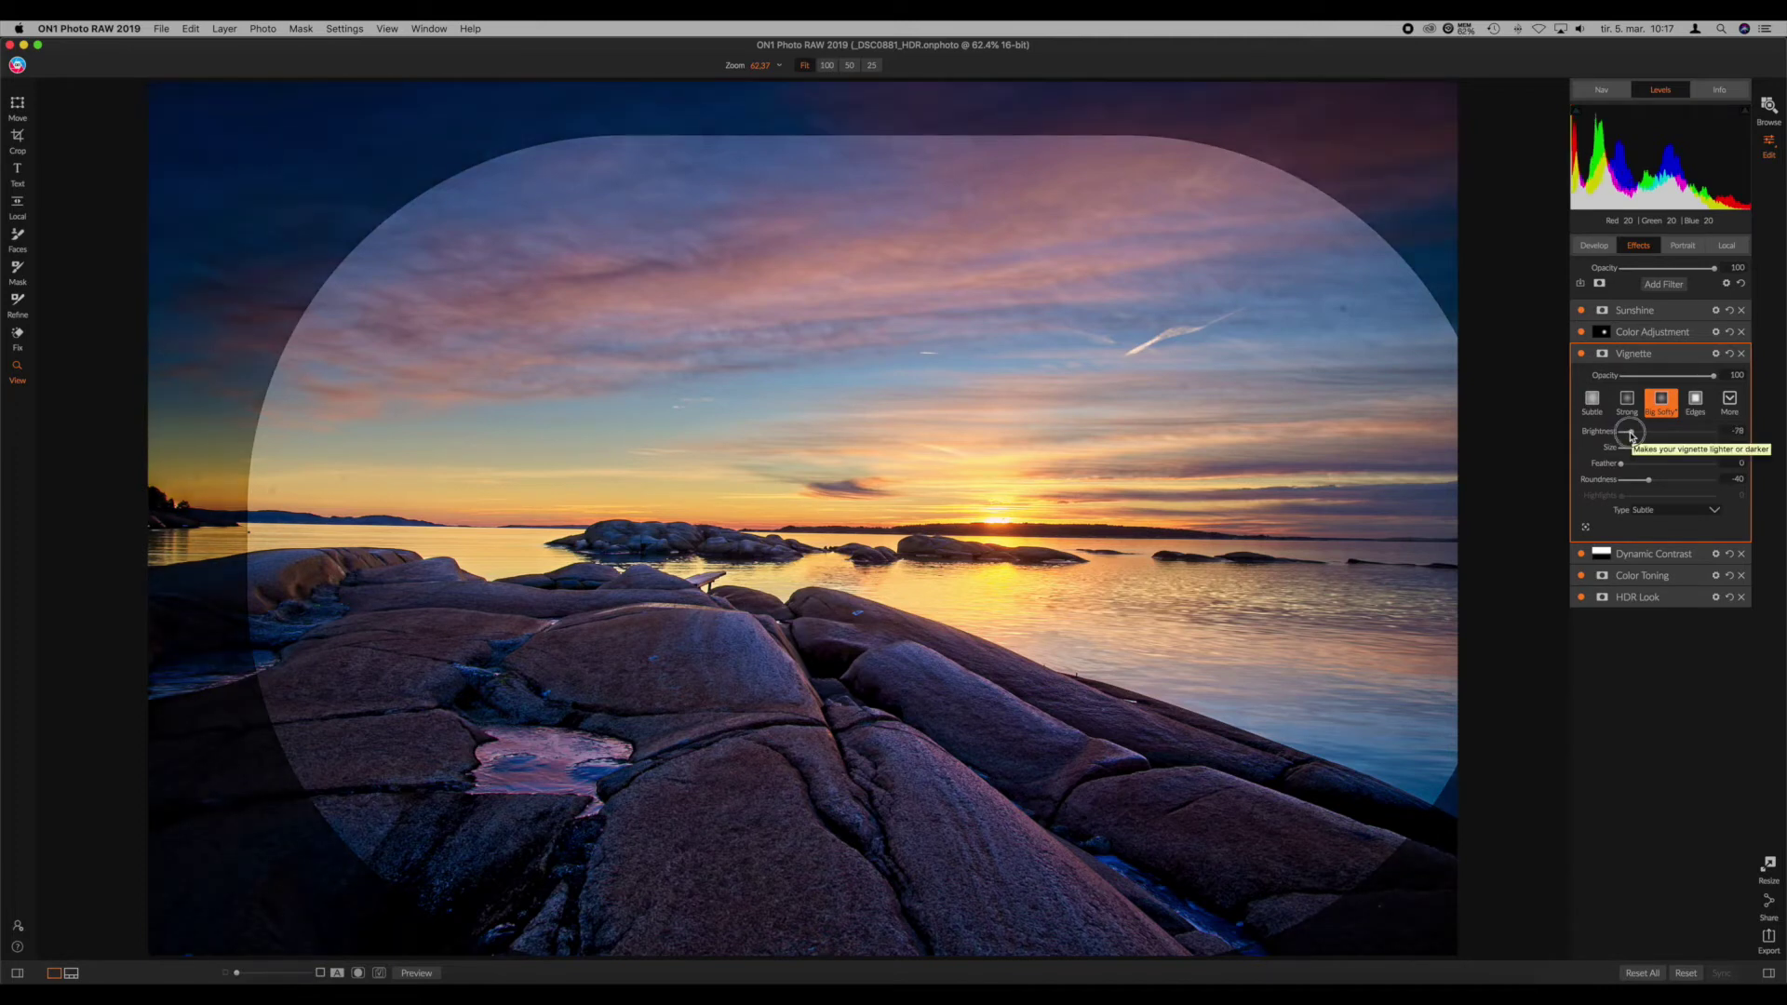
{"action": "left_click_drag", "start_coordinate": [1684, 465], "coordinate": [1715, 466]}
{"action": "left_click", "coordinate": [1581, 355]}
{"action": "left_click", "coordinate": [1581, 354]}
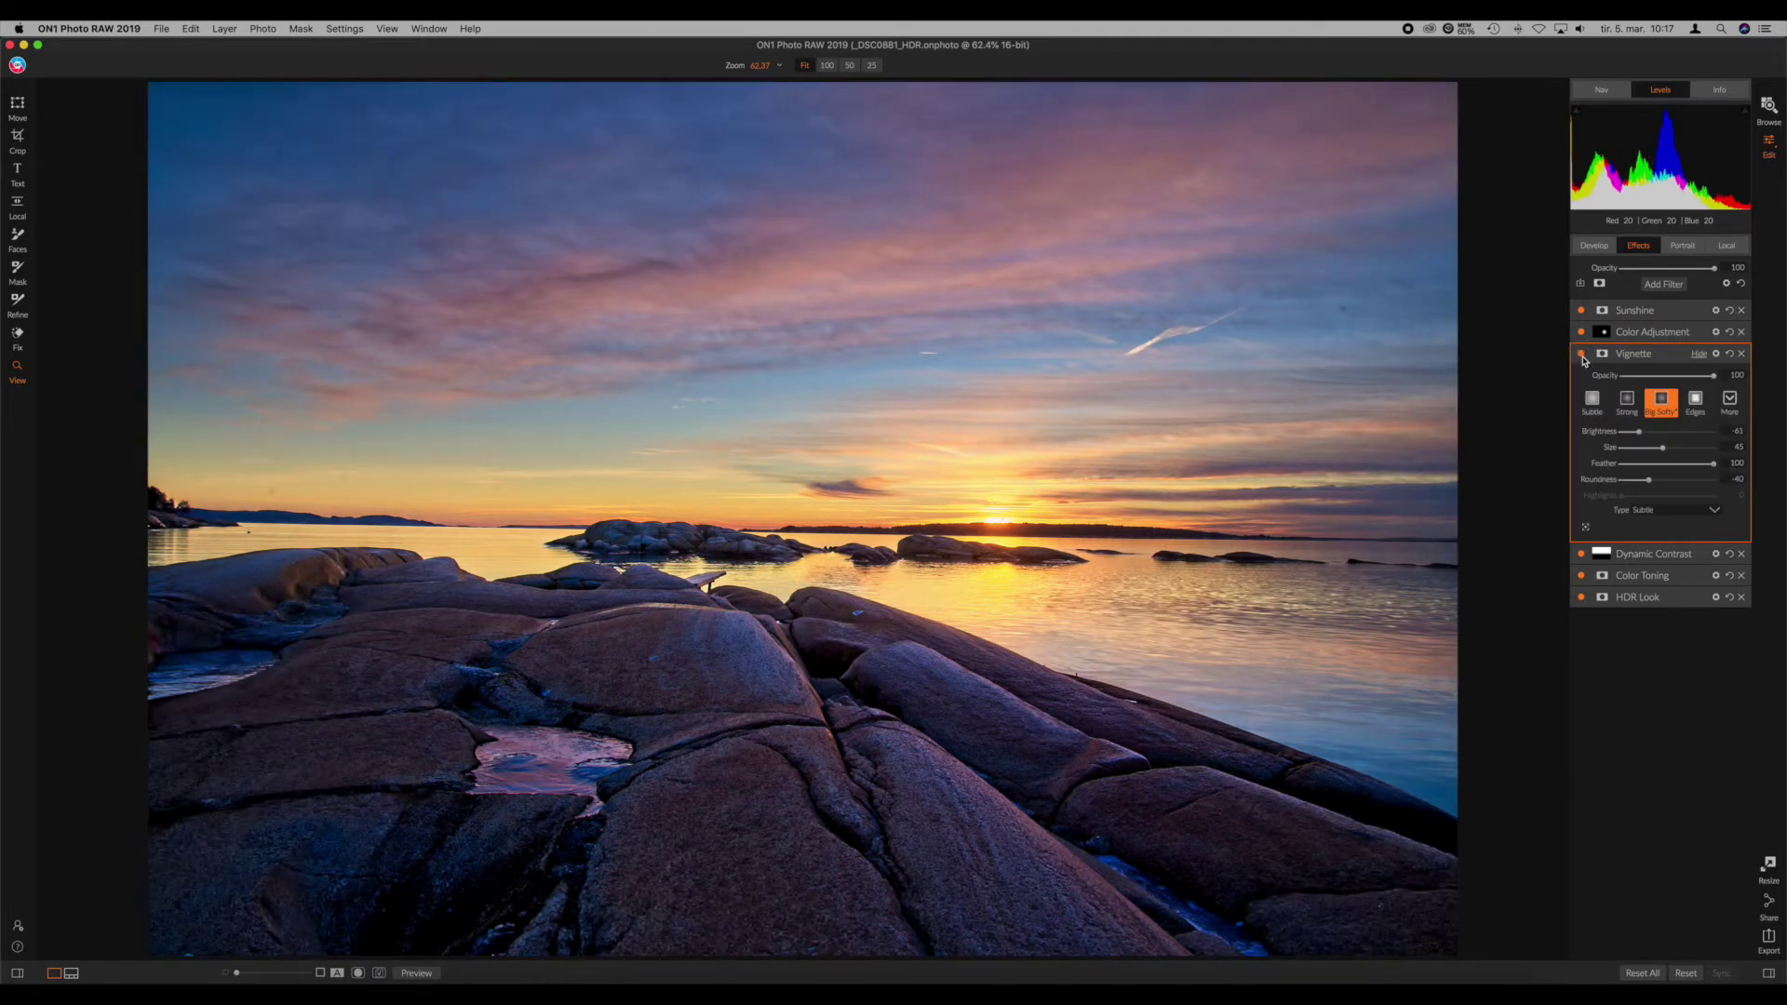
{"action": "left_click", "coordinate": [1646, 434]}
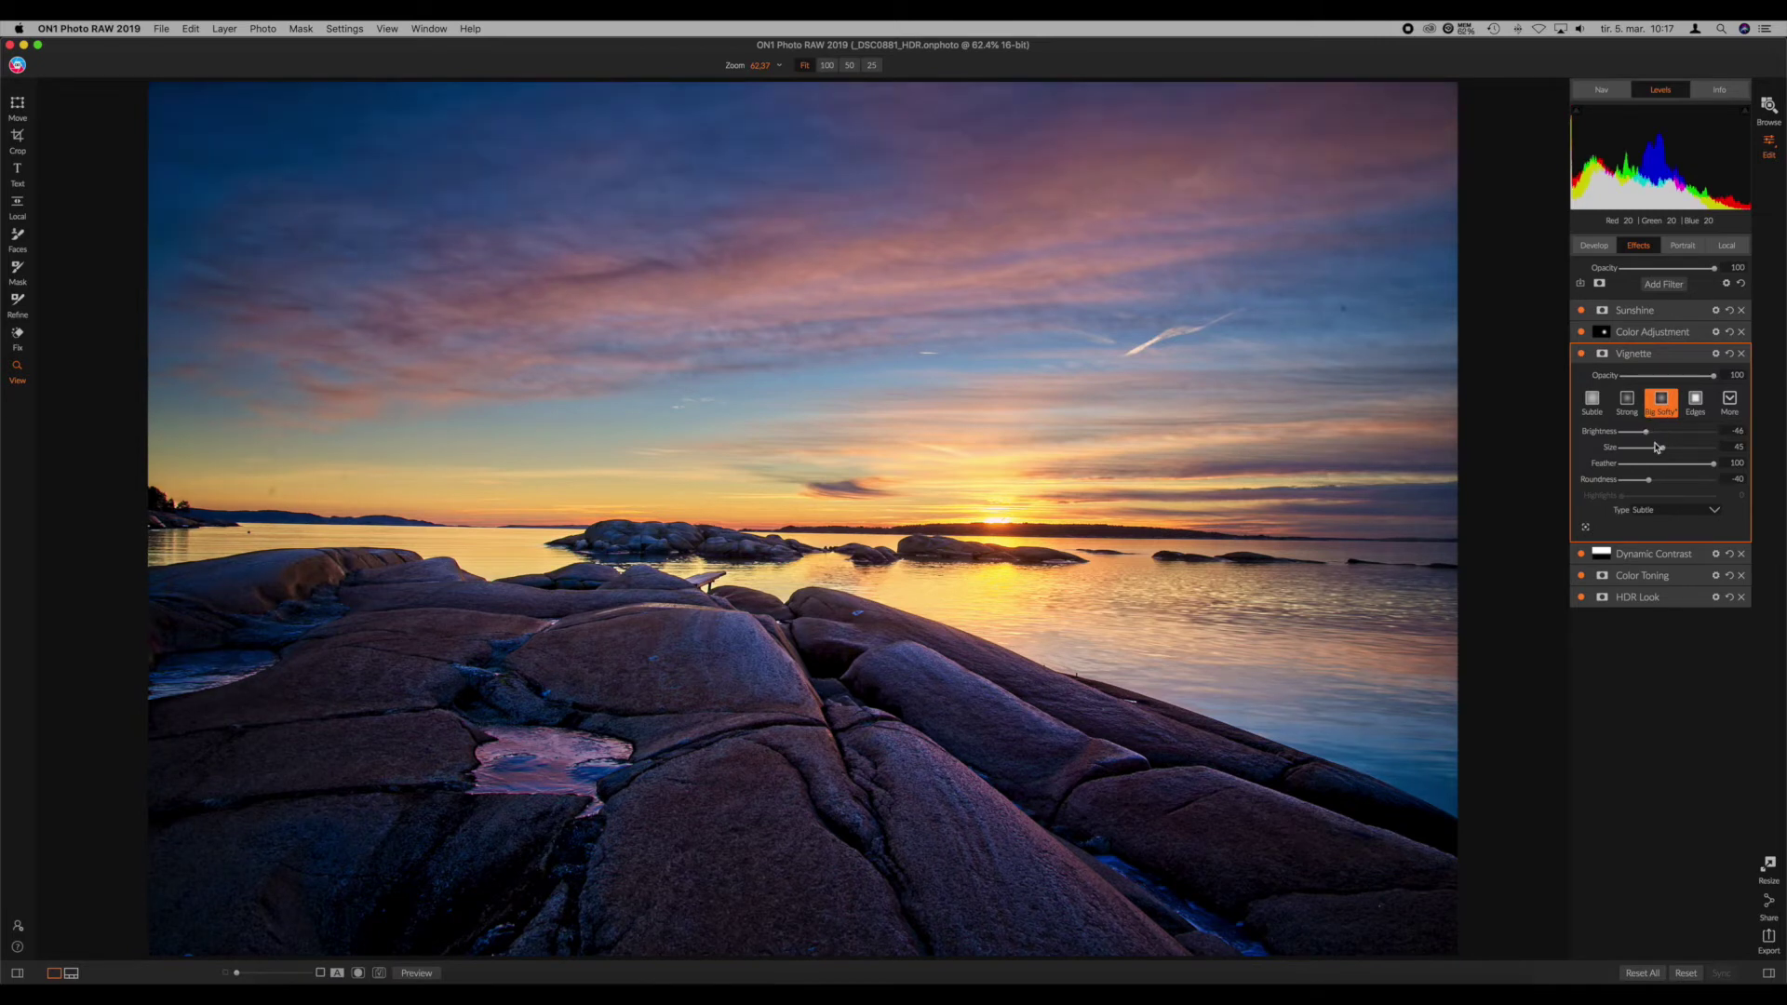
Step: Set the vignette size to 49, feather to 70 and opacity to 70, and compare the photo with and without it
{"action": "left_click", "coordinate": [1667, 450]}
{"action": "left_click", "coordinate": [1680, 466]}
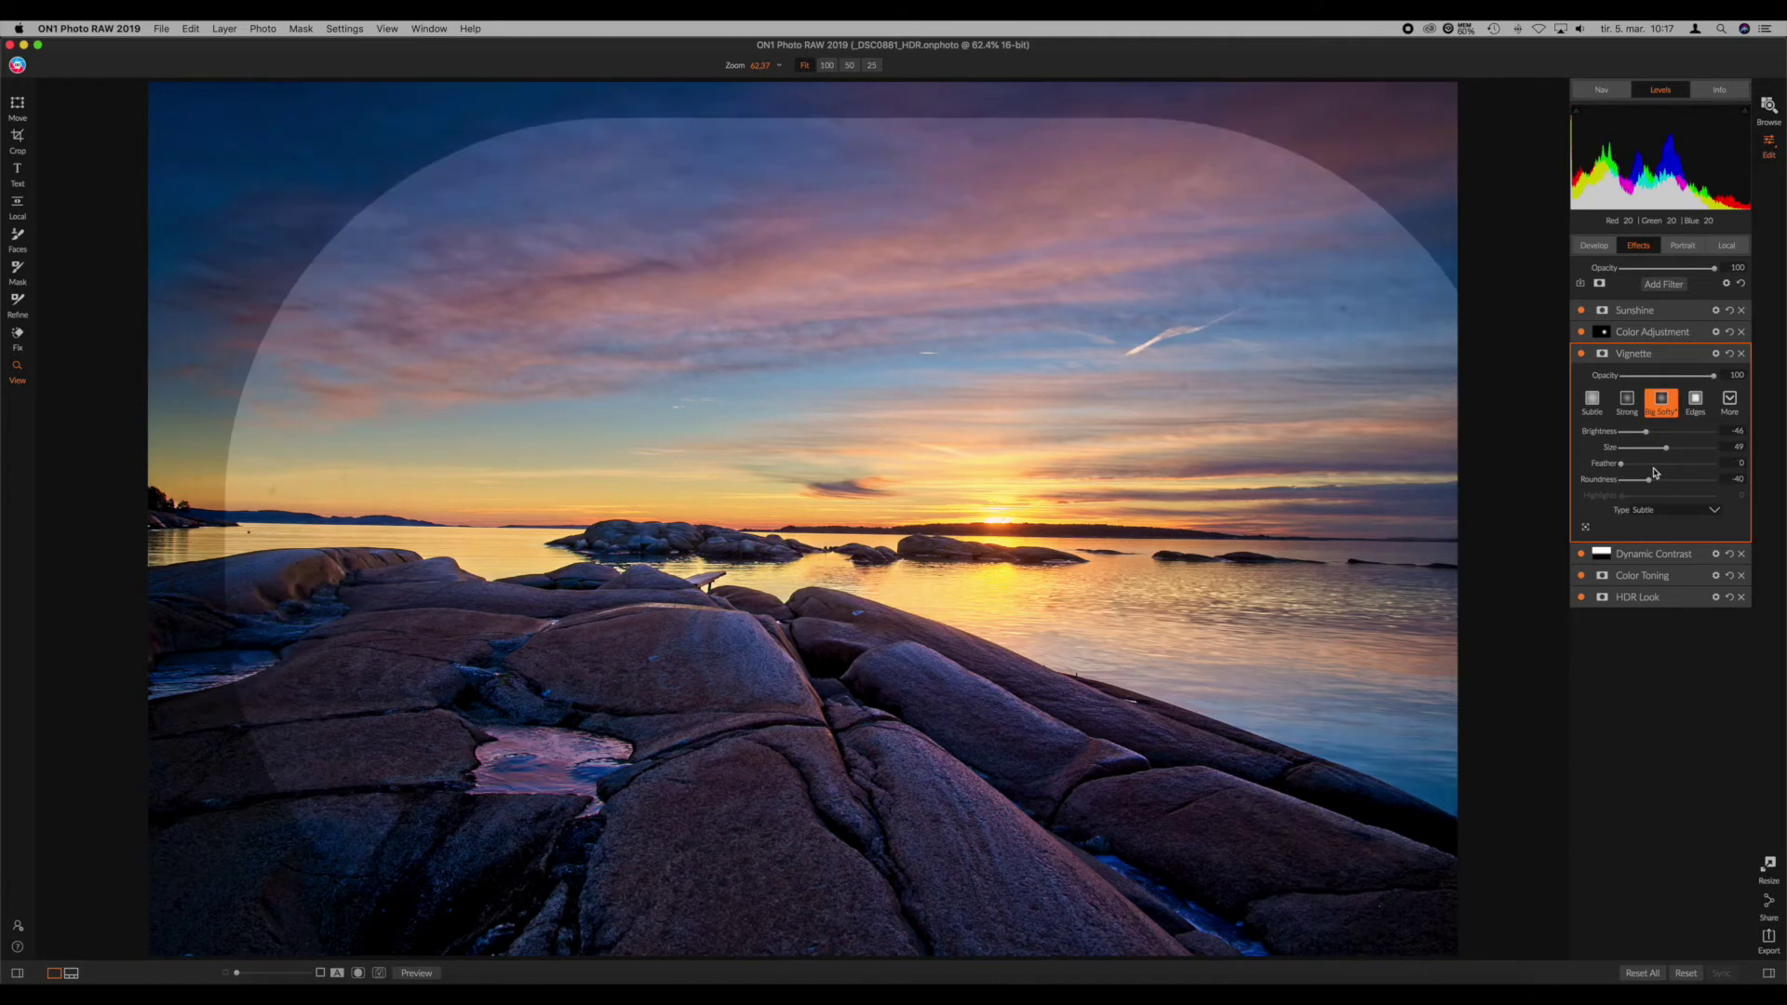
{"action": "left_click_drag", "start_coordinate": [1679, 465], "coordinate": [1685, 464]}
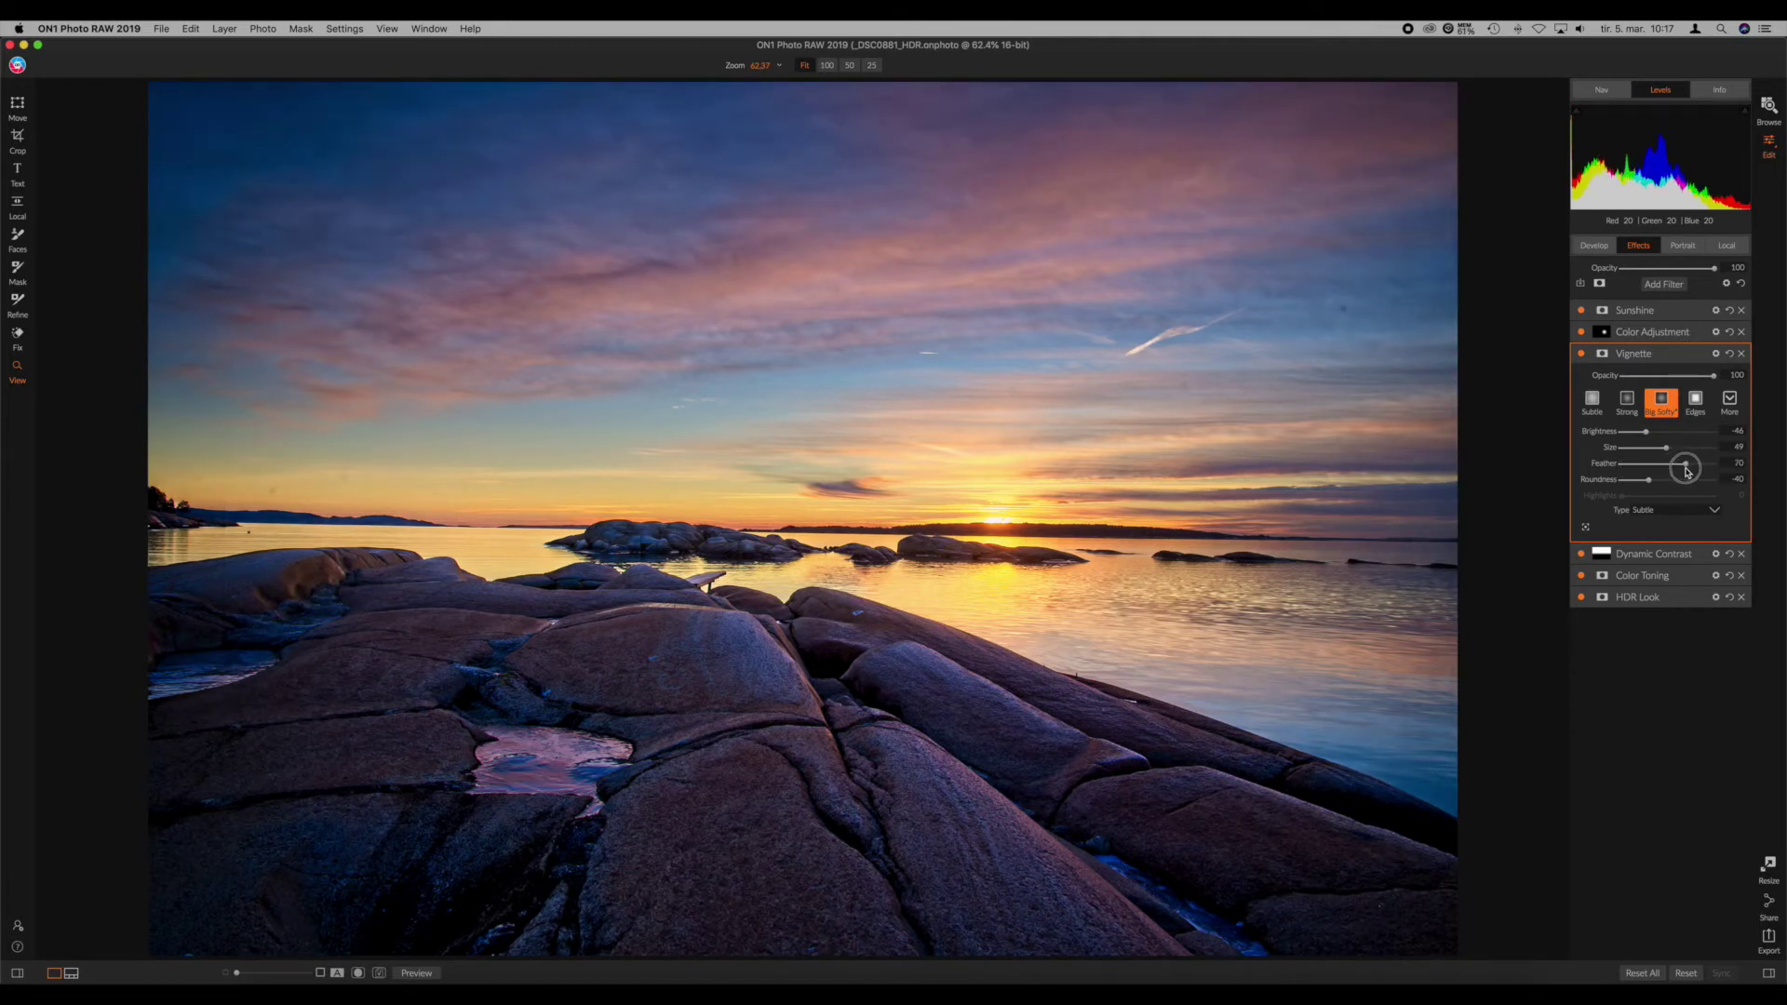
{"action": "left_click", "coordinate": [1689, 376]}
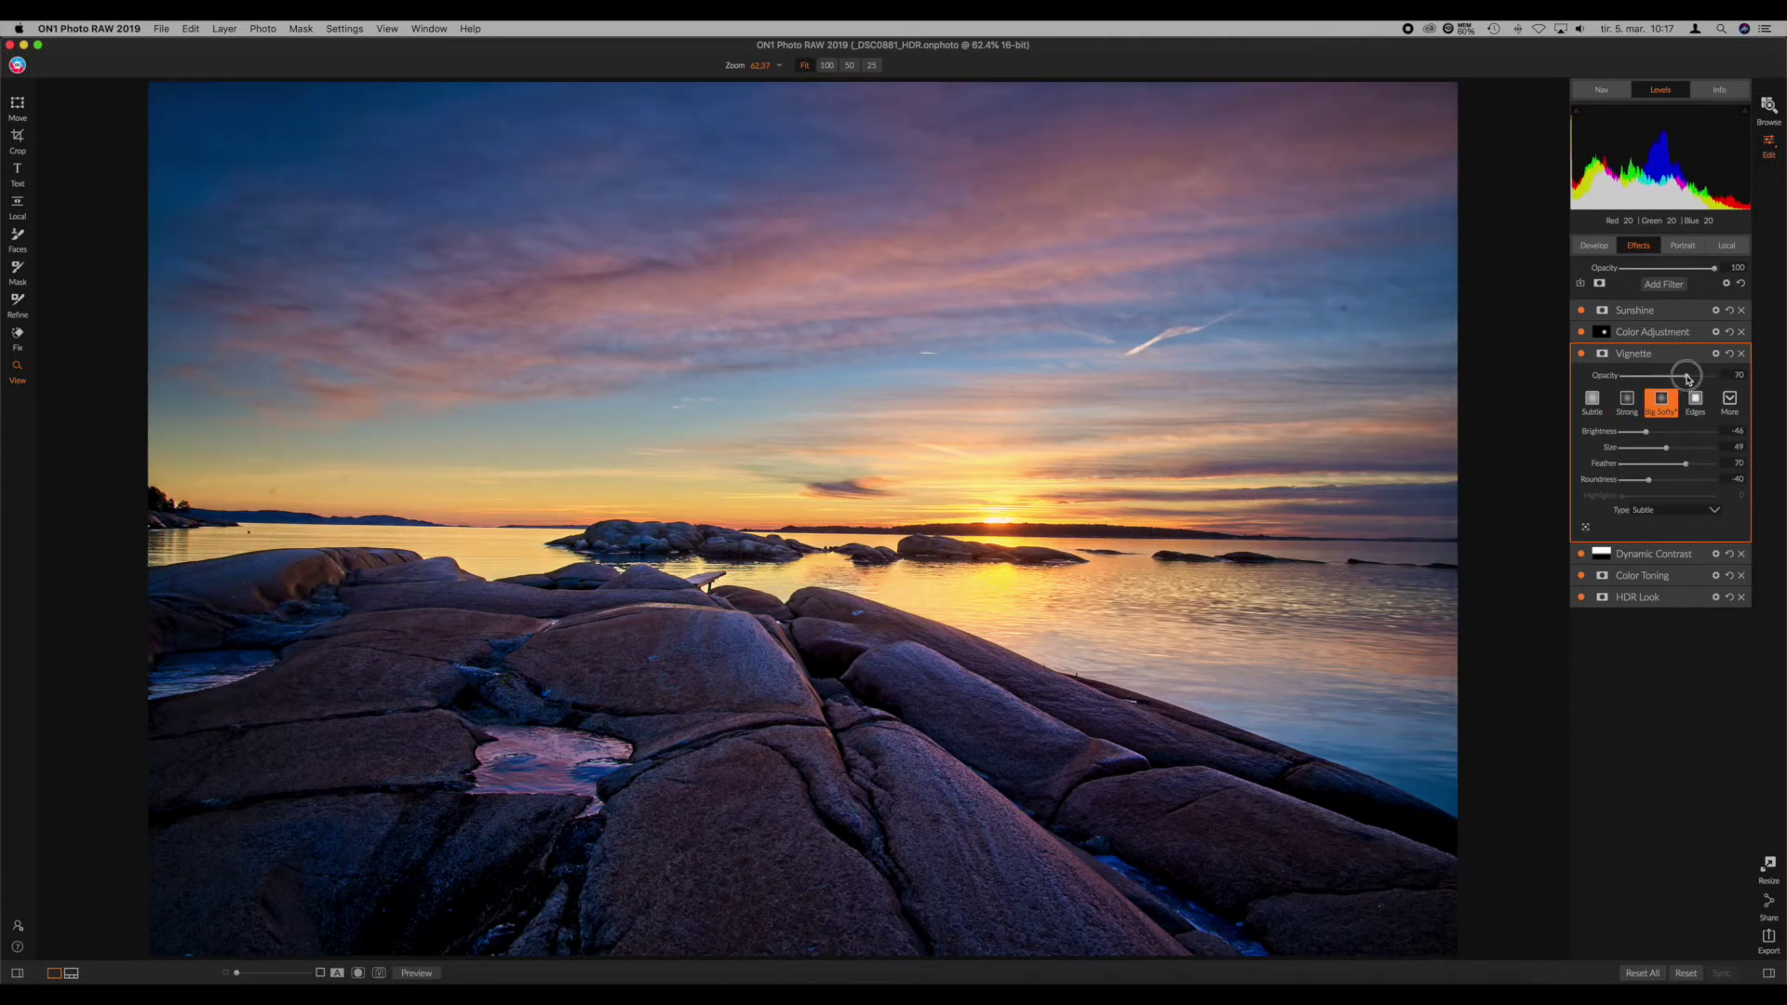
{"action": "left_click", "coordinate": [1580, 354]}
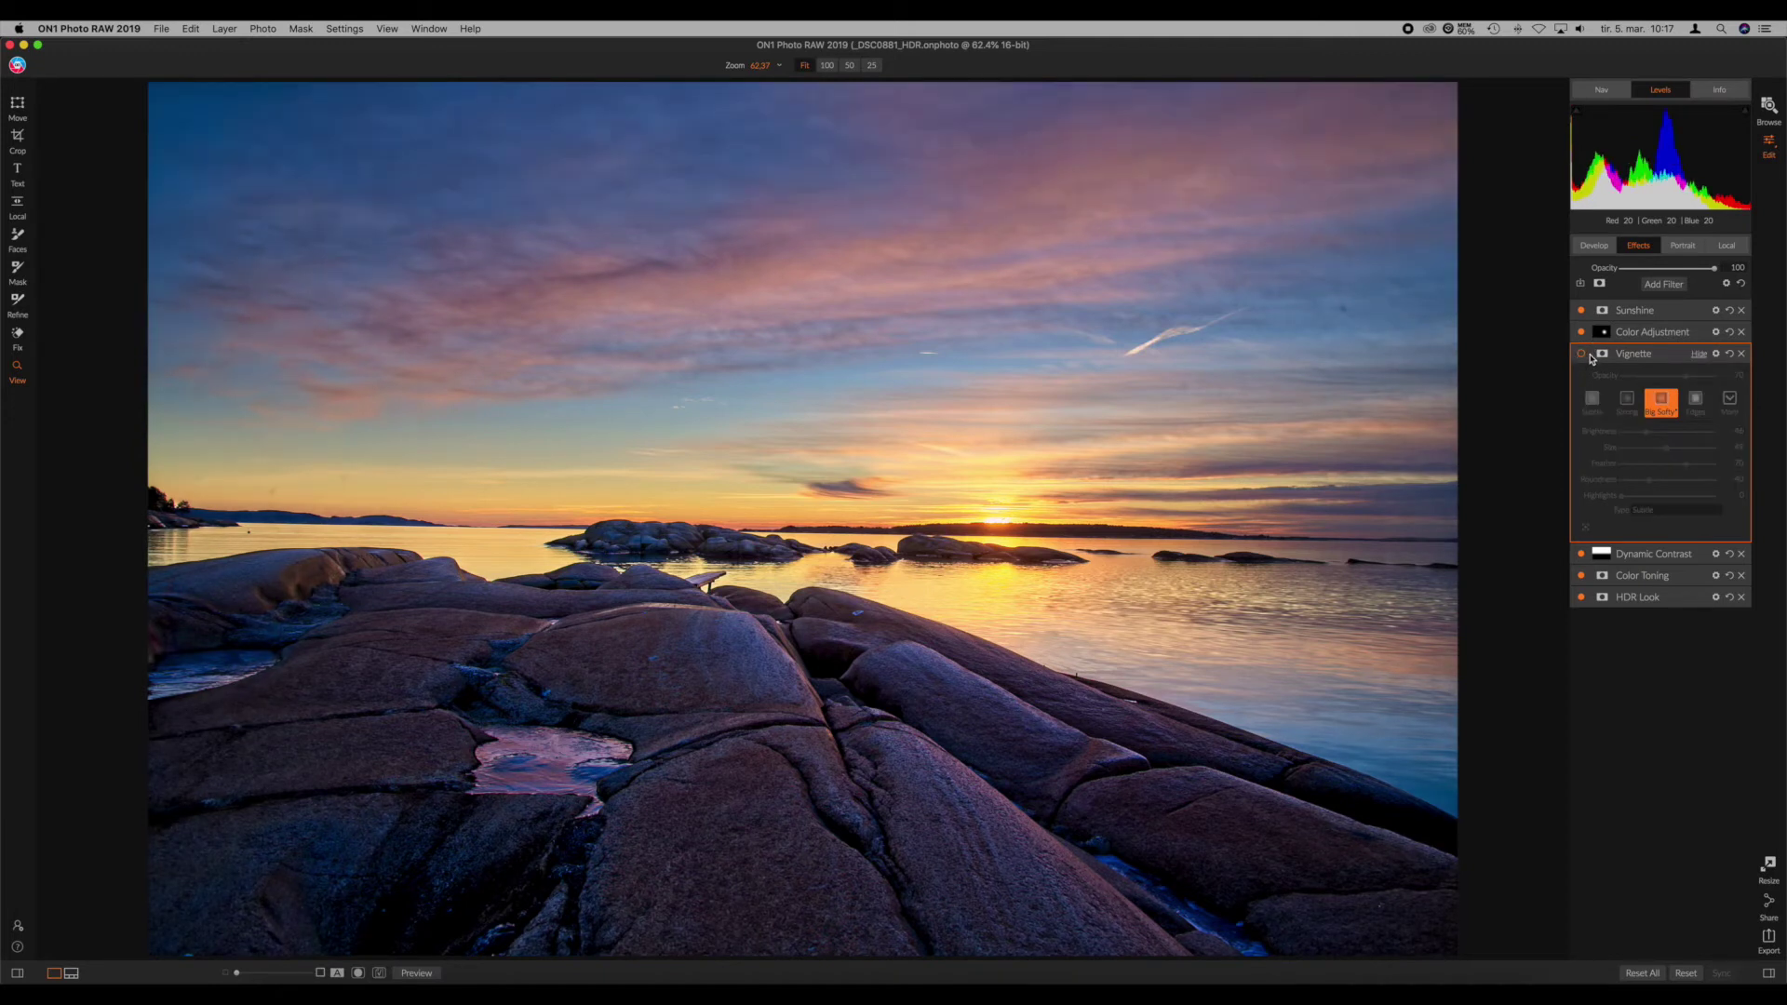
{"action": "left_click", "coordinate": [1581, 355]}
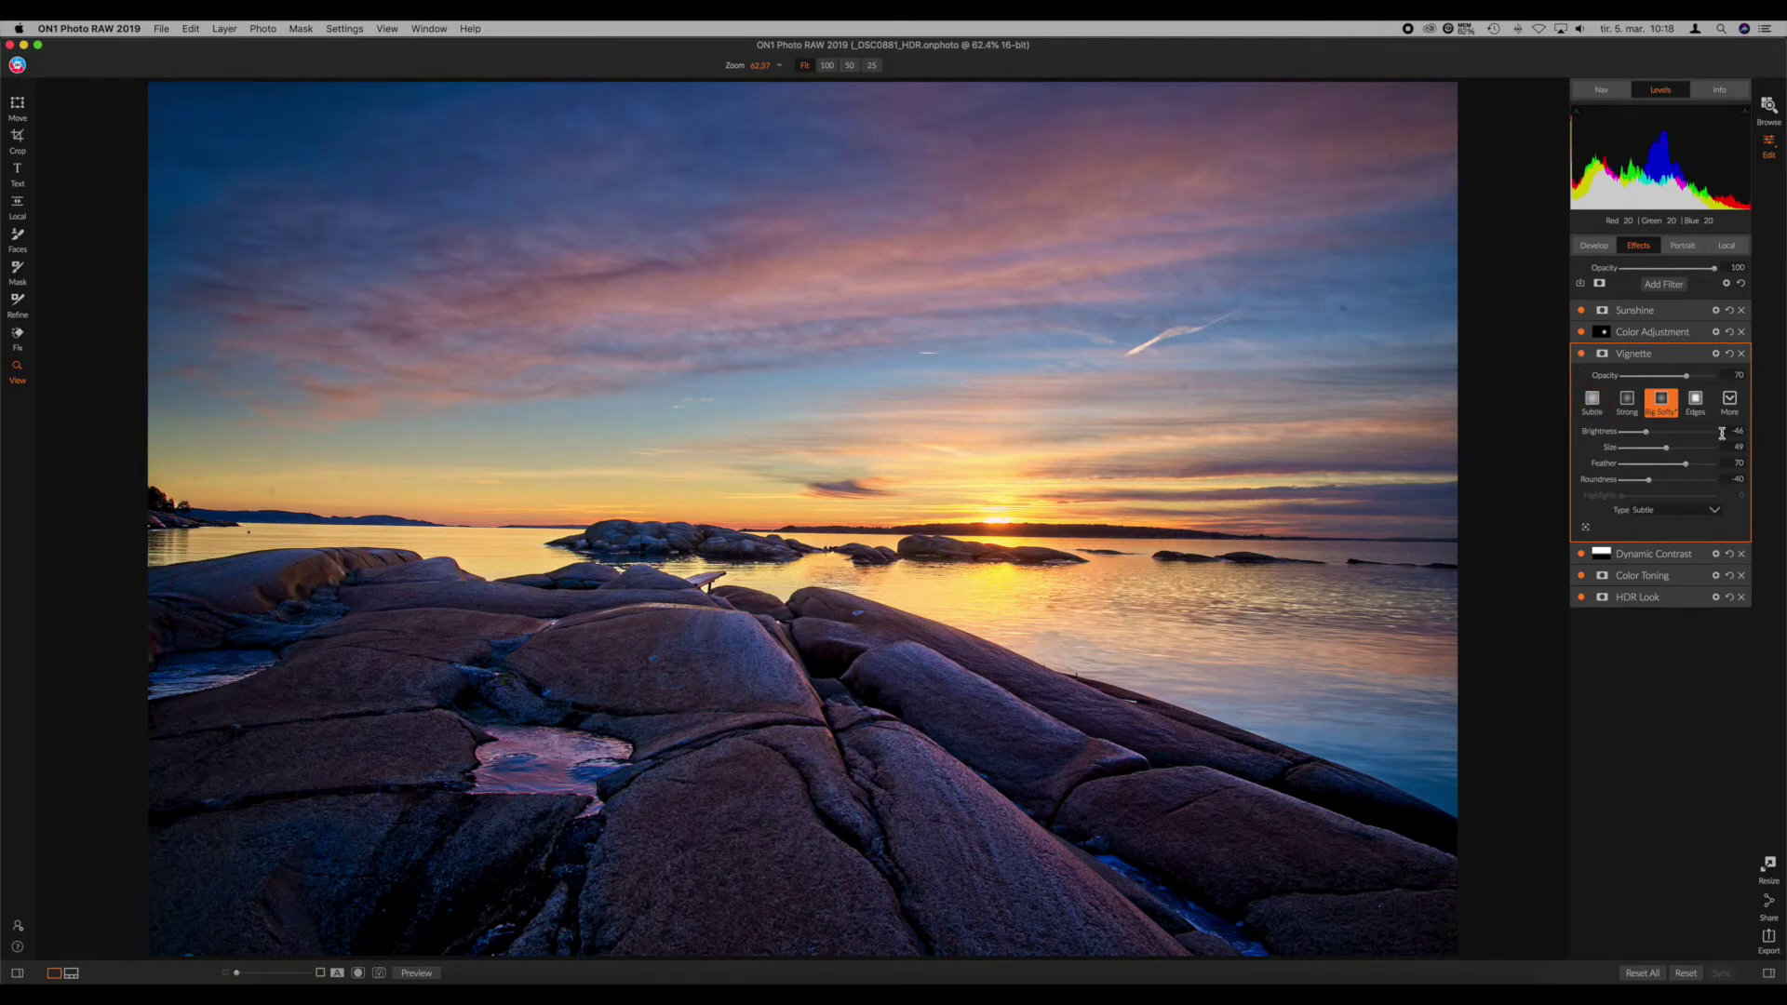
Step: Lower the vignette opacity further, collapse the filter, and compare the edited photo with the original
{"action": "left_click", "coordinate": [1662, 376]}
{"action": "left_click", "coordinate": [1699, 355]}
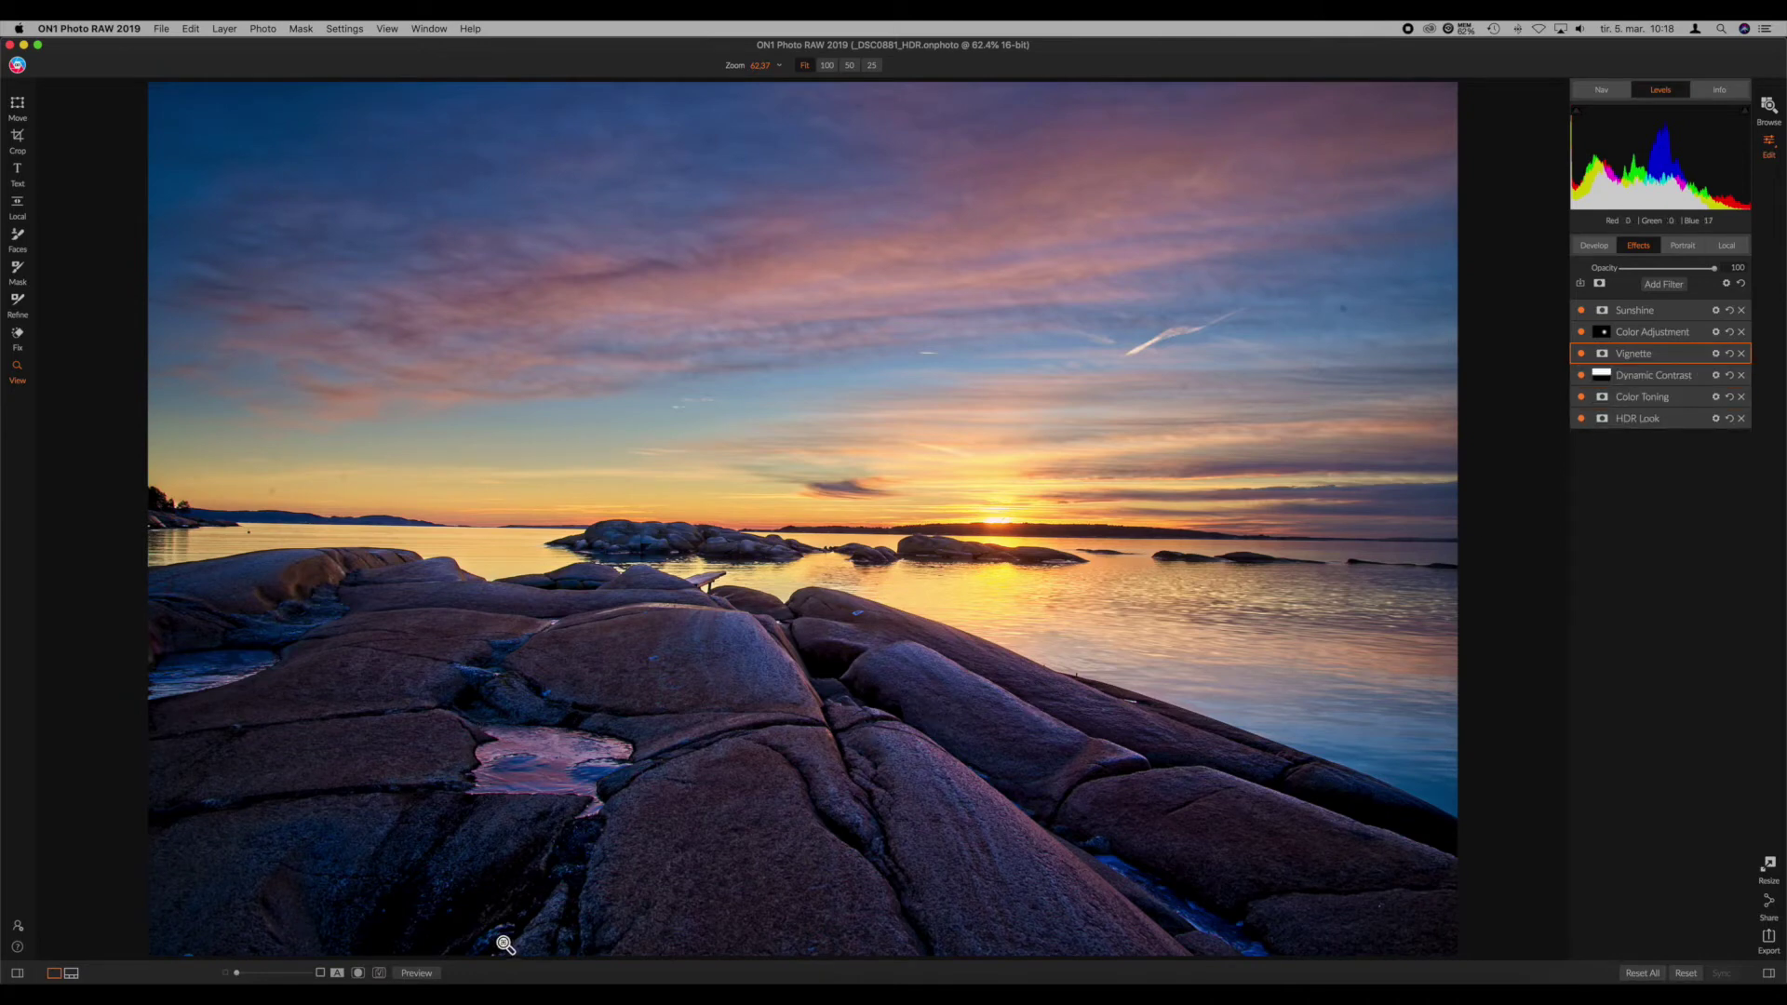
{"action": "left_click", "coordinate": [428, 974]}
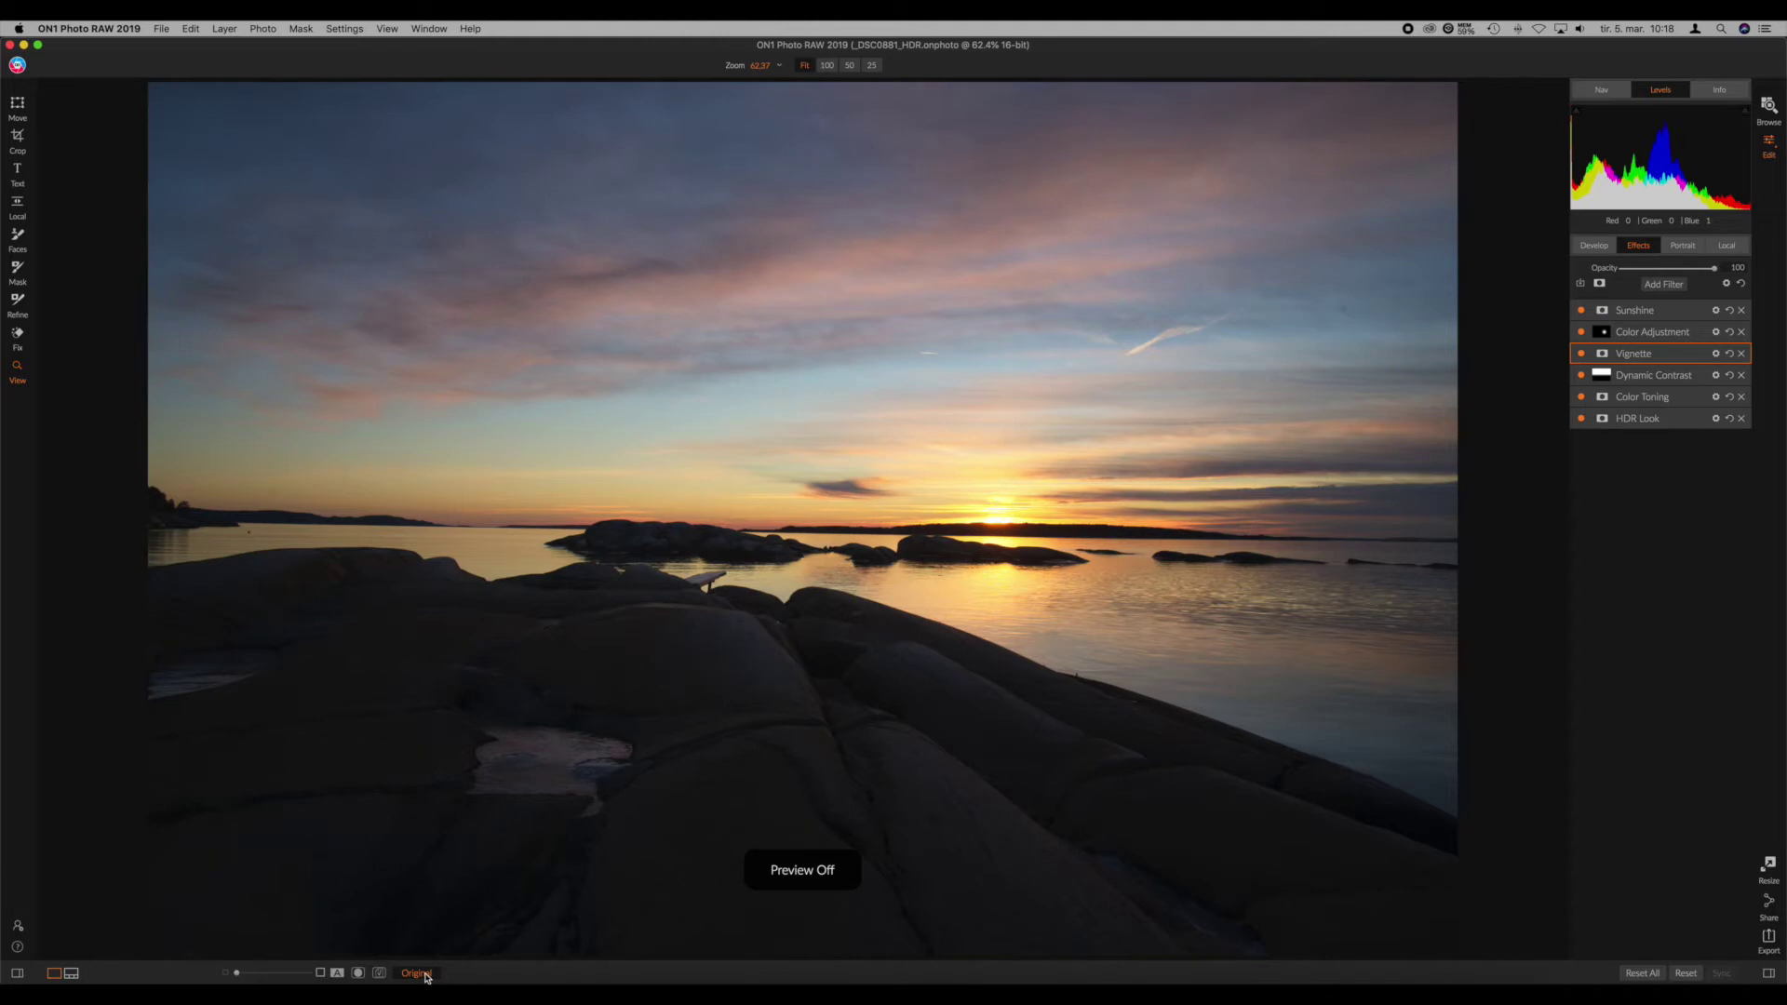
{"action": "left_click", "coordinate": [426, 973]}
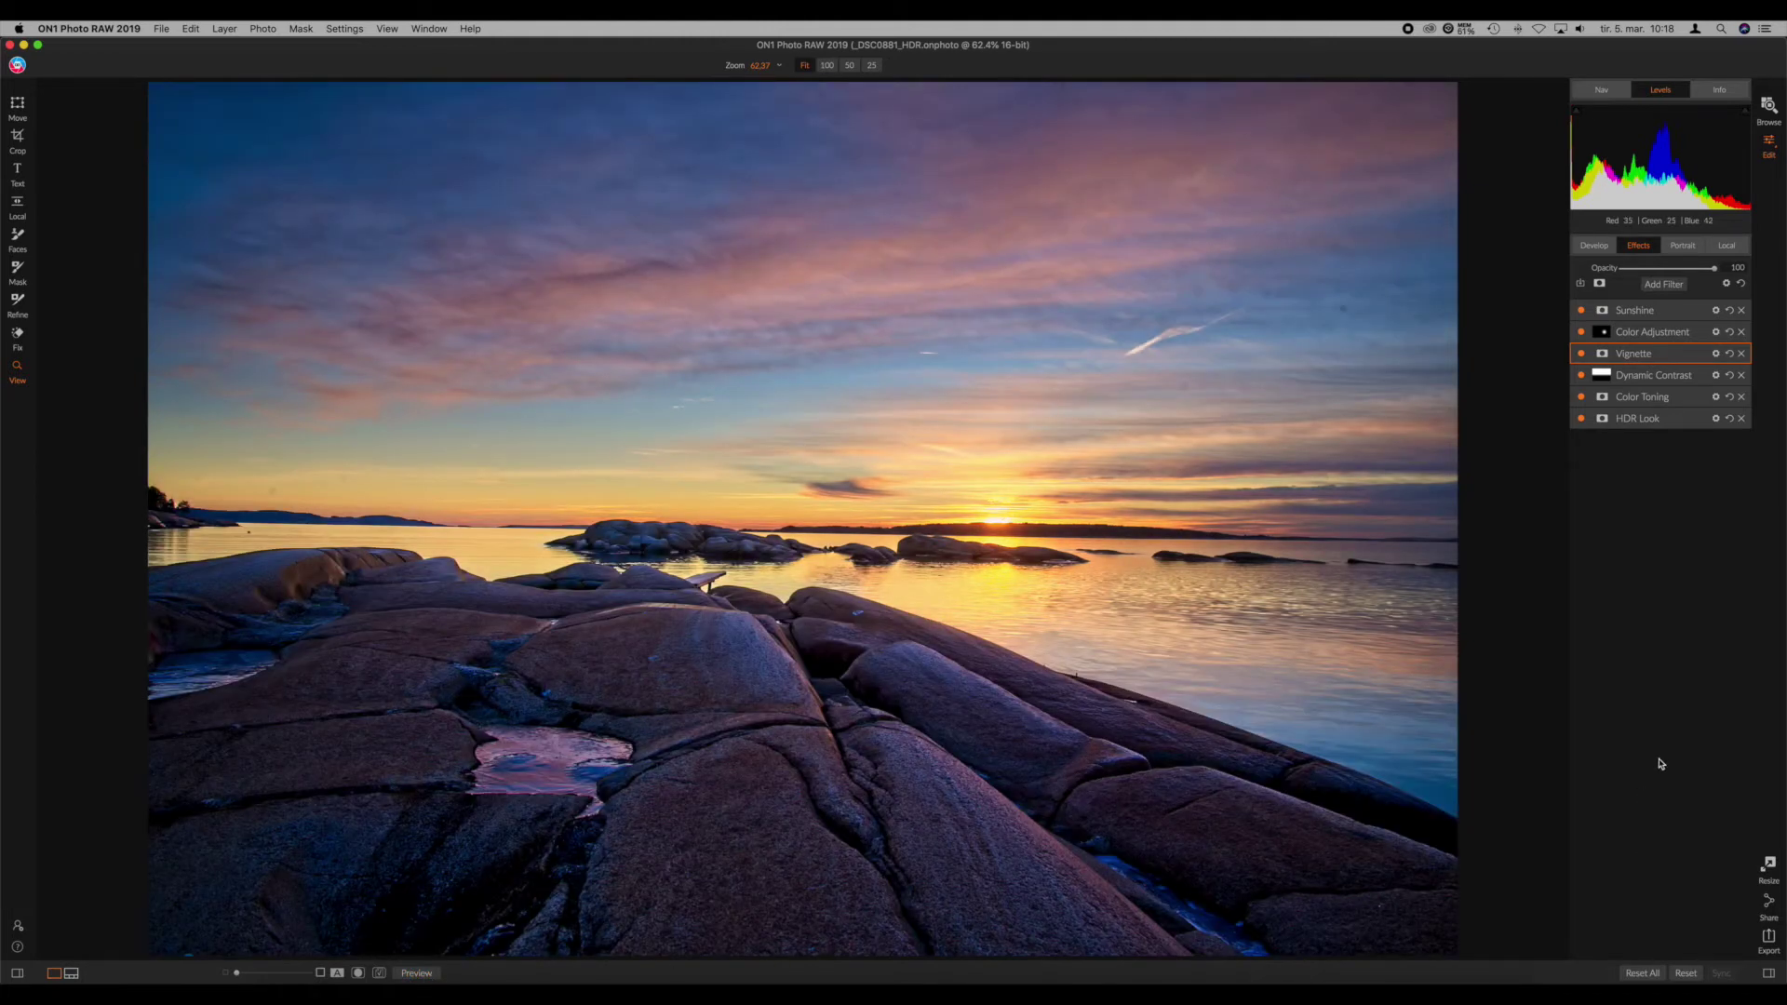
Step: In the Develop settings, lower the vibrance to 2 and saturation to -5, and raise the contrast to 8
{"action": "left_click", "coordinate": [1594, 246]}
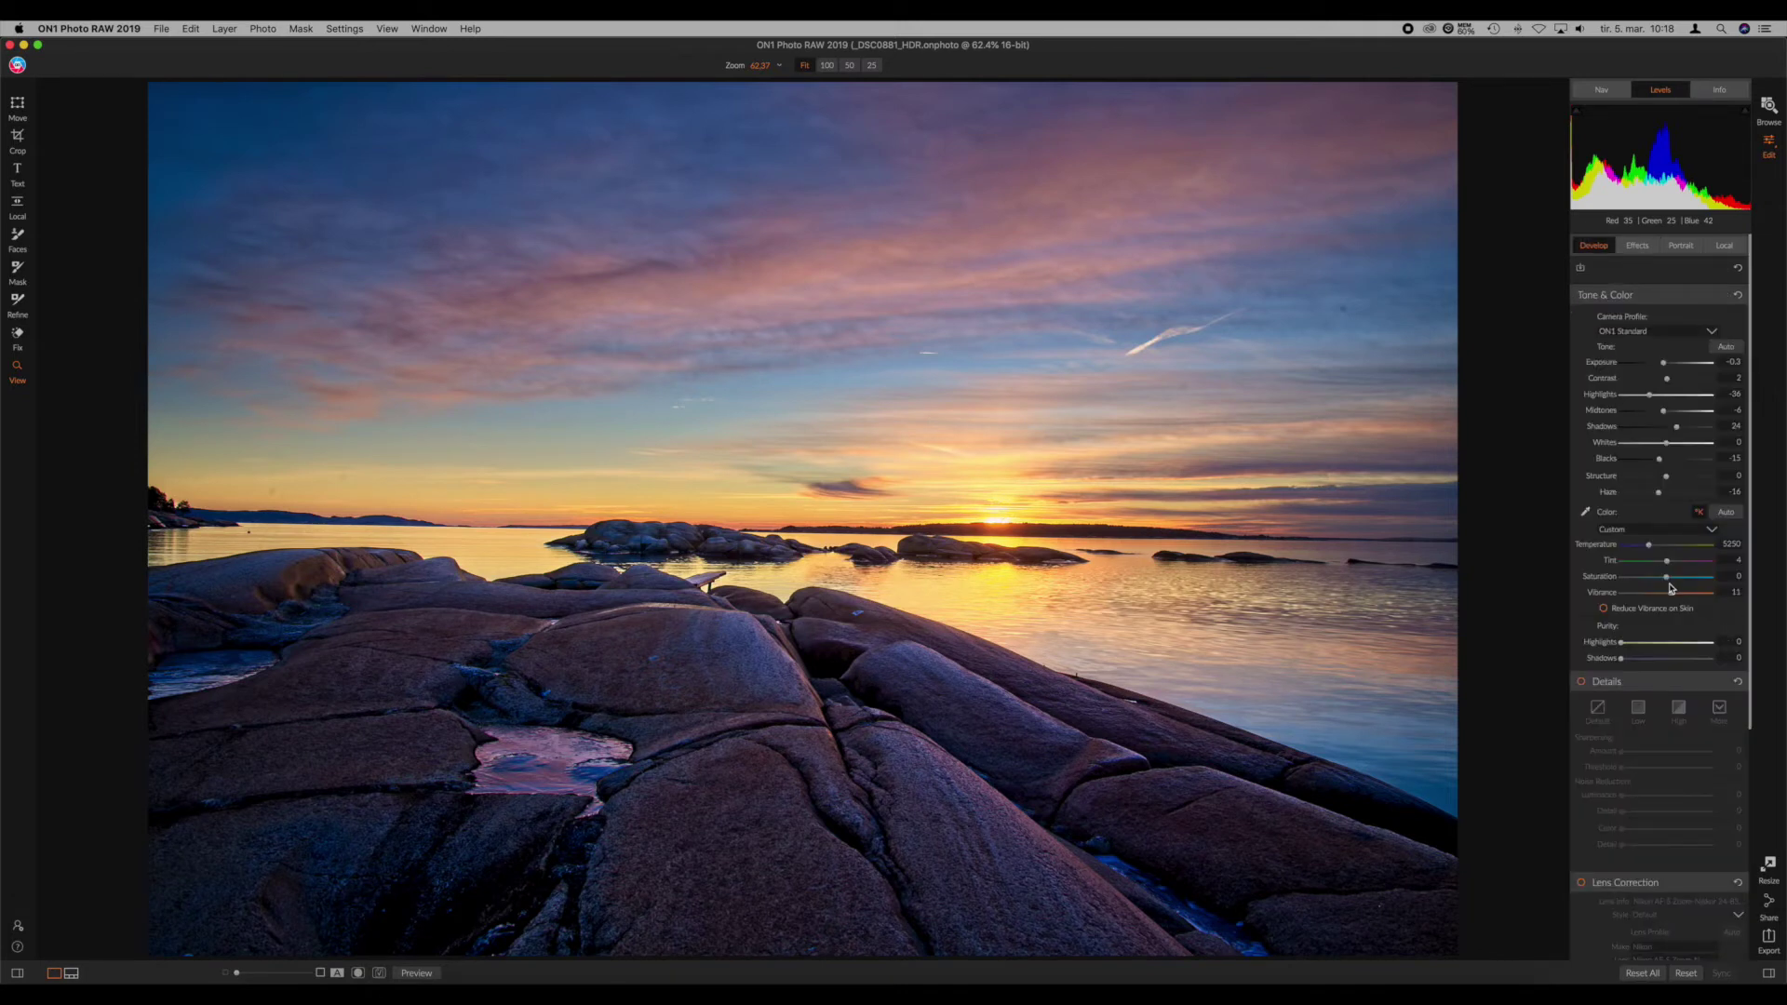
{"action": "left_click_drag", "start_coordinate": [1672, 594], "coordinate": [1669, 597]}
{"action": "left_click", "coordinate": [1669, 597]}
{"action": "left_click_drag", "start_coordinate": [1666, 576], "coordinate": [1663, 583]}
{"action": "left_click_drag", "start_coordinate": [1667, 592], "coordinate": [1666, 592]}
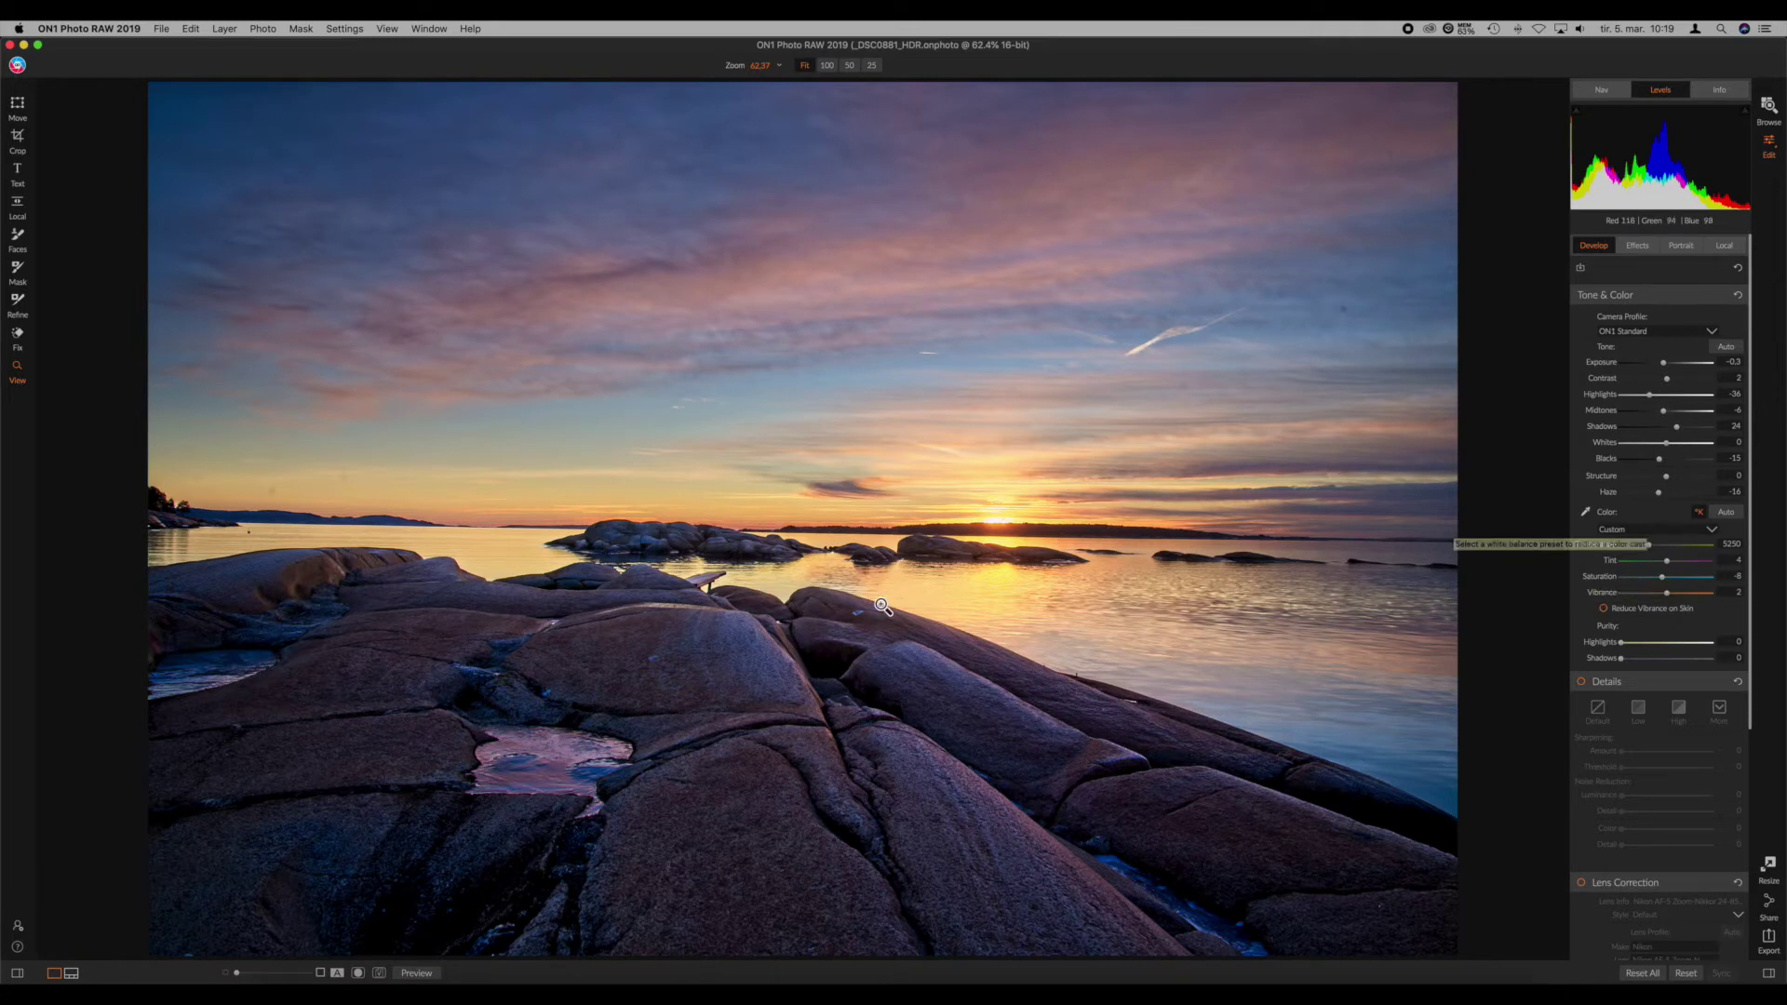
{"action": "left_click_drag", "start_coordinate": [1662, 577], "coordinate": [1664, 583]}
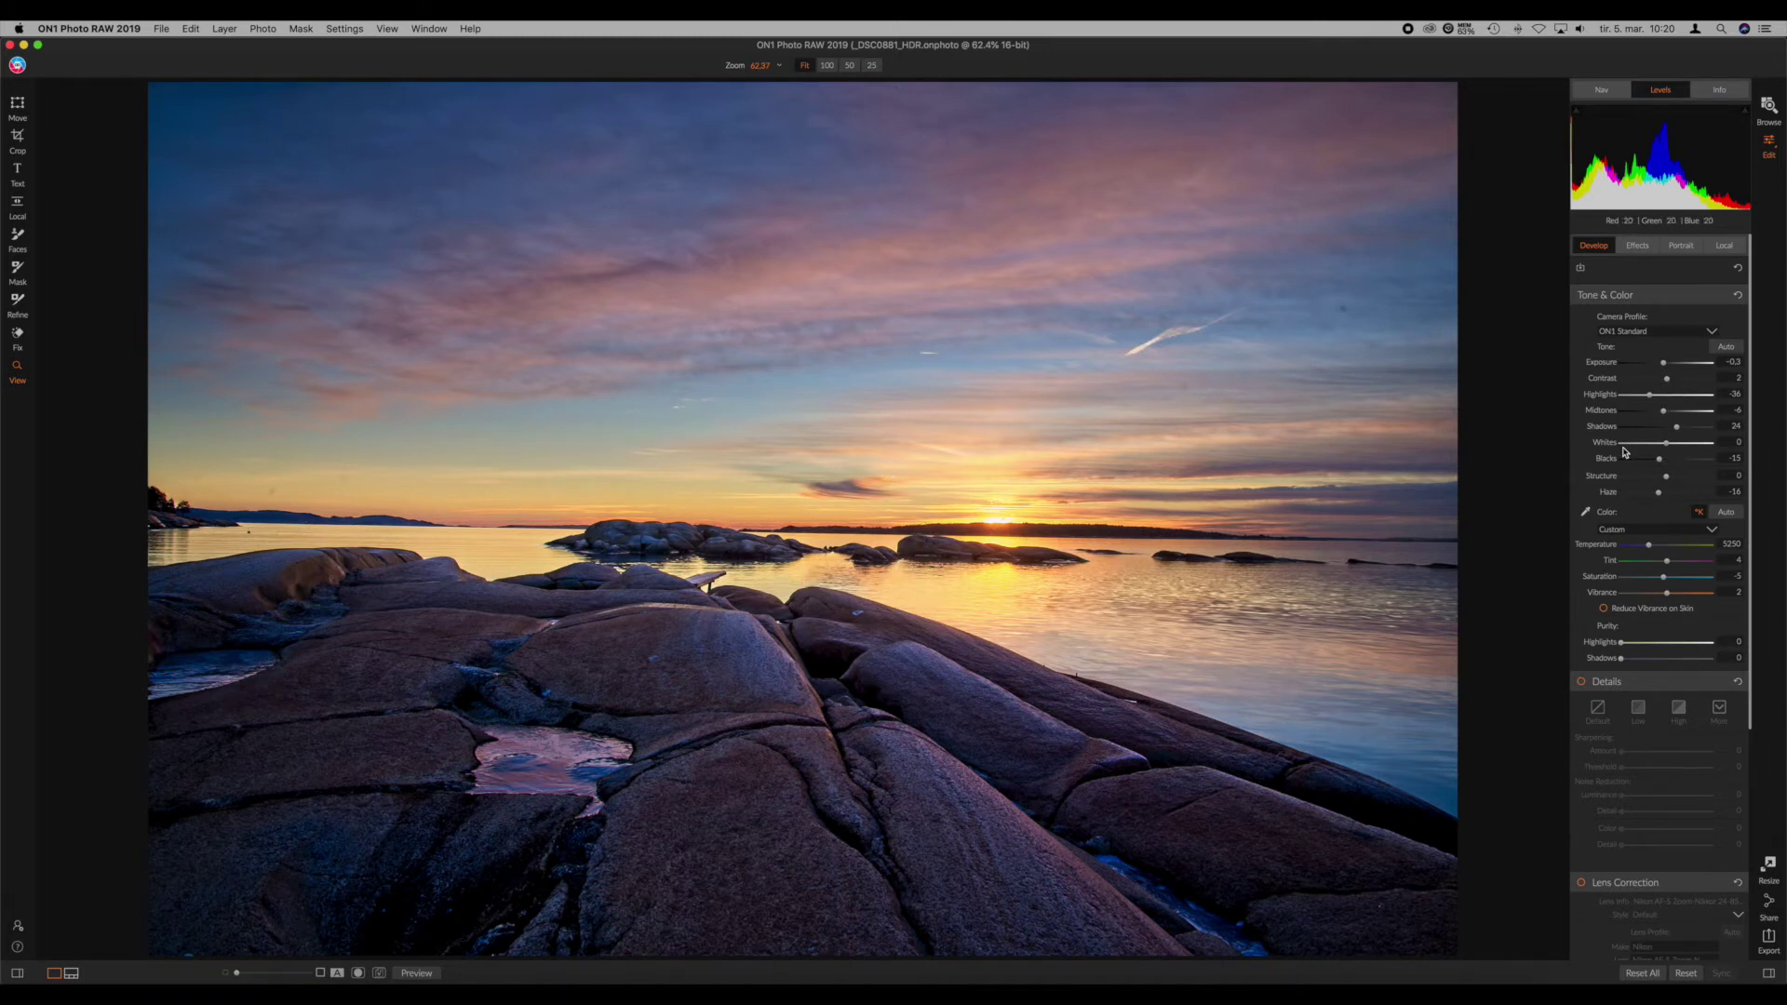
{"action": "left_click", "coordinate": [1679, 381]}
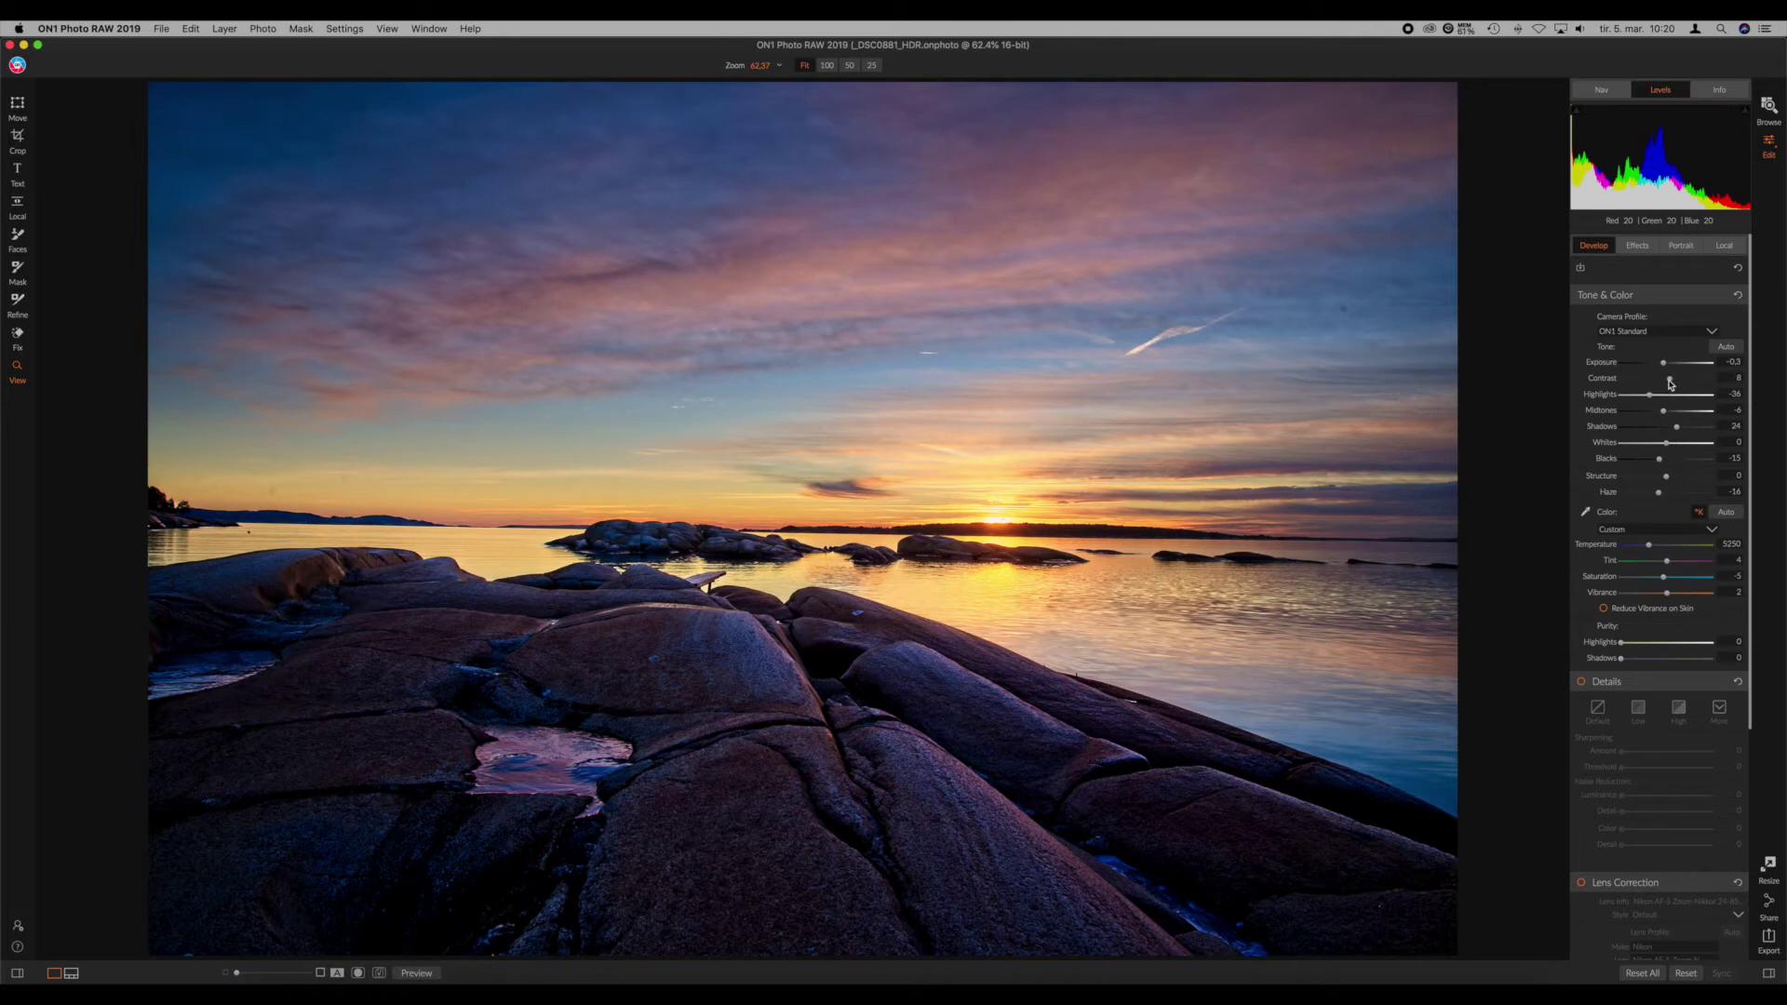
Step: Add a new local adjustment, reset its exposure to 0 and set its contrast to 34
{"action": "key", "text": "k"}
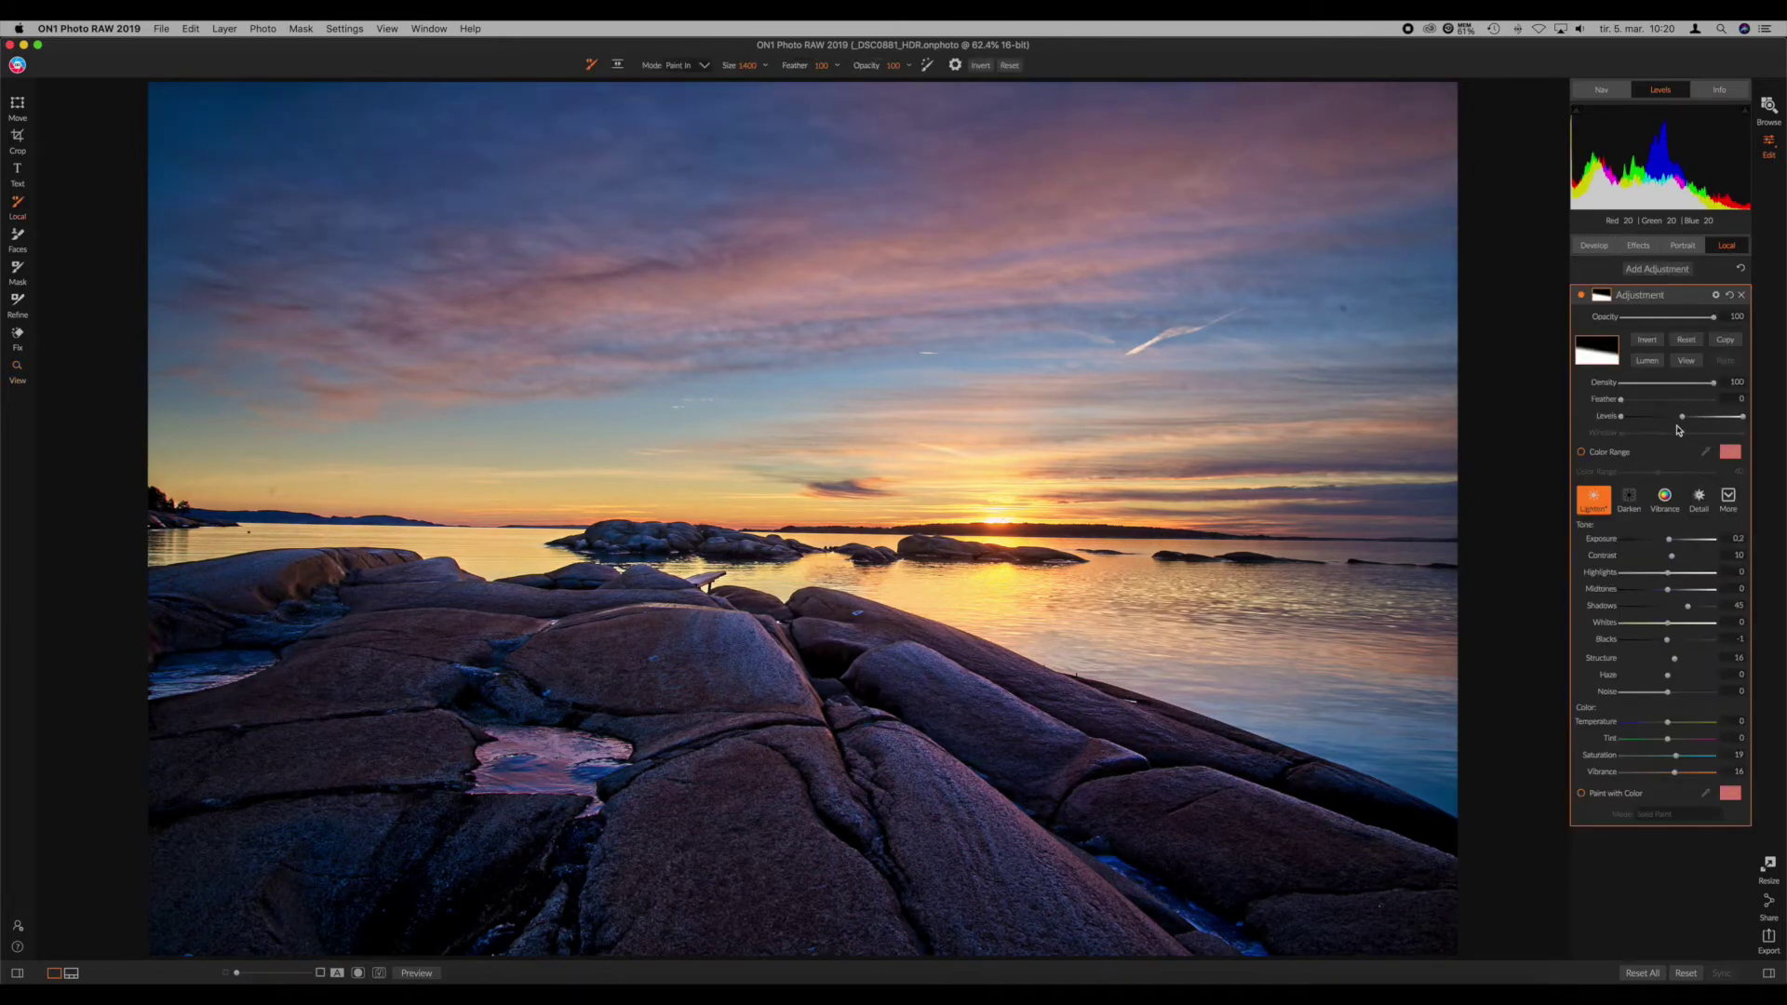
{"action": "left_click", "coordinate": [1654, 269]}
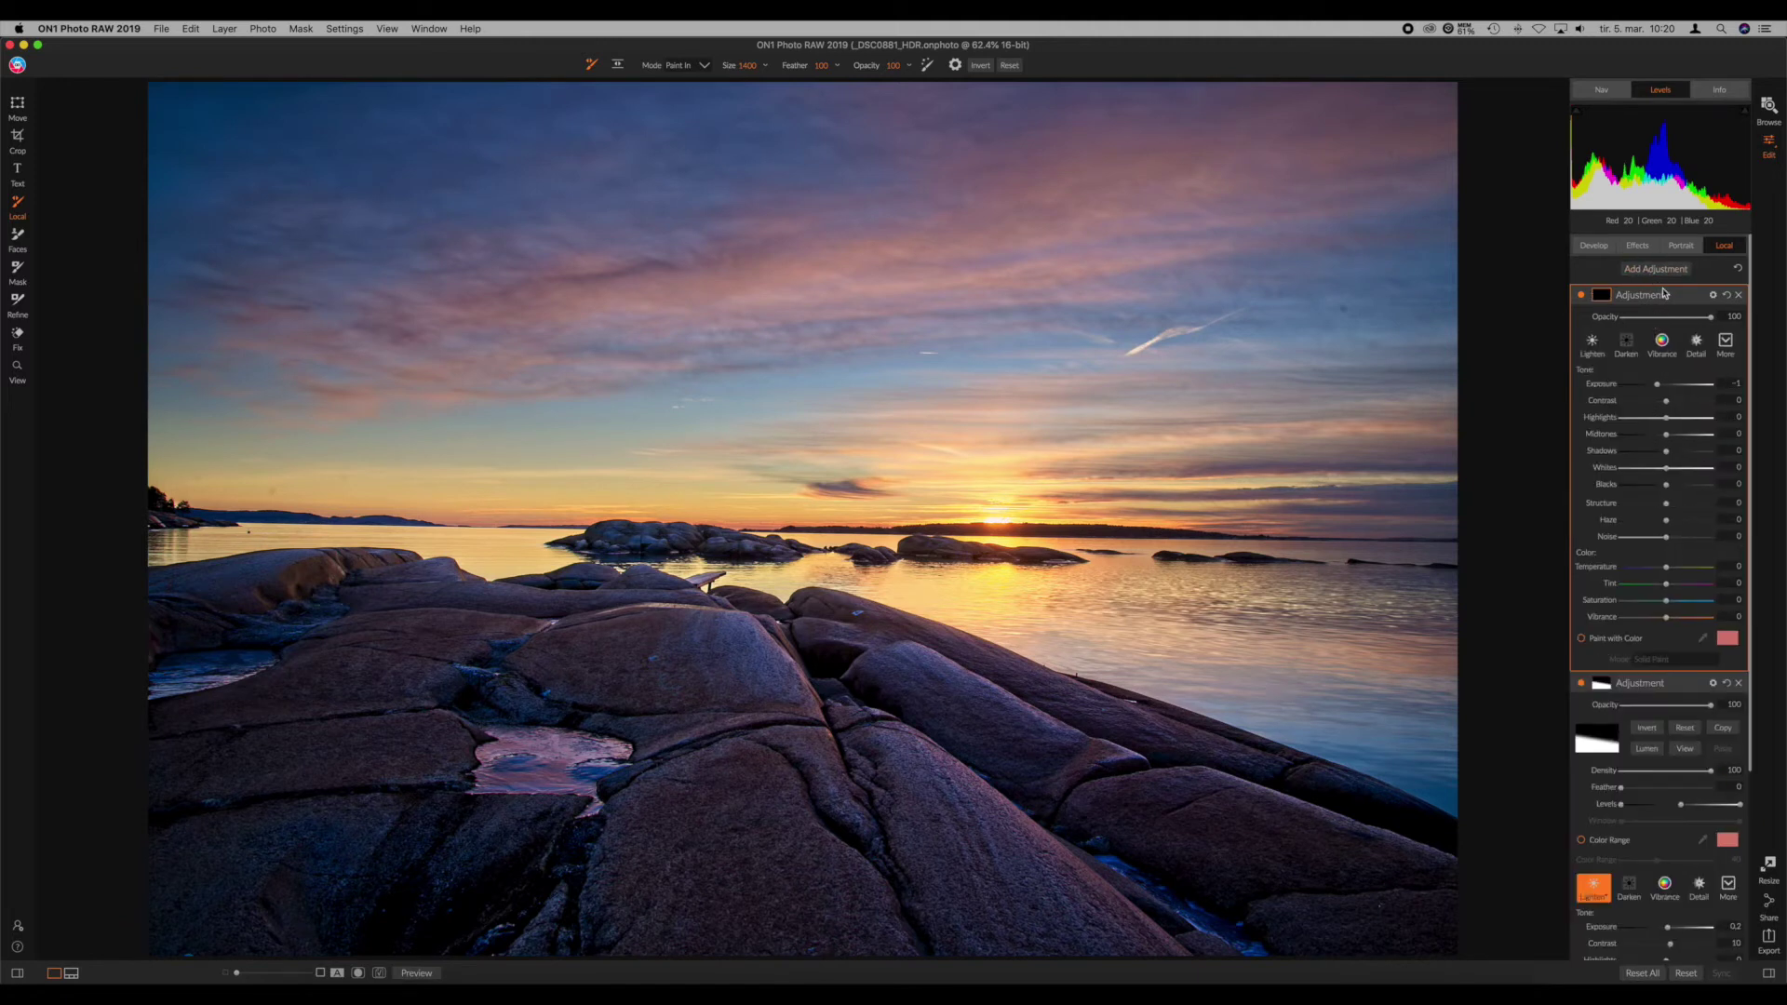
{"action": "double_click", "coordinate": [1600, 384]}
{"action": "left_click_drag", "start_coordinate": [1682, 403], "coordinate": [1680, 401]}
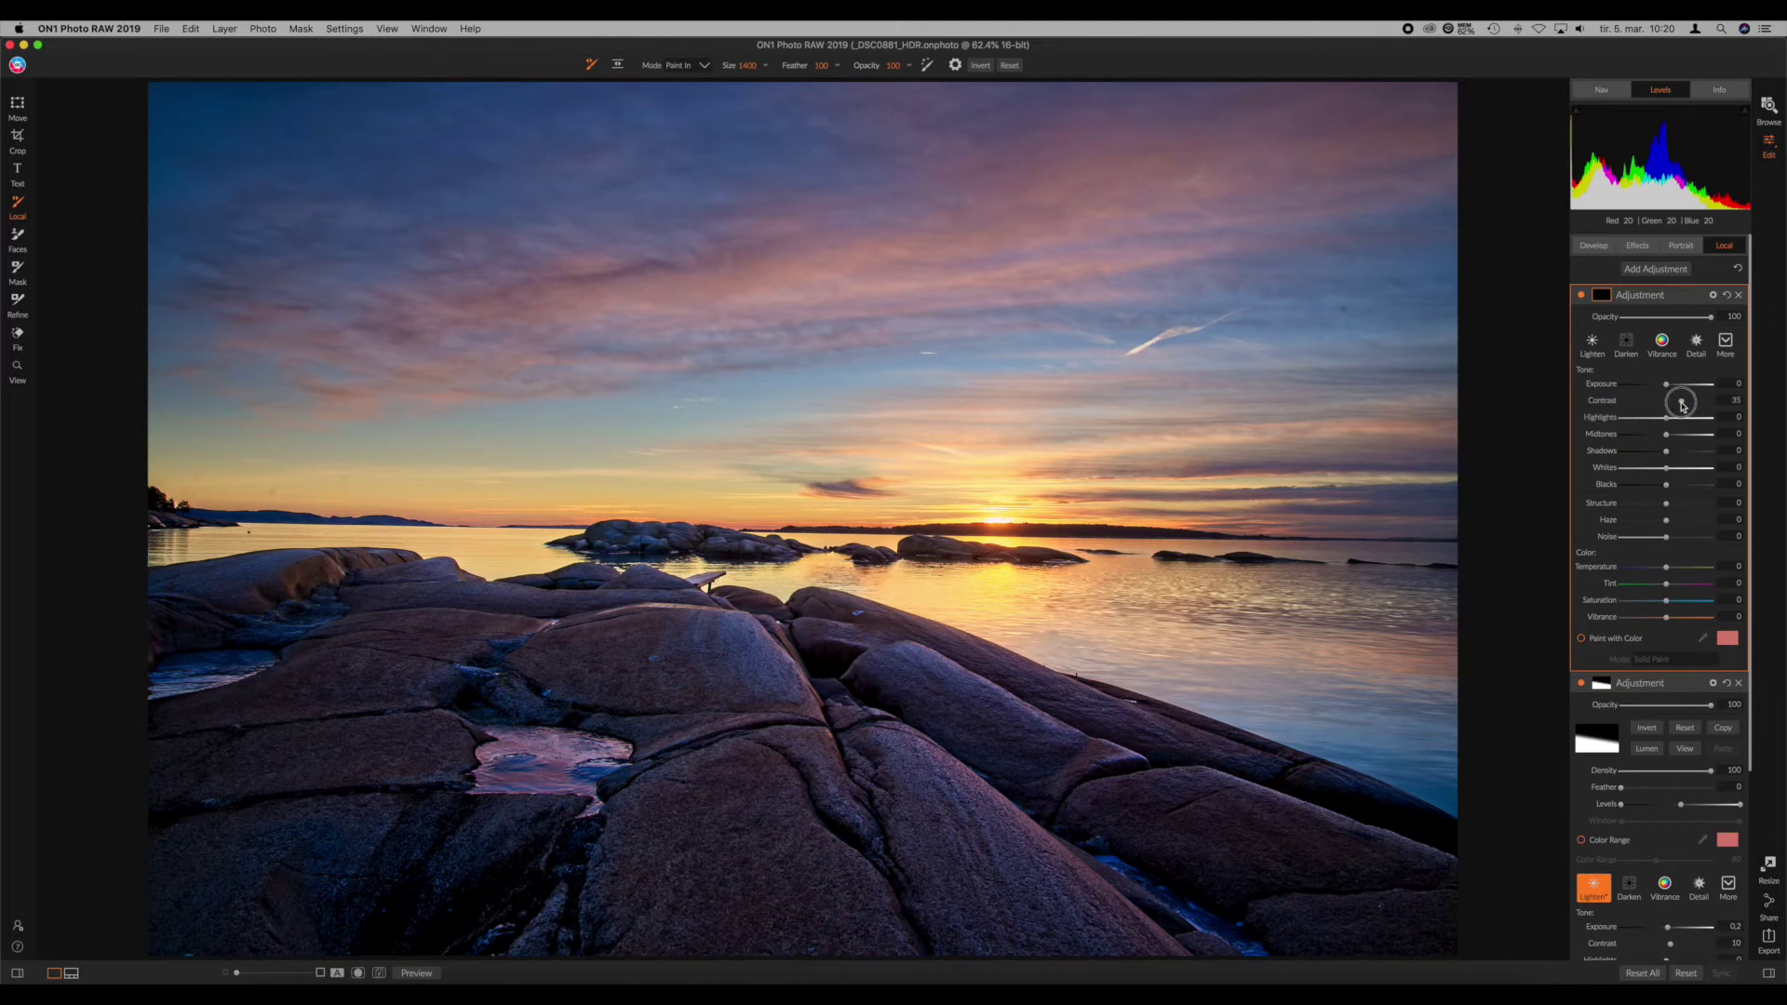
Step: Mask the local adjustment to the sky with a Linear Top gradient centred on the horizon, and show the mask overlay
{"action": "left_click", "coordinate": [620, 66]}
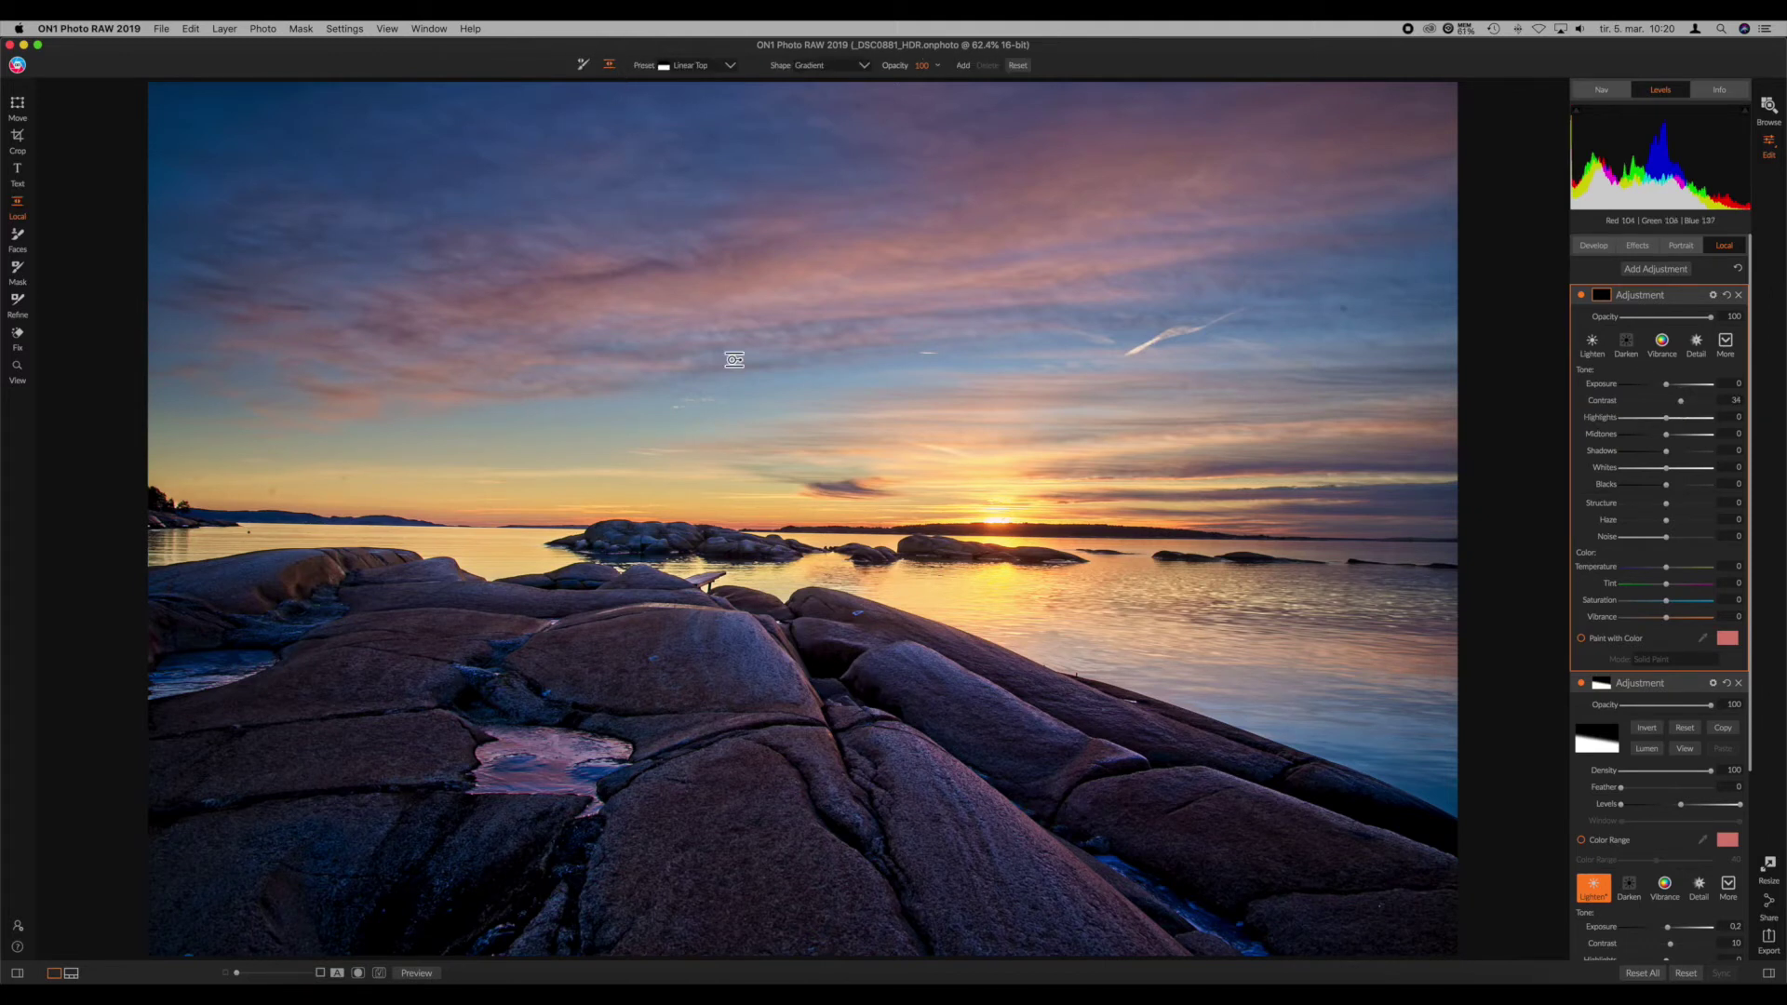
{"action": "left_click", "coordinate": [829, 530]}
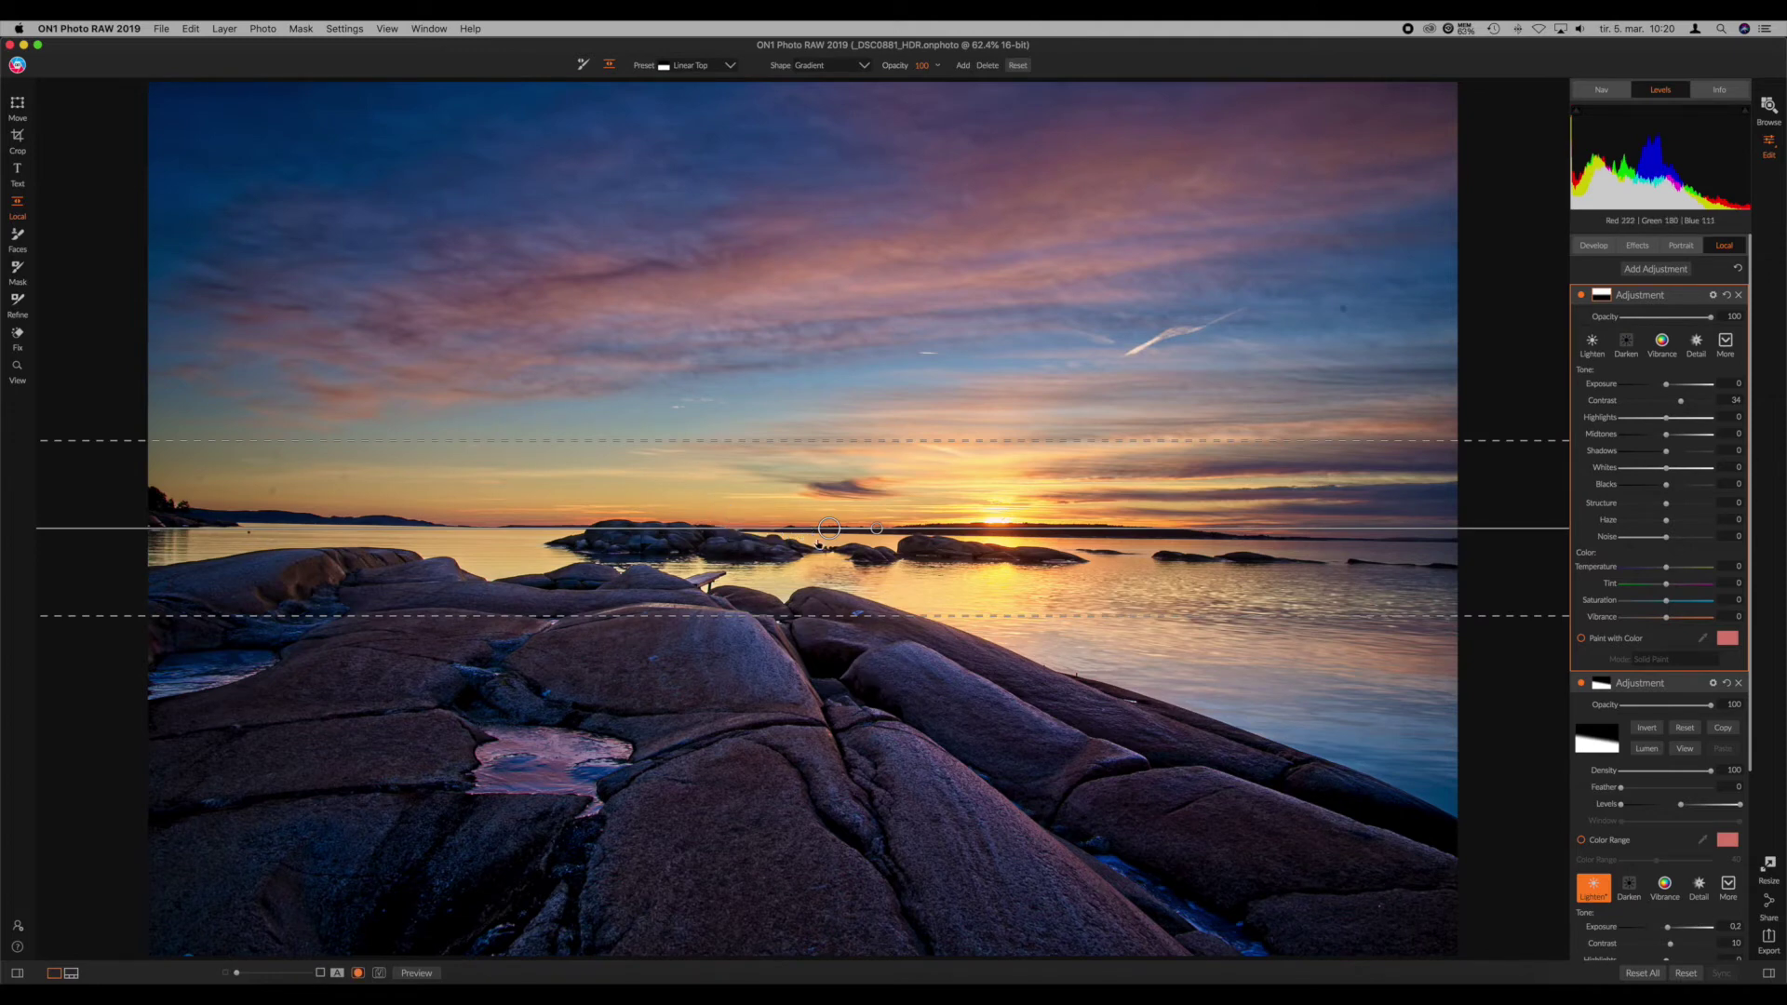
{"action": "key", "text": "o"}
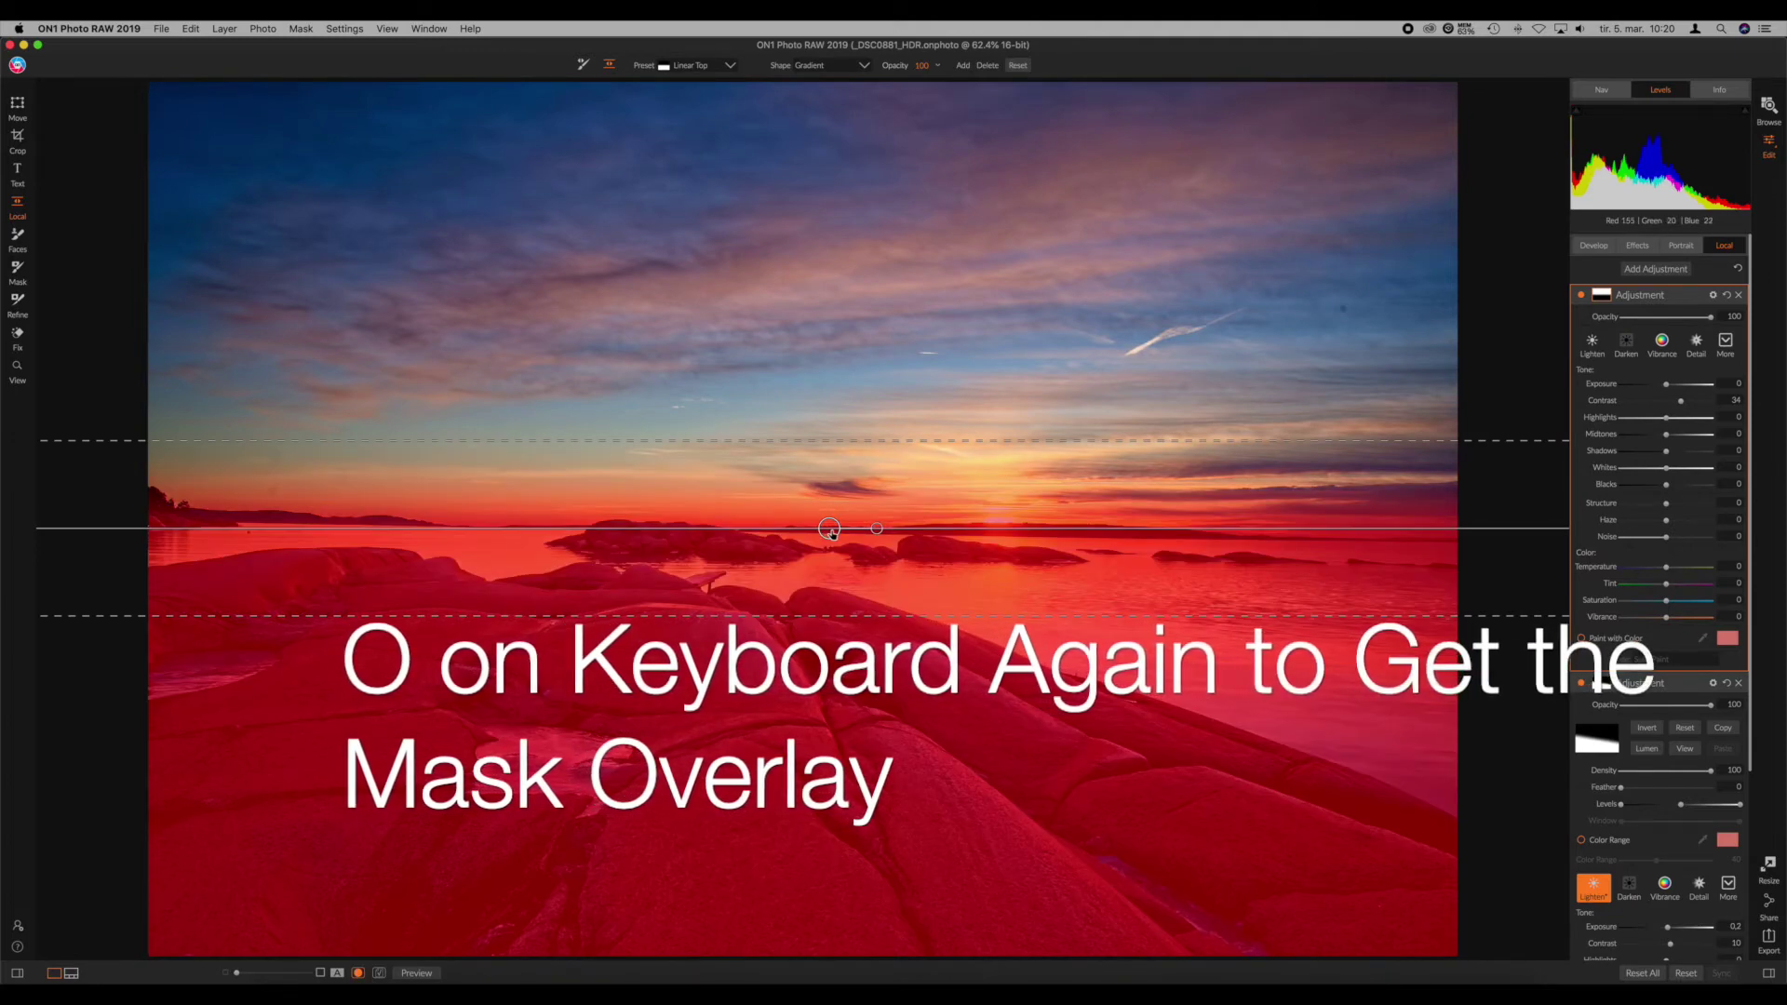
{"action": "left_click_drag", "start_coordinate": [830, 530], "coordinate": [834, 529]}
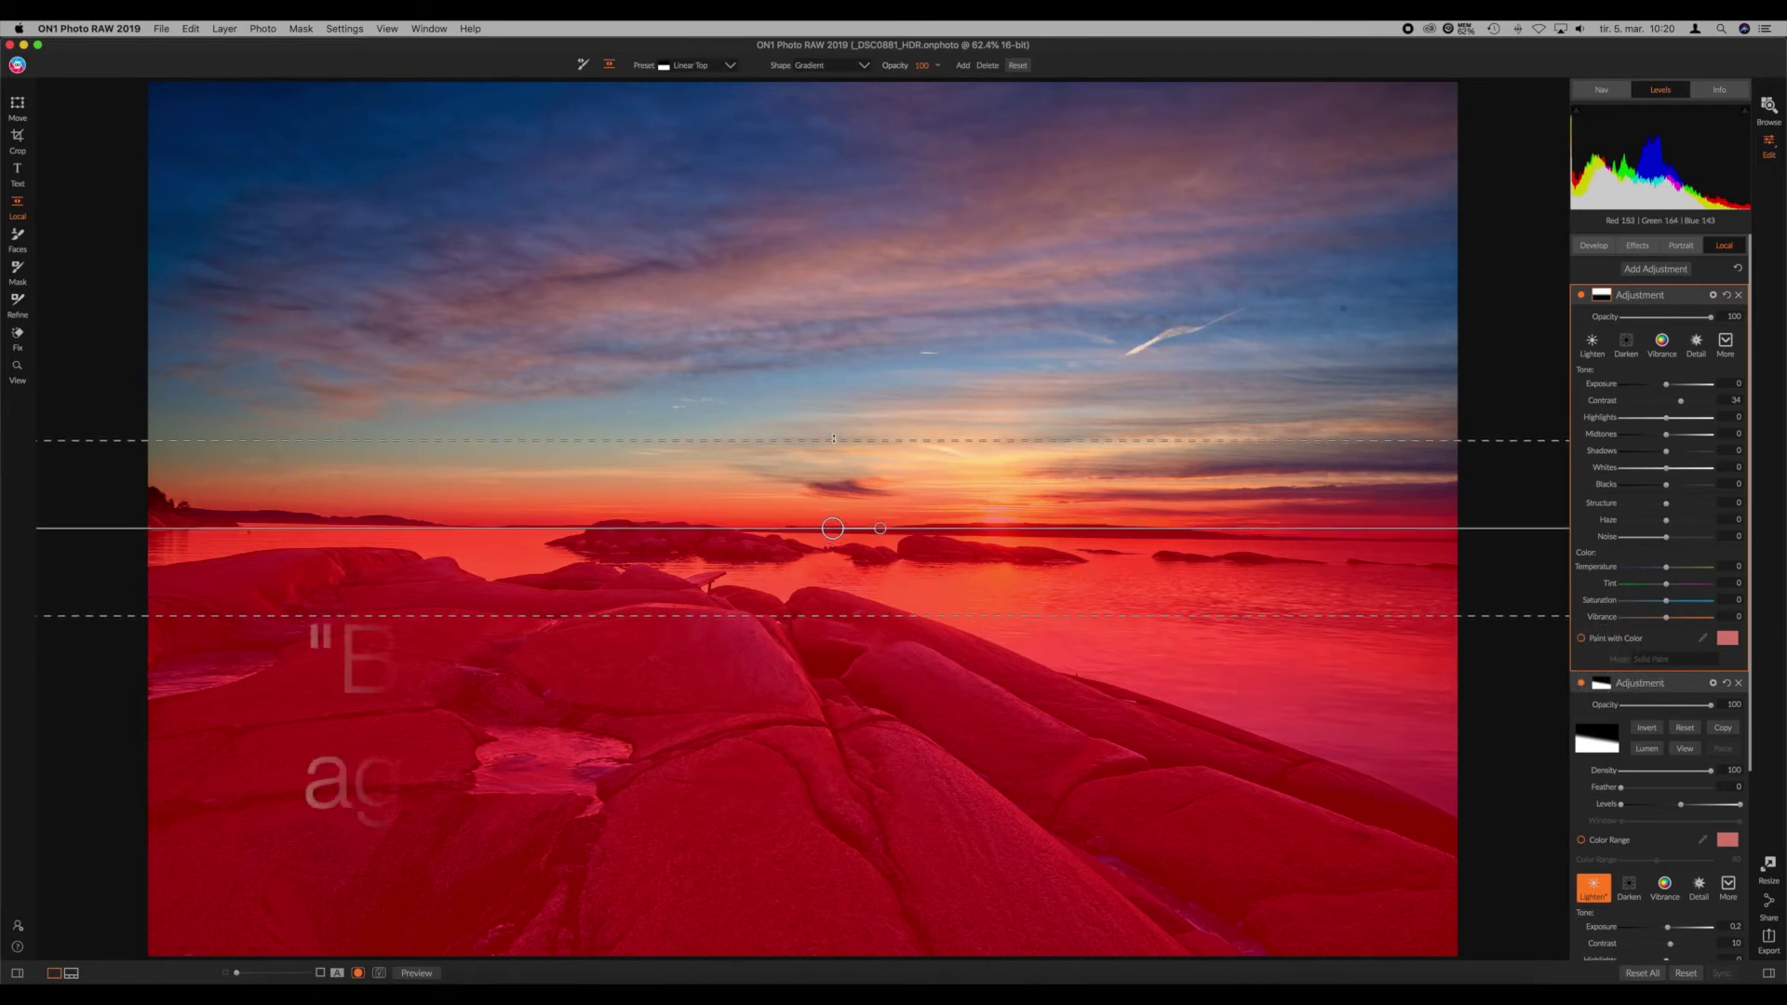
Step: Widen the sky gradient's transition and shift it slightly below the horizon, hide the mask overlay, and compare the photo without the adjustment
{"action": "left_click_drag", "start_coordinate": [835, 437], "coordinate": [837, 407]}
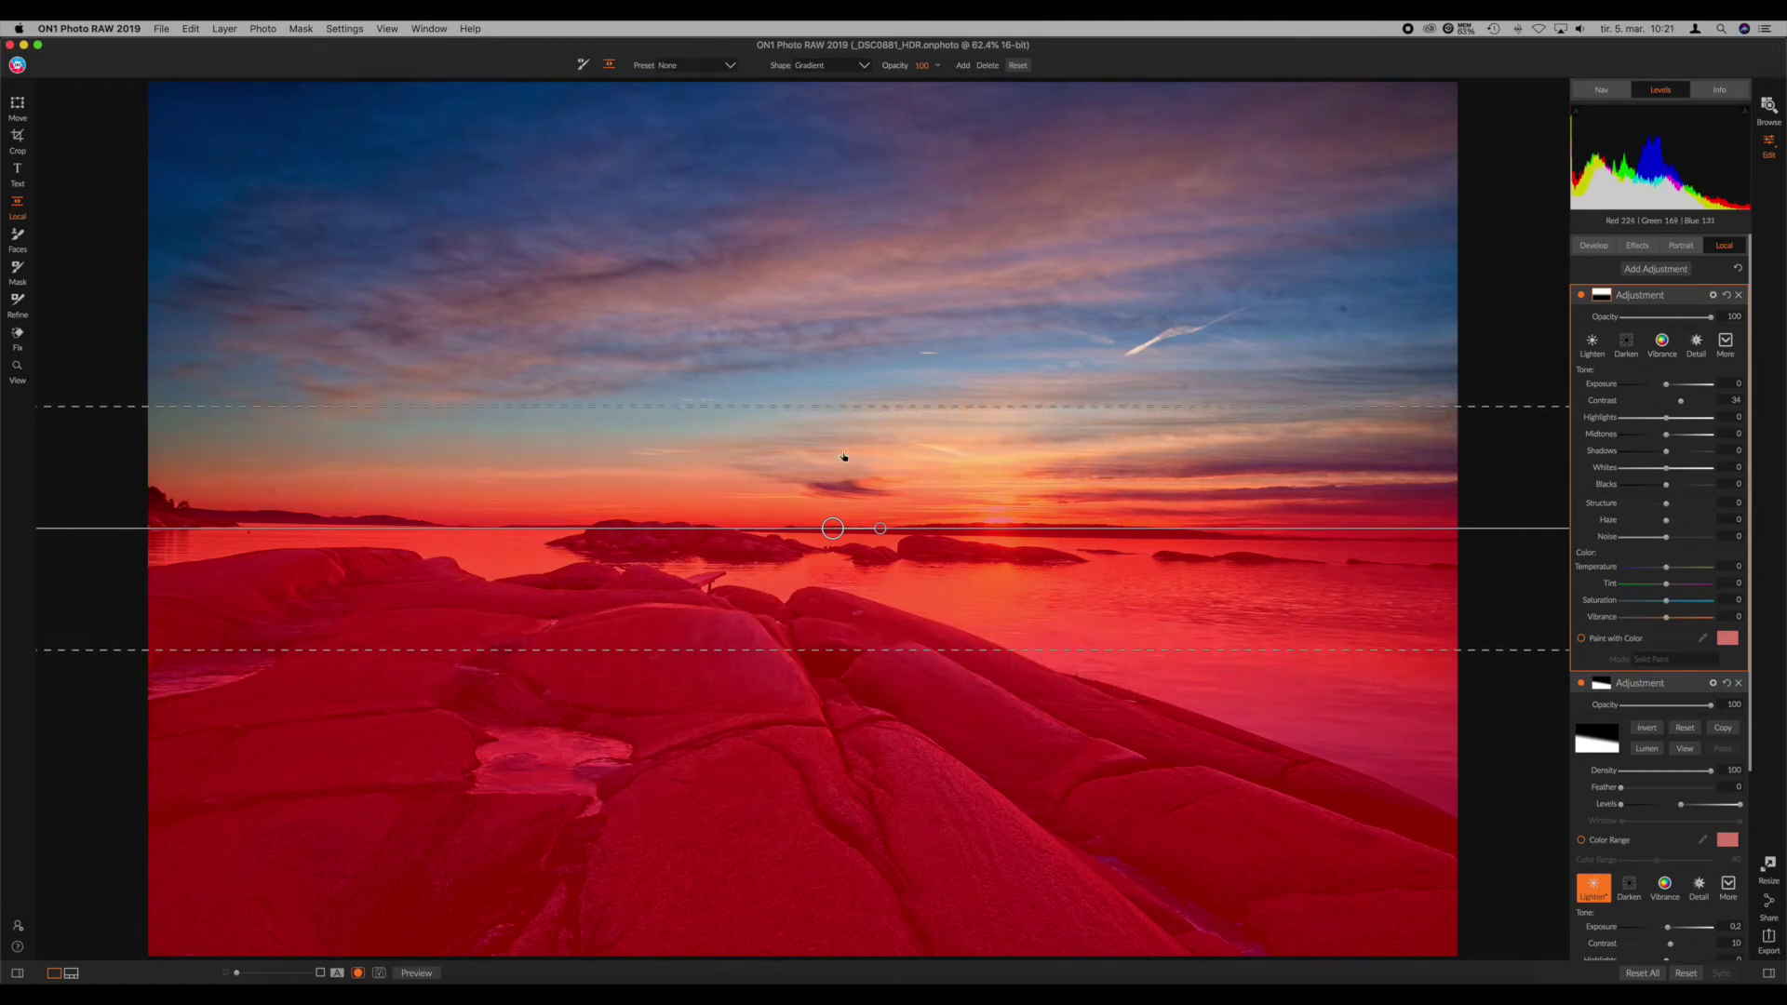
{"action": "left_click_drag", "start_coordinate": [833, 529], "coordinate": [831, 537]}
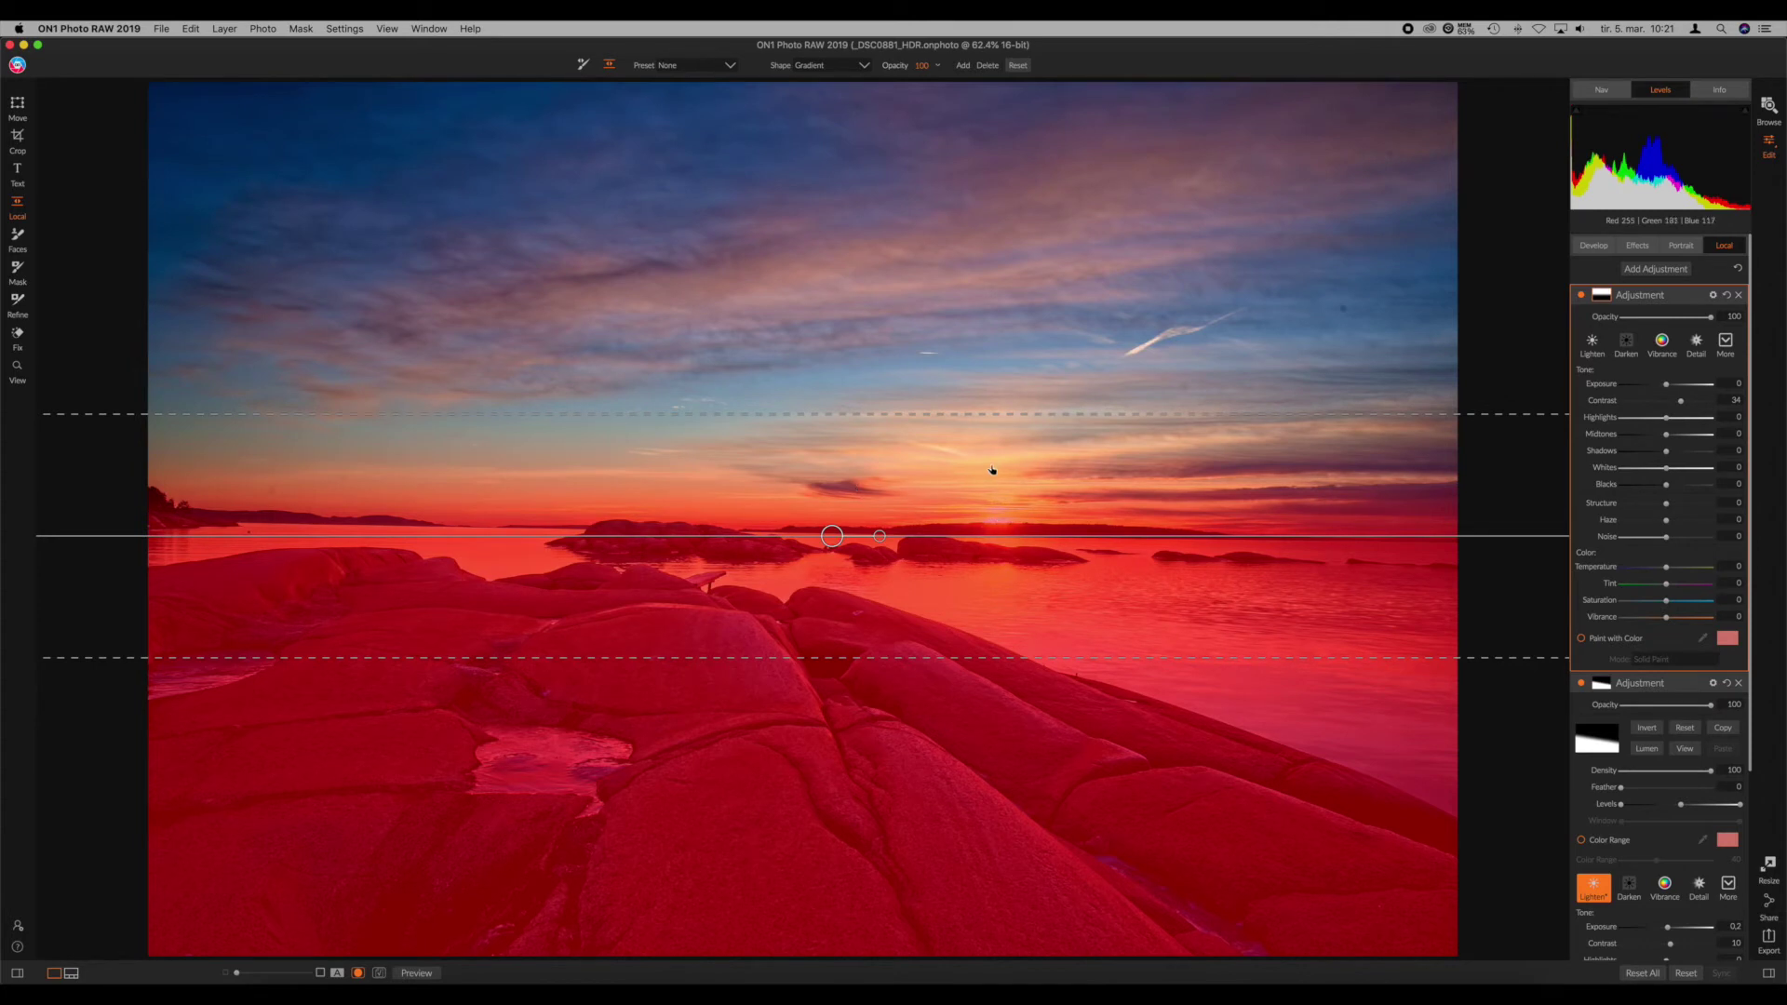
{"action": "left_click_drag", "start_coordinate": [907, 413], "coordinate": [765, 409]}
{"action": "key", "text": "o"}
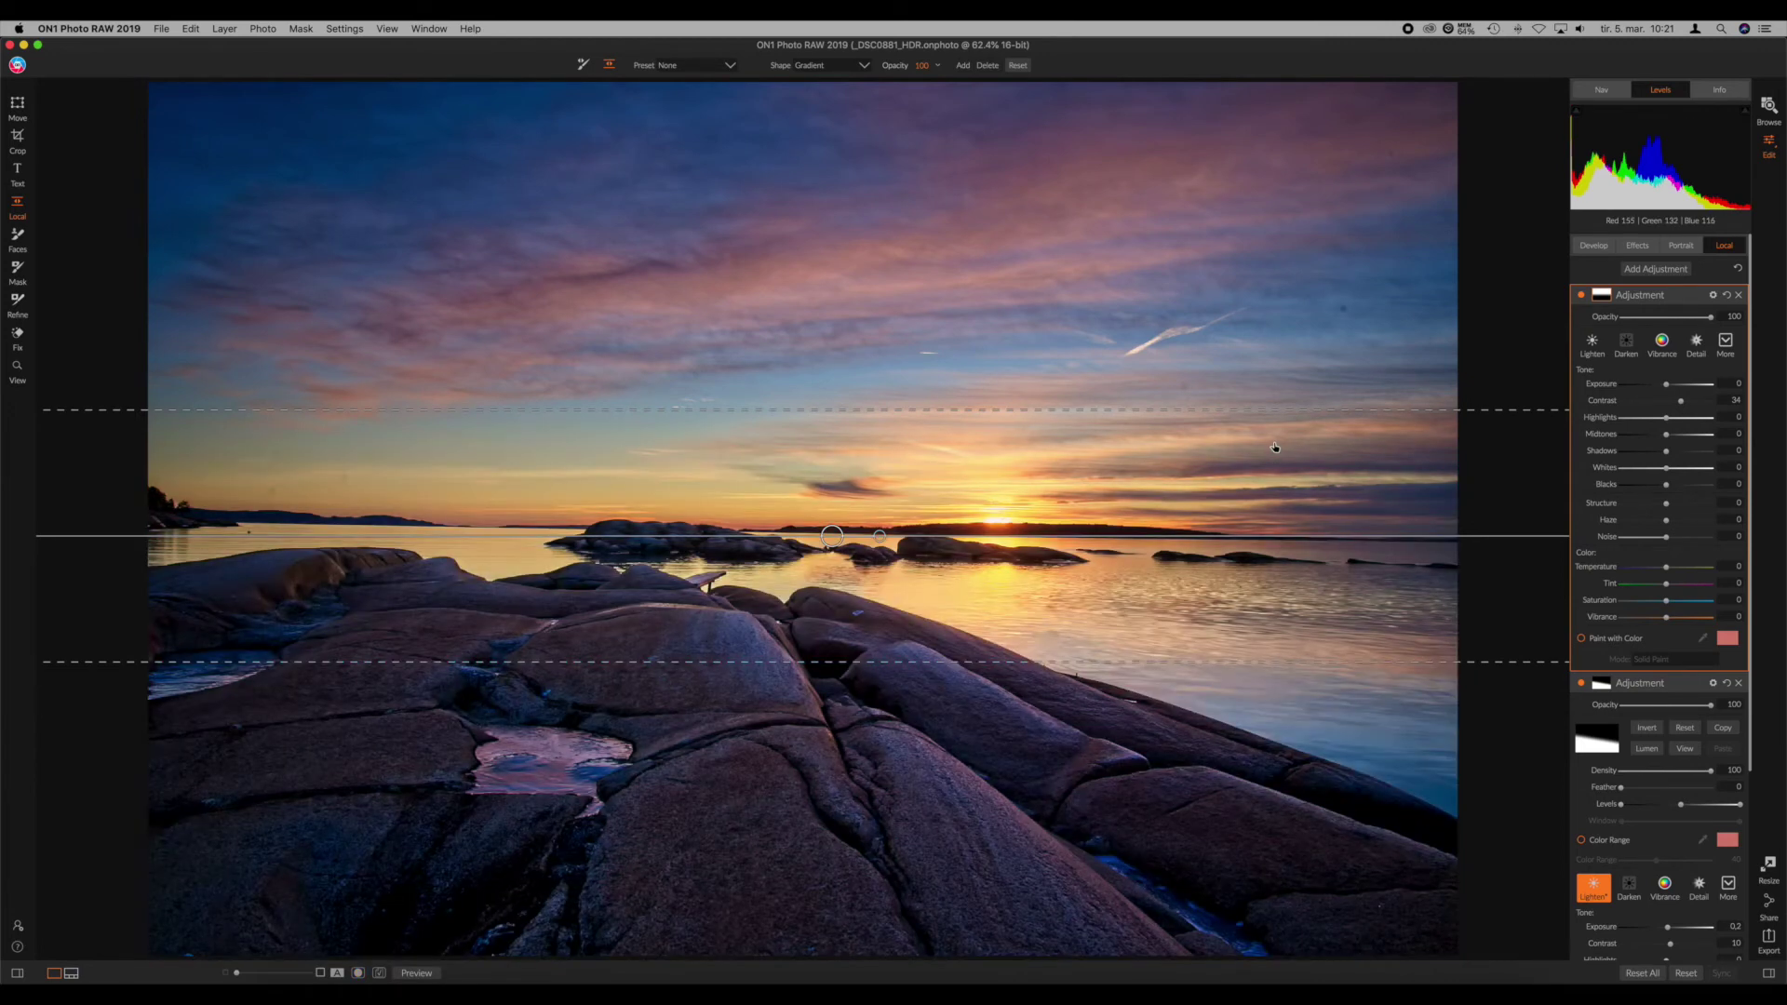
{"action": "left_click", "coordinate": [1581, 296]}
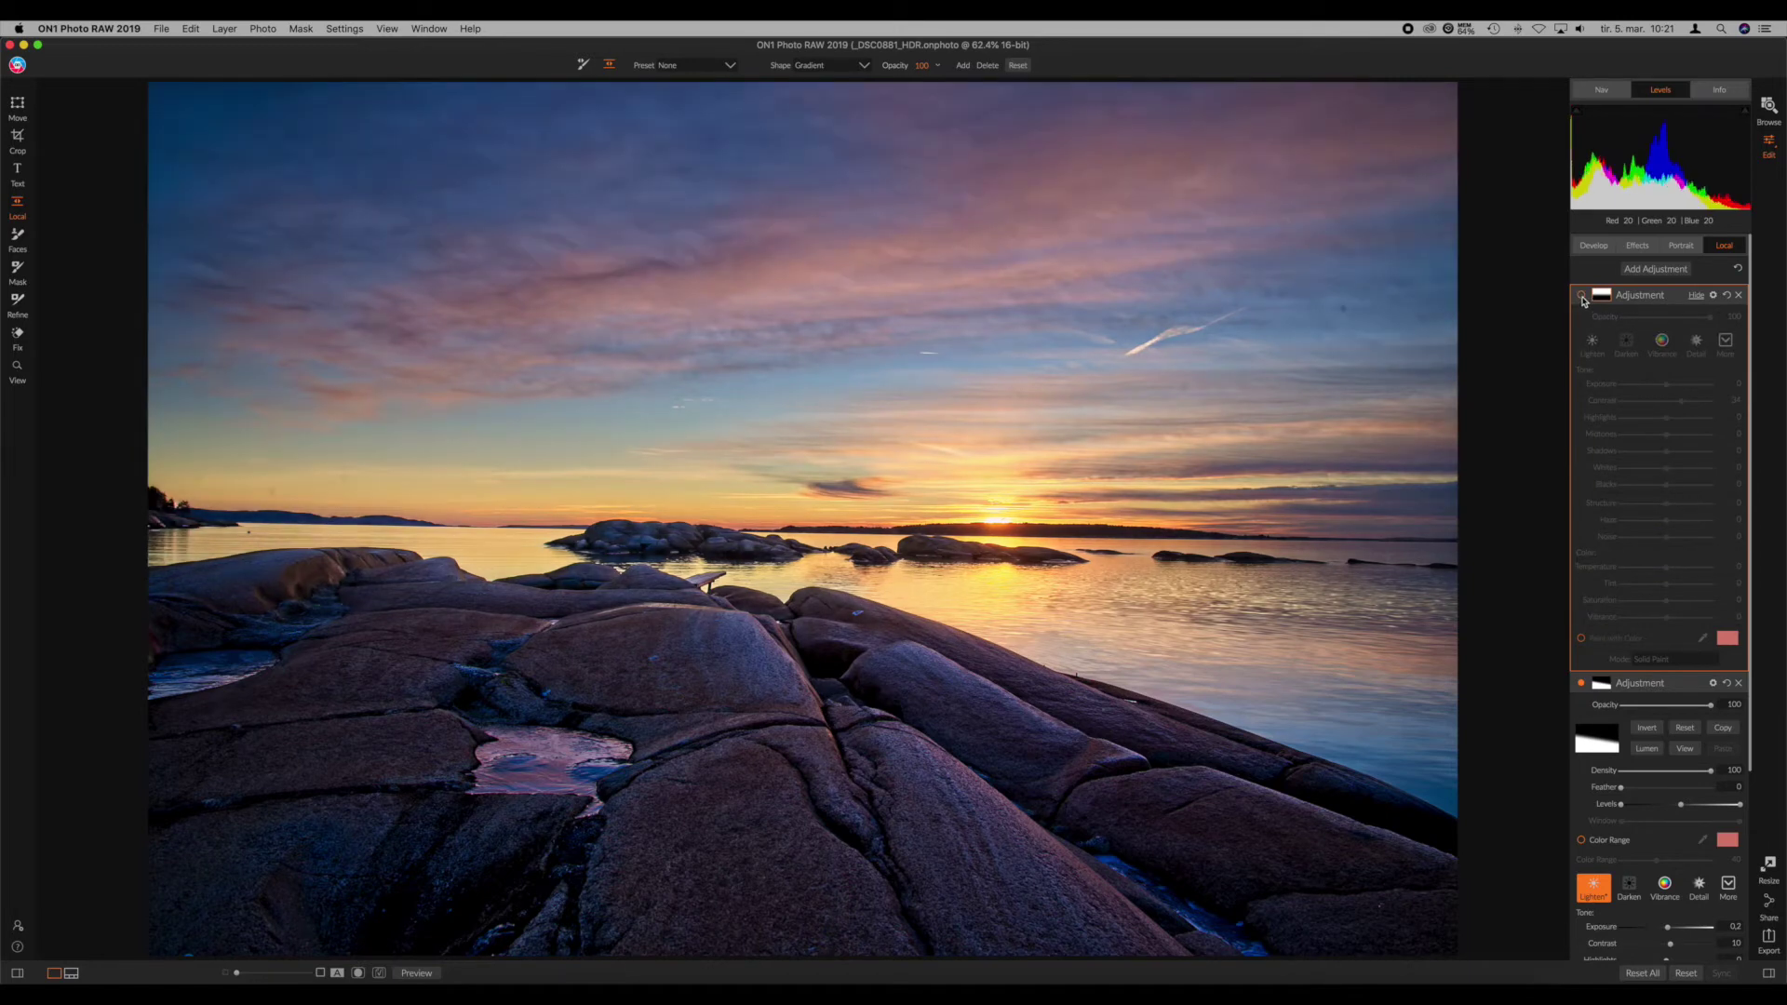
{"action": "left_click", "coordinate": [1581, 296]}
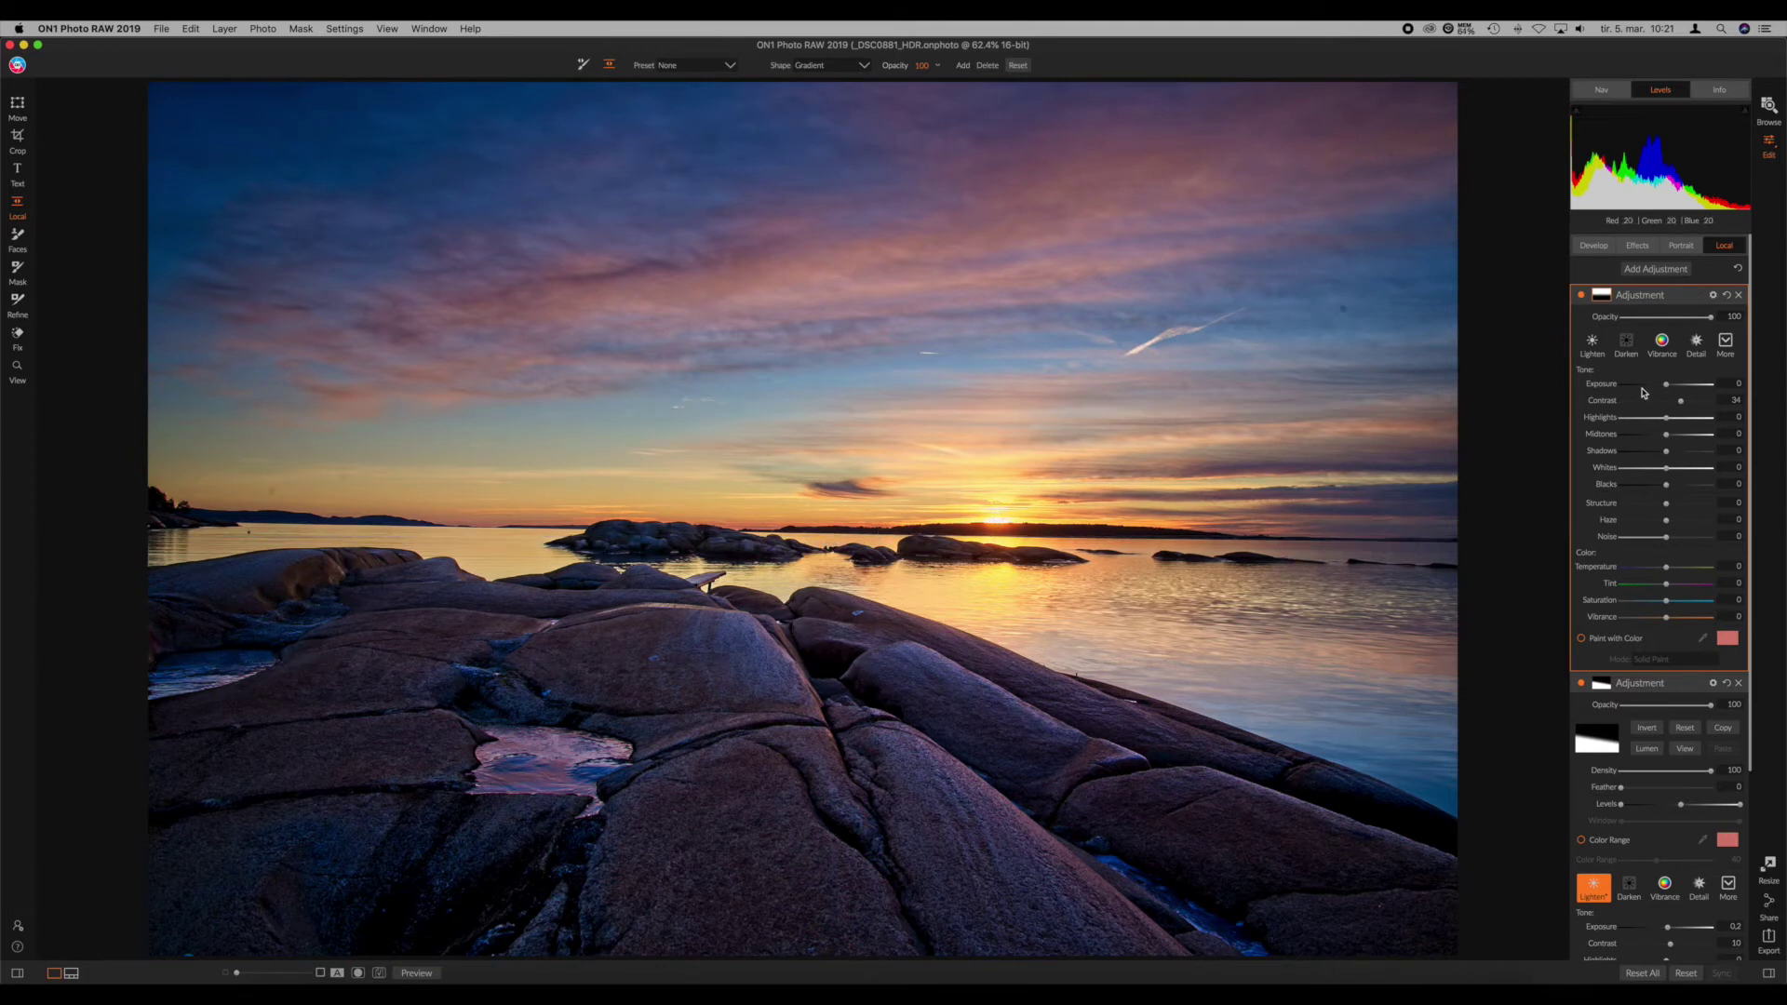
Step: Add a Tone Enhancer effects filter, try a compression of 120, and reset the compression
{"action": "left_click", "coordinate": [1638, 246]}
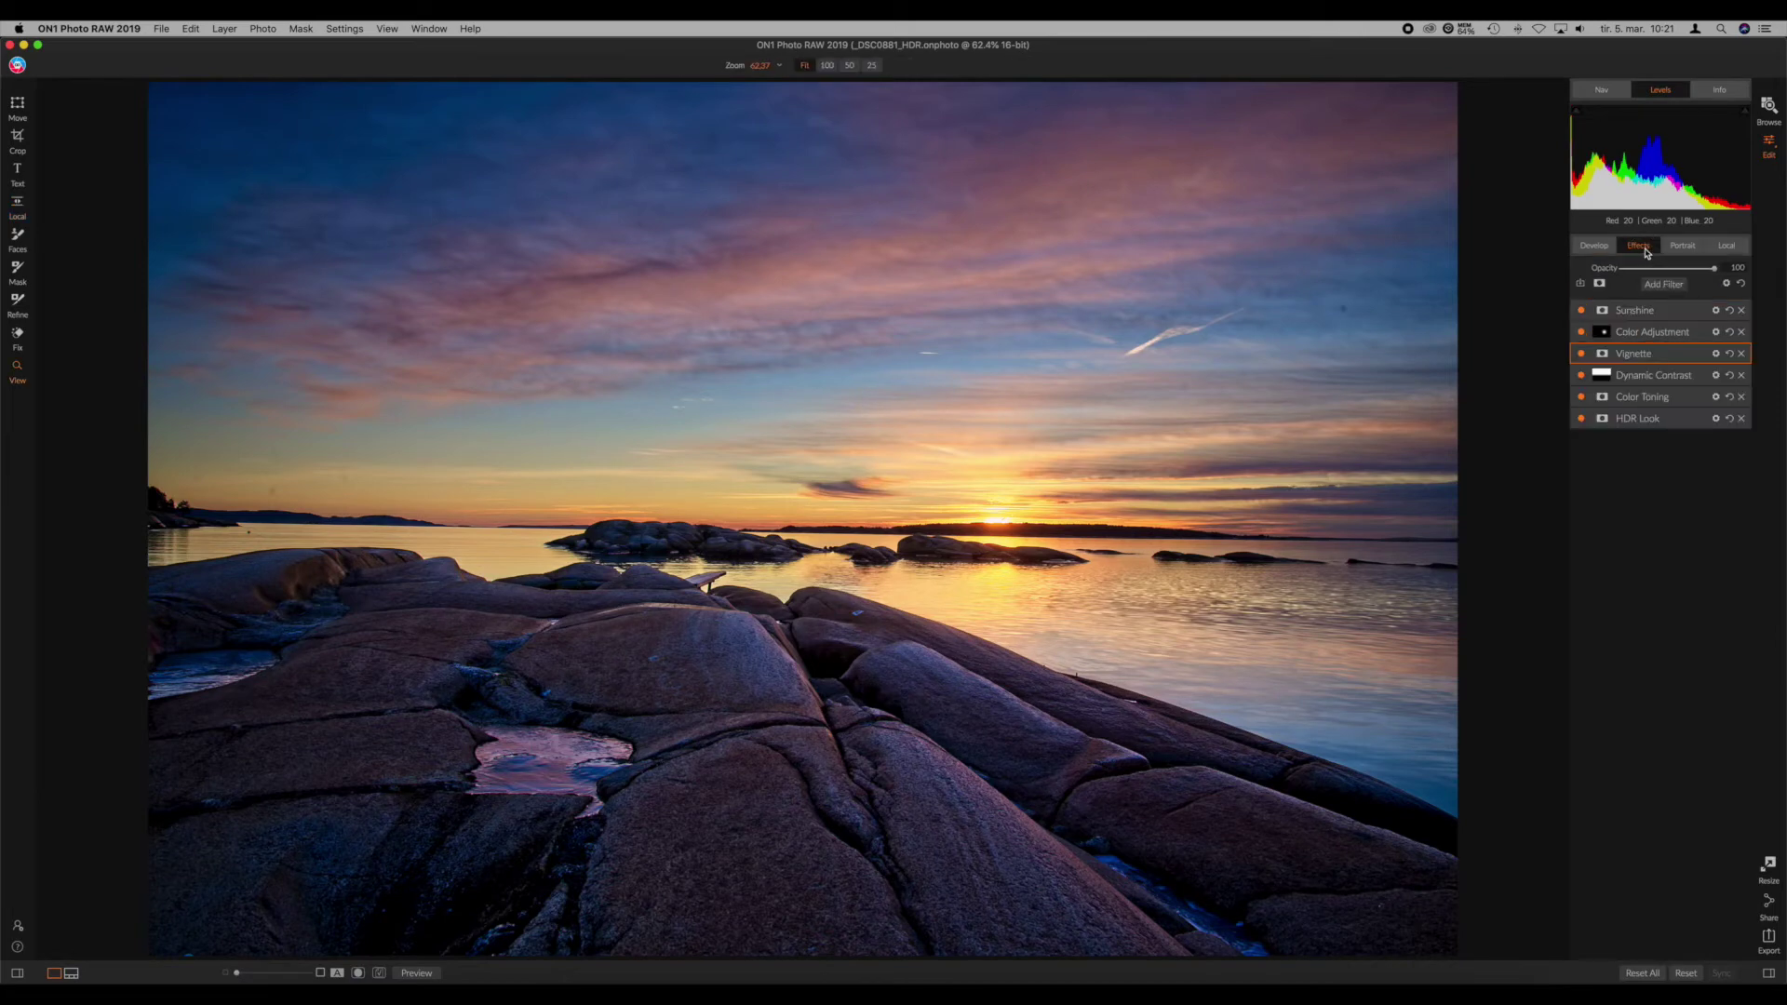
{"action": "left_click", "coordinate": [1650, 286]}
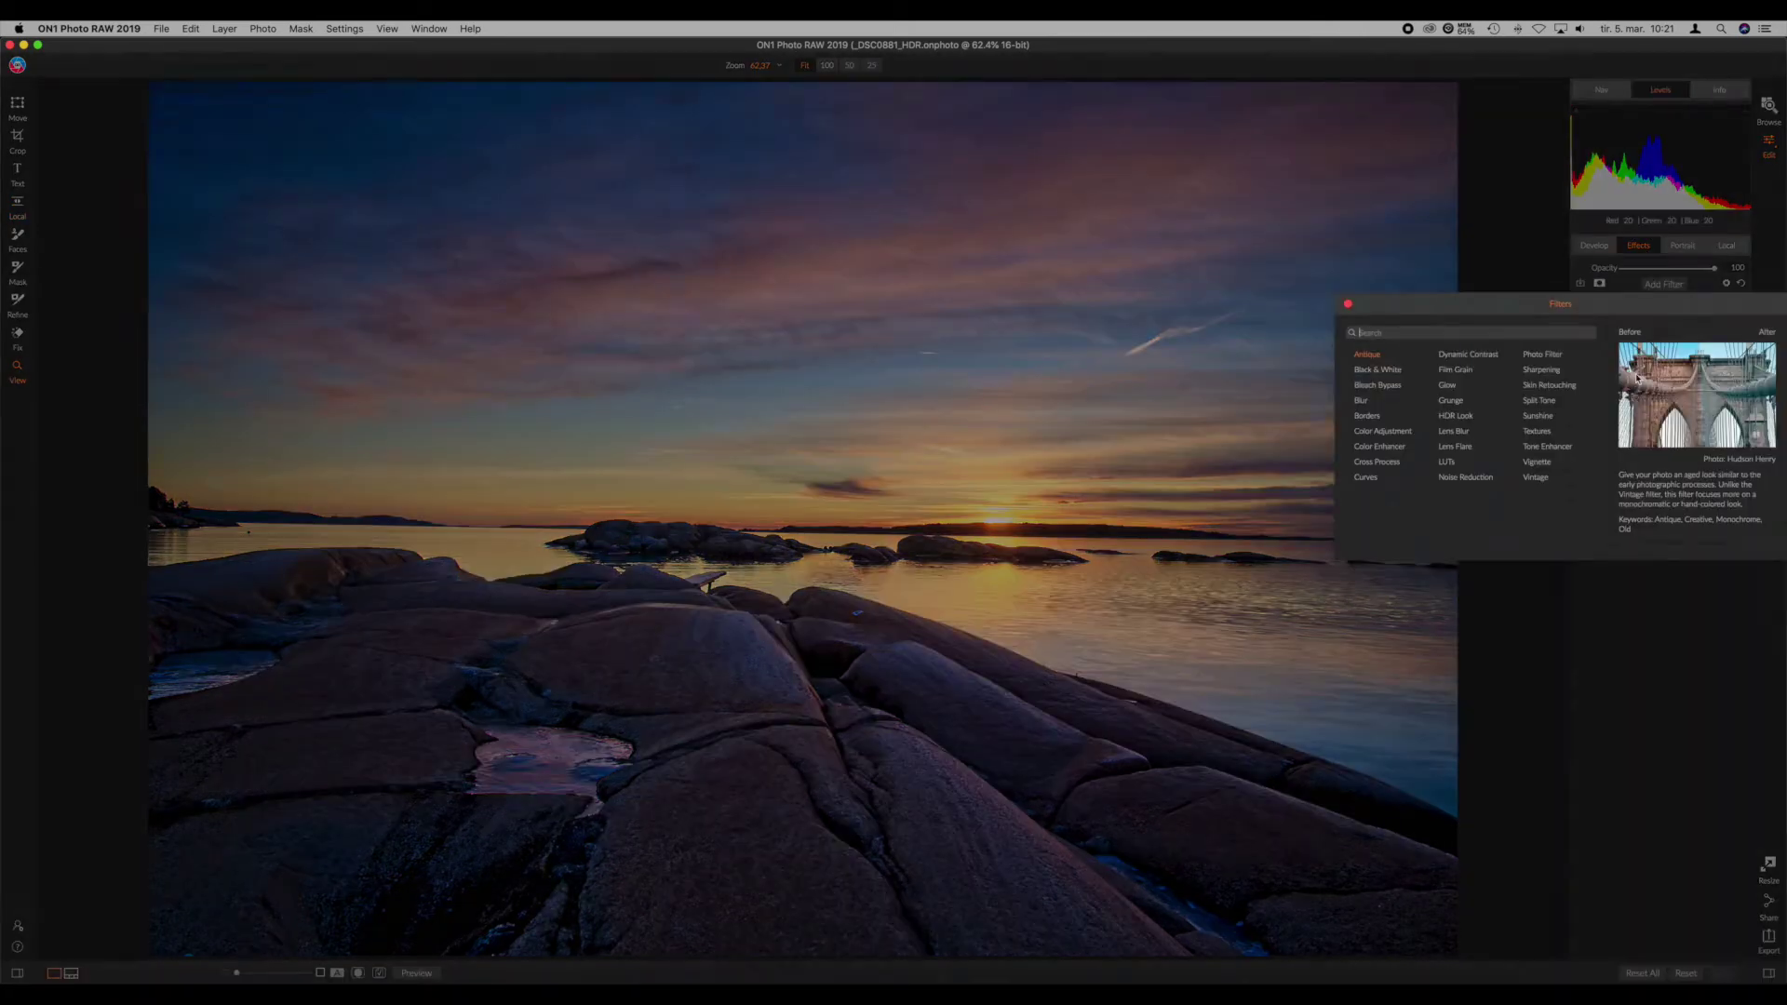
{"action": "left_click", "coordinate": [1579, 454]}
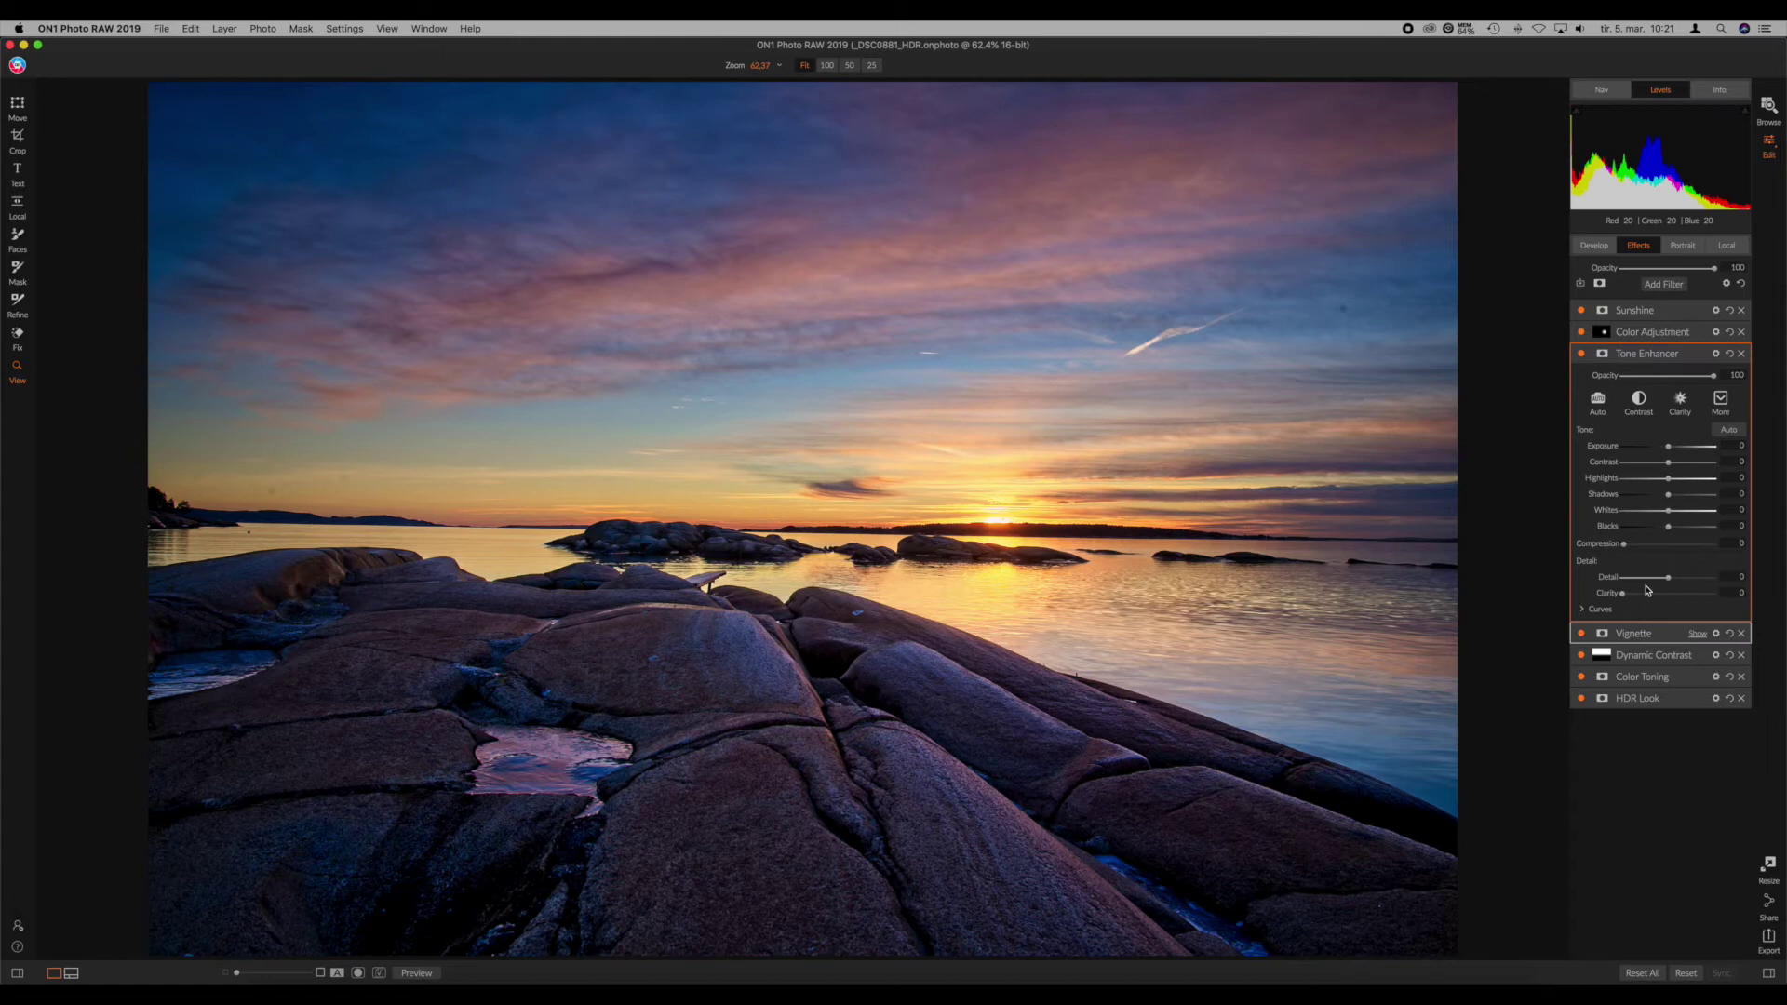
{"action": "left_click_drag", "start_coordinate": [1624, 543], "coordinate": [1701, 551]}
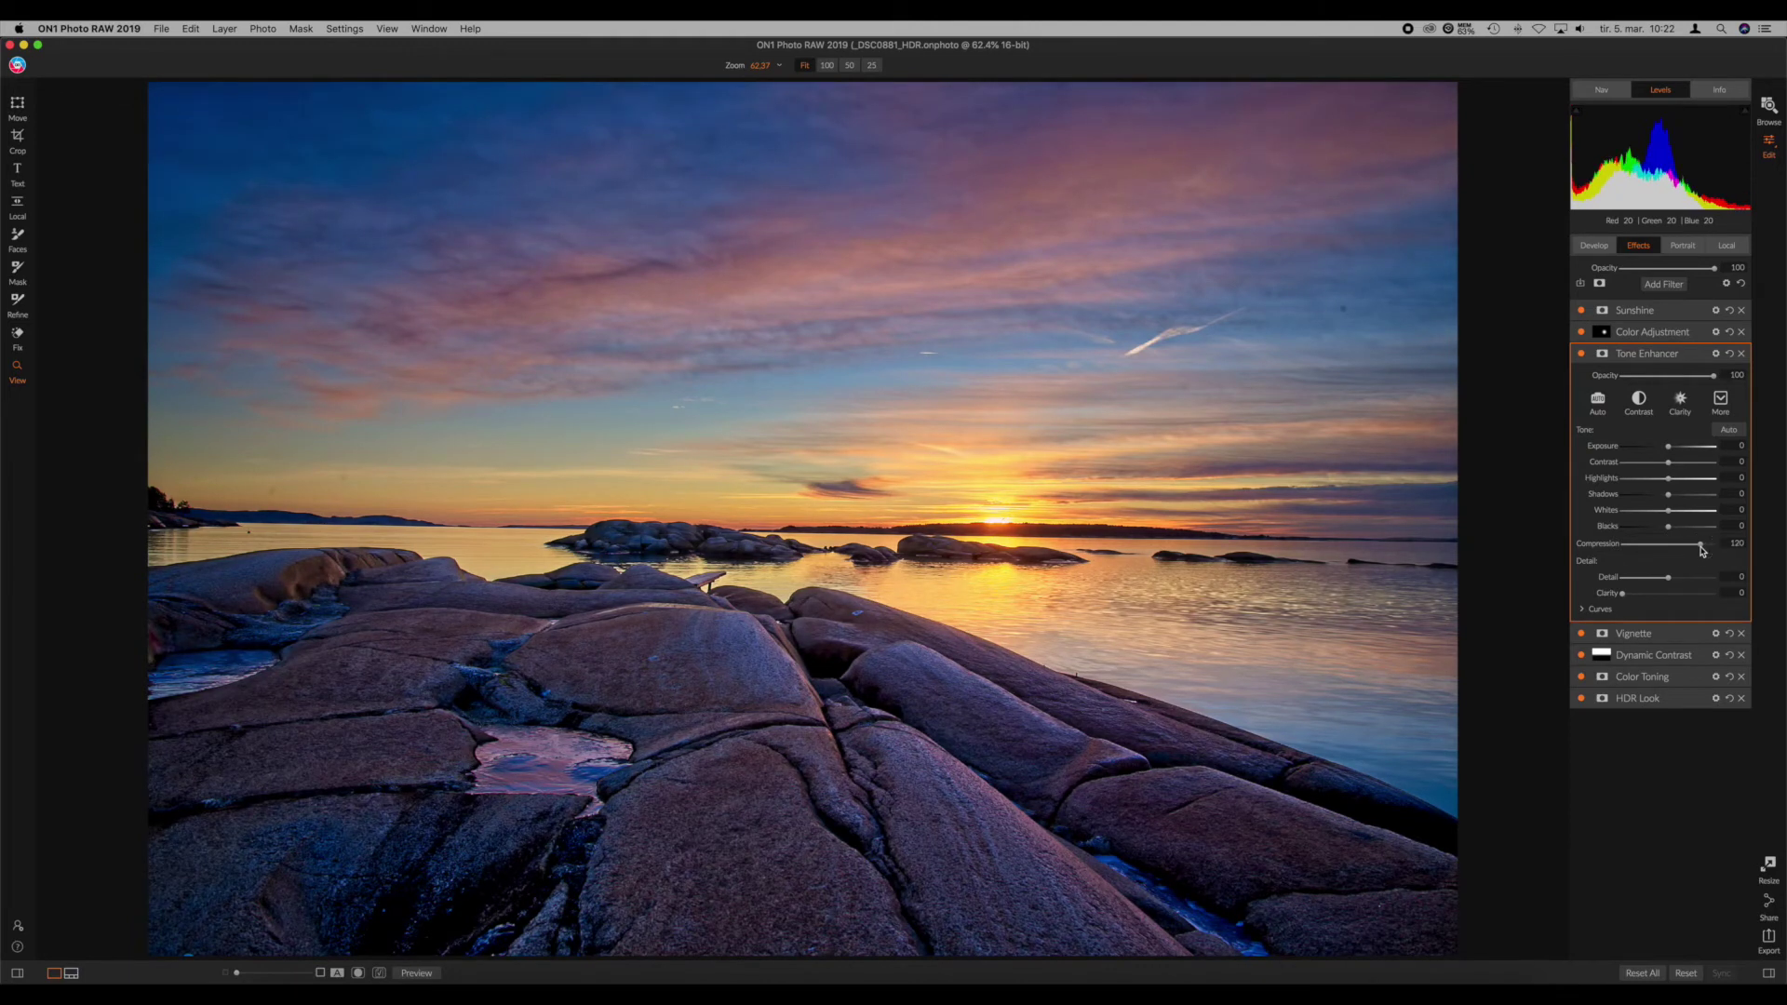
{"action": "double_click", "coordinate": [1601, 545]}
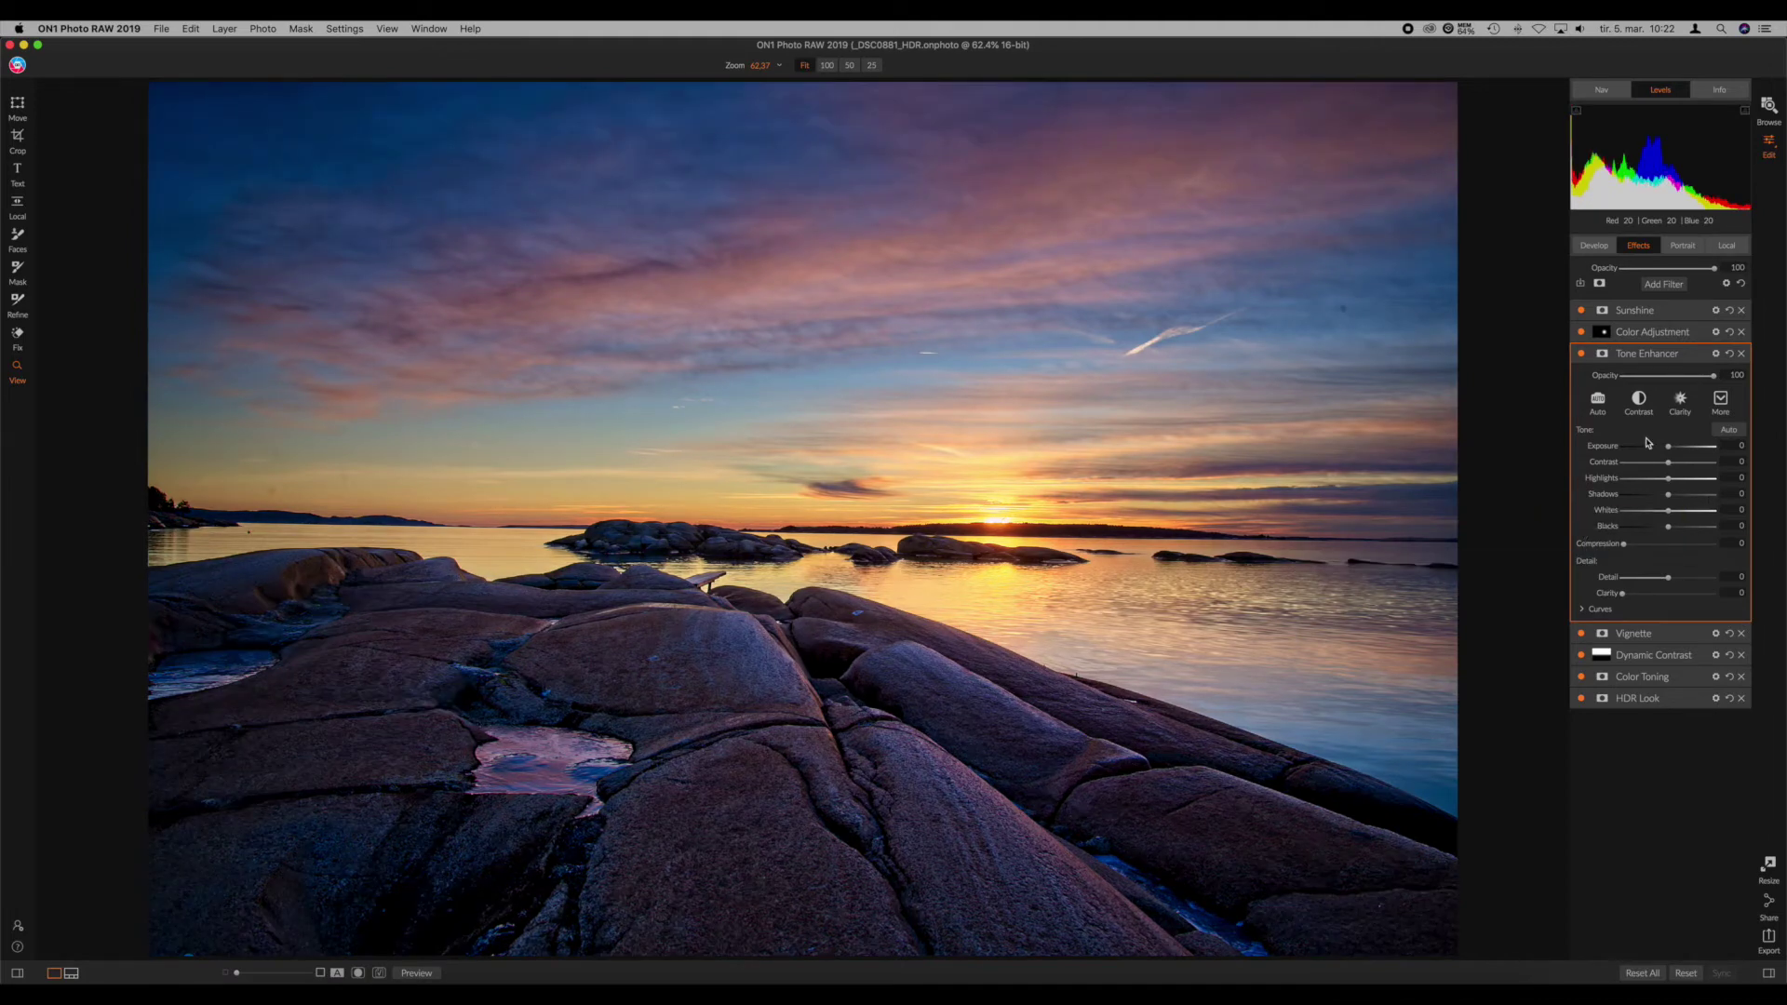
Step: Toggle the clipping display and set the Tone Enhancer's shadows to 6 and exposure to 0.25
{"action": "key", "text": "j"}
{"action": "left_click", "coordinate": [1673, 495]}
{"action": "left_click", "coordinate": [1671, 452]}
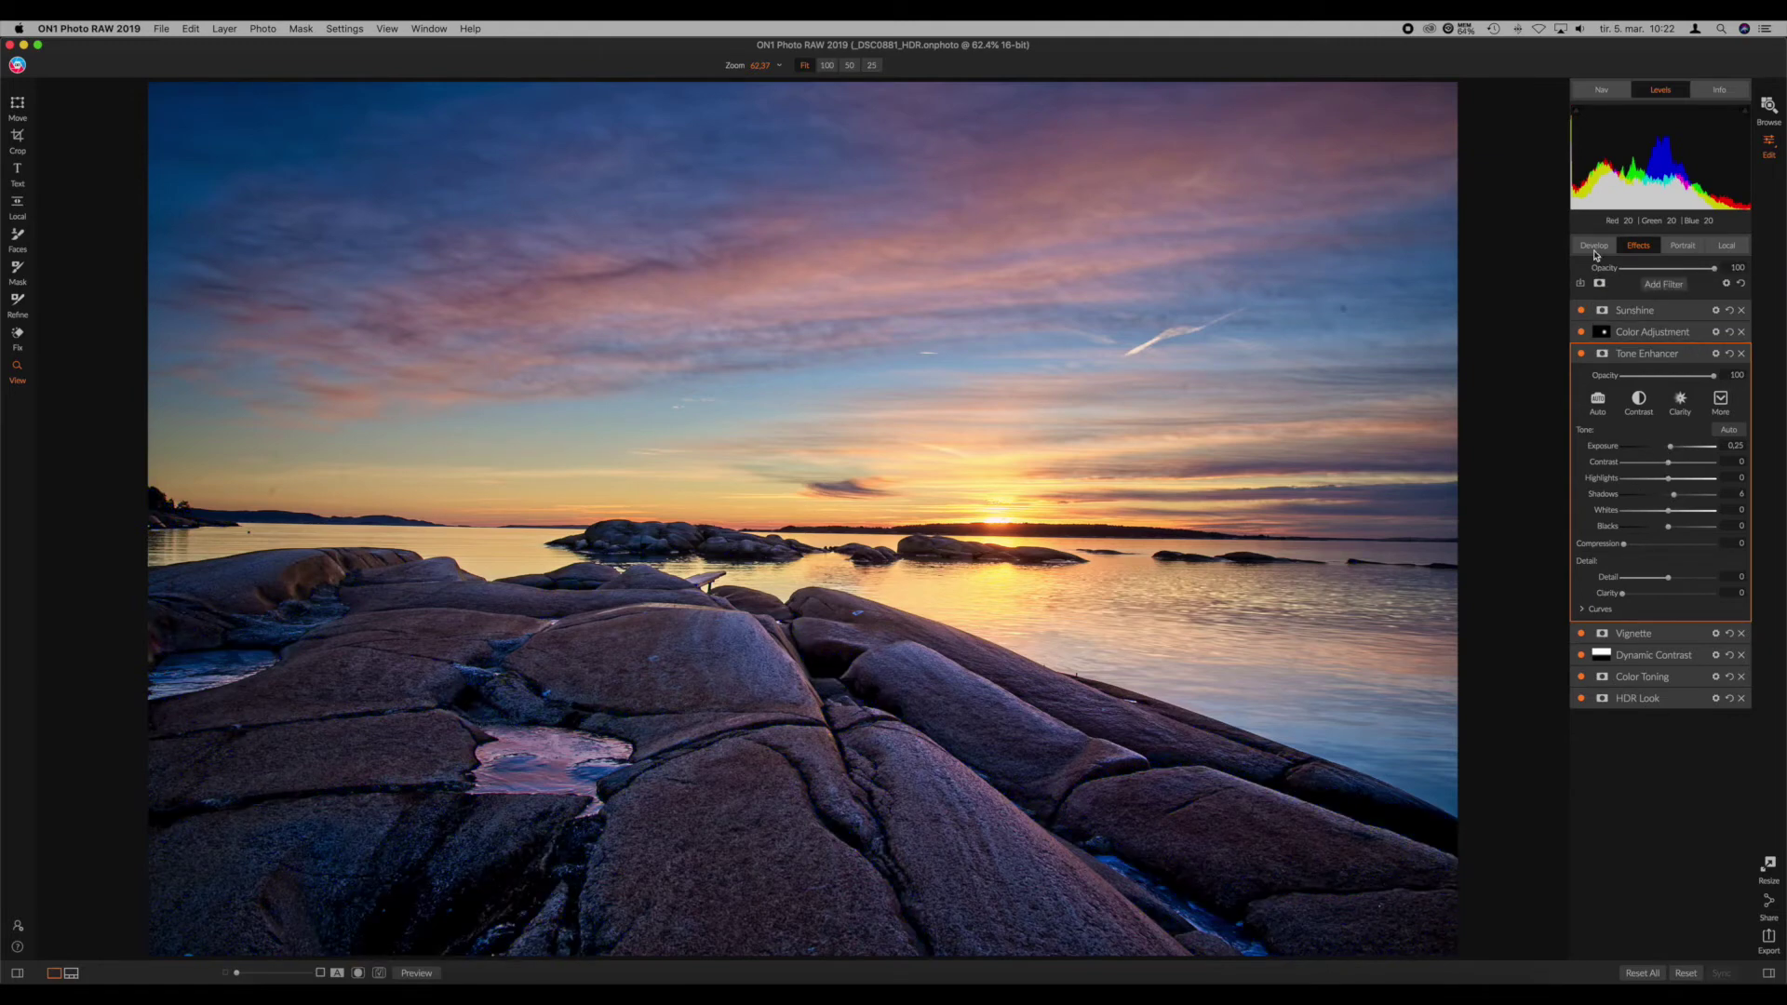
Step: Fine-tune the color temperature and vibrance in the Develop settings
{"action": "left_click", "coordinate": [1594, 247]}
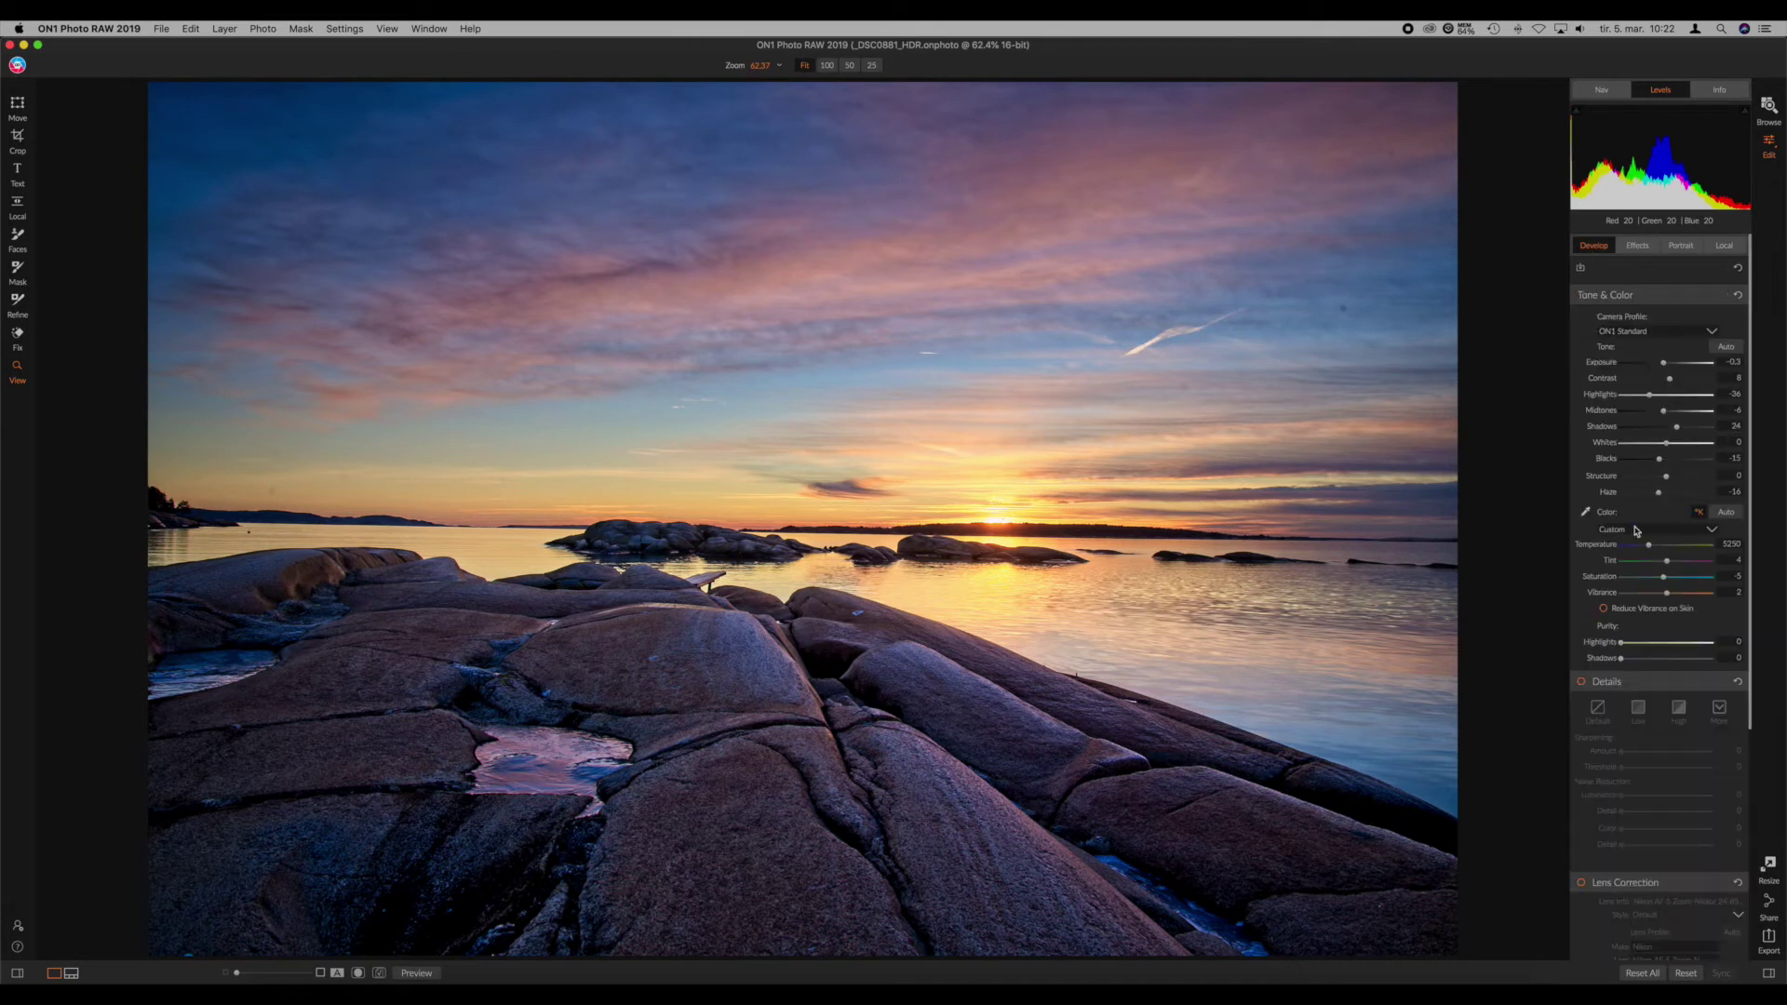
{"action": "left_click", "coordinate": [1649, 548]}
{"action": "left_click_drag", "start_coordinate": [1649, 549], "coordinate": [1651, 548]}
{"action": "left_click_drag", "start_coordinate": [1650, 548], "coordinate": [1650, 549]}
{"action": "left_click_drag", "start_coordinate": [1650, 548], "coordinate": [1669, 593]}
{"action": "left_click_drag", "start_coordinate": [1669, 594], "coordinate": [1669, 593]}
Step: Lower the foreground local adjustment's shadows to 31 and return to the Vignette filter in the effects stack
{"action": "left_click", "coordinate": [1722, 246]}
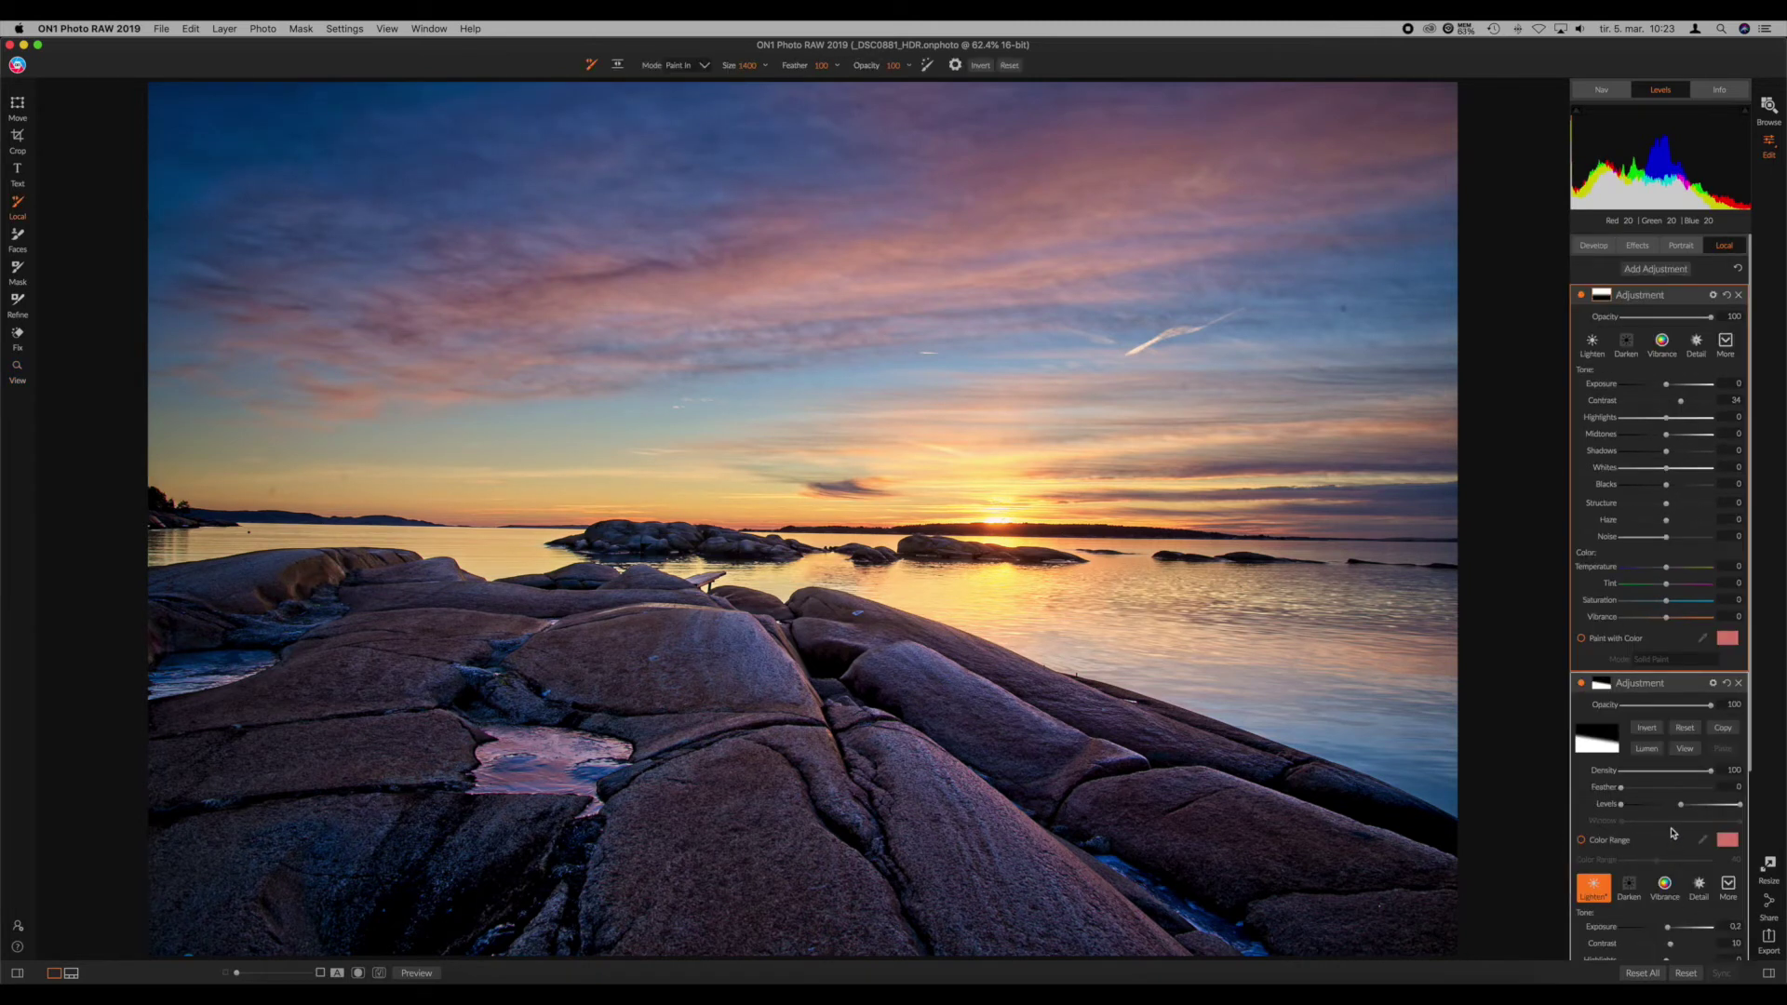
{"action": "scroll", "coordinate": [1670, 825], "scroll_direction": "down", "scroll_amount": 3}
{"action": "scroll", "coordinate": [1666, 800], "scroll_direction": "down", "scroll_amount": 1}
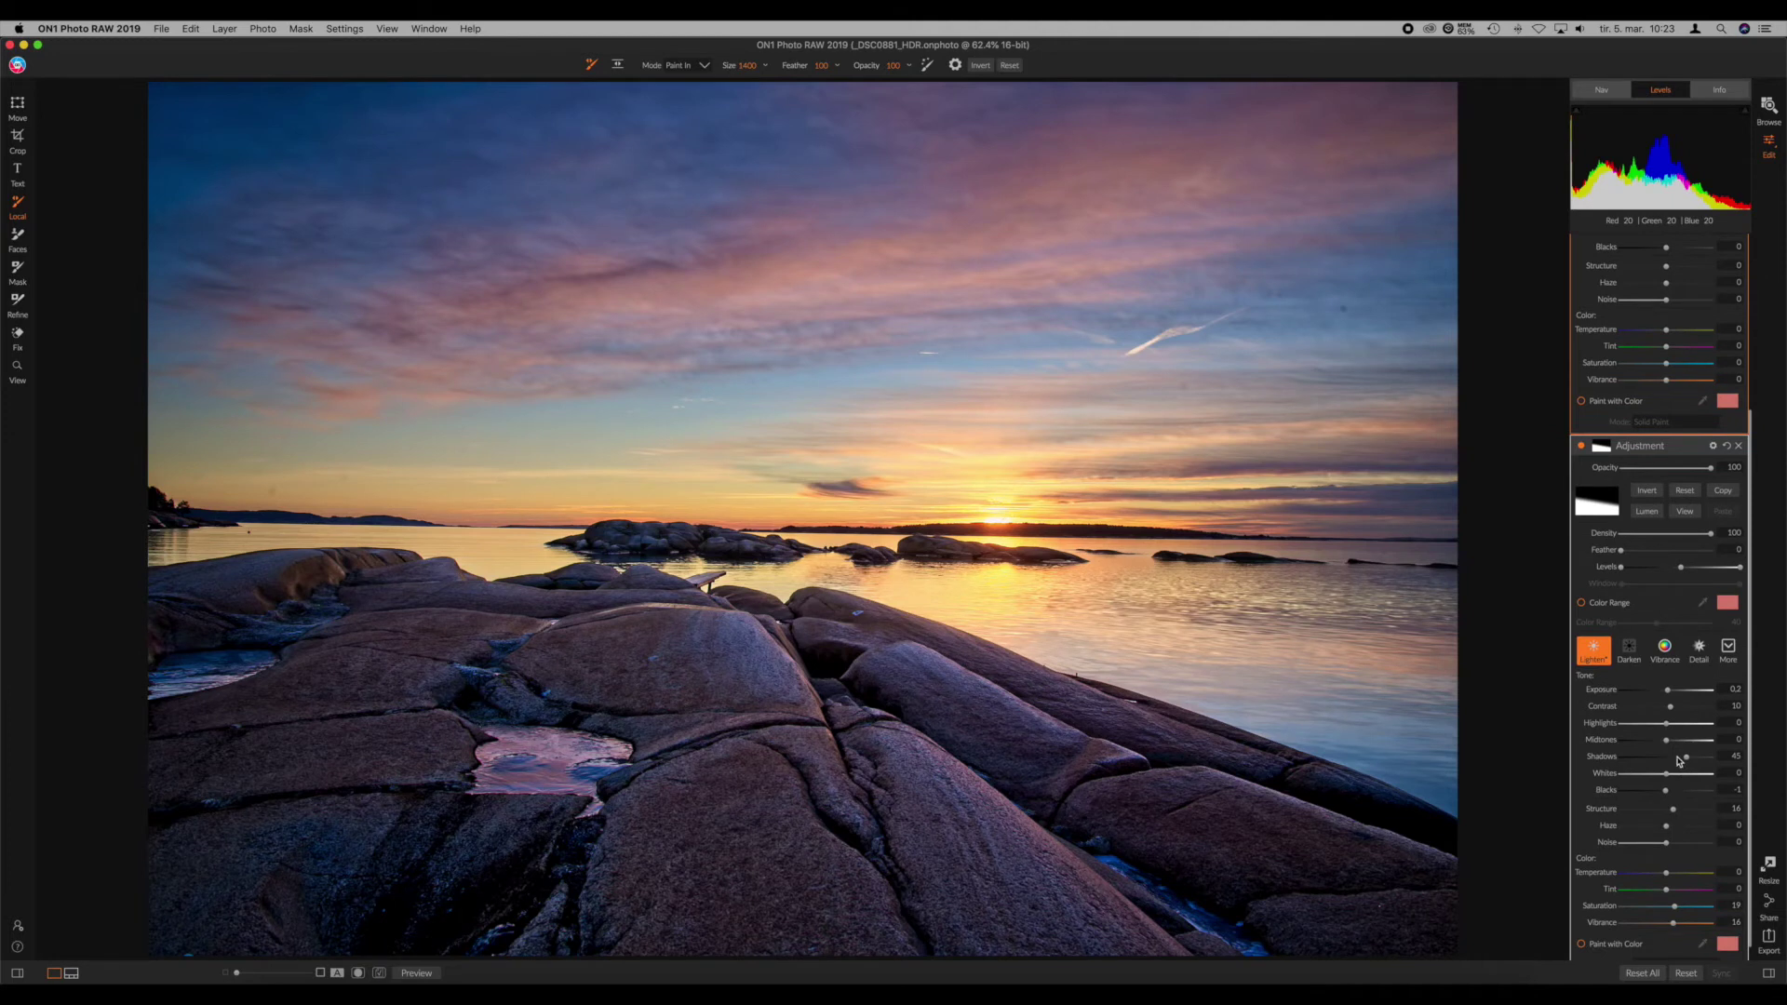
{"action": "left_click_drag", "start_coordinate": [1681, 758], "coordinate": [1674, 758]}
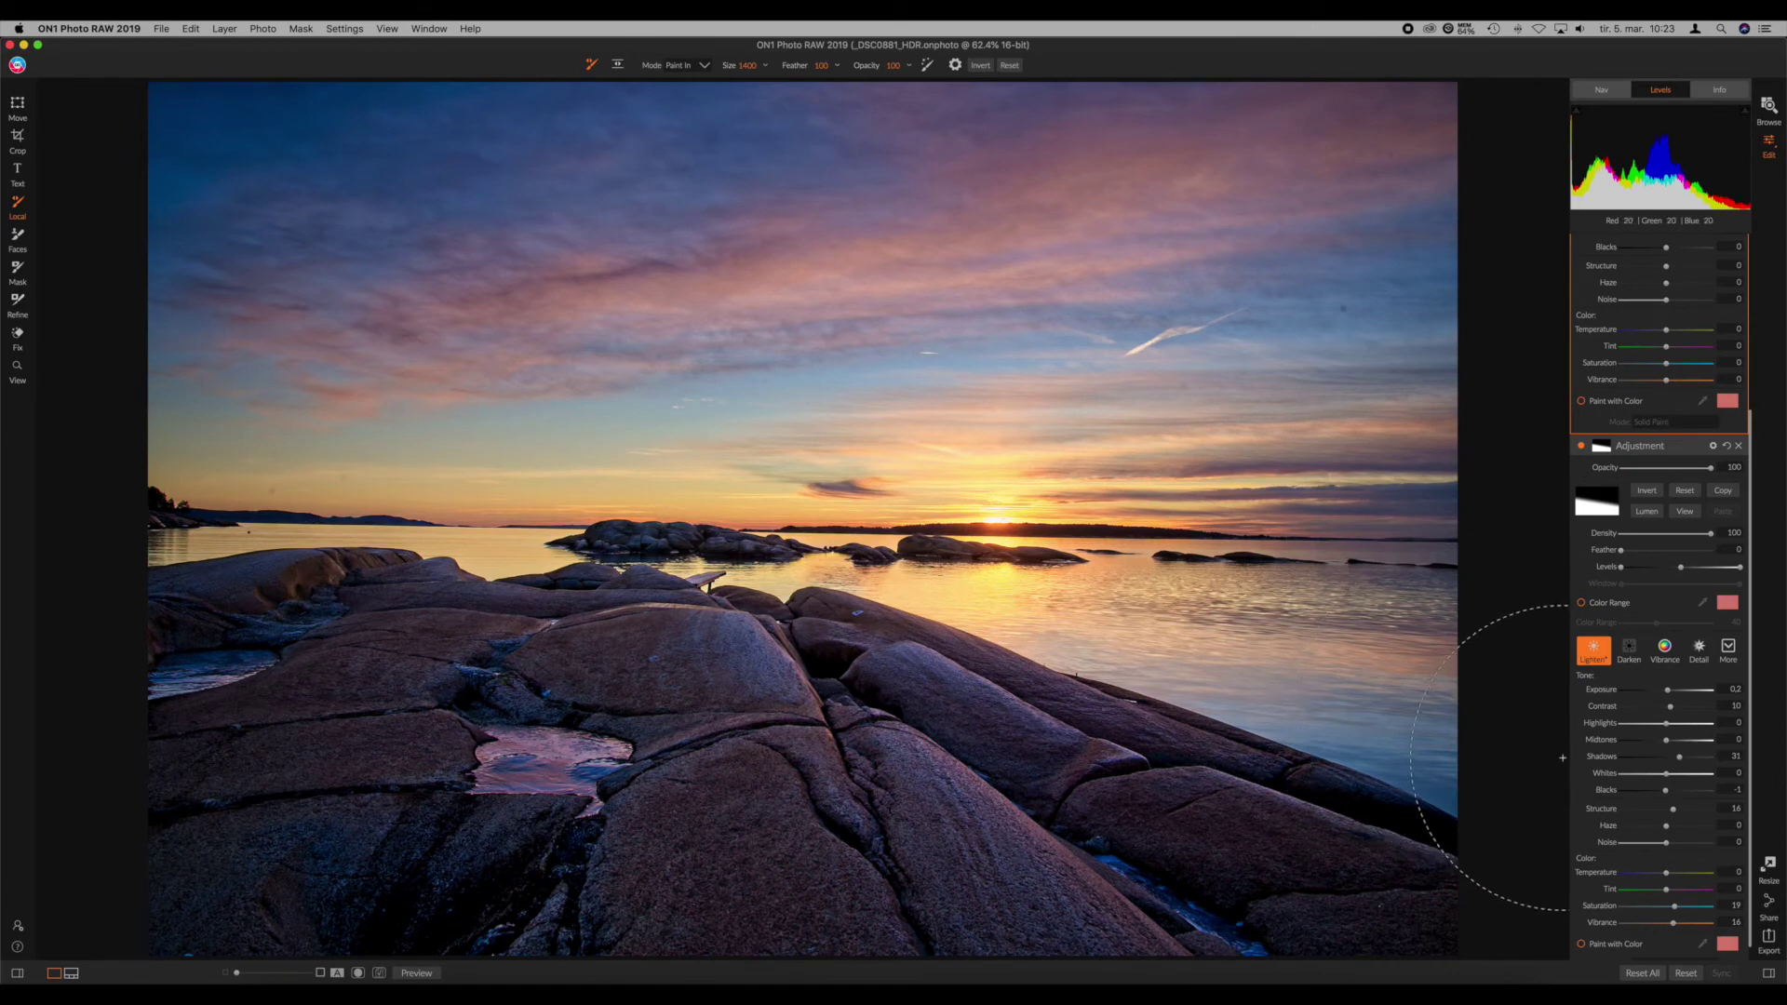
{"action": "scroll", "coordinate": [1661, 503], "scroll_direction": "up", "scroll_amount": 5}
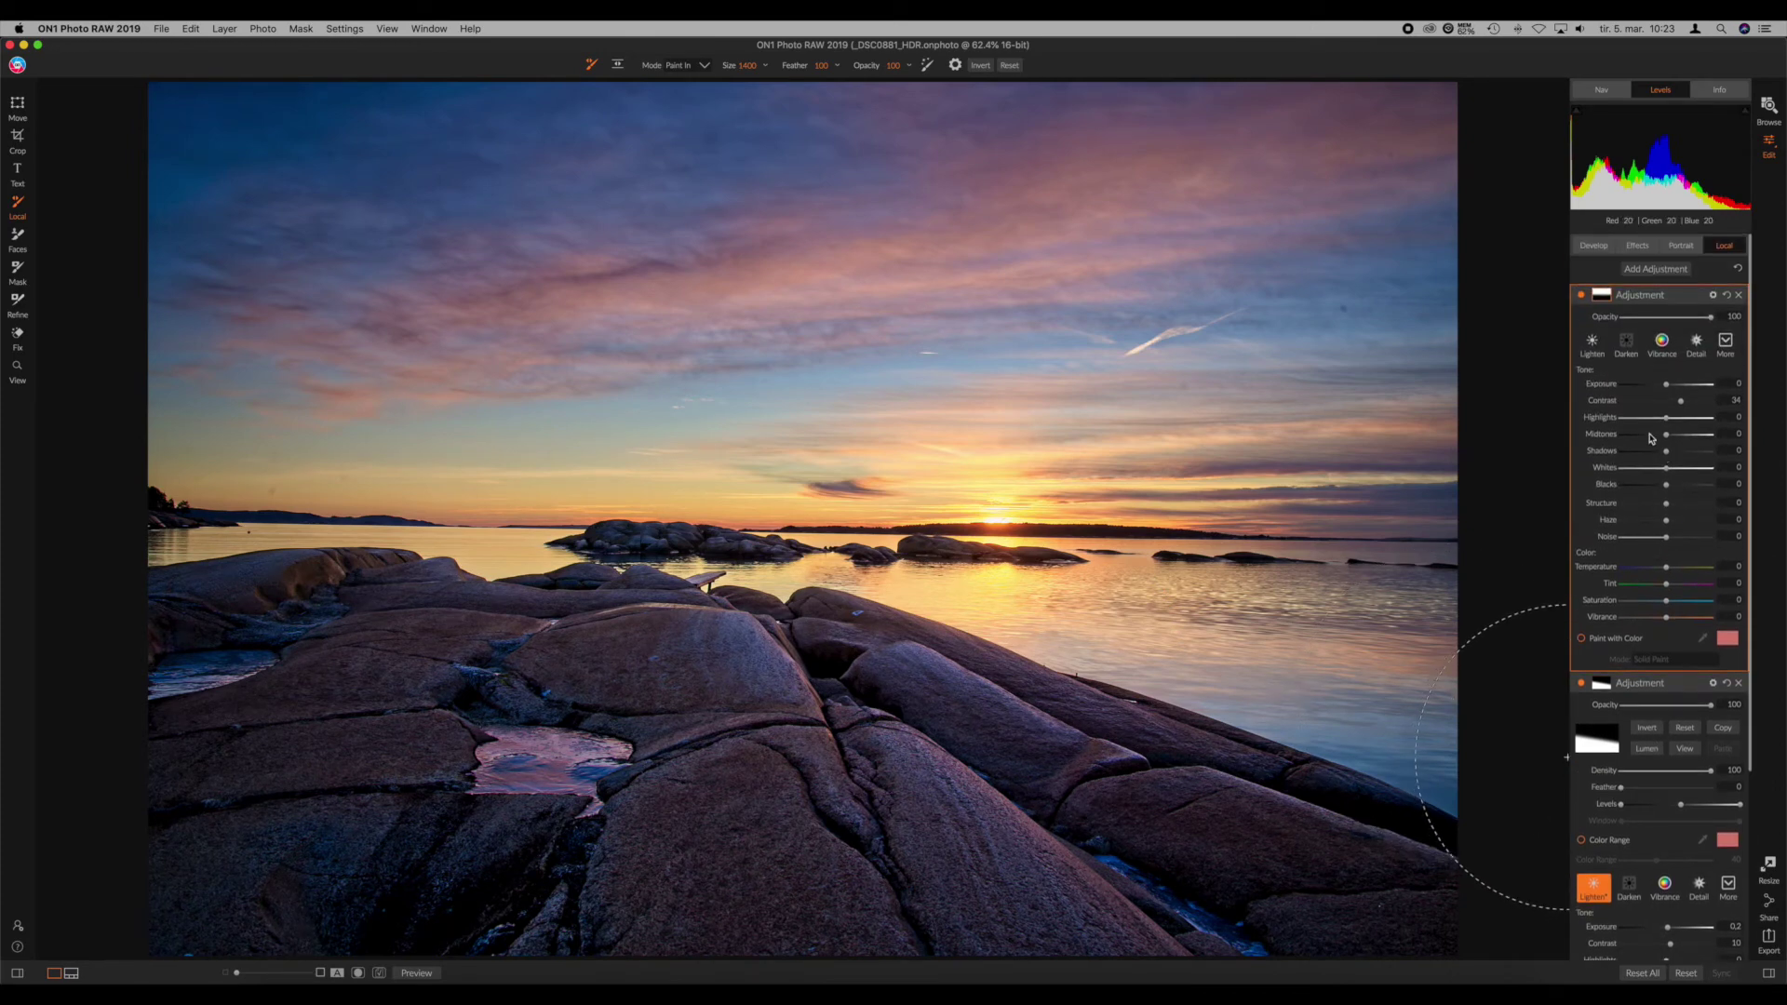
{"action": "left_click", "coordinate": [1636, 246]}
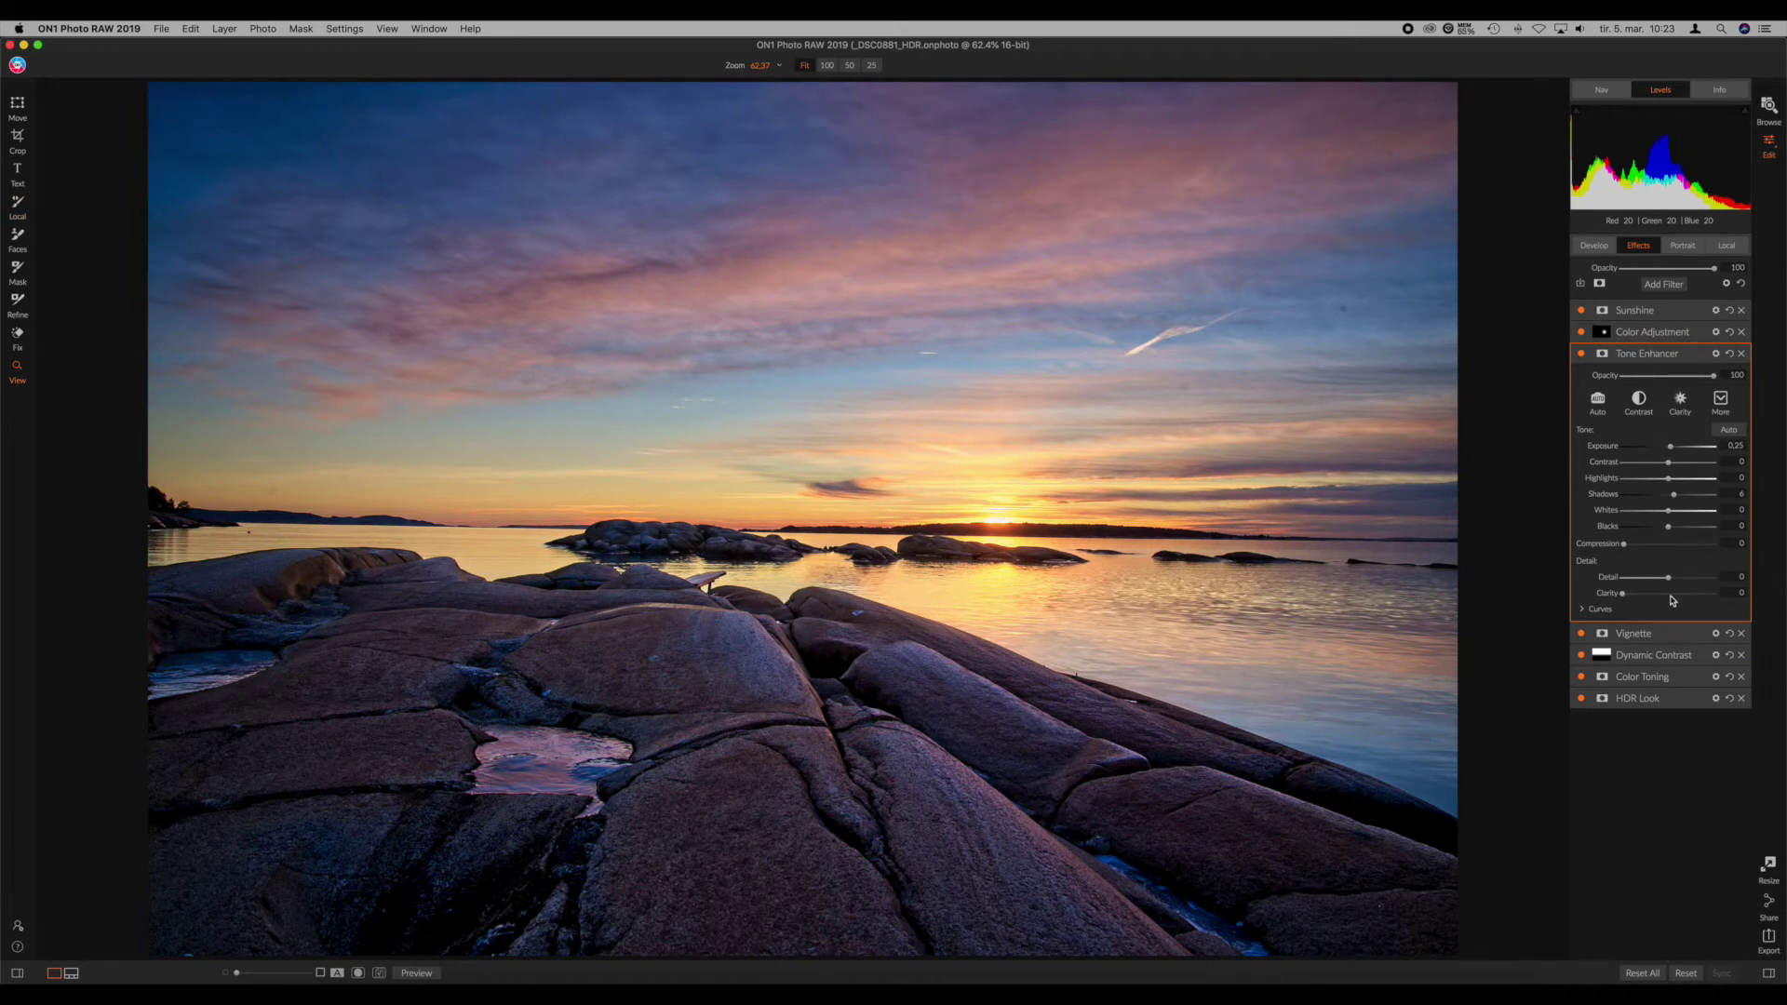
{"action": "left_click", "coordinate": [1687, 634]}
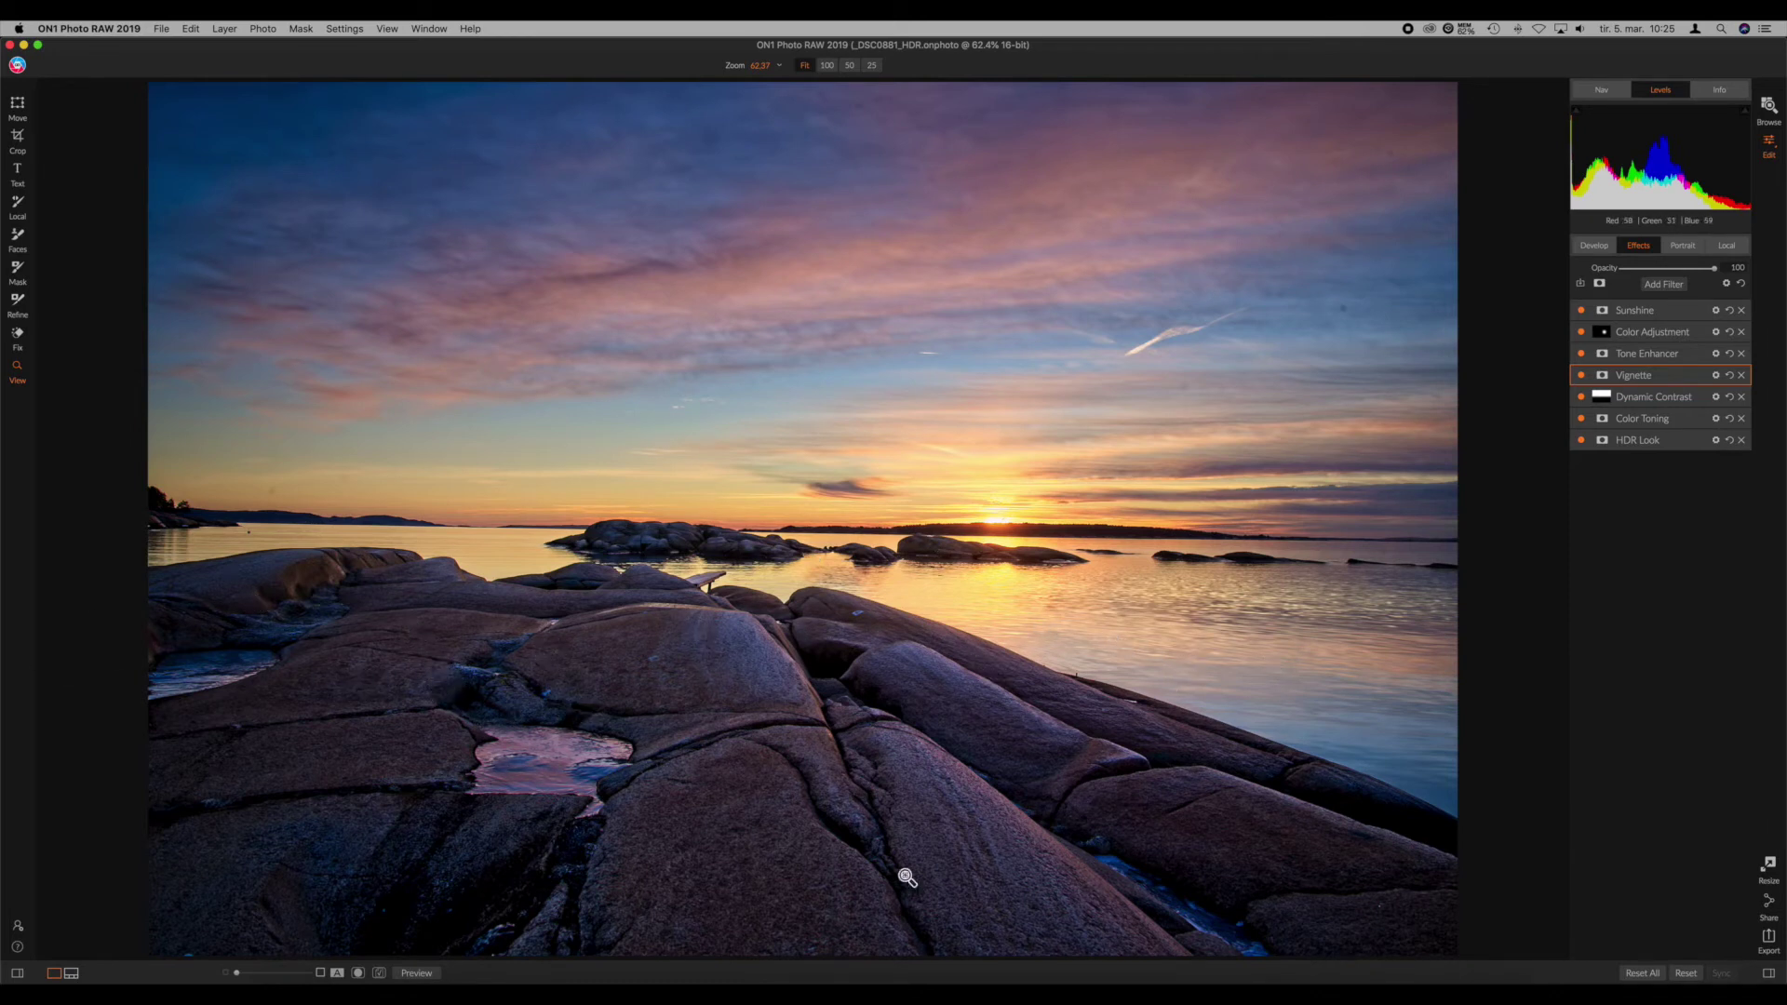
Step: Add a new local adjustment with the Lighten preset and set its exposure to 0.6
{"action": "left_click", "coordinate": [1726, 245]}
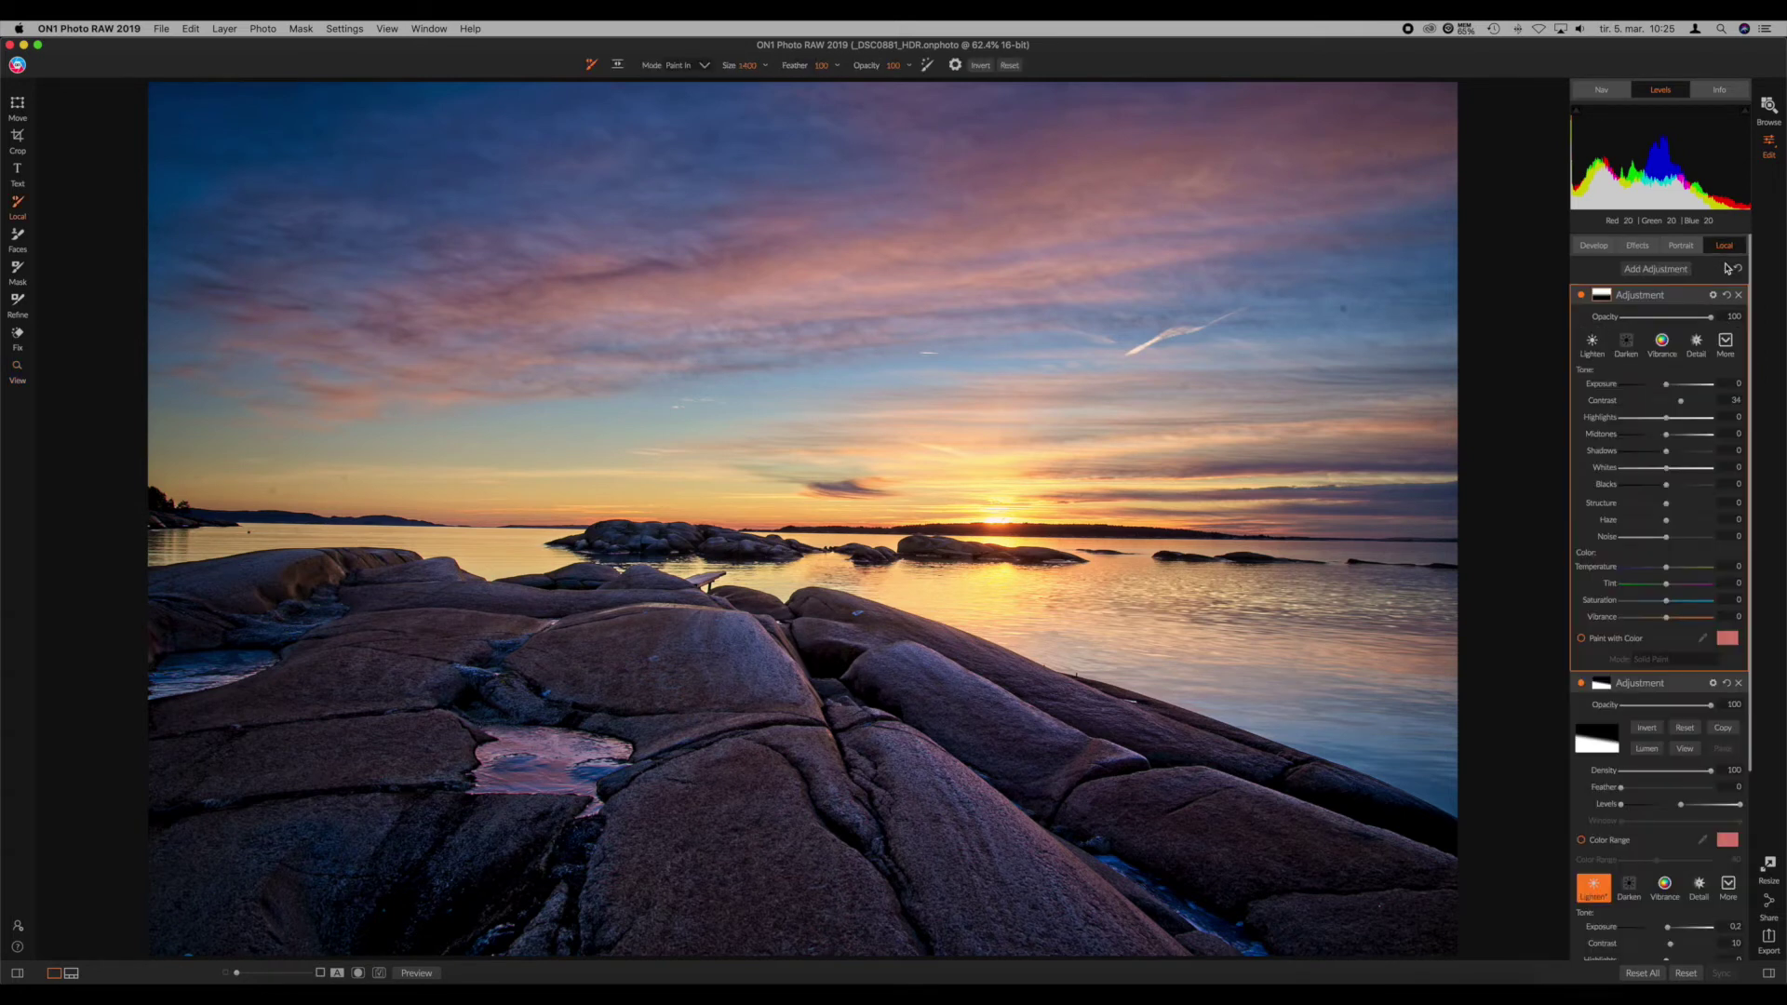
{"action": "left_click", "coordinate": [1672, 275]}
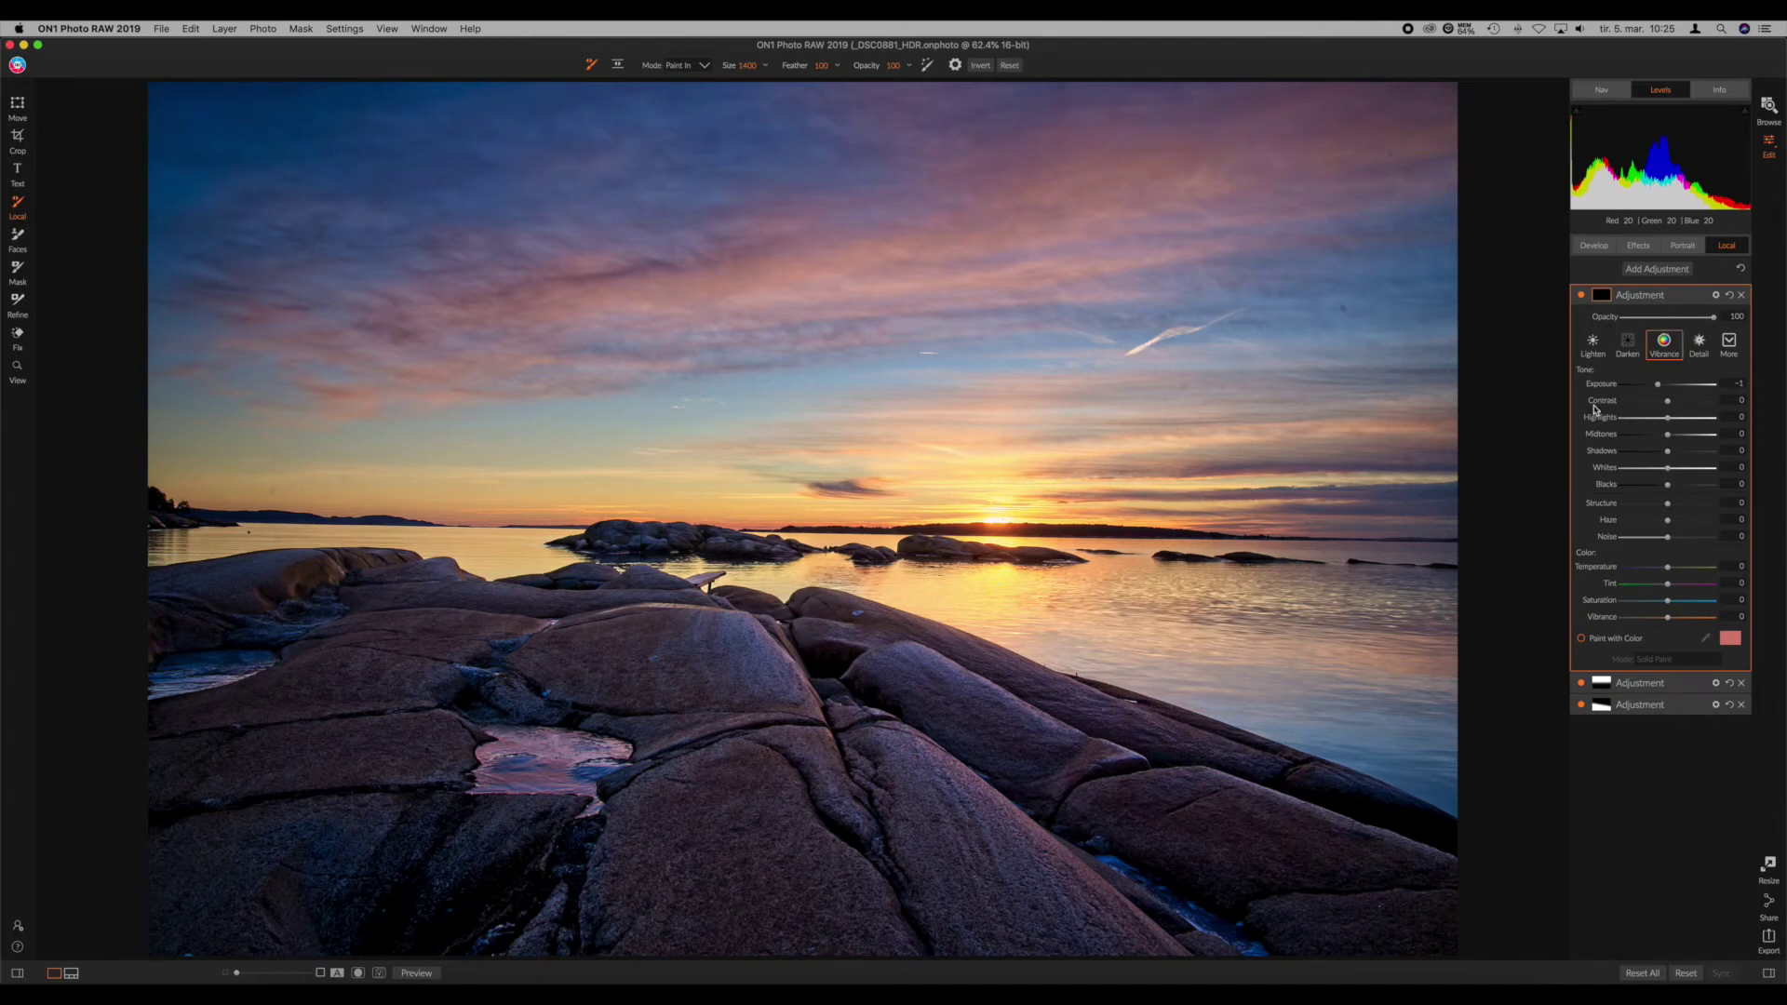
{"action": "left_click", "coordinate": [1593, 342]}
{"action": "left_click", "coordinate": [1672, 385]}
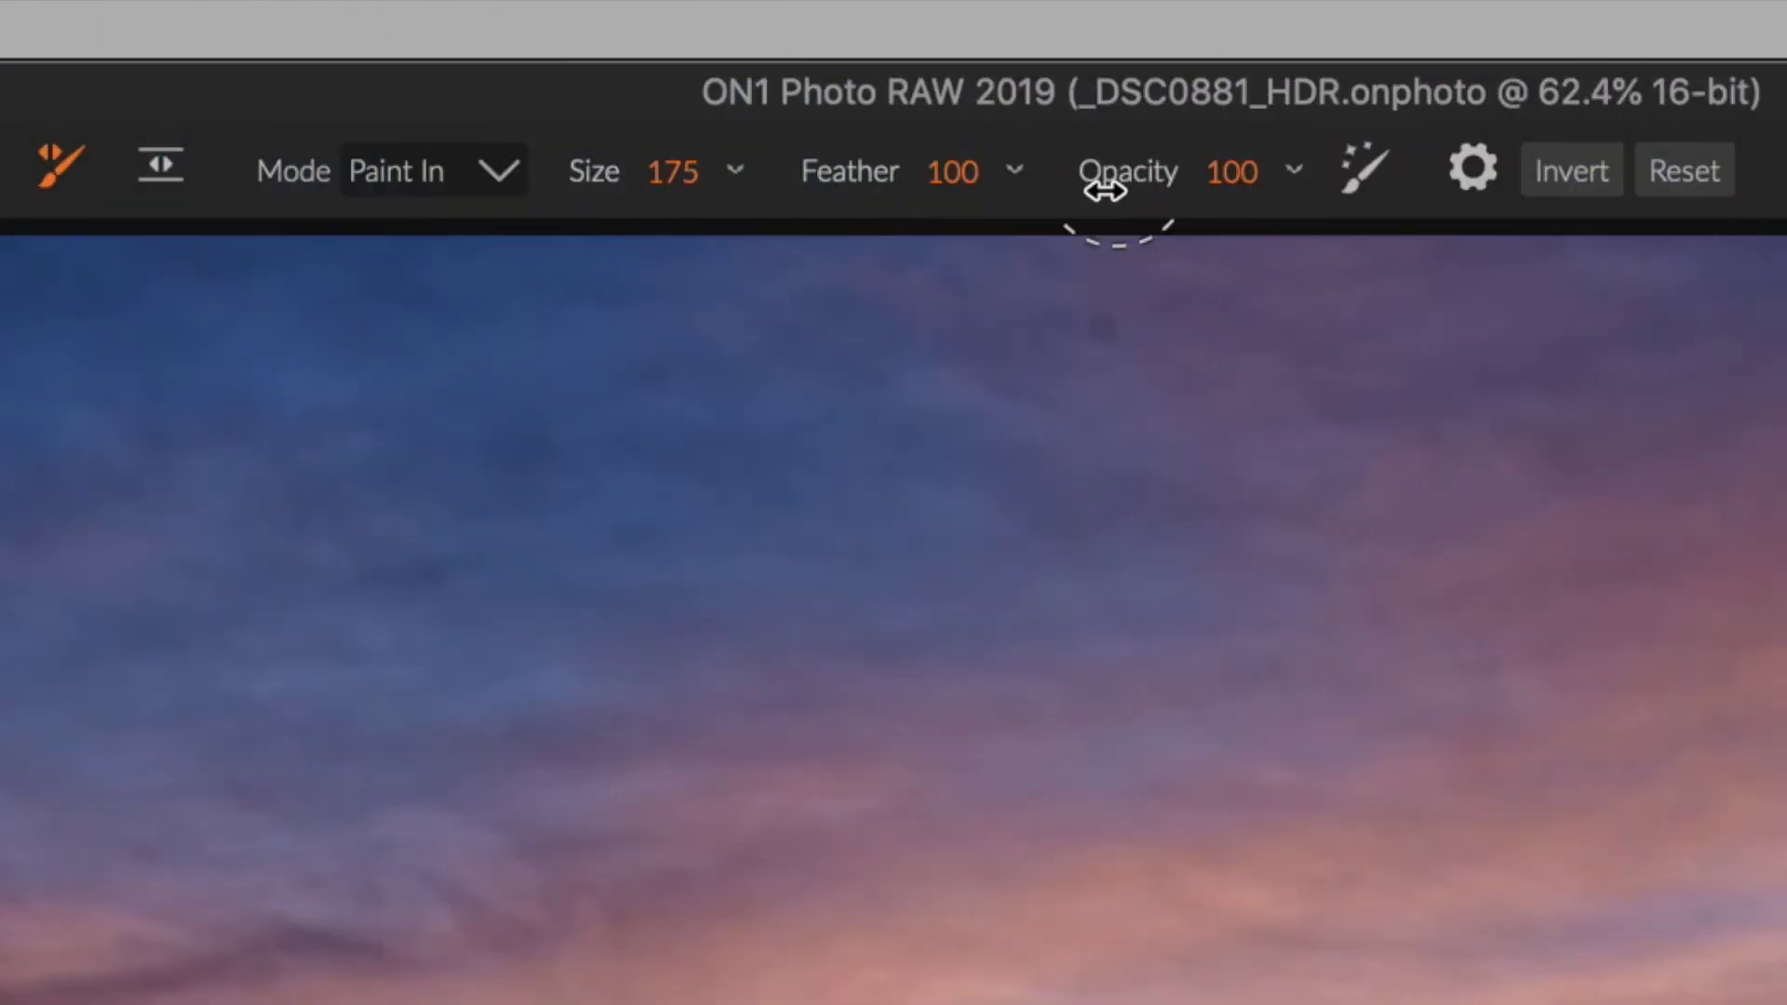
Step: Lower the Paint In brush opacity to 22 and enlarge the brush to 500
{"action": "left_click_drag", "start_coordinate": [1129, 167], "coordinate": [735, 171]}
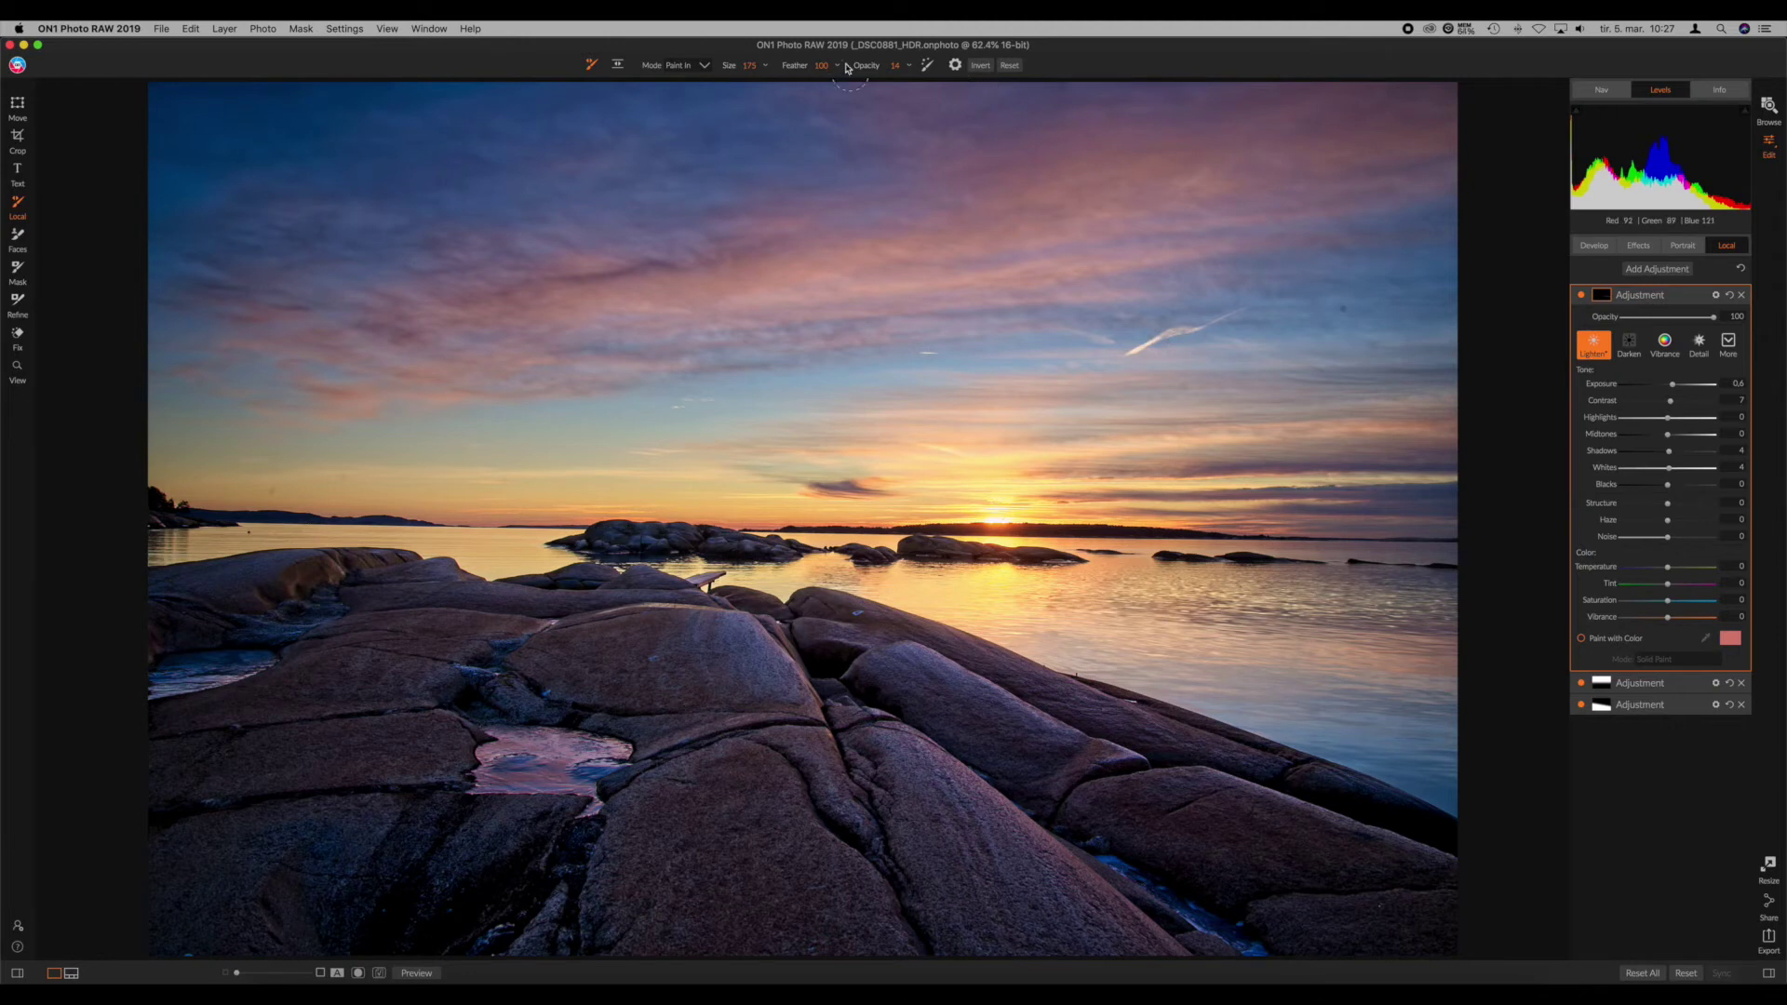
{"action": "left_click_drag", "start_coordinate": [869, 68], "coordinate": [869, 57]}
{"action": "key", "text": "bracketright"}
{"action": "key", "text": "bracketright"}
{"action": "key", "text": "bracketright"}
{"action": "key", "text": "bracketright"}
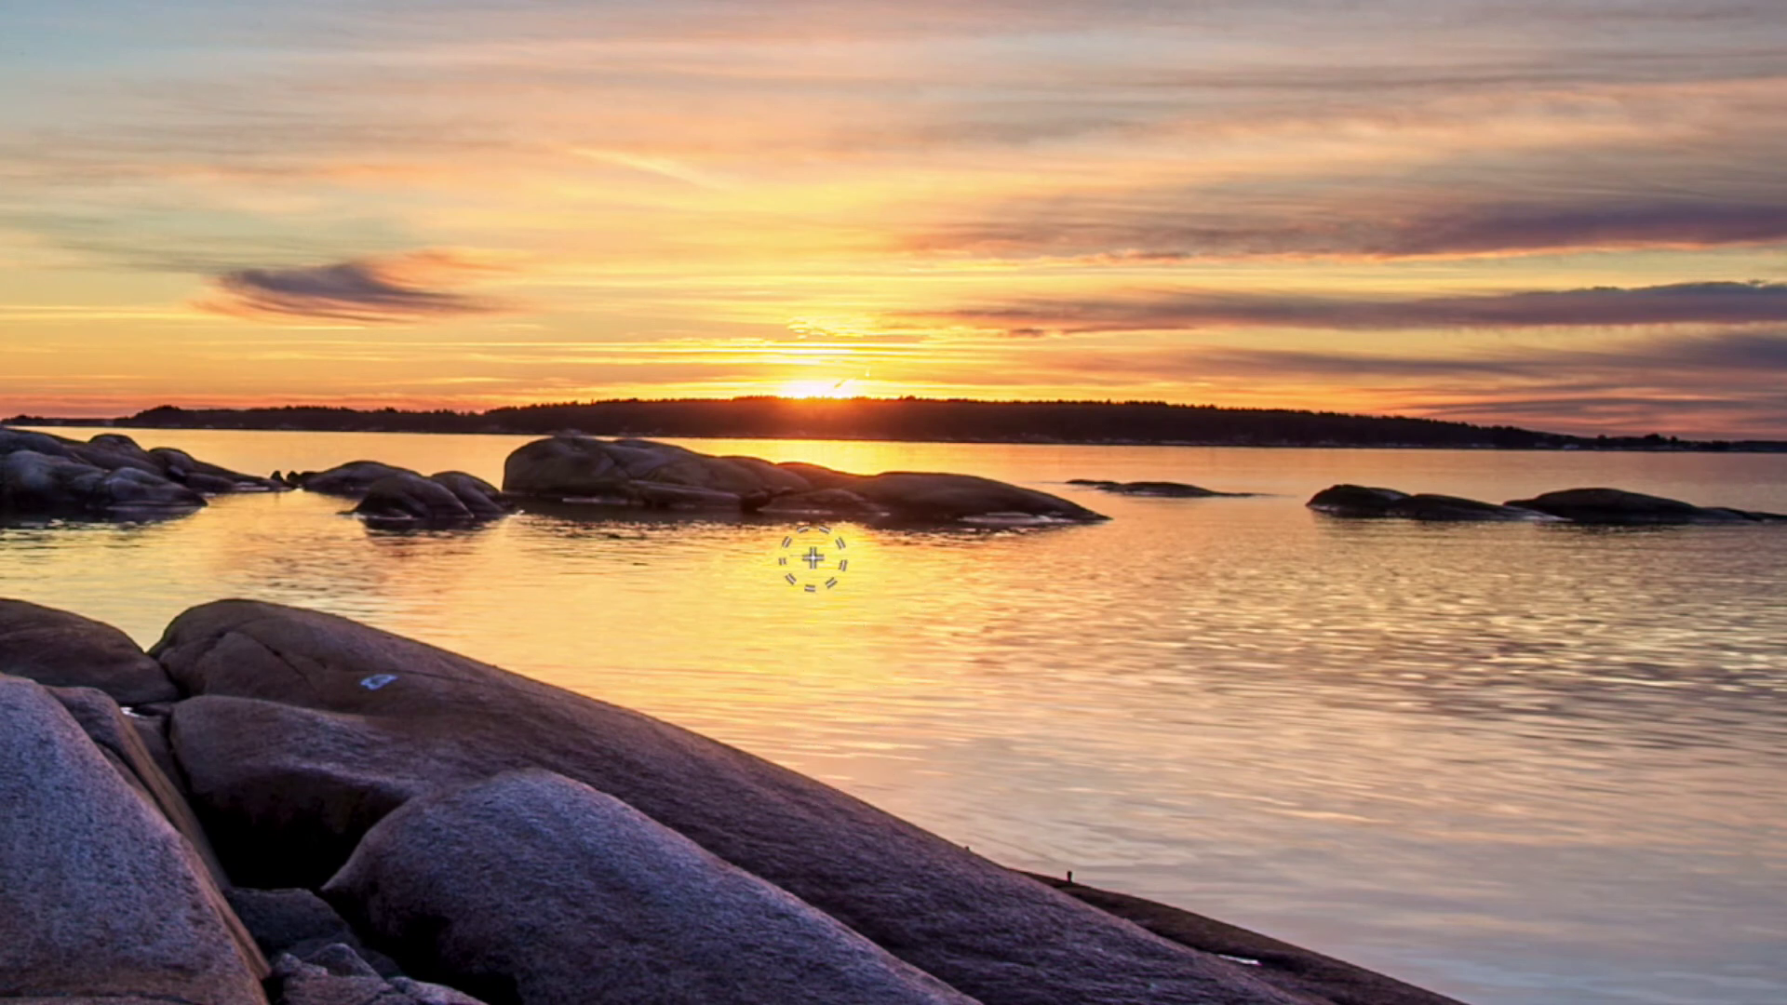
{"action": "key", "text": "bracketright"}
{"action": "key", "text": "bracketright"}
{"action": "key", "text": "bracketright"}
{"action": "key", "text": "bracketright"}
{"action": "key", "text": "bracketright"}
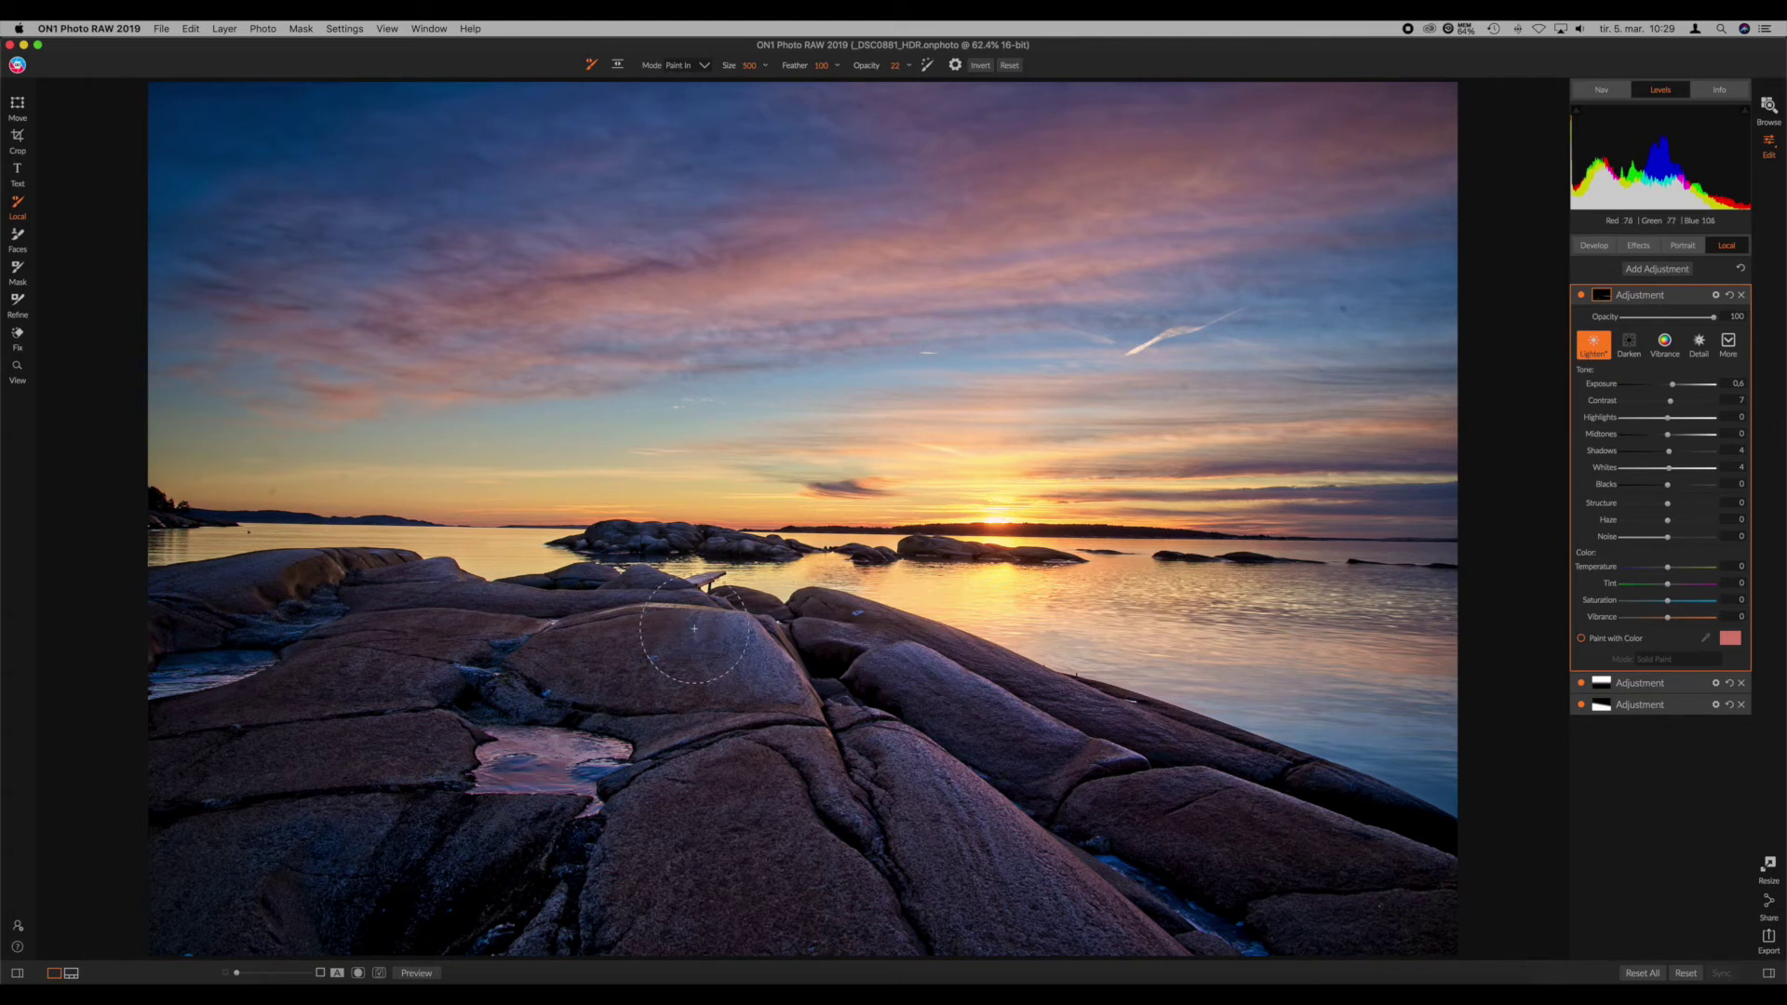
Step: Raise the lightening adjustment's structure to 18 and paint the adjustment over the foreground rocks
{"action": "key", "text": "["}
{"action": "left_click_drag", "start_coordinate": [1676, 503], "coordinate": [1674, 503]}
{"action": "mouse_move", "coordinate": [985, 701]}
{"action": "left_mouse_down"}
{"action": "mouse_move", "coordinate": [899, 713]}
{"action": "mouse_move", "coordinate": [823, 680]}
{"action": "left_mouse_up"}
Step: Reduce the Paint In brush size to 125 and set its opacity to 28
{"action": "key", "text": "bracketleft"}
{"action": "key", "text": "bracketleft"}
{"action": "key", "text": "bracketleft"}
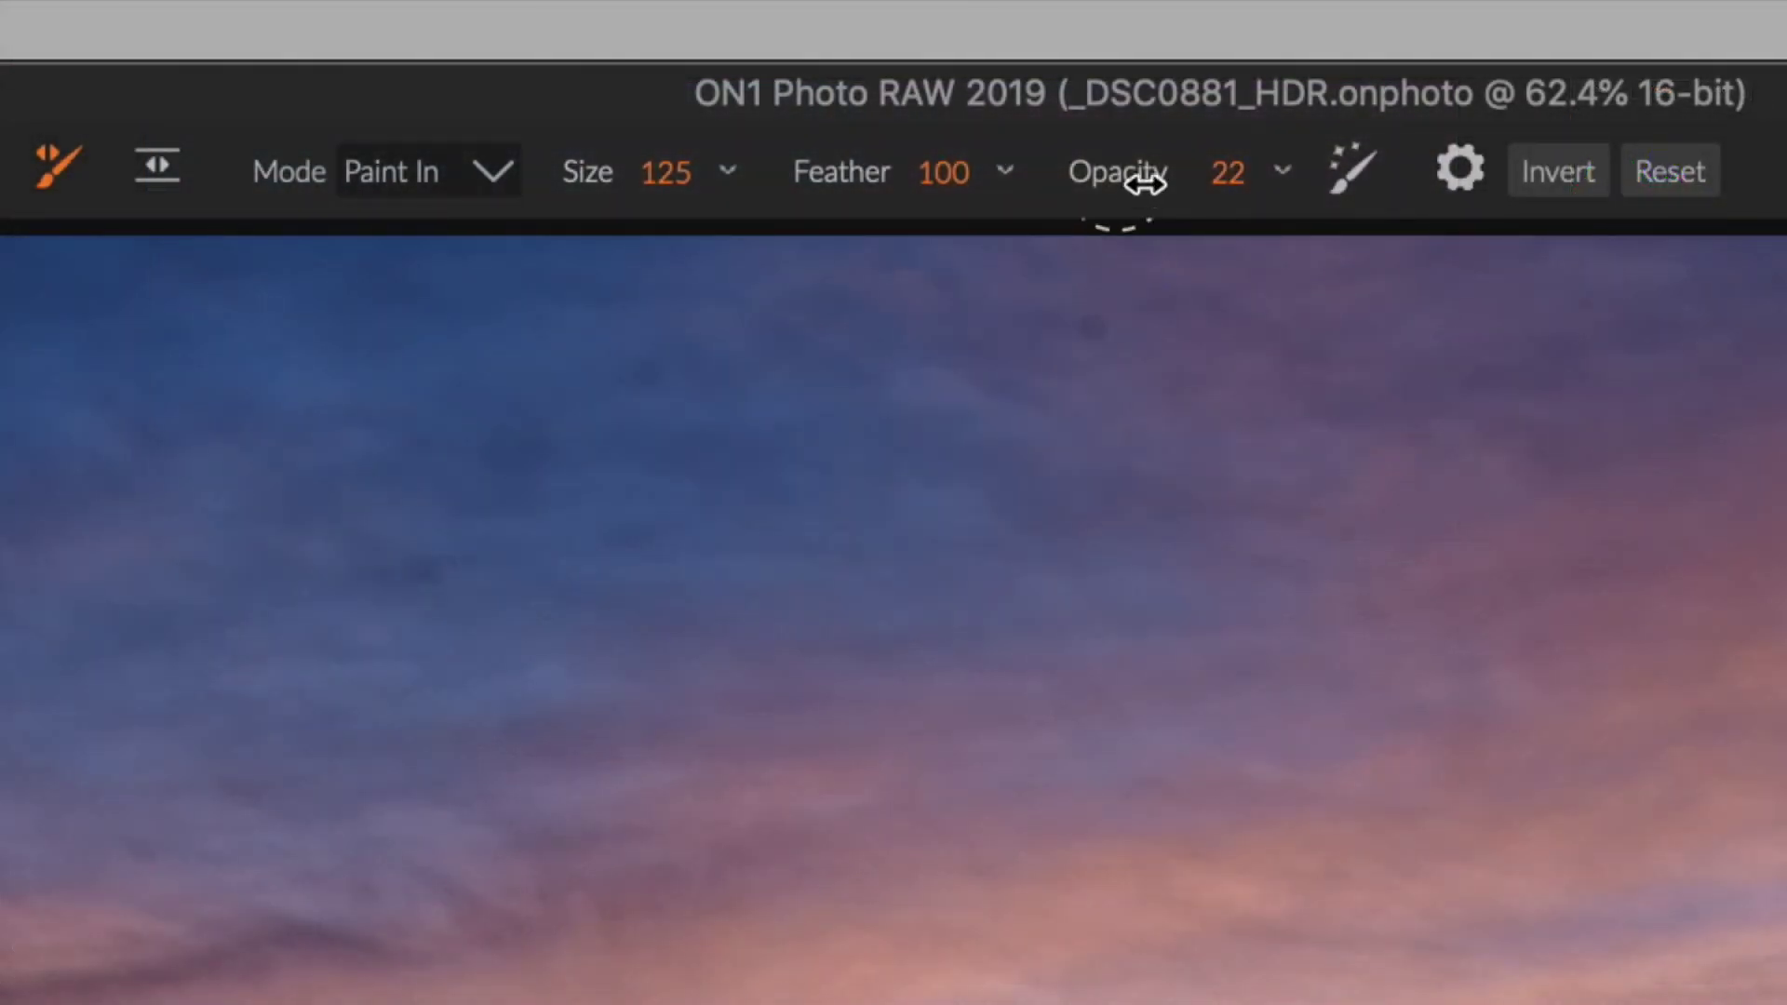
{"action": "left_click_drag", "start_coordinate": [876, 67], "coordinate": [879, 67]}
{"action": "left_click_drag", "start_coordinate": [1147, 176], "coordinate": [1094, 177]}
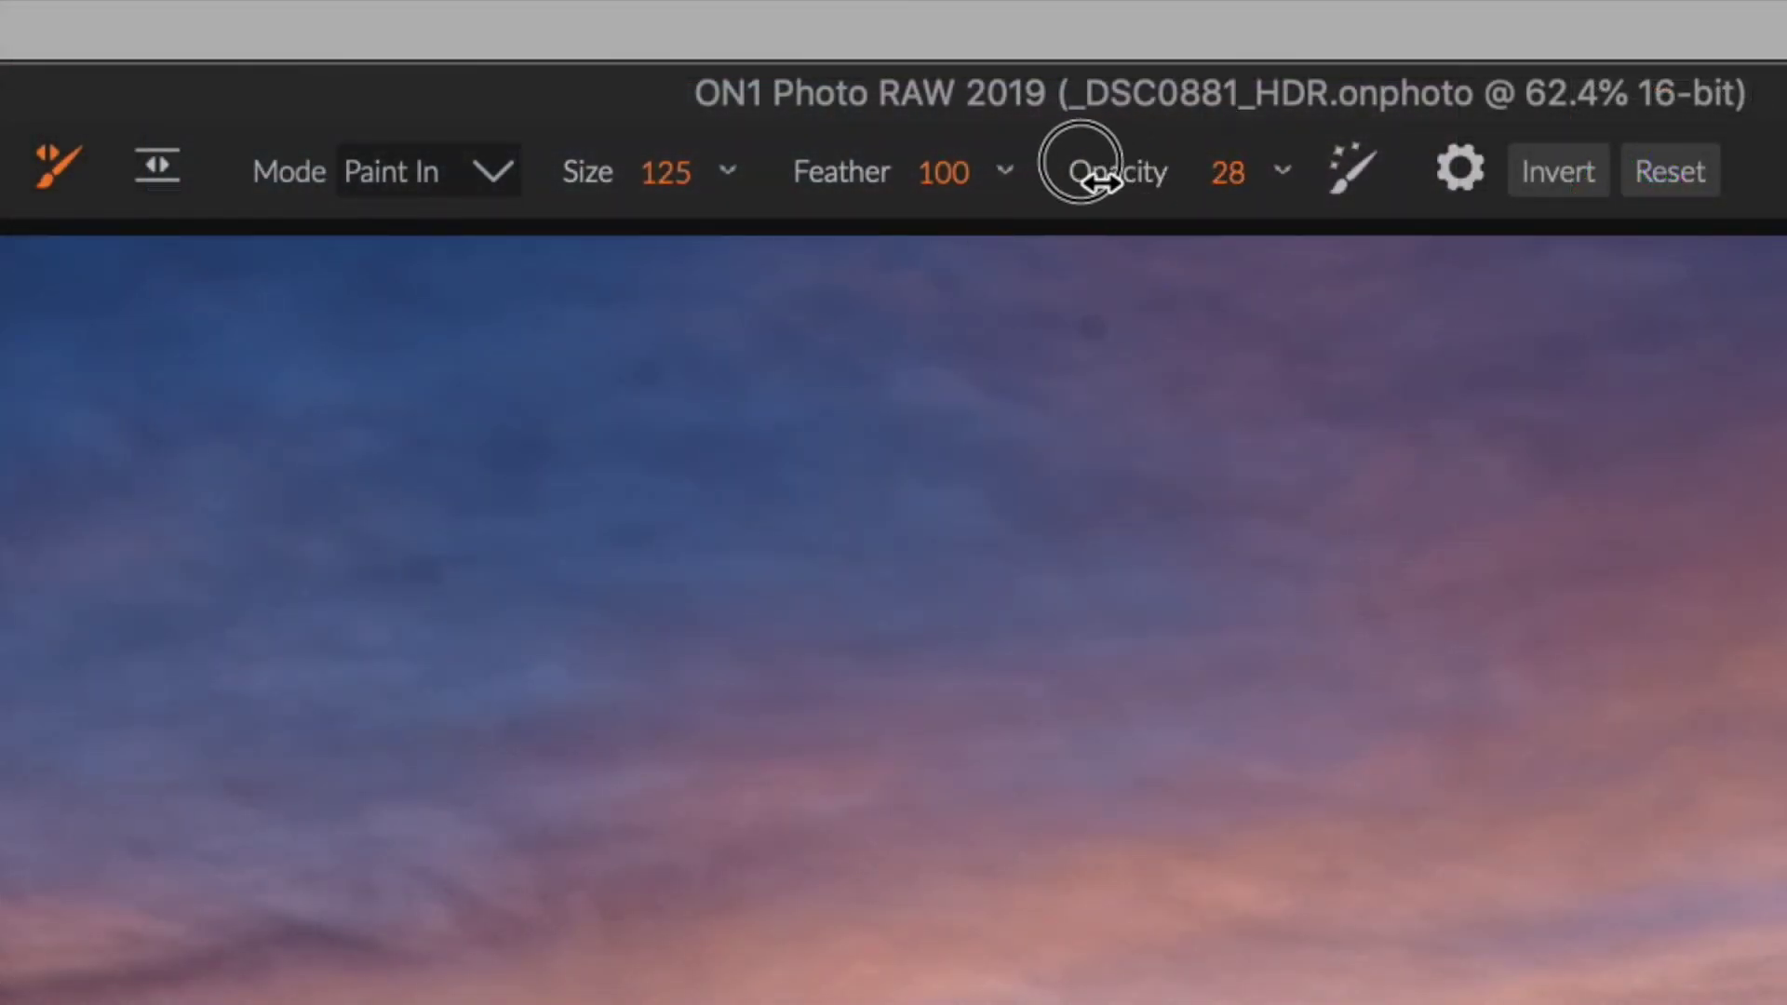
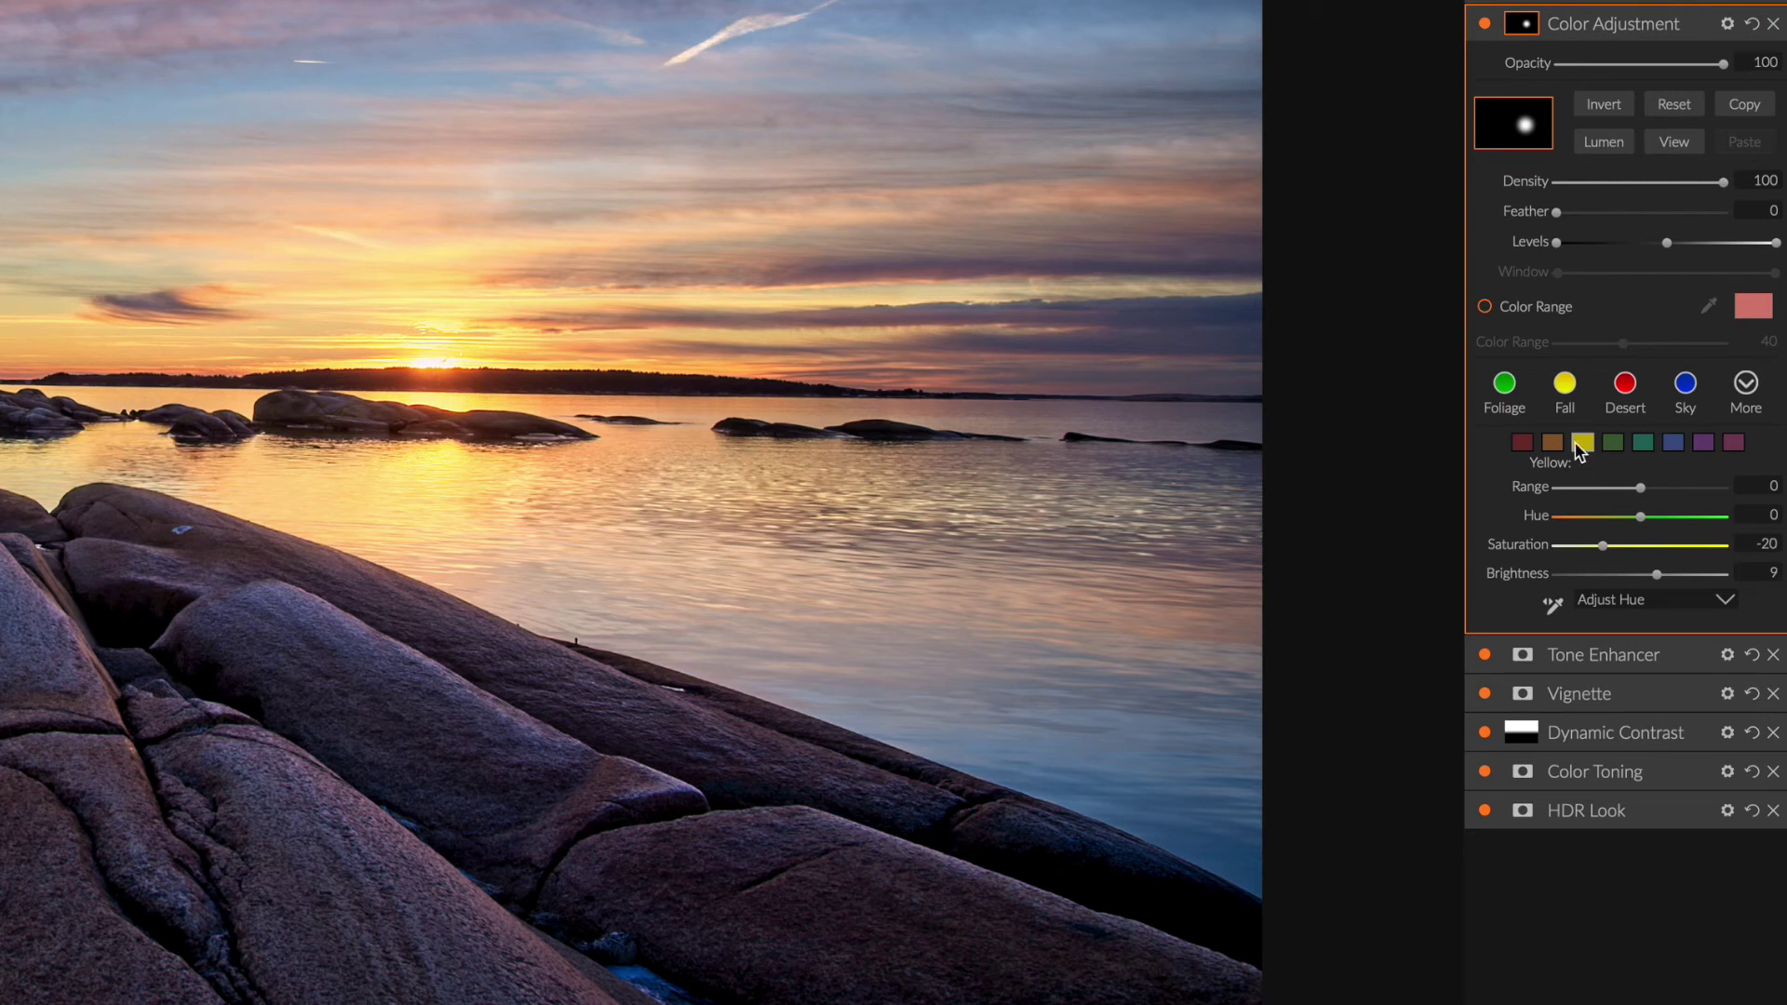
Step: Review the Color Adjustment filter's orange settings with the filter off and on, and browse the available filters
{"action": "left_click", "coordinate": [1552, 442]}
{"action": "left_click", "coordinate": [1604, 548]}
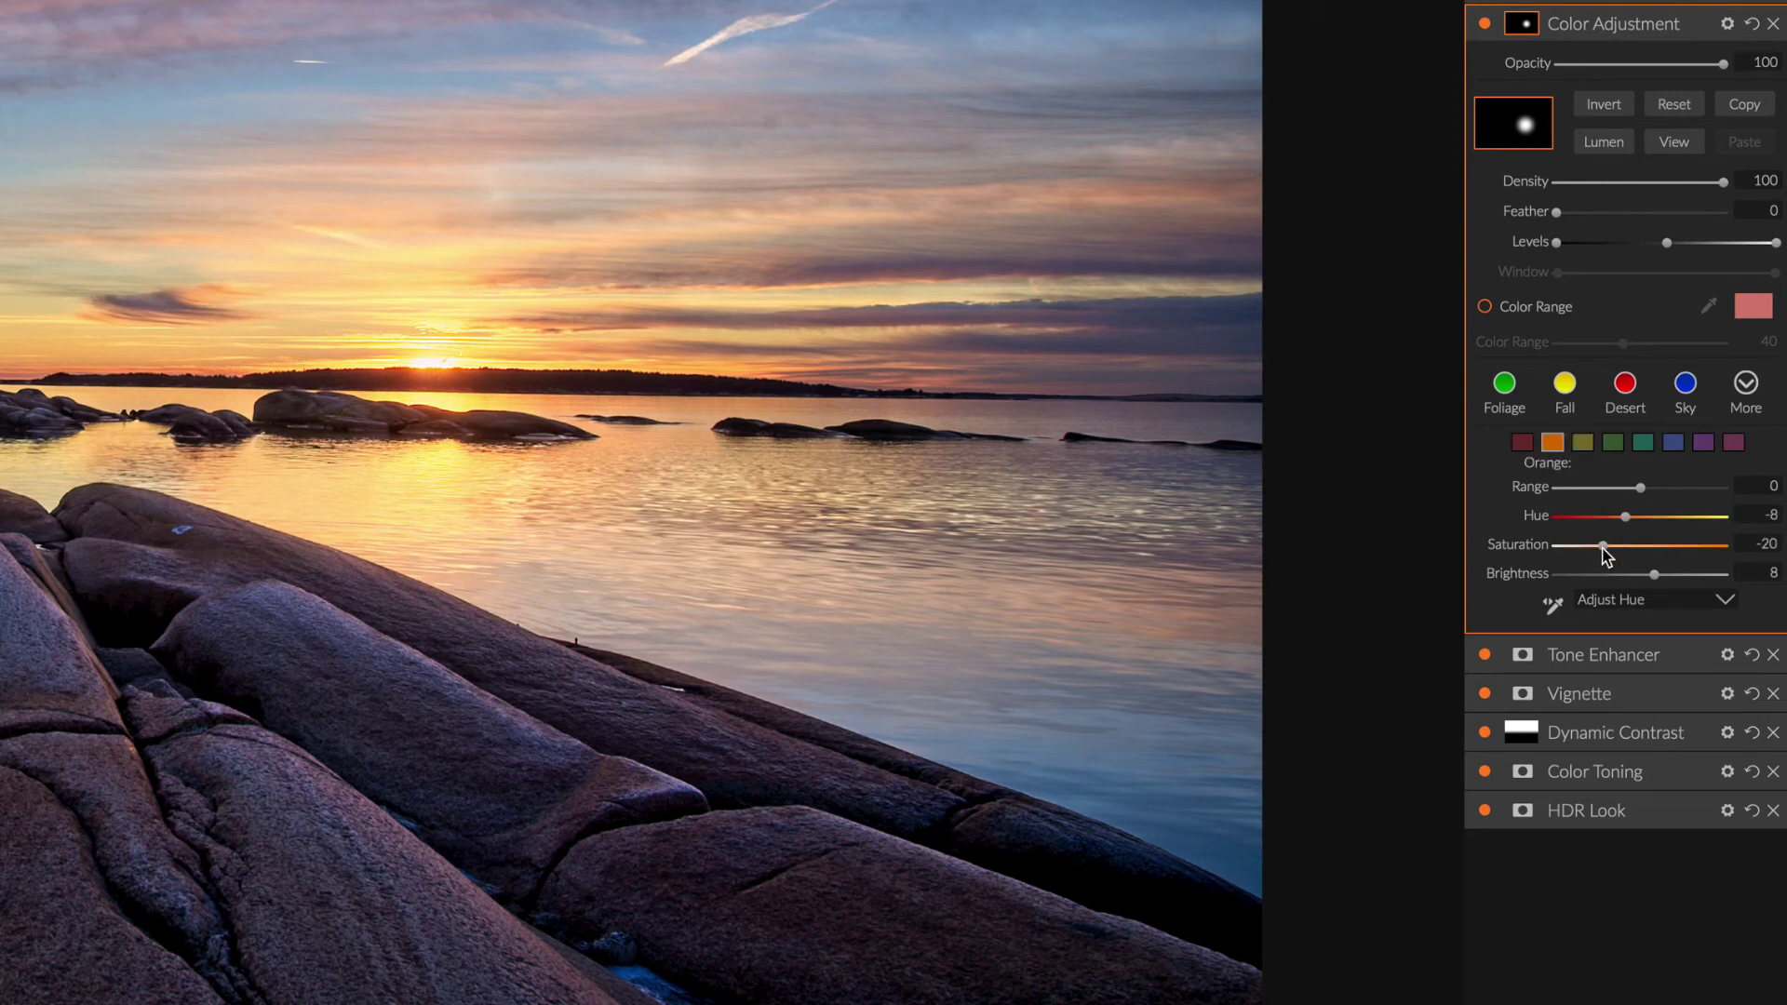
{"action": "left_click", "coordinate": [1603, 549]}
{"action": "left_click", "coordinate": [1484, 23]}
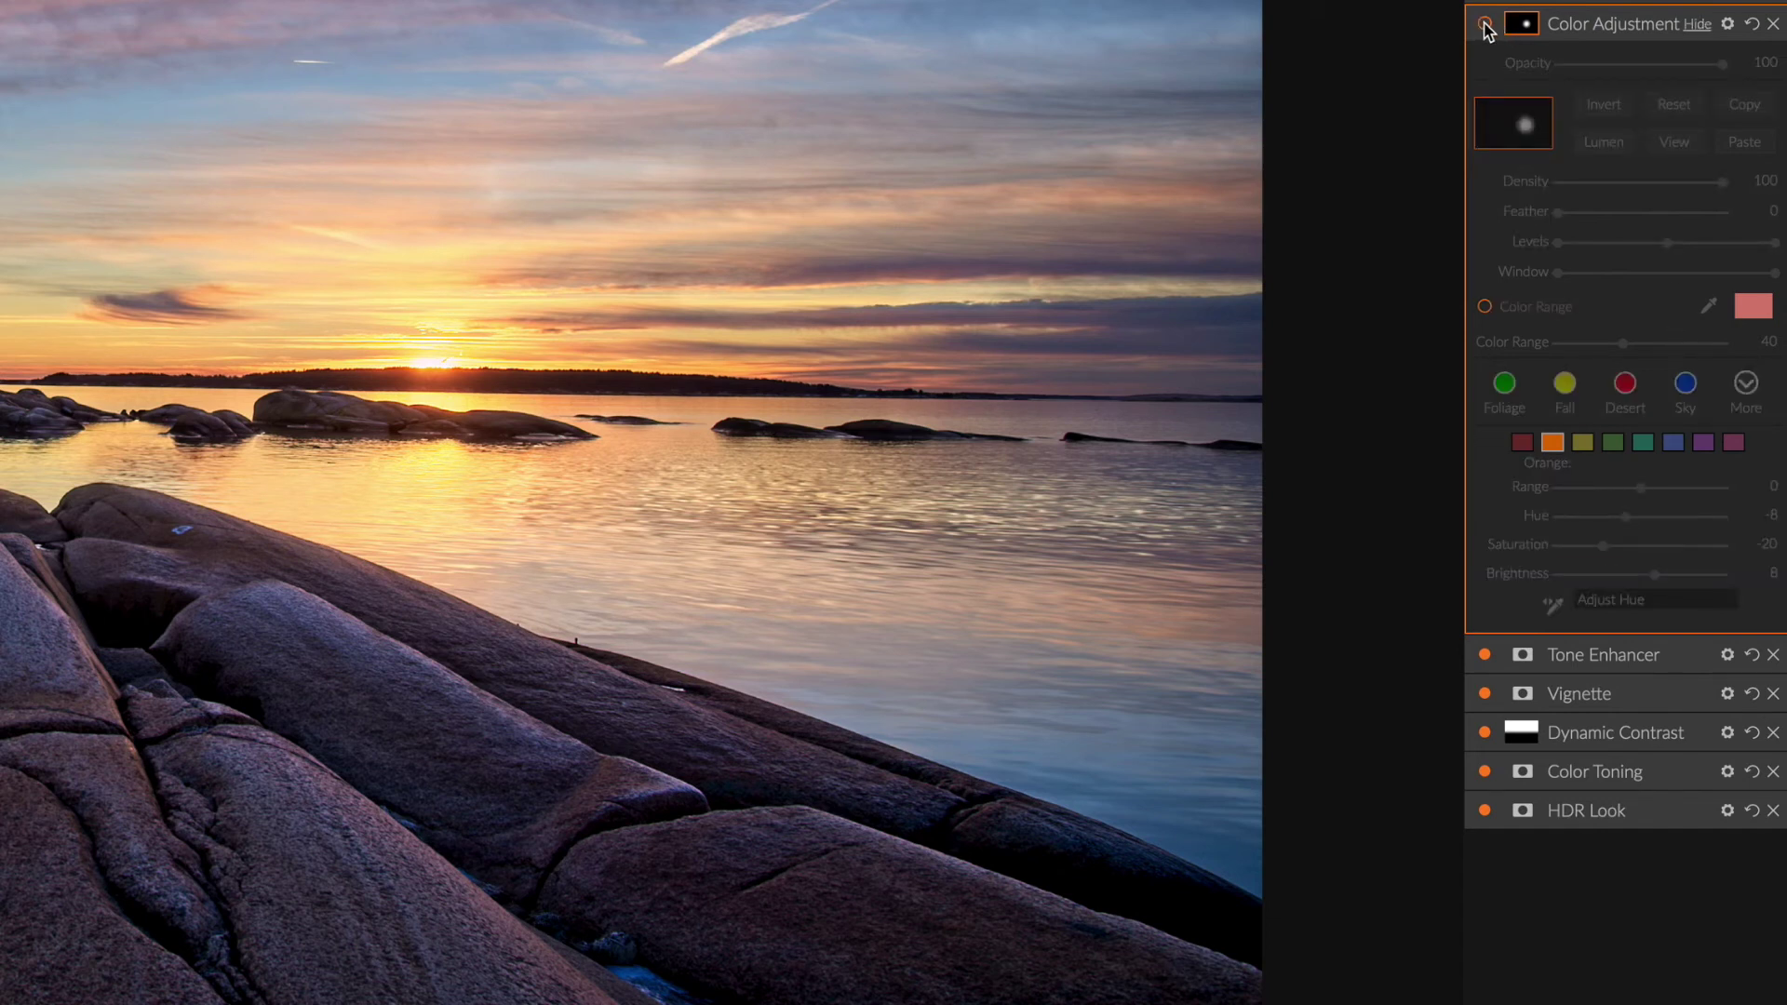
{"action": "left_click", "coordinate": [1484, 24]}
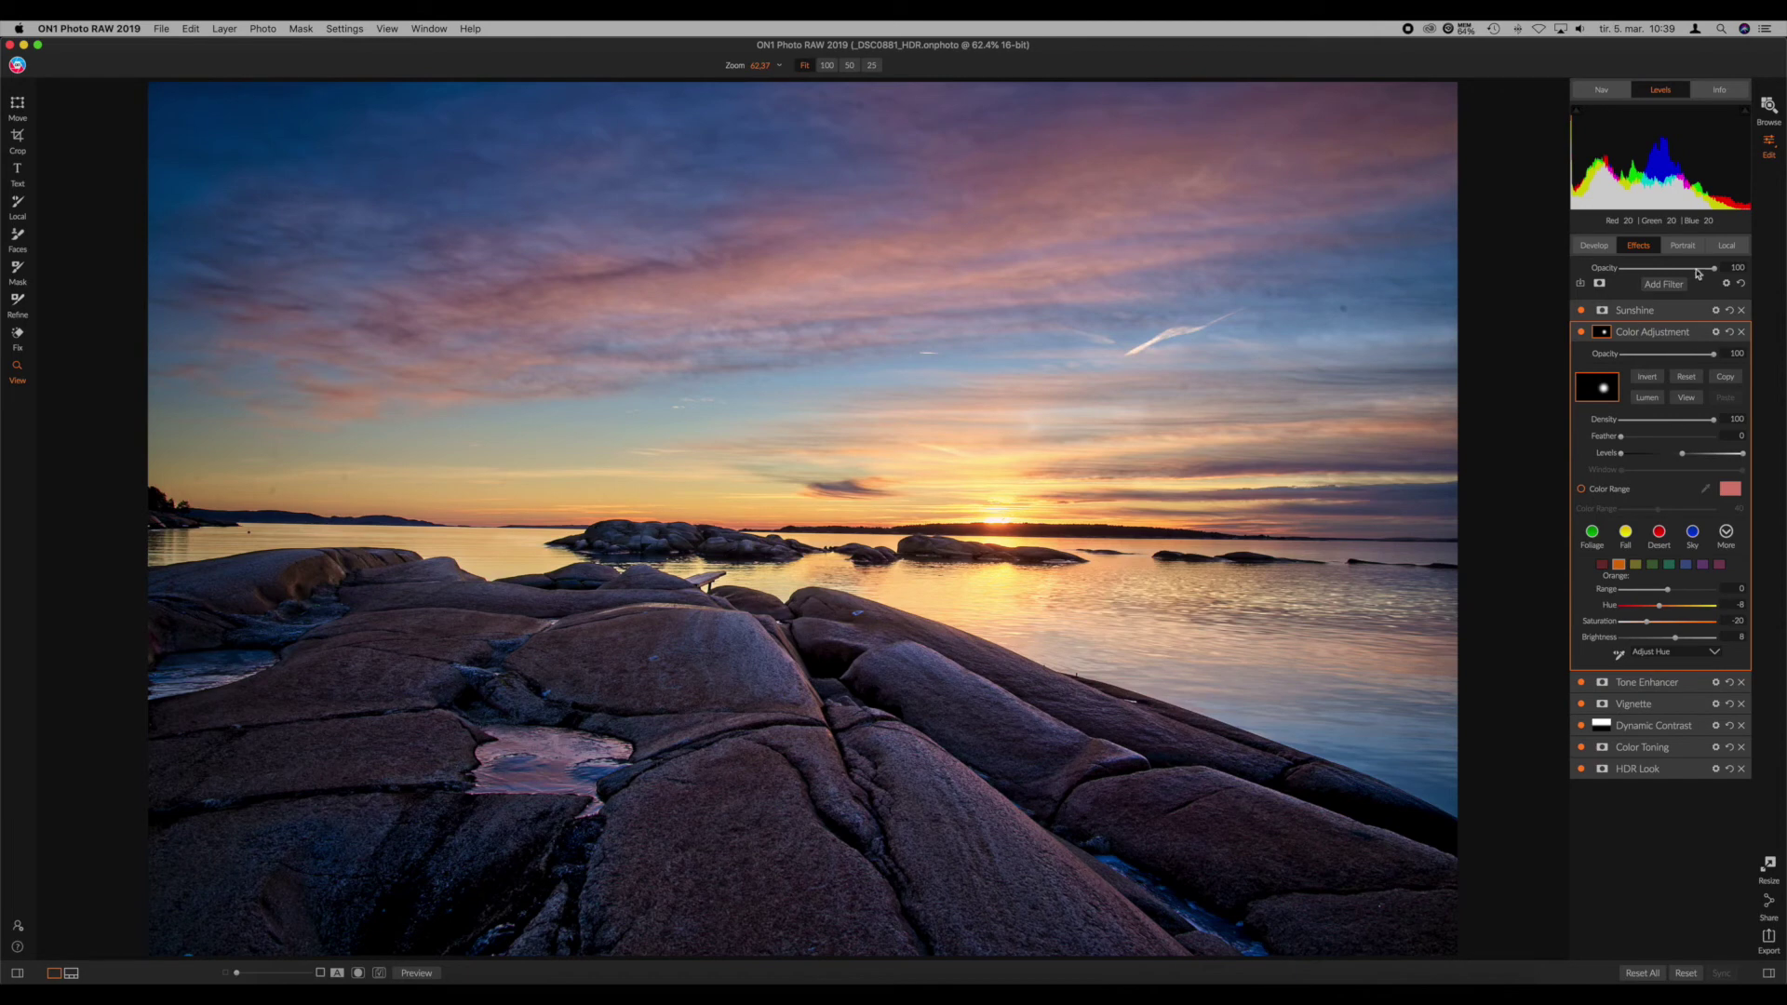
{"action": "left_click", "coordinate": [1664, 285]}
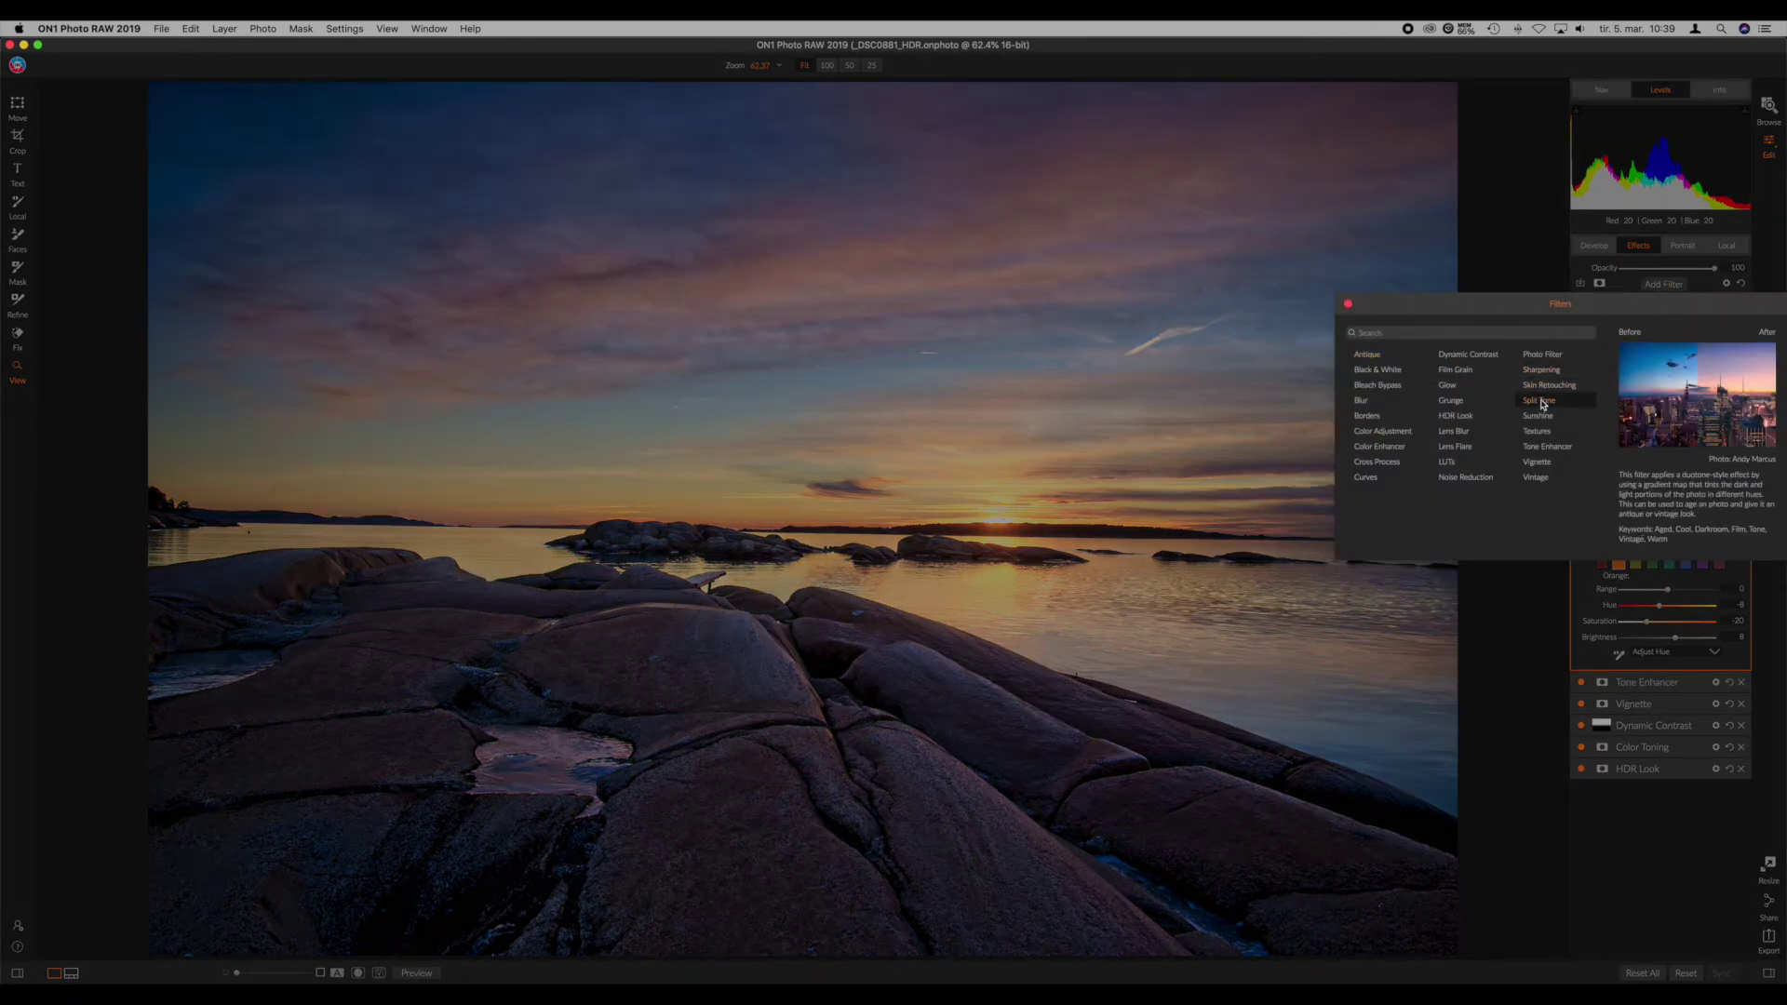
{"action": "left_click", "coordinate": [1350, 306]}
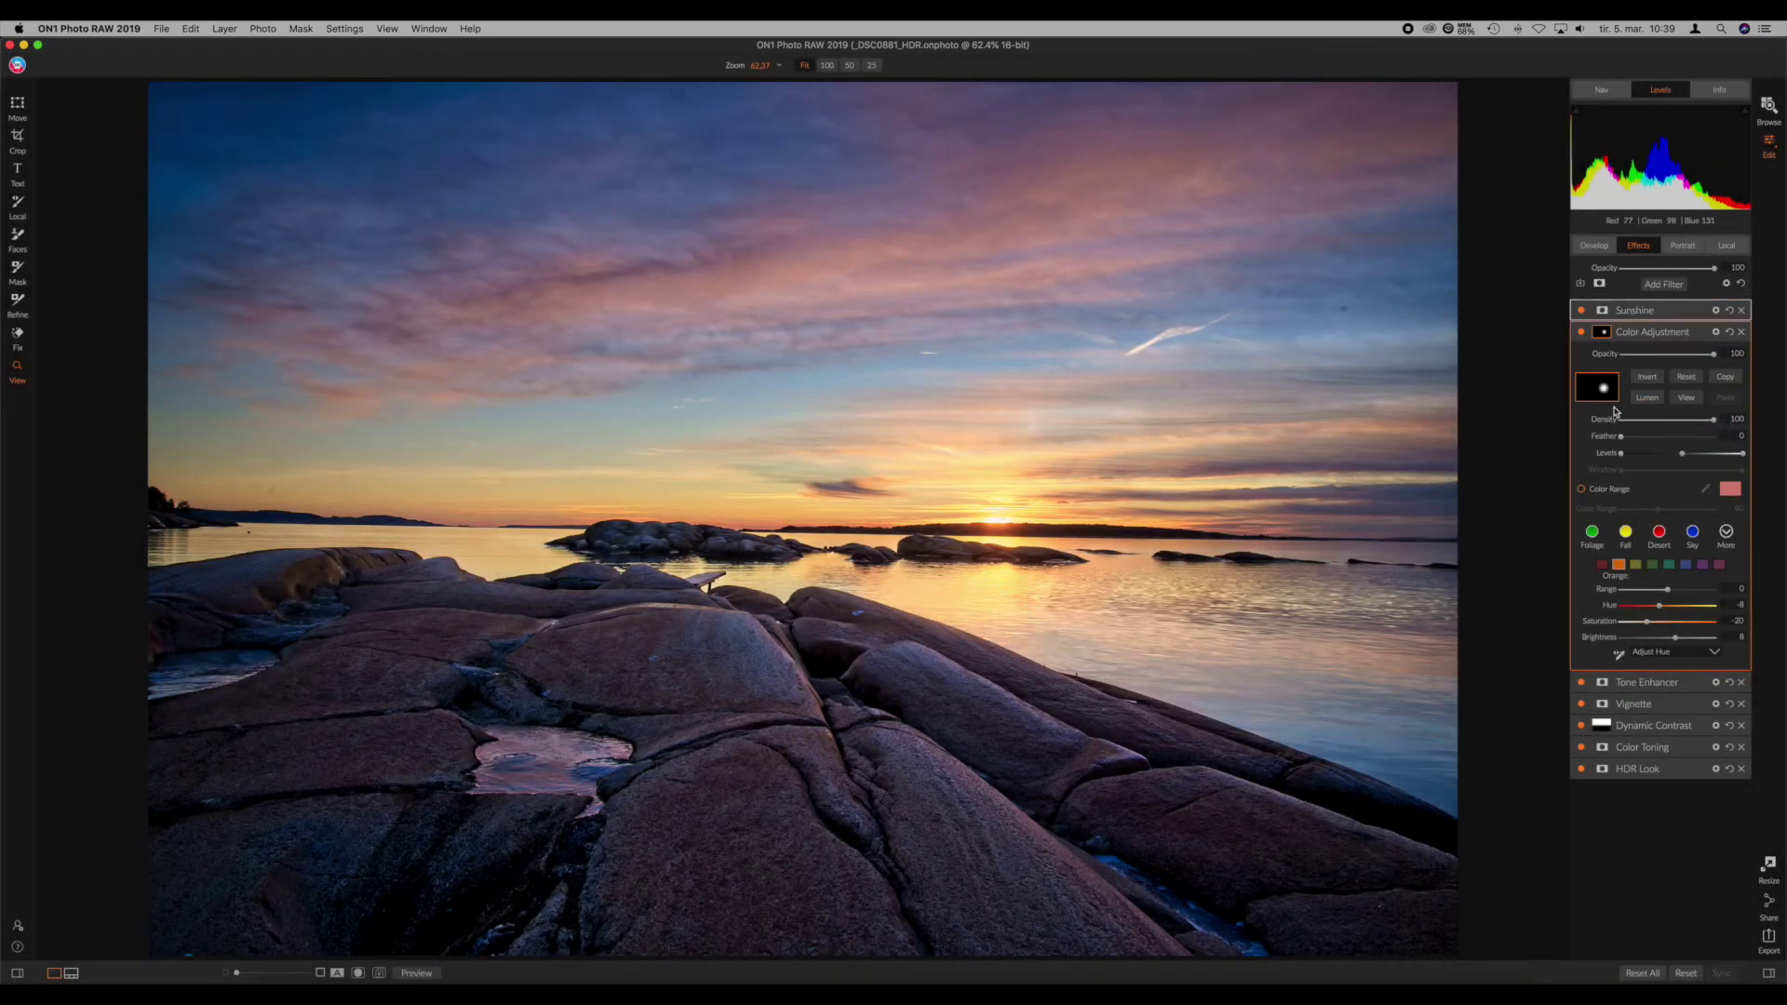
Step: Add a new local adjustment named burn and reset its exposure to 0
{"action": "left_click", "coordinate": [1727, 245]}
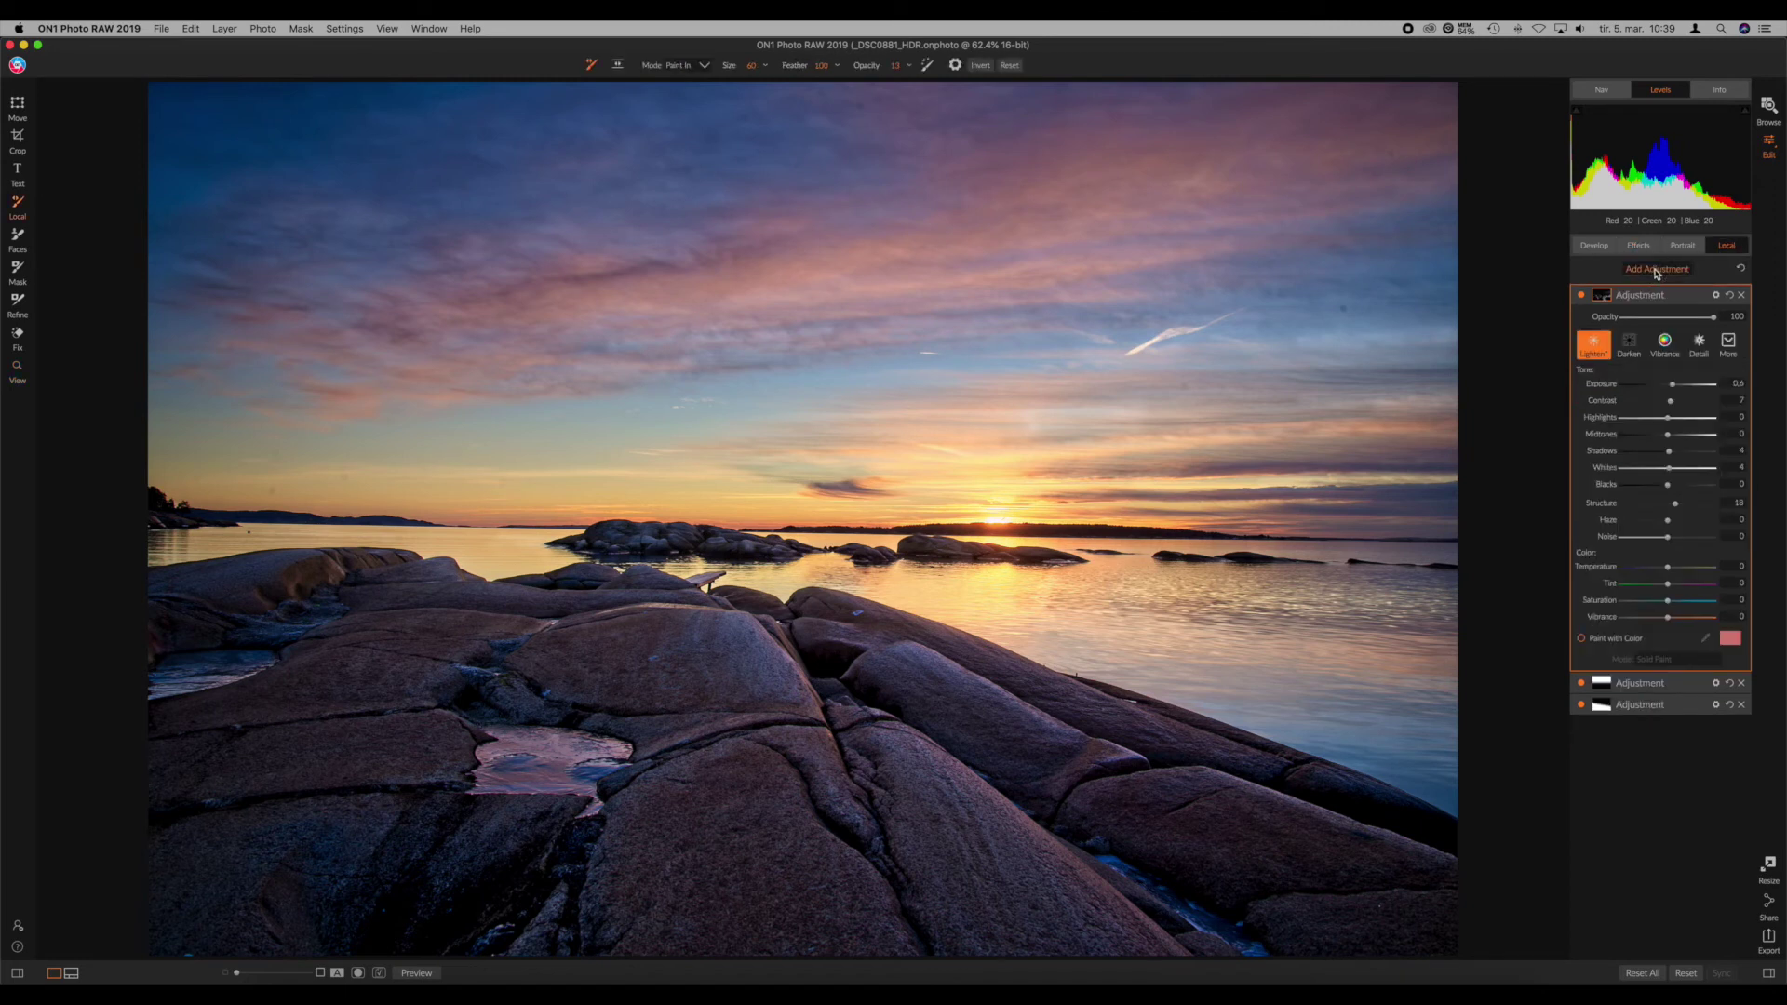
{"action": "left_click", "coordinate": [1655, 270]}
{"action": "double_click", "coordinate": [1638, 297]}
{"action": "type", "text": "burn"}
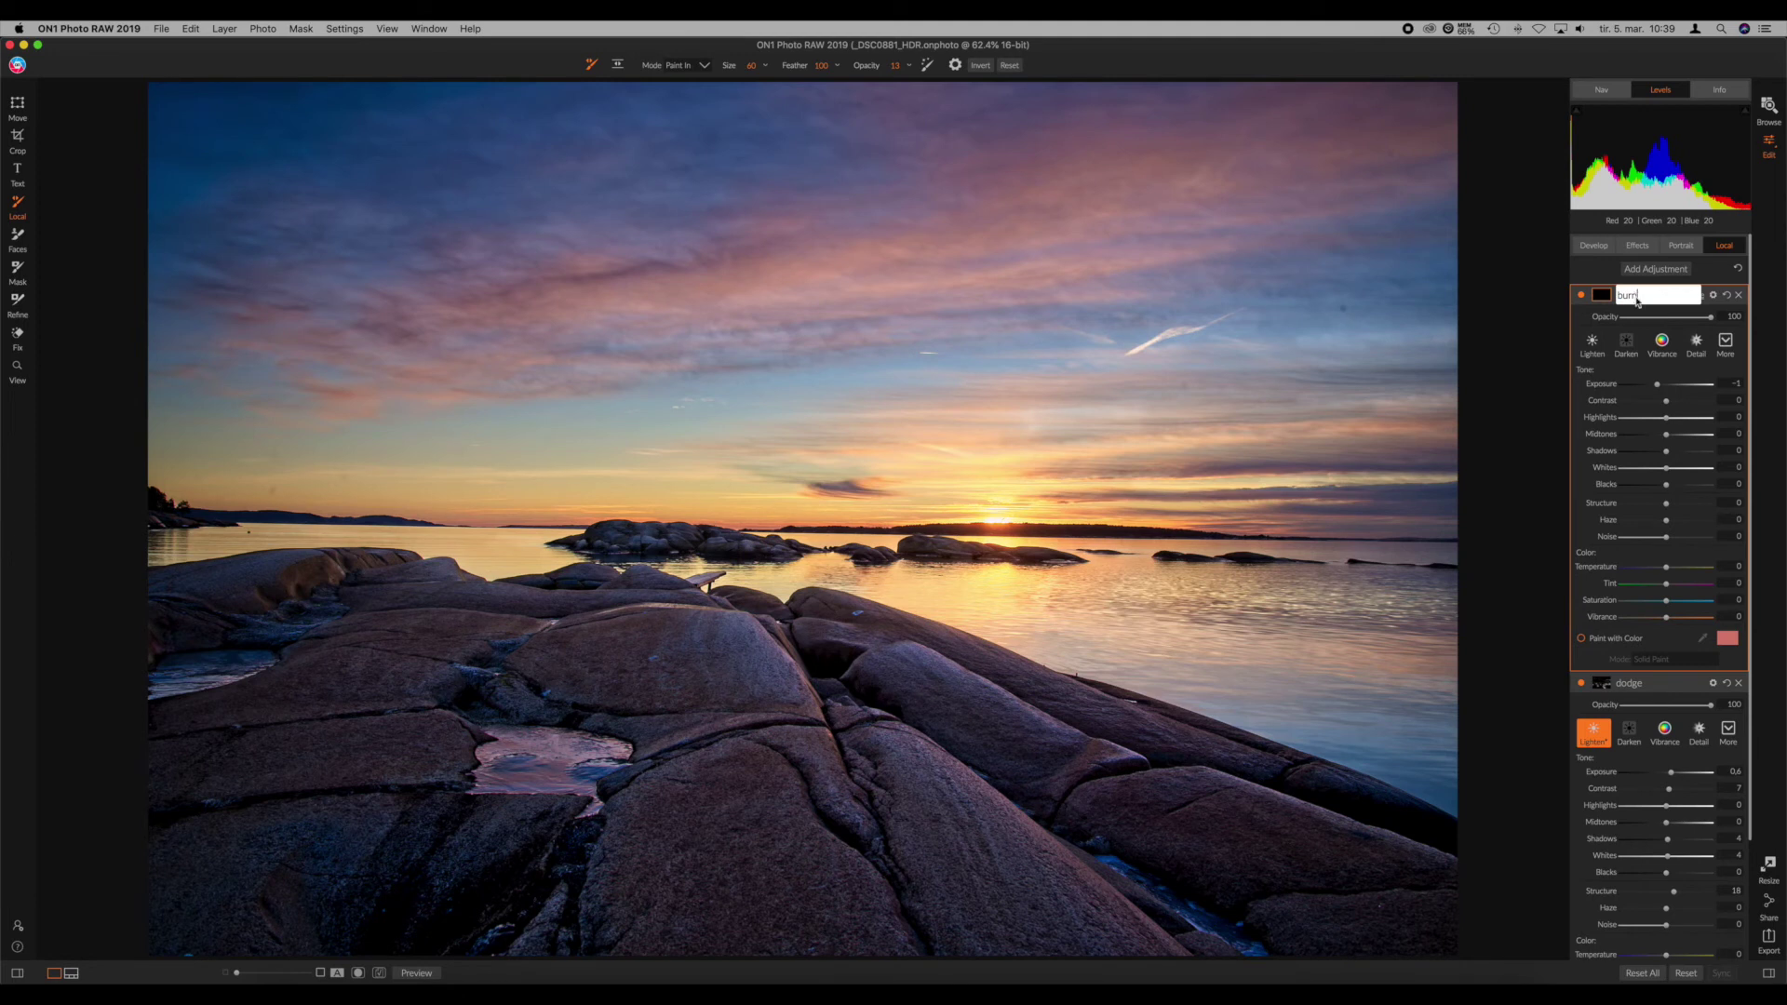
{"action": "key", "text": "Return"}
{"action": "double_click", "coordinate": [1597, 384]}
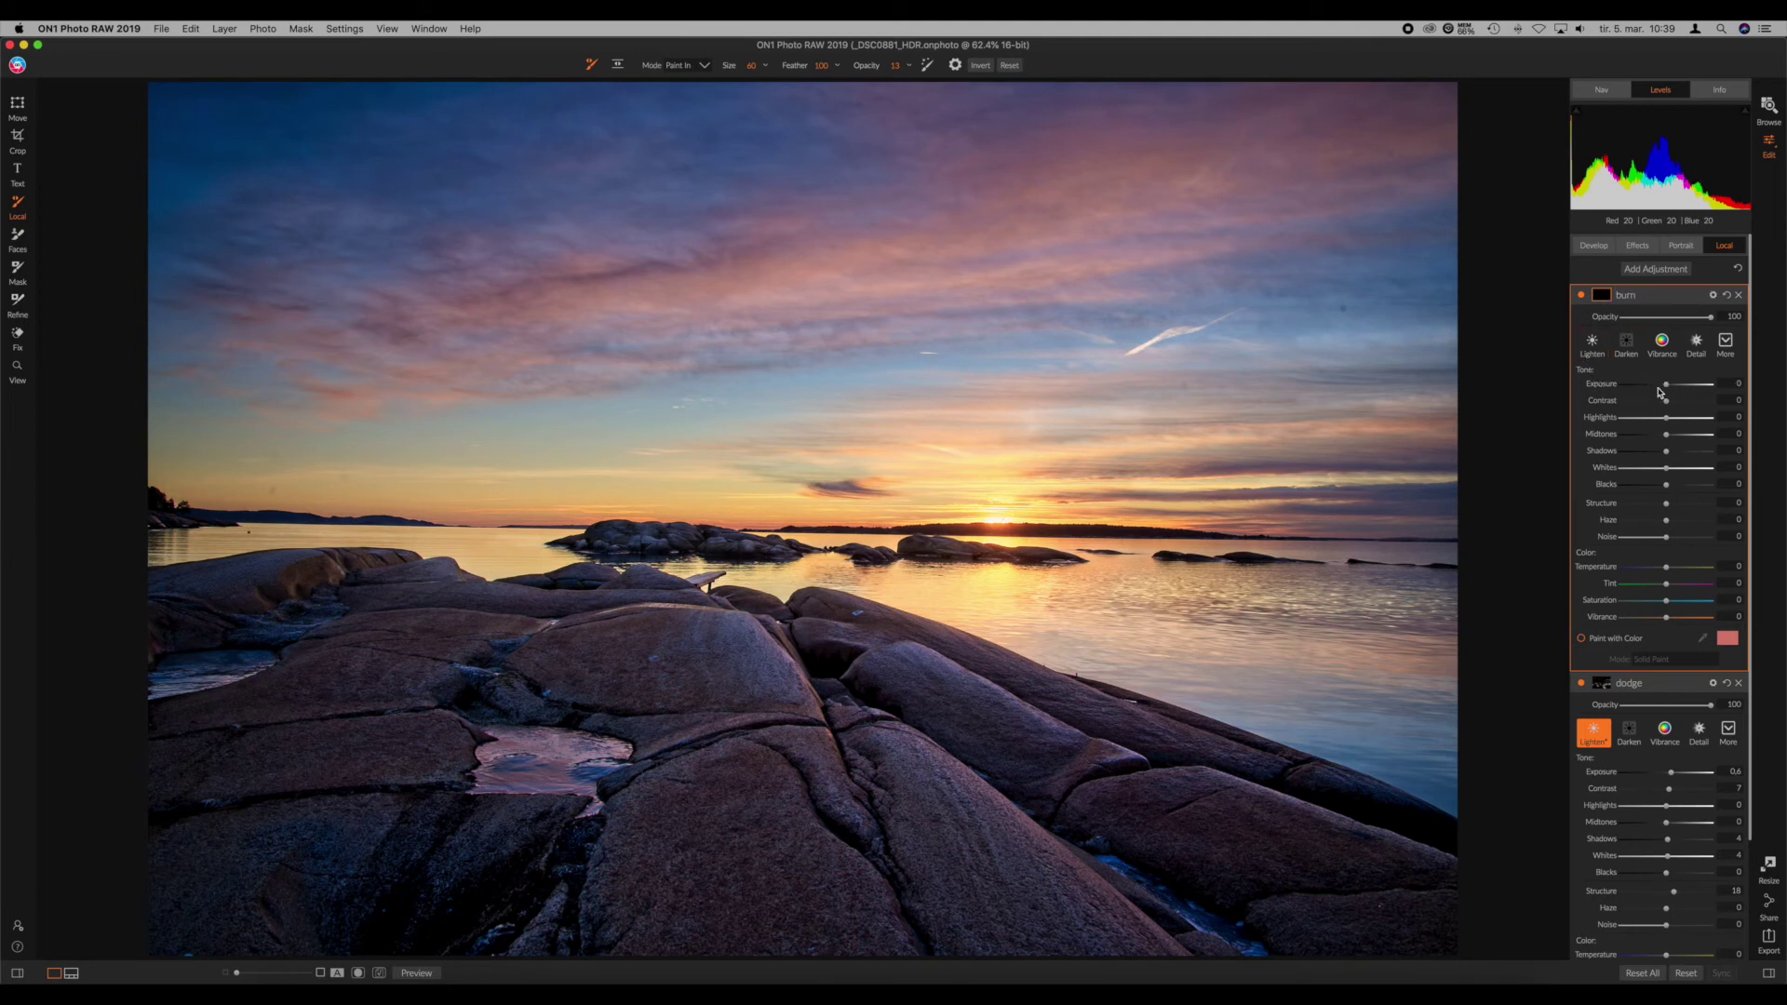
Step: Set the burn adjustment's exposure to -0.45, contrast to 8, shadows to 3 and blacks to -11
{"action": "left_click", "coordinate": [1668, 389]}
{"action": "left_click_drag", "start_coordinate": [1666, 391], "coordinate": [1663, 390]}
{"action": "left_click_drag", "start_coordinate": [1668, 455], "coordinate": [1663, 490]}
Step: Raise the brush opacity to 38 and paint the burn adjustment over the foreground rocks with varying brush sizes
{"action": "left_click_drag", "start_coordinate": [873, 66], "coordinate": [915, 75]}
{"action": "key", "text": "bracketright"}
{"action": "key", "text": "bracketright"}
{"action": "key", "text": "bracketright"}
{"action": "key", "text": "bracketright"}
{"action": "key", "text": "bracketright"}
{"action": "key", "text": "bracketright"}
{"action": "key", "text": "bracketright"}
{"action": "key", "text": "bracketleft"}
{"action": "key", "text": "bracketleft"}
{"action": "mouse_move", "coordinate": [264, 765]}
{"action": "left_mouse_down"}
{"action": "mouse_move", "coordinate": [240, 723]}
{"action": "mouse_move", "coordinate": [303, 722]}
{"action": "left_mouse_up"}
{"action": "key", "text": "bracketleft"}
{"action": "key", "text": "bracketleft"}
{"action": "key", "text": "bracketleft"}
{"action": "key", "text": "bracketleft"}
{"action": "key", "text": "bracketleft"}
{"action": "key", "text": "bracketleft"}
{"action": "key", "text": "bracketleft"}
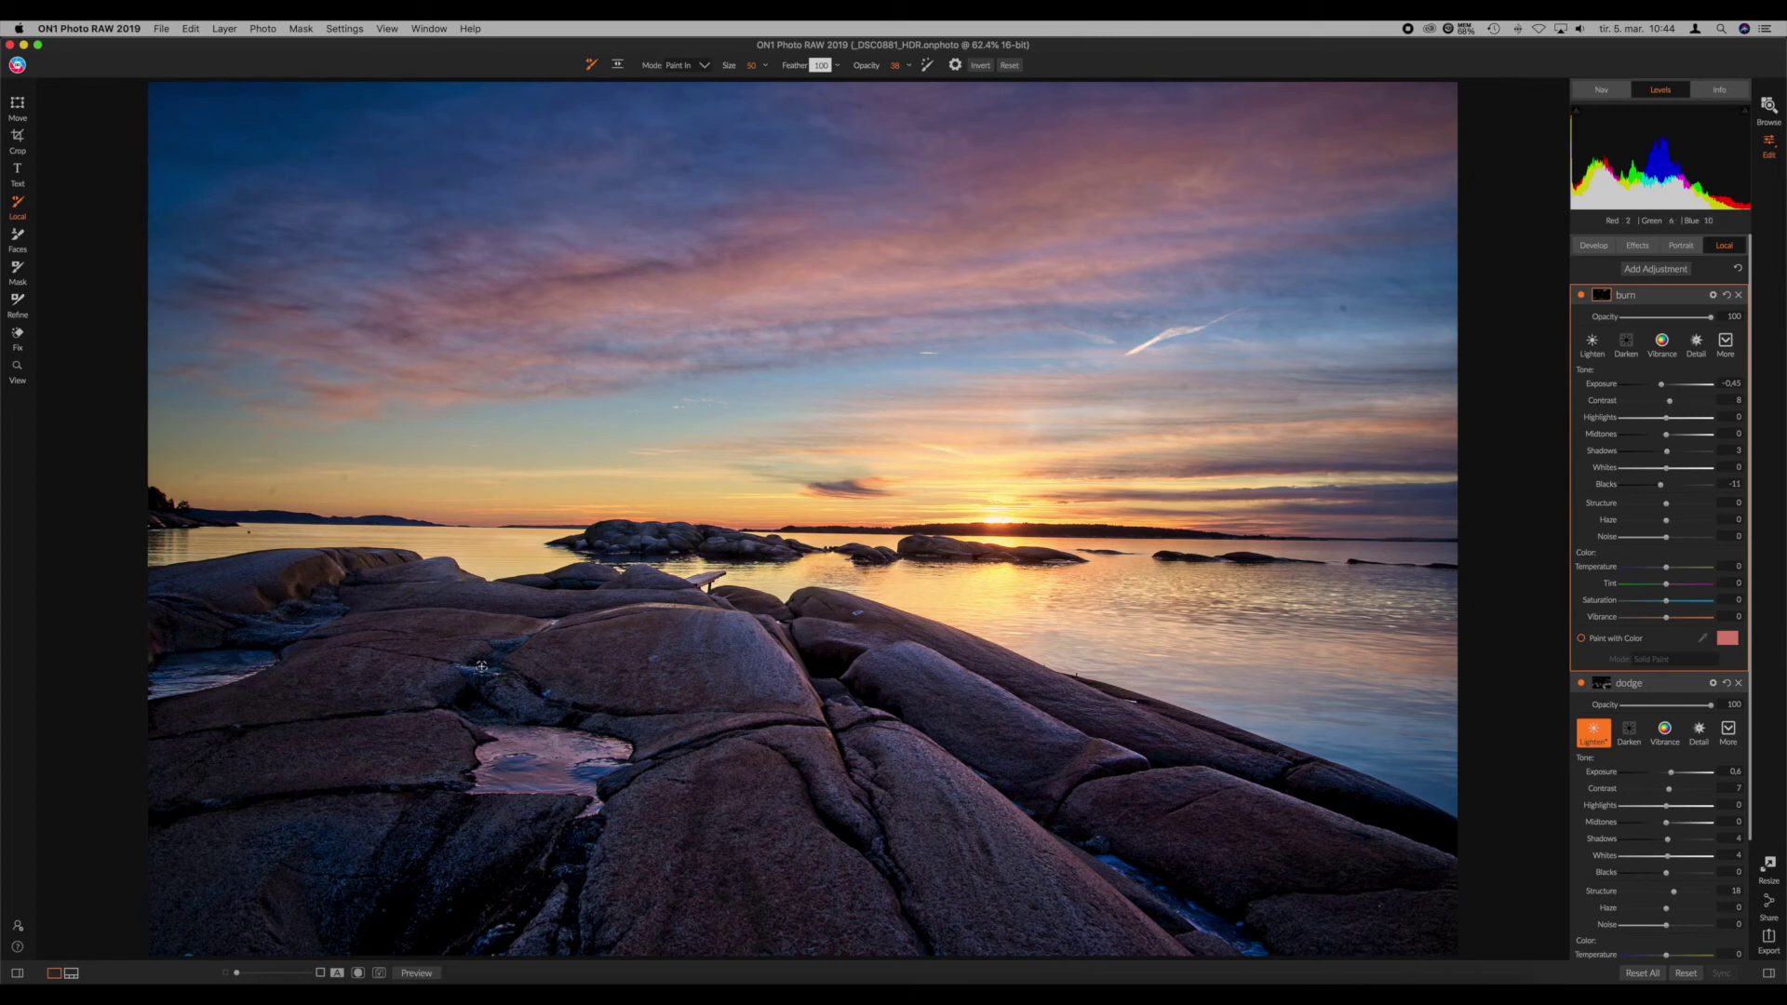
{"action": "key", "text": "bracketright"}
{"action": "key", "text": "bracketright"}
{"action": "key", "text": "bracketright"}
{"action": "key", "text": "bracketright"}
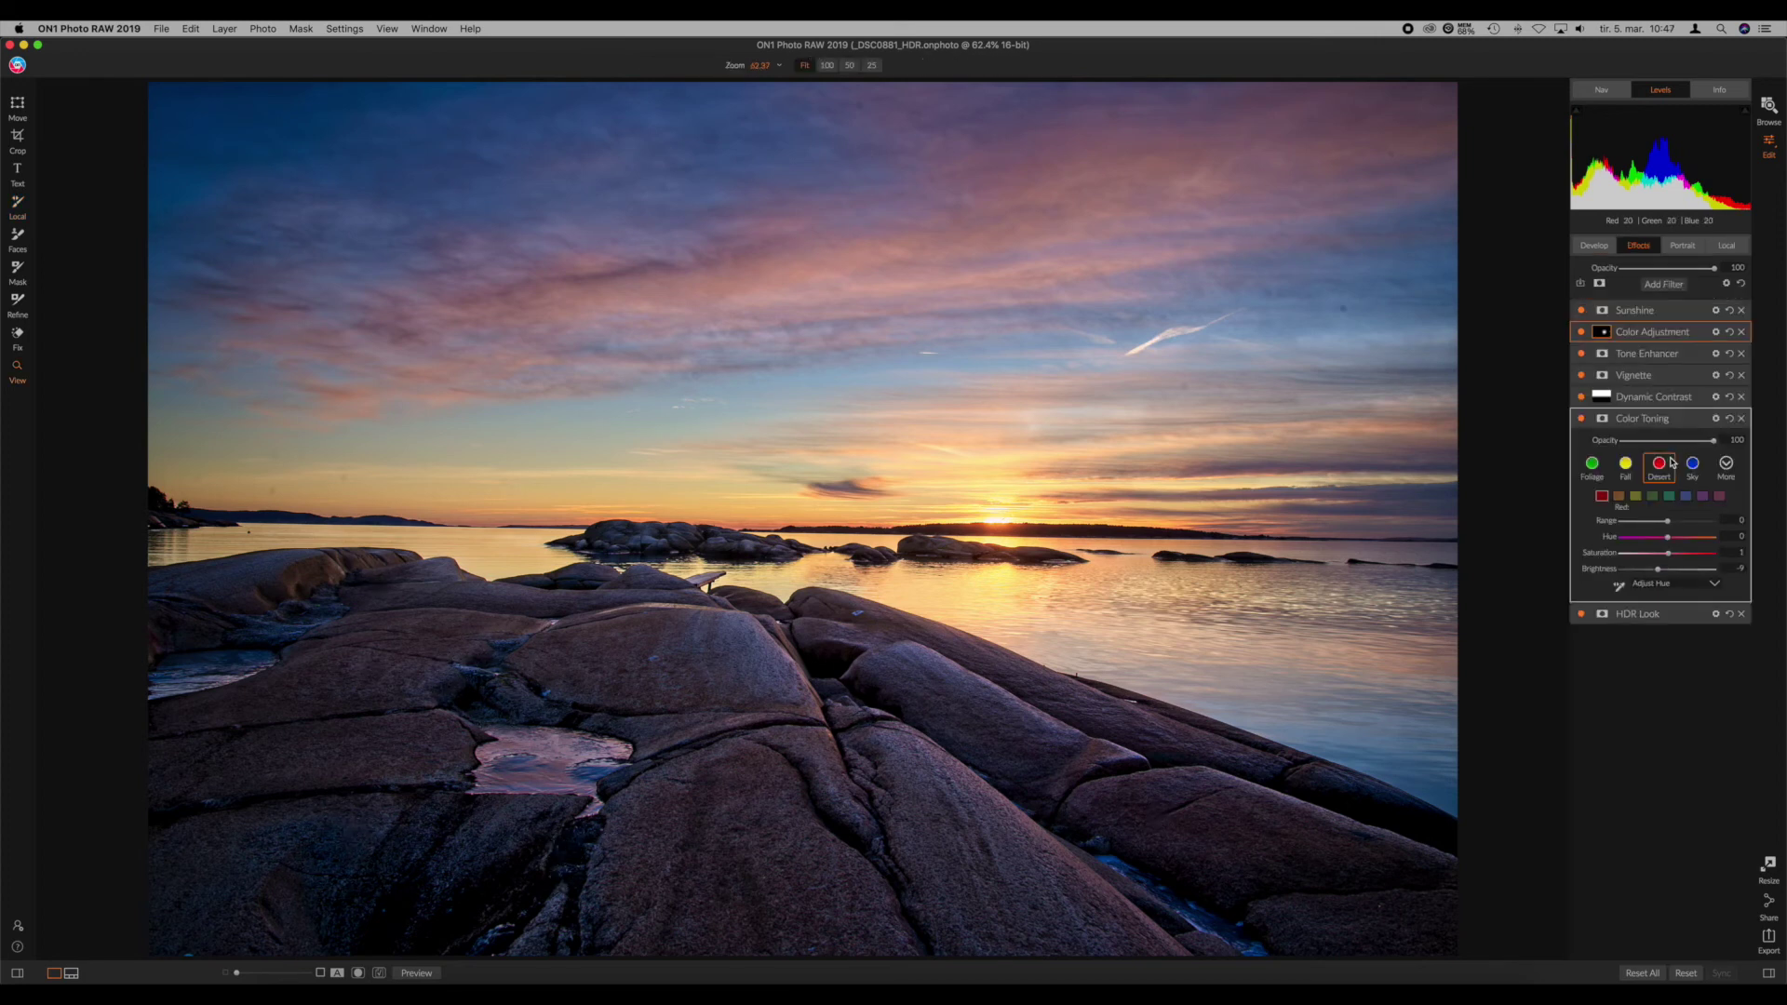
Step: In the Color Toning filter, set the orange saturation to -18 and the yellow saturation to -22
{"action": "left_click", "coordinate": [1619, 497]}
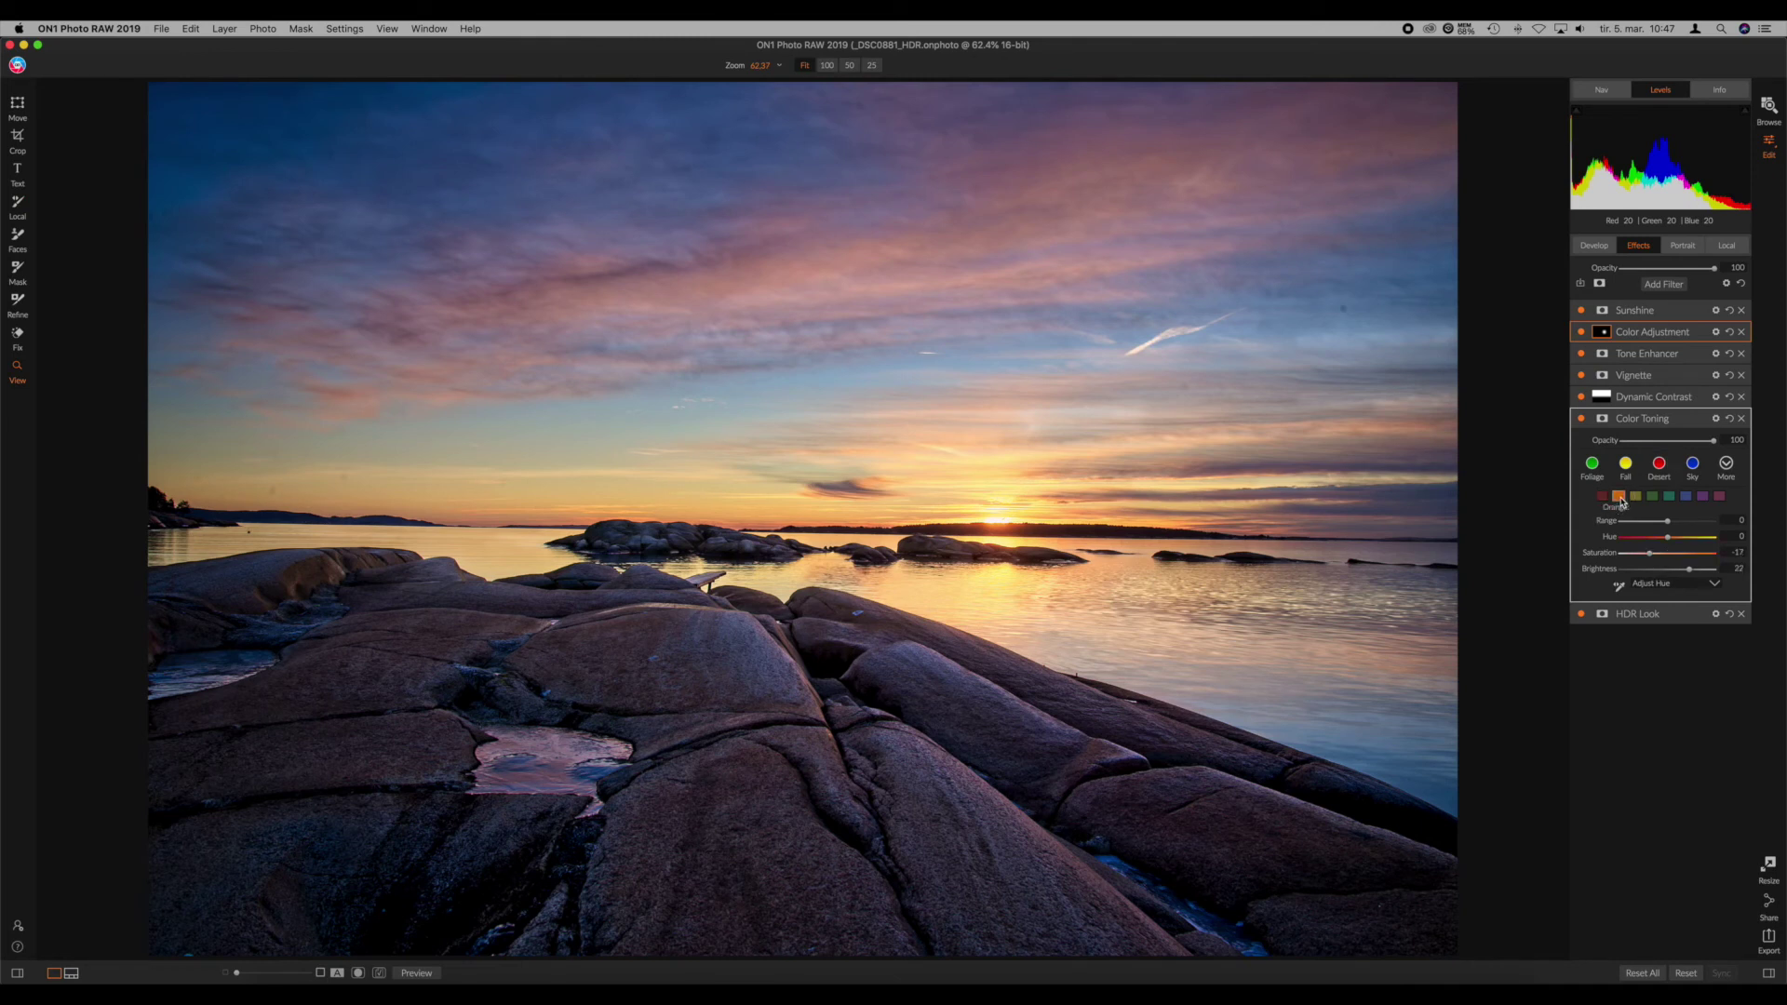
{"action": "left_click", "coordinate": [1650, 556]}
{"action": "left_click_drag", "start_coordinate": [1649, 557], "coordinate": [1651, 556]}
{"action": "left_click", "coordinate": [1635, 498]}
{"action": "left_click", "coordinate": [1646, 554]}
{"action": "left_click_drag", "start_coordinate": [1644, 556], "coordinate": [1645, 554]}
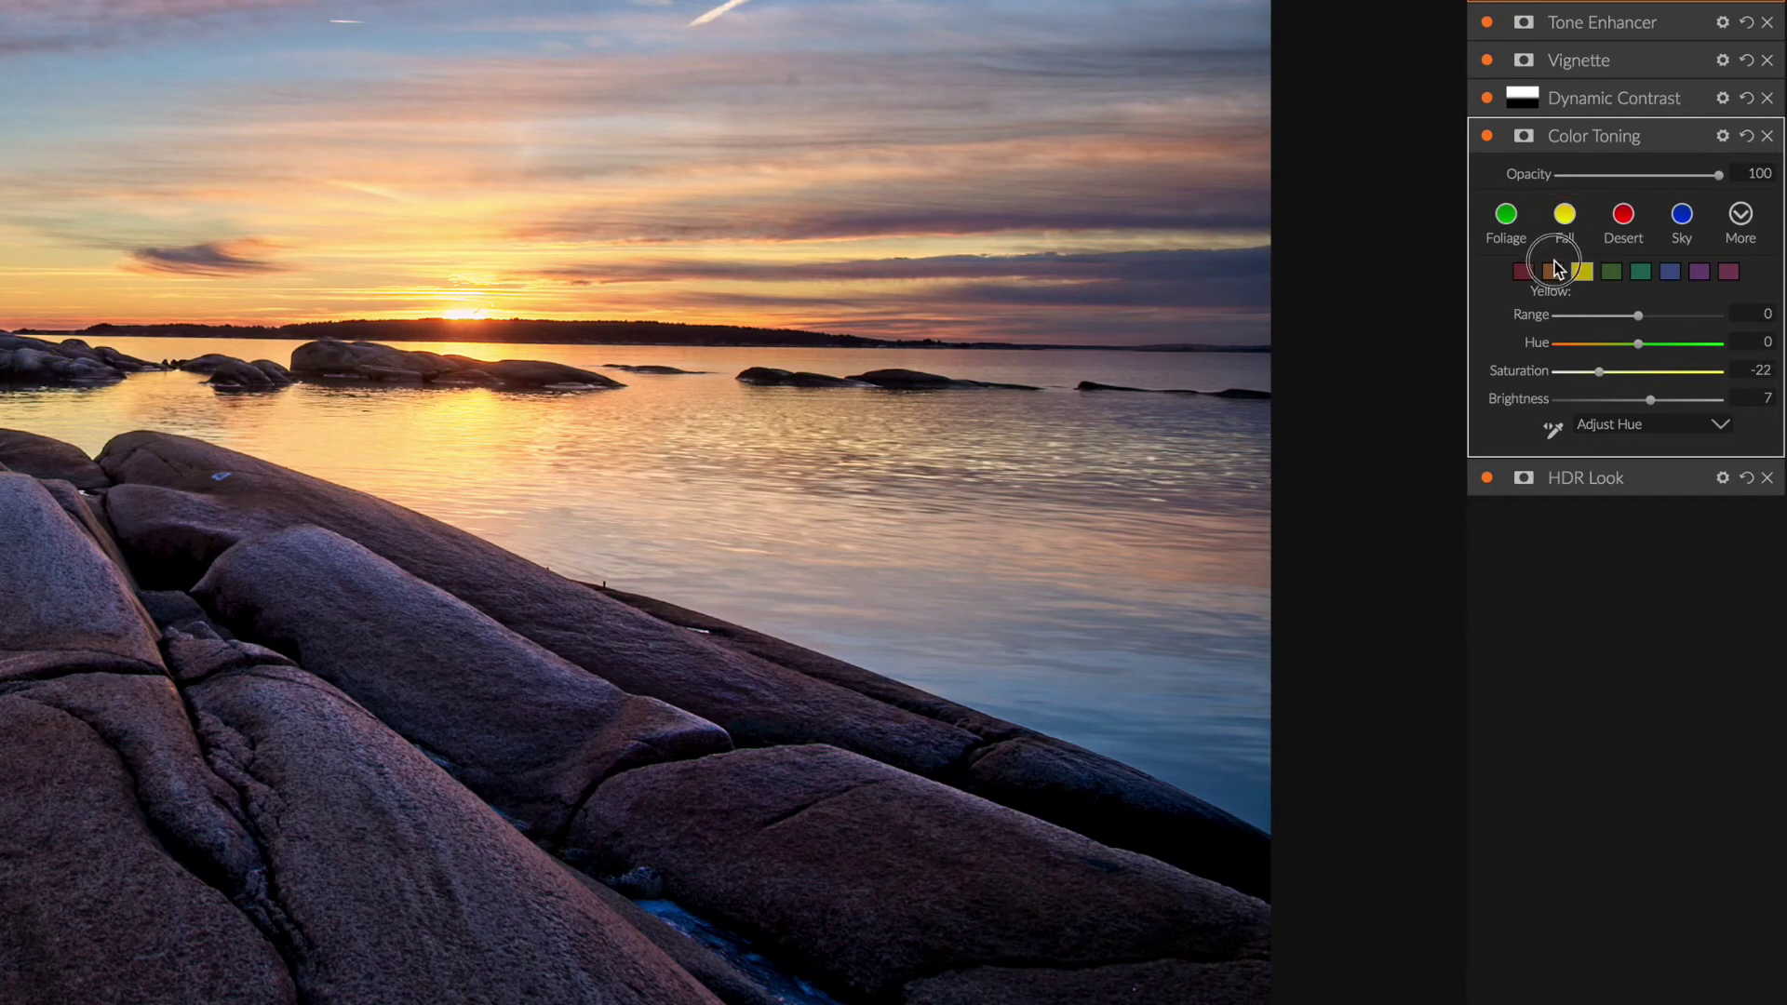
Step: Set the orange hue in Color Toning to -10 and compare the image with the filter off and on
{"action": "left_click", "coordinate": [1554, 261]}
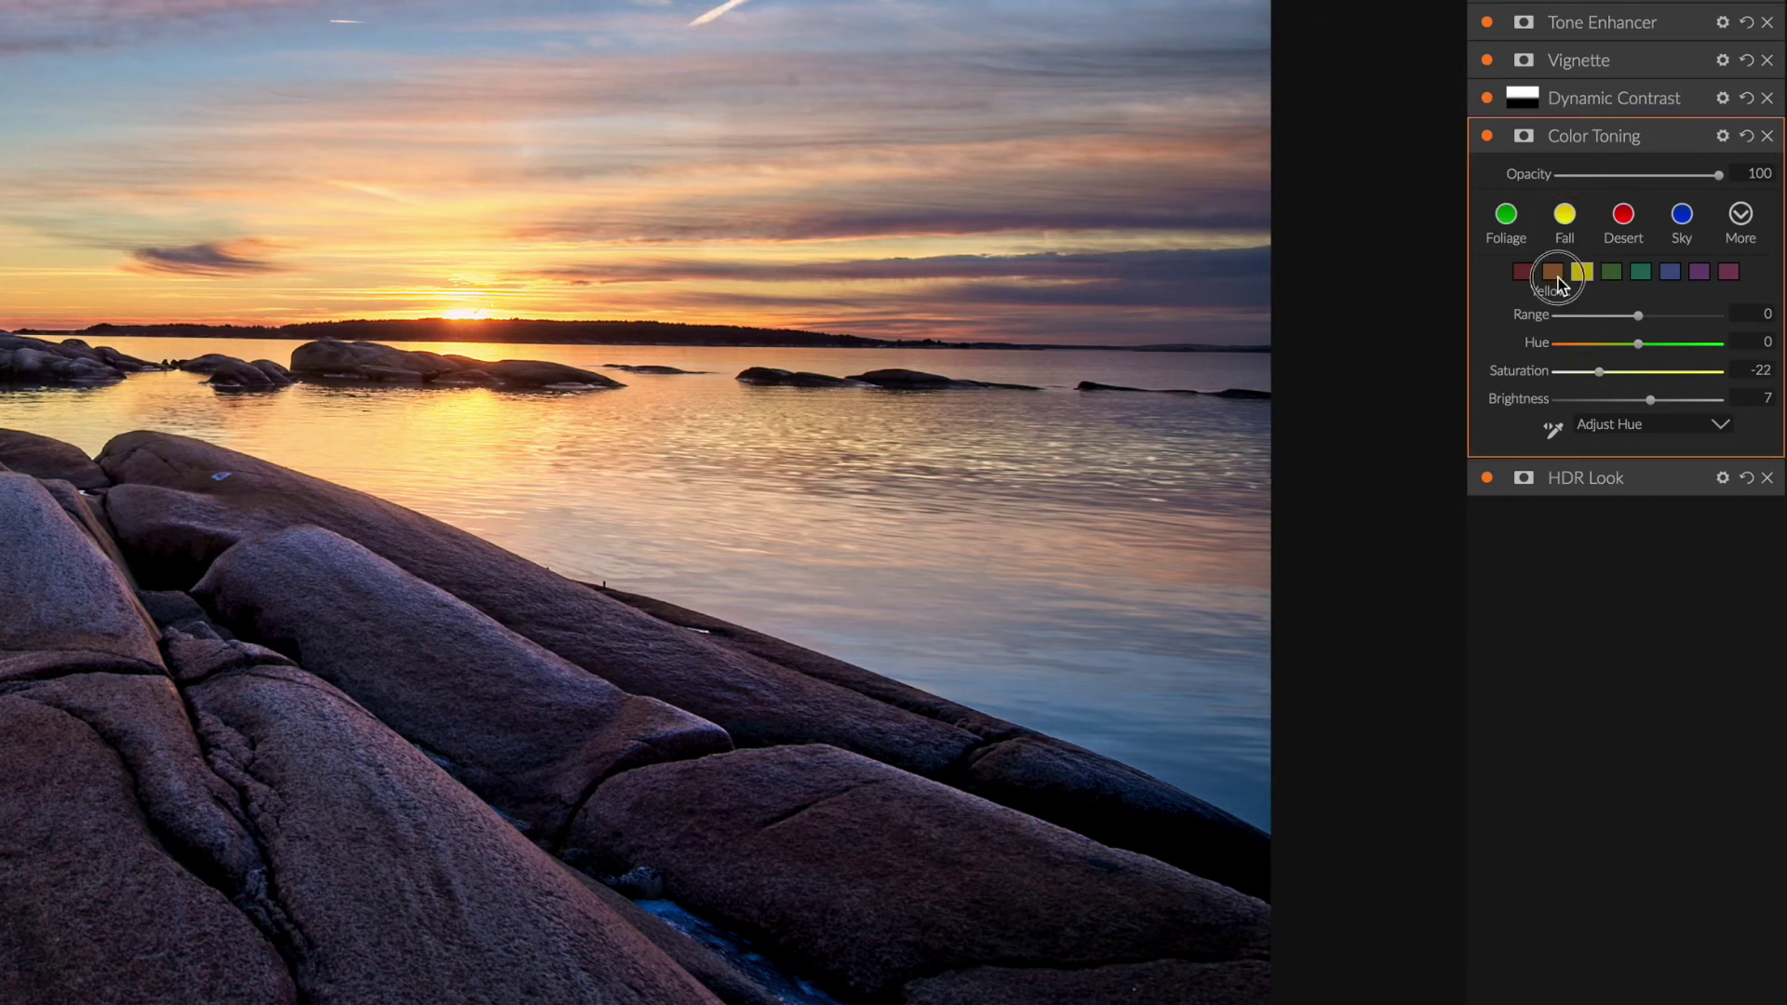
{"action": "left_click", "coordinate": [1552, 271]}
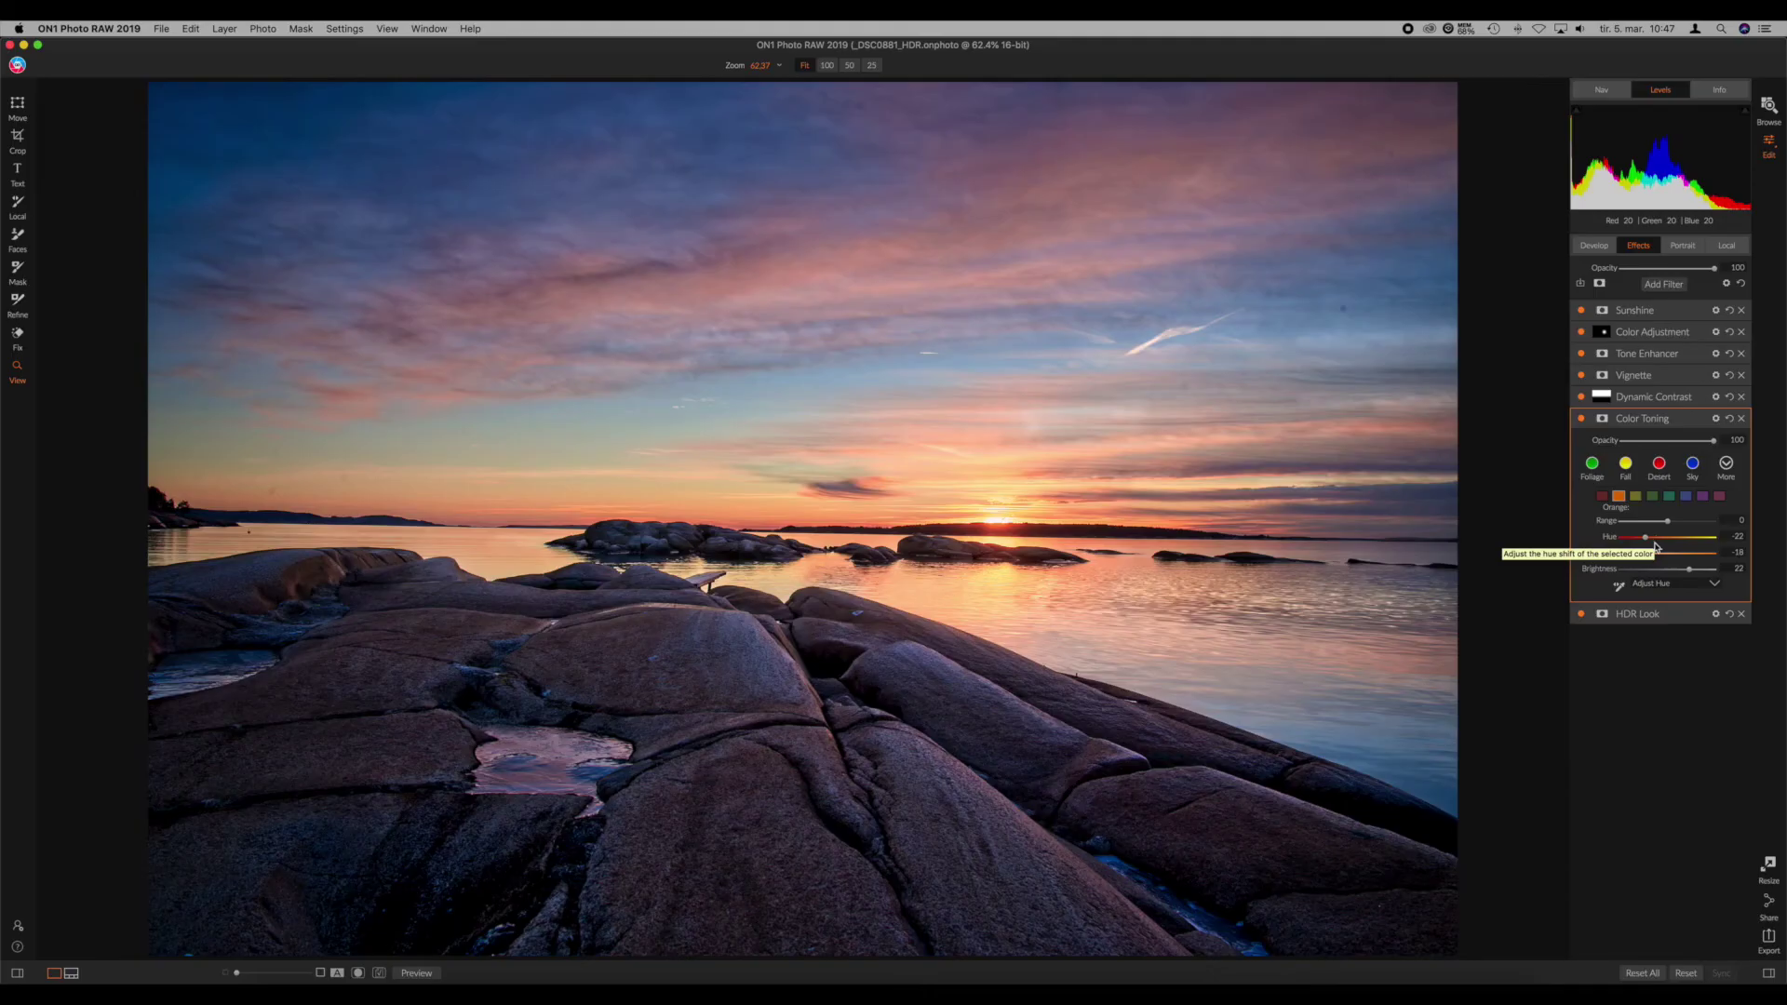
{"action": "left_click", "coordinate": [1655, 540]}
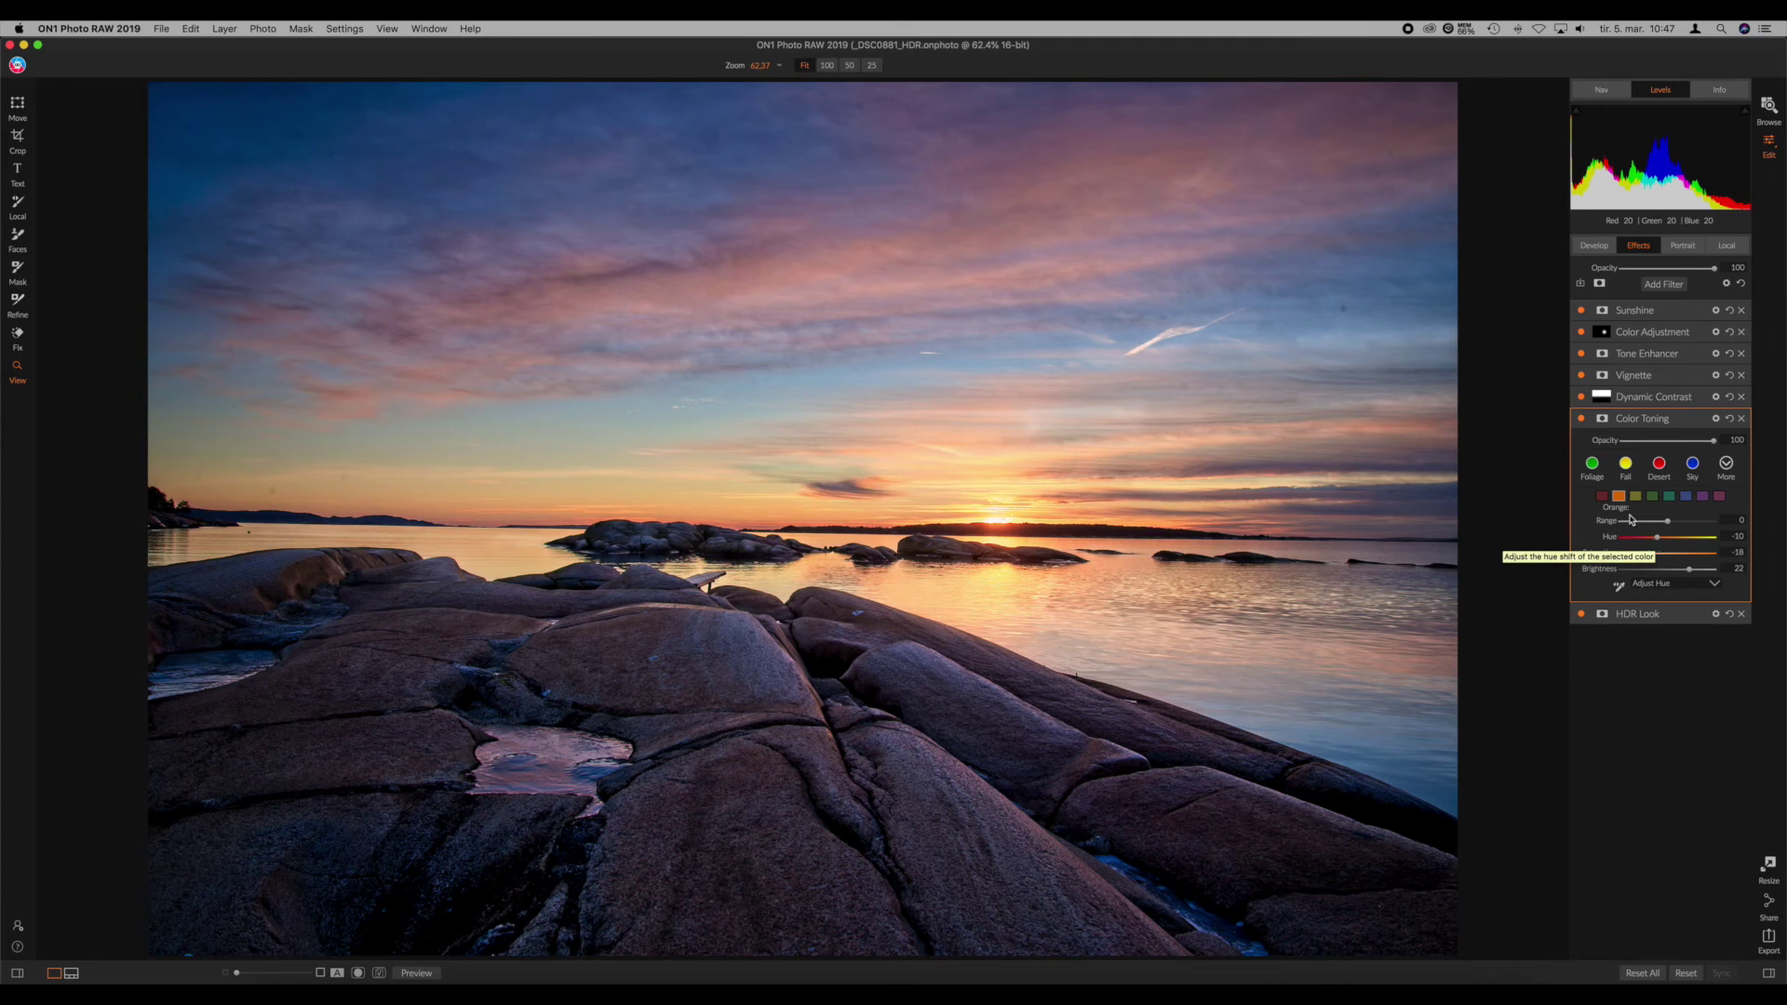
{"action": "left_click", "coordinate": [1584, 419]}
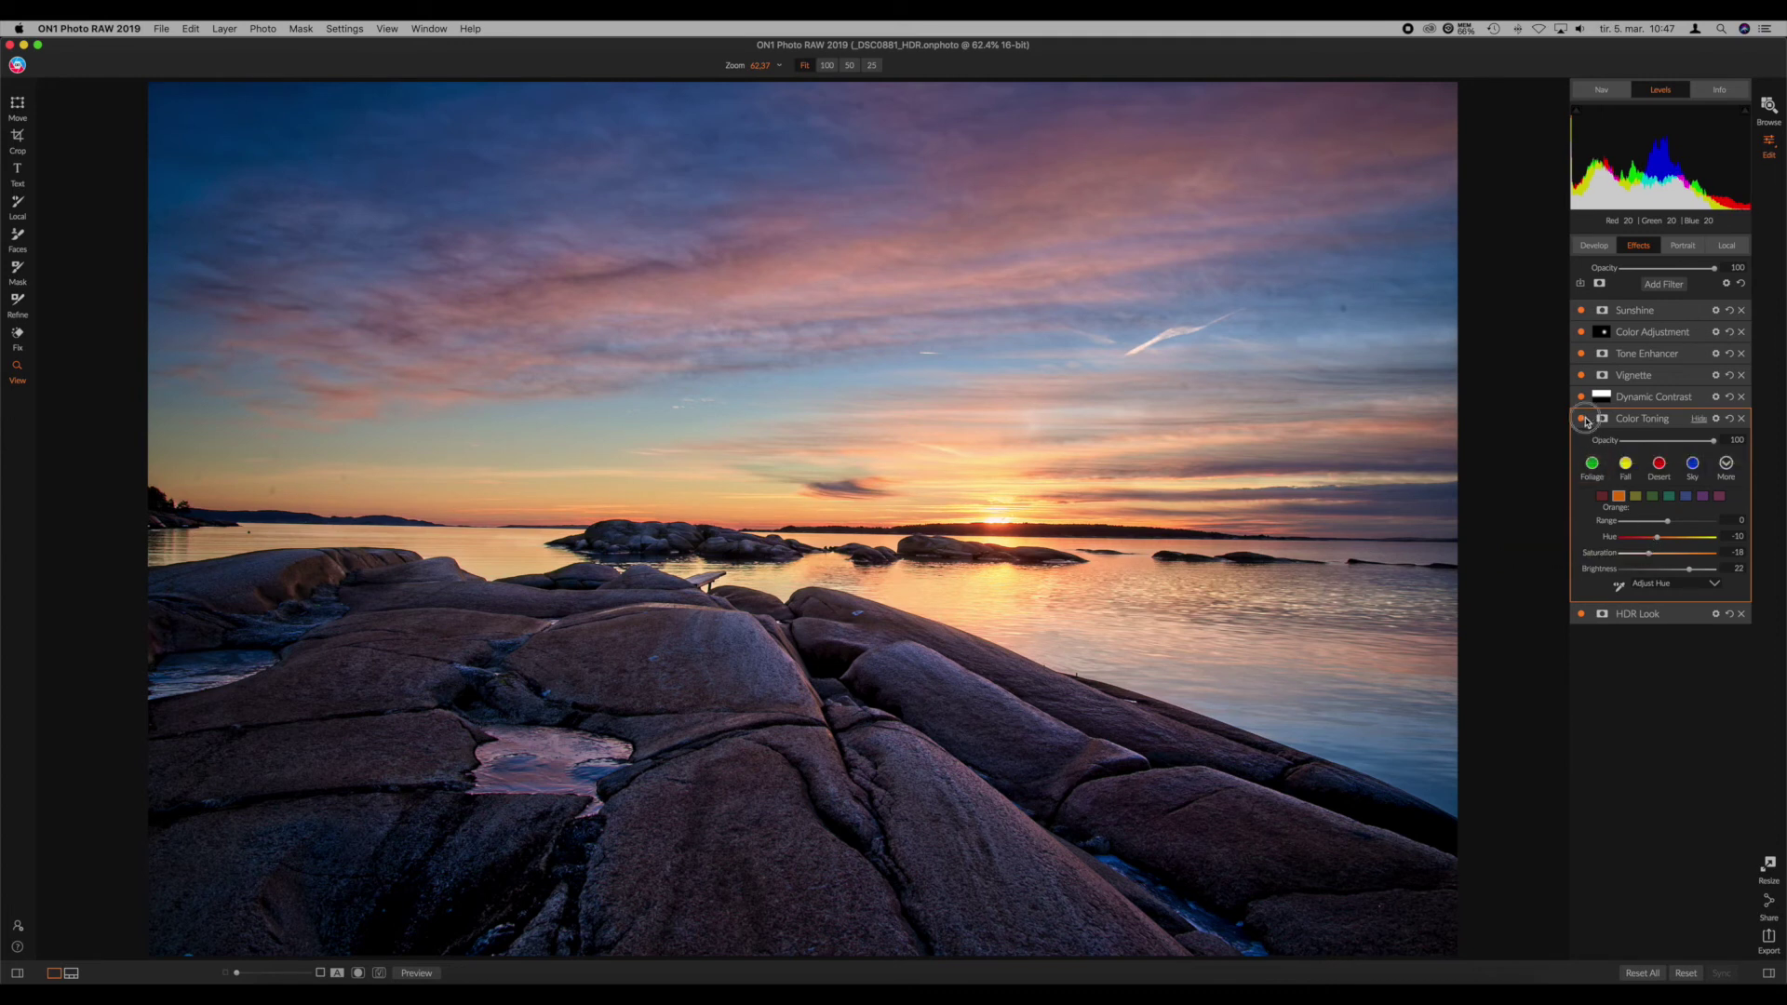
{"action": "left_click", "coordinate": [1584, 419]}
Step: Raise the structure of the dodge adjustment to 25 and of the burn adjustment to 14
{"action": "left_click", "coordinate": [1727, 248]}
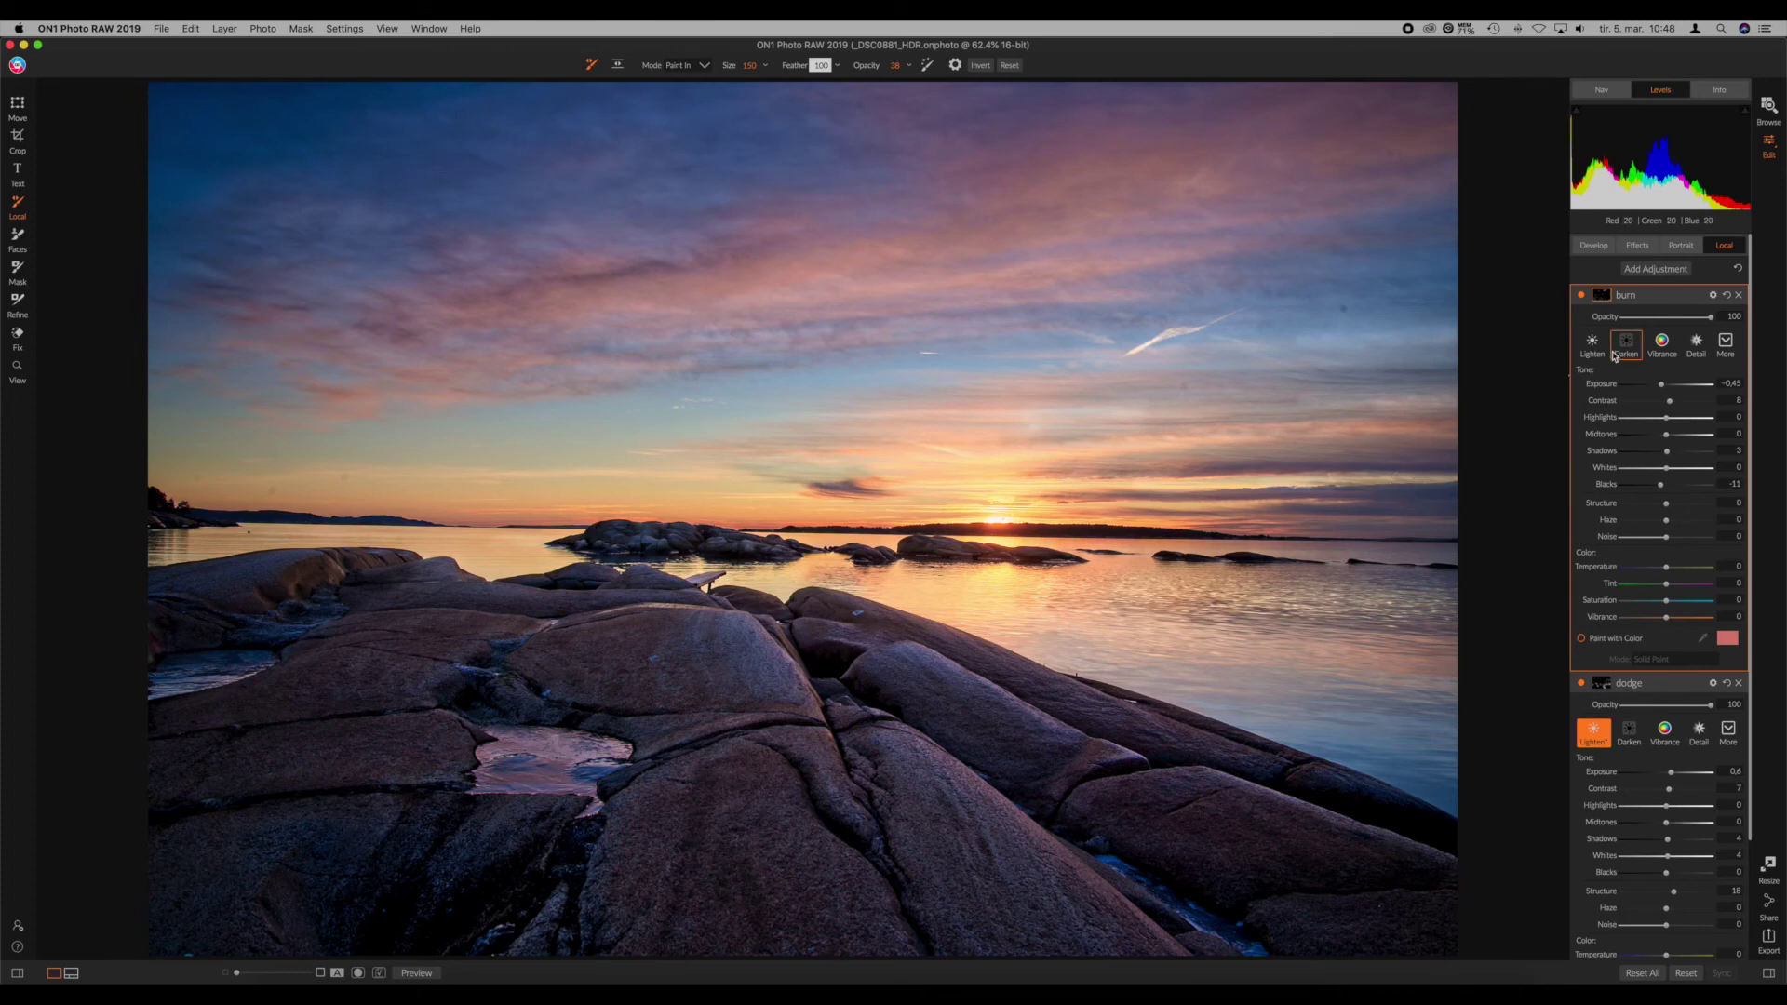
{"action": "scroll", "coordinate": [1675, 595], "scroll_direction": "down", "scroll_amount": 3}
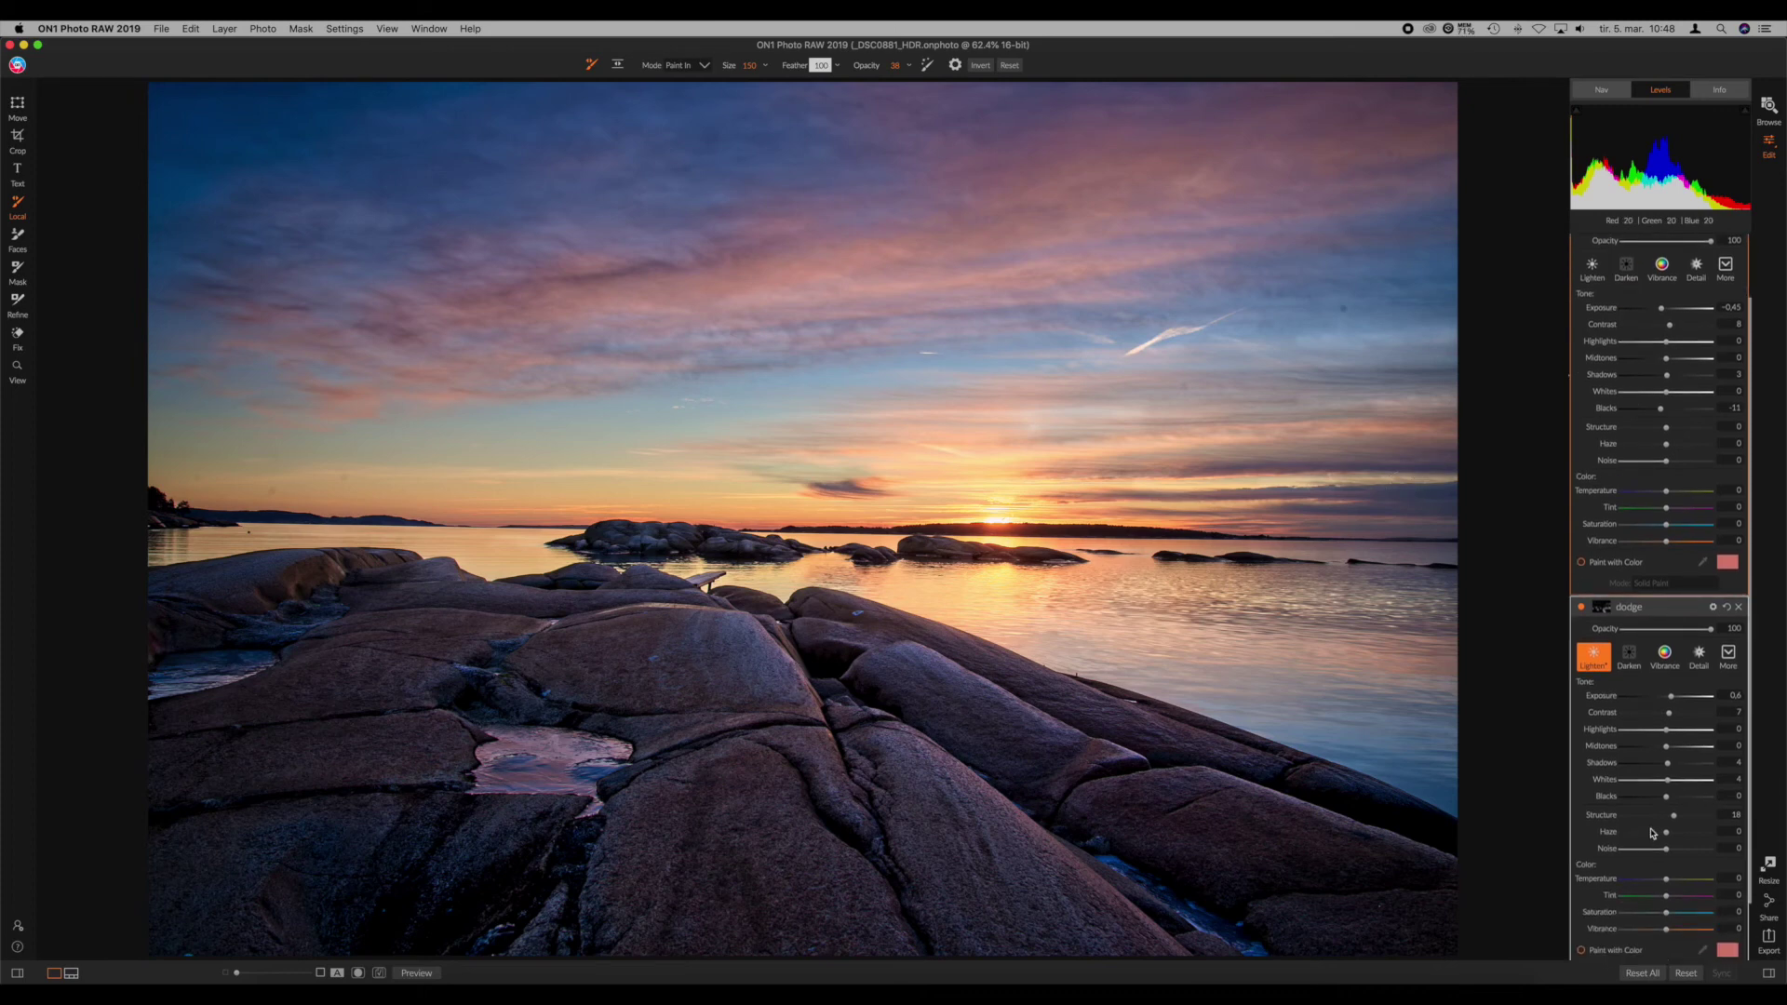
{"action": "left_click_drag", "start_coordinate": [1673, 815], "coordinate": [1680, 819]}
{"action": "scroll", "coordinate": [1675, 828], "scroll_direction": "down", "scroll_amount": 3}
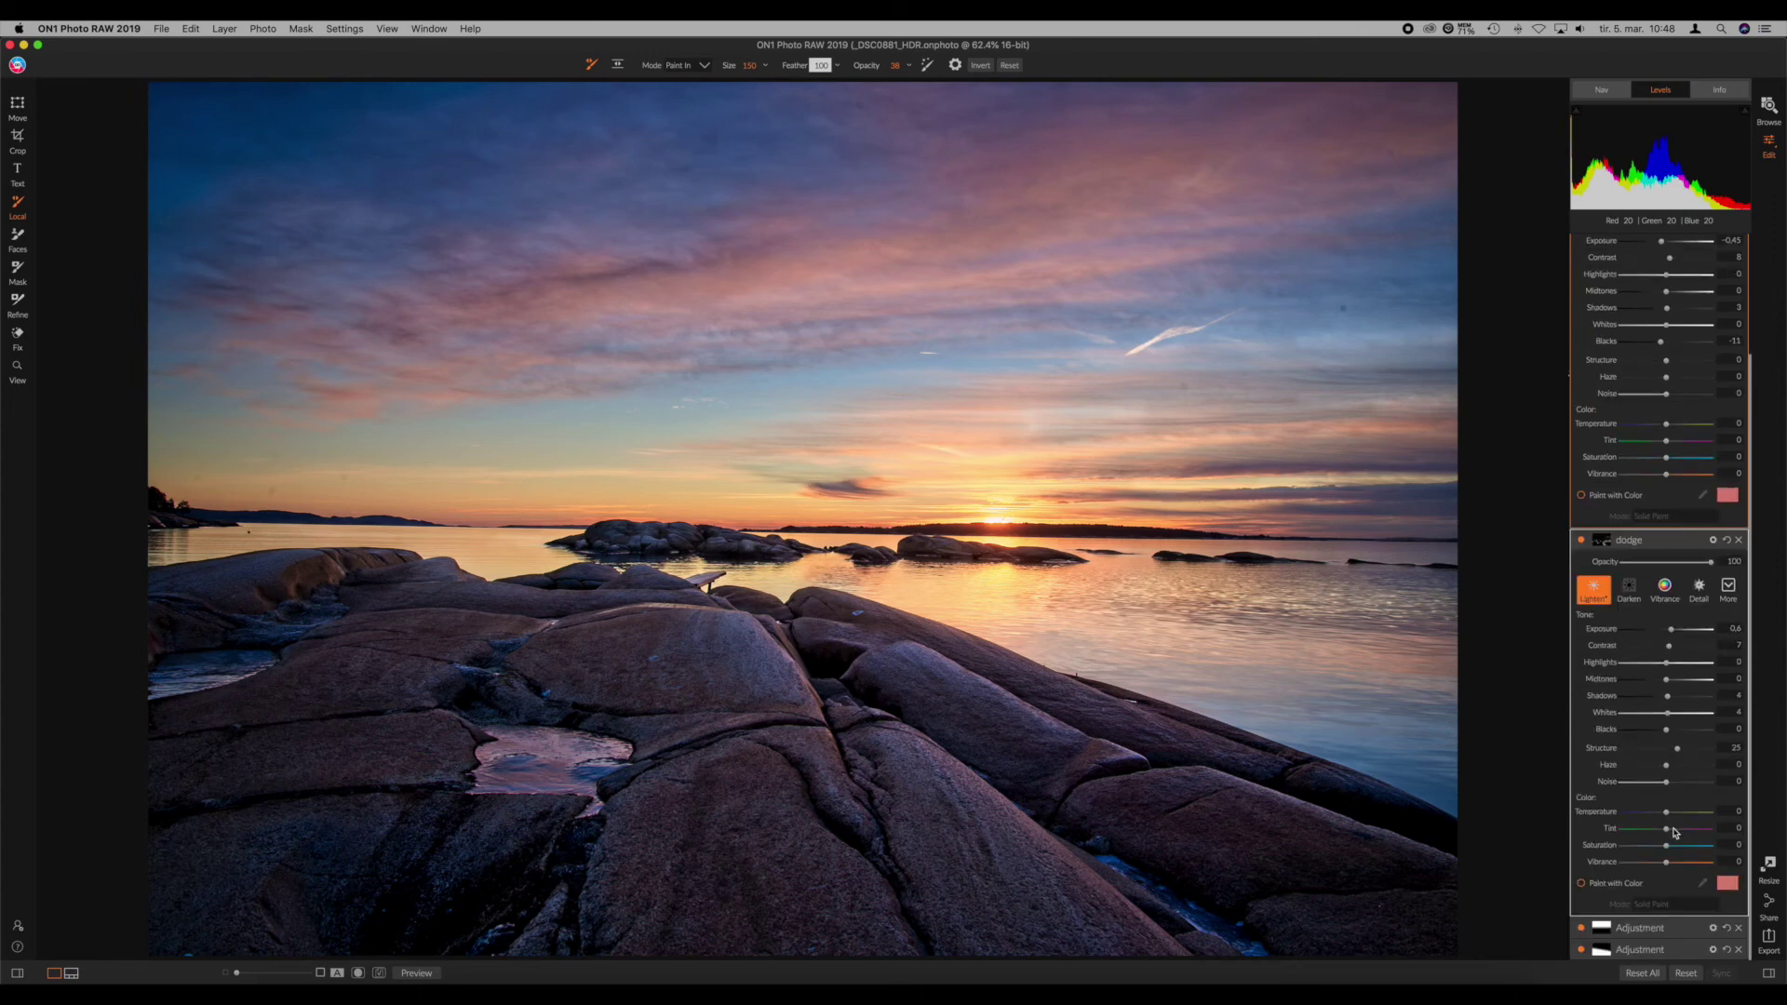
{"action": "scroll", "coordinate": [1674, 831], "scroll_direction": "up", "scroll_amount": 4}
{"action": "left_click_drag", "start_coordinate": [1672, 507], "coordinate": [1674, 505]}
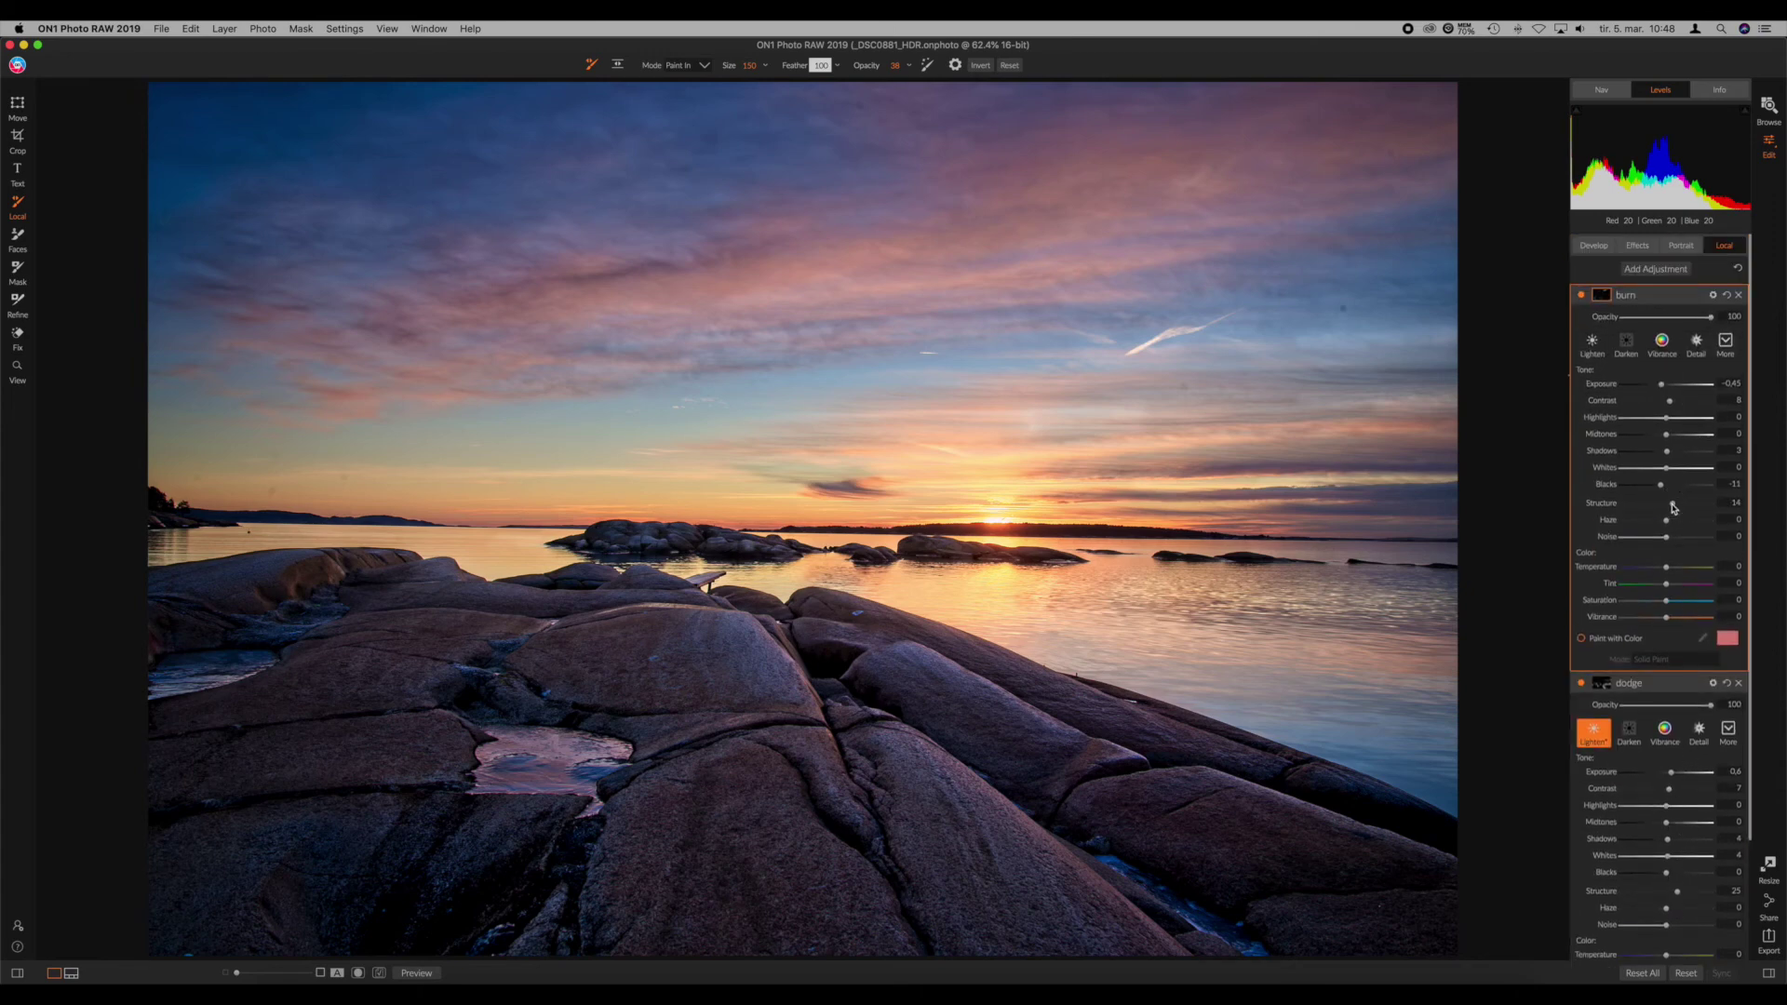
Step: Add a new local adjustment with exposure reset to 0 and structure raised to 35
{"action": "left_click", "coordinate": [1642, 268]}
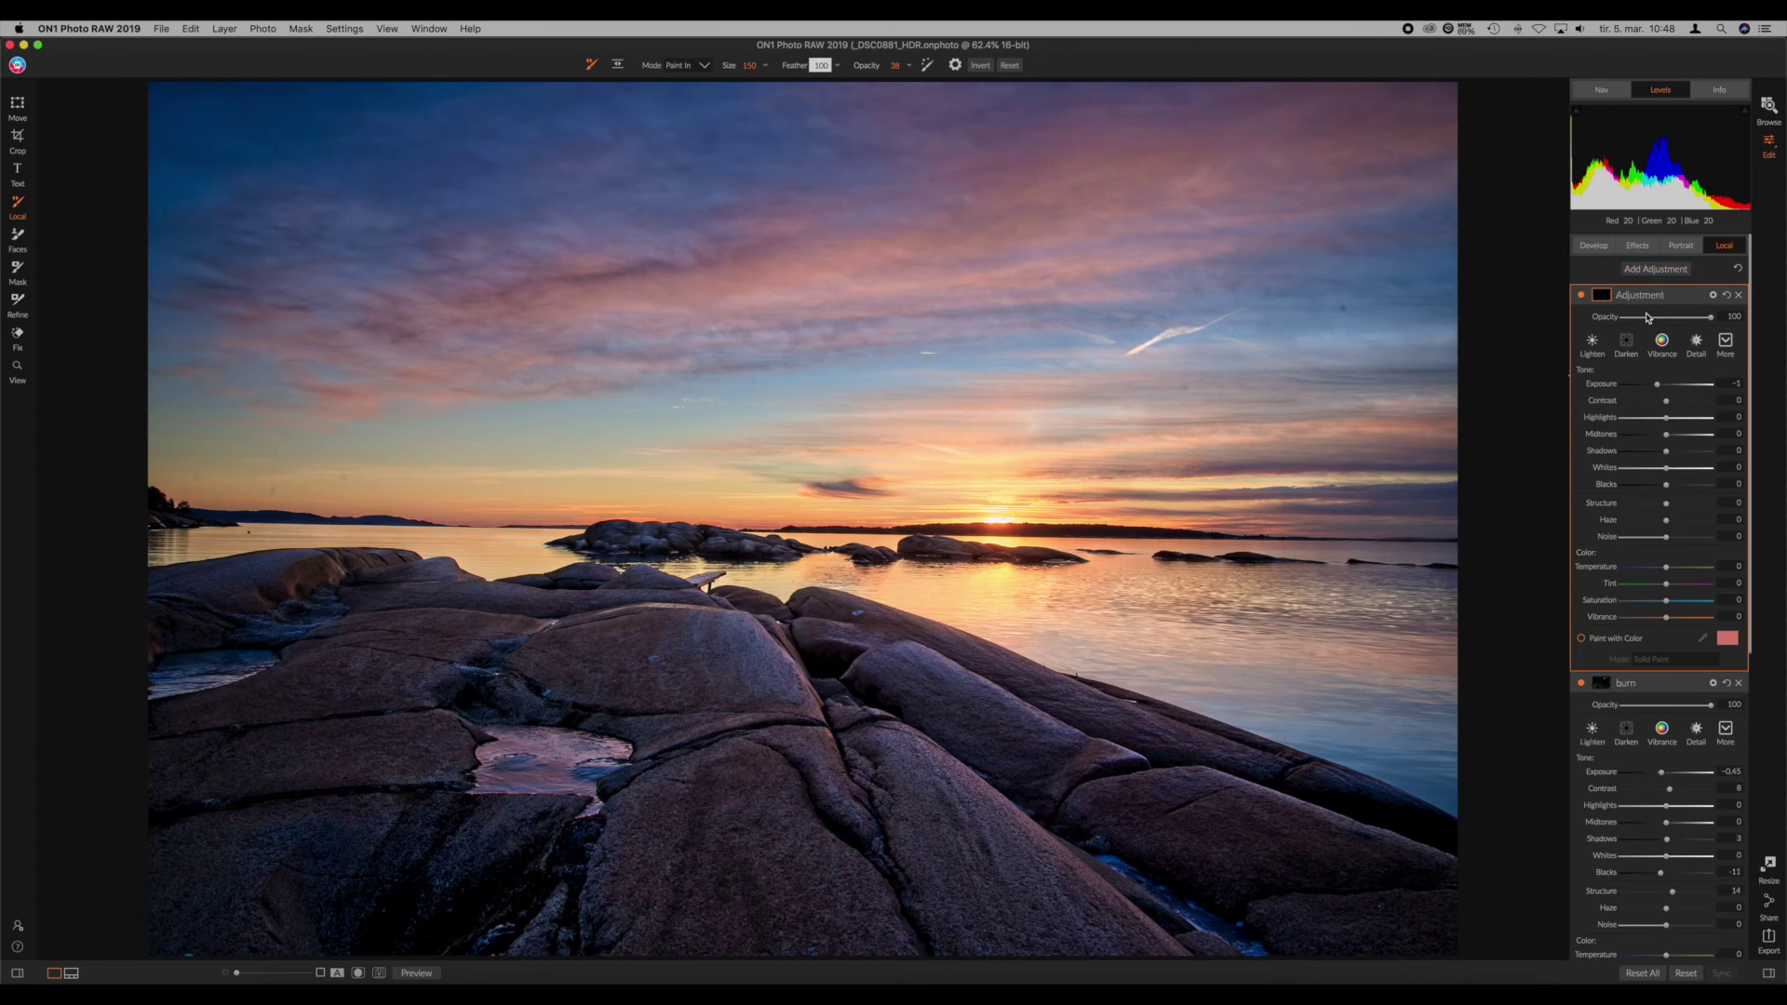
{"action": "double_click", "coordinate": [1593, 385]}
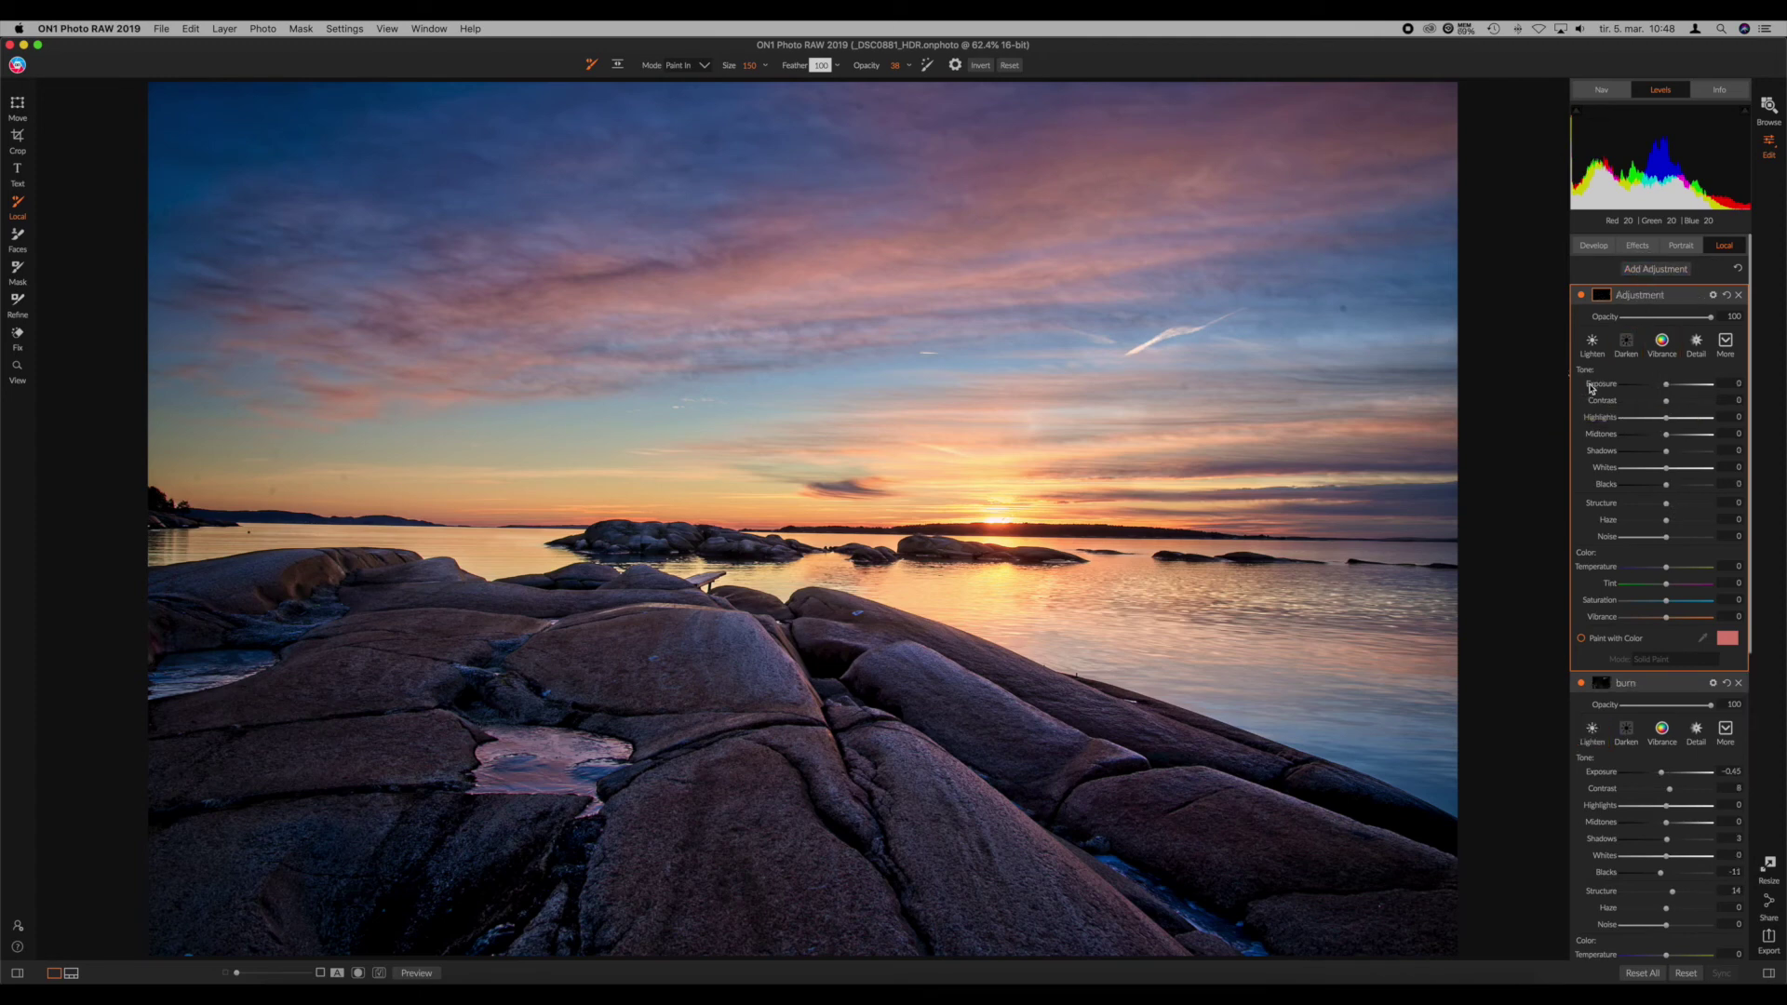
{"action": "left_click", "coordinate": [1682, 507]}
Step: Paint the new structure adjustment over the foreground rocks, enlarging and reducing the brush as needed
{"action": "key", "text": "bracketright"}
{"action": "key", "text": "bracketright"}
{"action": "key", "text": "bracketright"}
{"action": "key", "text": "bracketright"}
{"action": "key", "text": "bracketright"}
{"action": "key", "text": "bracketright"}
{"action": "key", "text": "bracketright"}
{"action": "key", "text": "bracketright"}
{"action": "key", "text": "bracketright"}
{"action": "key", "text": "bracketright"}
{"action": "key", "text": "bracketright"}
{"action": "key", "text": "bracketright"}
{"action": "key", "text": "bracketright"}
{"action": "key", "text": "bracketright"}
{"action": "key", "text": "bracketright"}
{"action": "mouse_move", "coordinate": [410, 696]}
{"action": "left_mouse_down"}
{"action": "mouse_move", "coordinate": [359, 679]}
{"action": "mouse_move", "coordinate": [258, 692]}
{"action": "mouse_move", "coordinate": [207, 730]}
{"action": "mouse_move", "coordinate": [331, 822]}
{"action": "mouse_move", "coordinate": [311, 822]}
{"action": "left_mouse_up"}
{"action": "key", "text": "bracketleft"}
{"action": "key", "text": "bracketleft"}
{"action": "key", "text": "bracketleft"}
{"action": "key", "text": "bracketleft"}
{"action": "key", "text": "bracketleft"}
{"action": "key", "text": "bracketleft"}
{"action": "key", "text": "bracketleft"}
{"action": "mouse_move", "coordinate": [657, 797]}
{"action": "left_mouse_down"}
{"action": "mouse_move", "coordinate": [670, 777]}
{"action": "mouse_move", "coordinate": [761, 870]}
{"action": "mouse_move", "coordinate": [833, 899]}
{"action": "mouse_move", "coordinate": [885, 884]}
{"action": "left_mouse_up"}
Step: Set the brush size to 1100 and opacity to 100, and paint the structure adjustment across all the foreground rocks
{"action": "key", "text": "bracketleft"}
{"action": "key", "text": "bracketleft"}
{"action": "key", "text": "bracketright"}
{"action": "key", "text": "bracketright"}
{"action": "key", "text": "bracketright"}
{"action": "key", "text": "bracketright"}
{"action": "key", "text": "bracketright"}
{"action": "key", "text": "bracketright"}
{"action": "key", "text": "bracketright"}
{"action": "left_click_drag", "start_coordinate": [867, 66], "coordinate": [1031, 65]}
{"action": "mouse_move", "coordinate": [322, 663]}
{"action": "left_mouse_down"}
{"action": "mouse_move", "coordinate": [240, 712]}
{"action": "mouse_move", "coordinate": [295, 762]}
{"action": "mouse_move", "coordinate": [350, 860]}
{"action": "mouse_move", "coordinate": [265, 790]}
{"action": "mouse_move", "coordinate": [350, 860]}
{"action": "mouse_move", "coordinate": [382, 830]}
{"action": "mouse_move", "coordinate": [550, 778]}
{"action": "mouse_move", "coordinate": [660, 695]}
{"action": "mouse_move", "coordinate": [559, 801]}
{"action": "mouse_move", "coordinate": [622, 875]}
{"action": "mouse_move", "coordinate": [1041, 953]}
{"action": "mouse_move", "coordinate": [711, 862]}
{"action": "mouse_move", "coordinate": [719, 834]}
{"action": "mouse_move", "coordinate": [666, 670]}
{"action": "mouse_move", "coordinate": [666, 693]}
{"action": "mouse_move", "coordinate": [1169, 813]}
{"action": "mouse_move", "coordinate": [990, 797]}
{"action": "mouse_move", "coordinate": [935, 762]}
{"action": "mouse_move", "coordinate": [1077, 811]}
{"action": "left_mouse_up"}
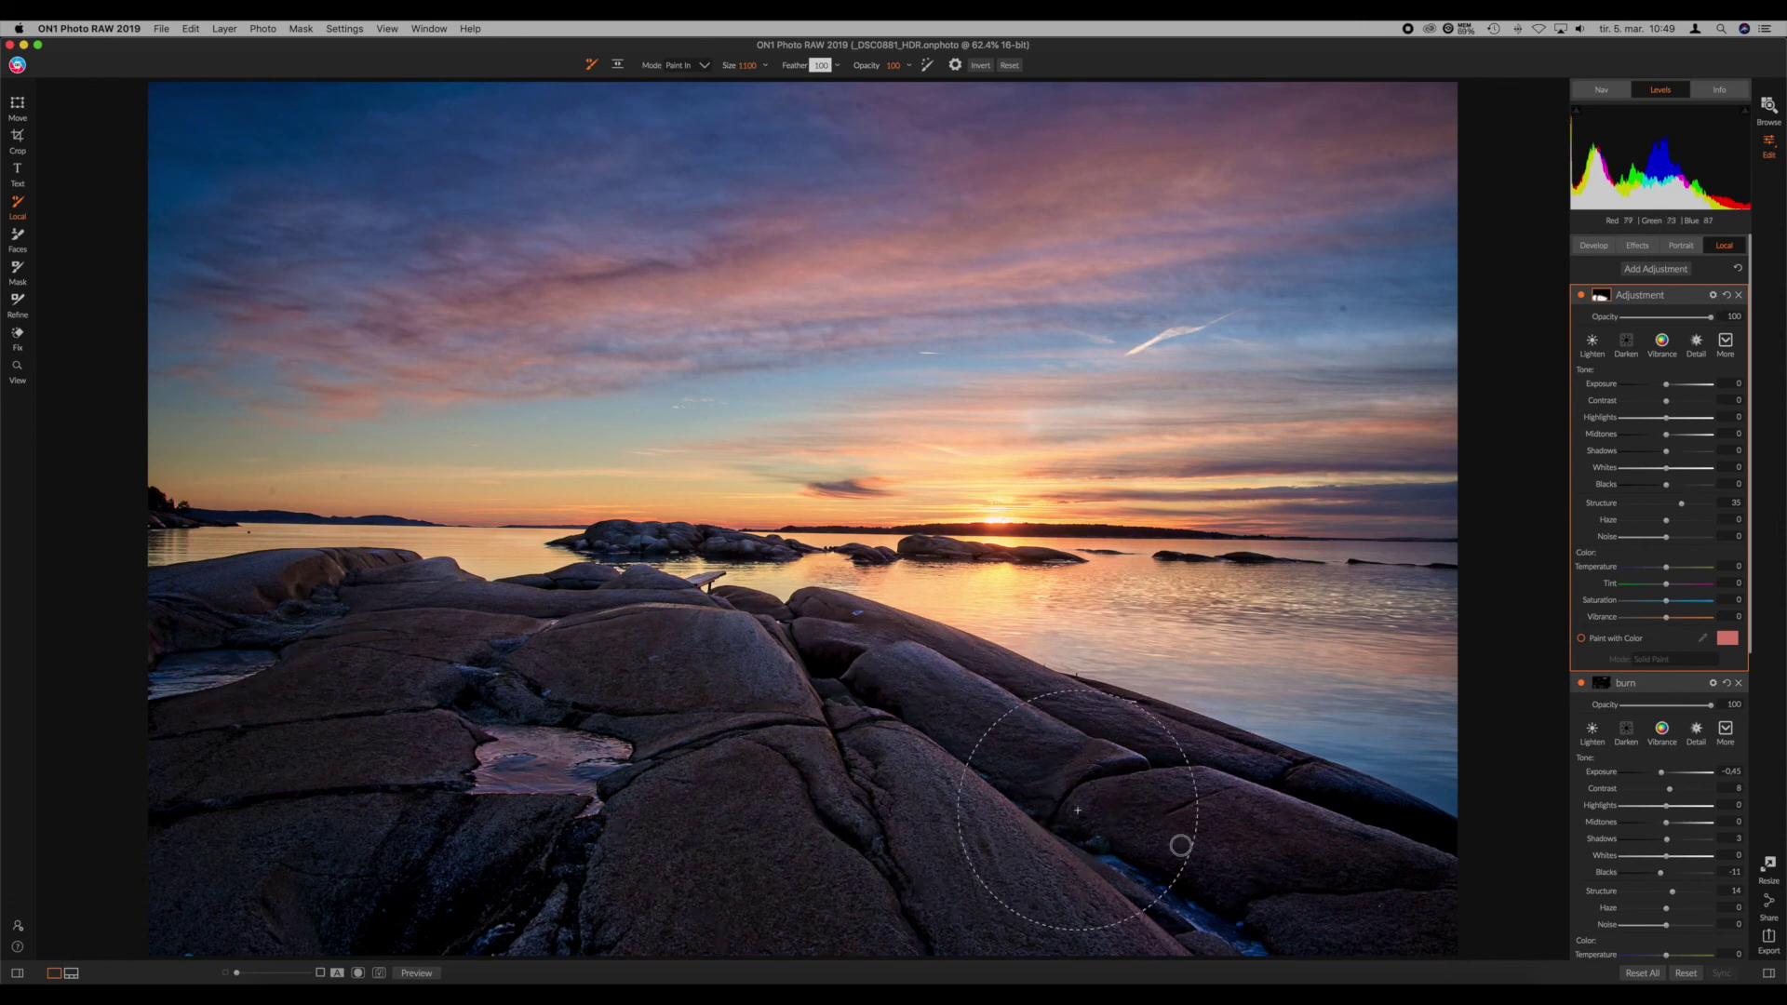
Step: Set the new rock adjustment's contrast to 13, shadows to 29 and structure to 25
{"action": "left_click", "coordinate": [1671, 450]}
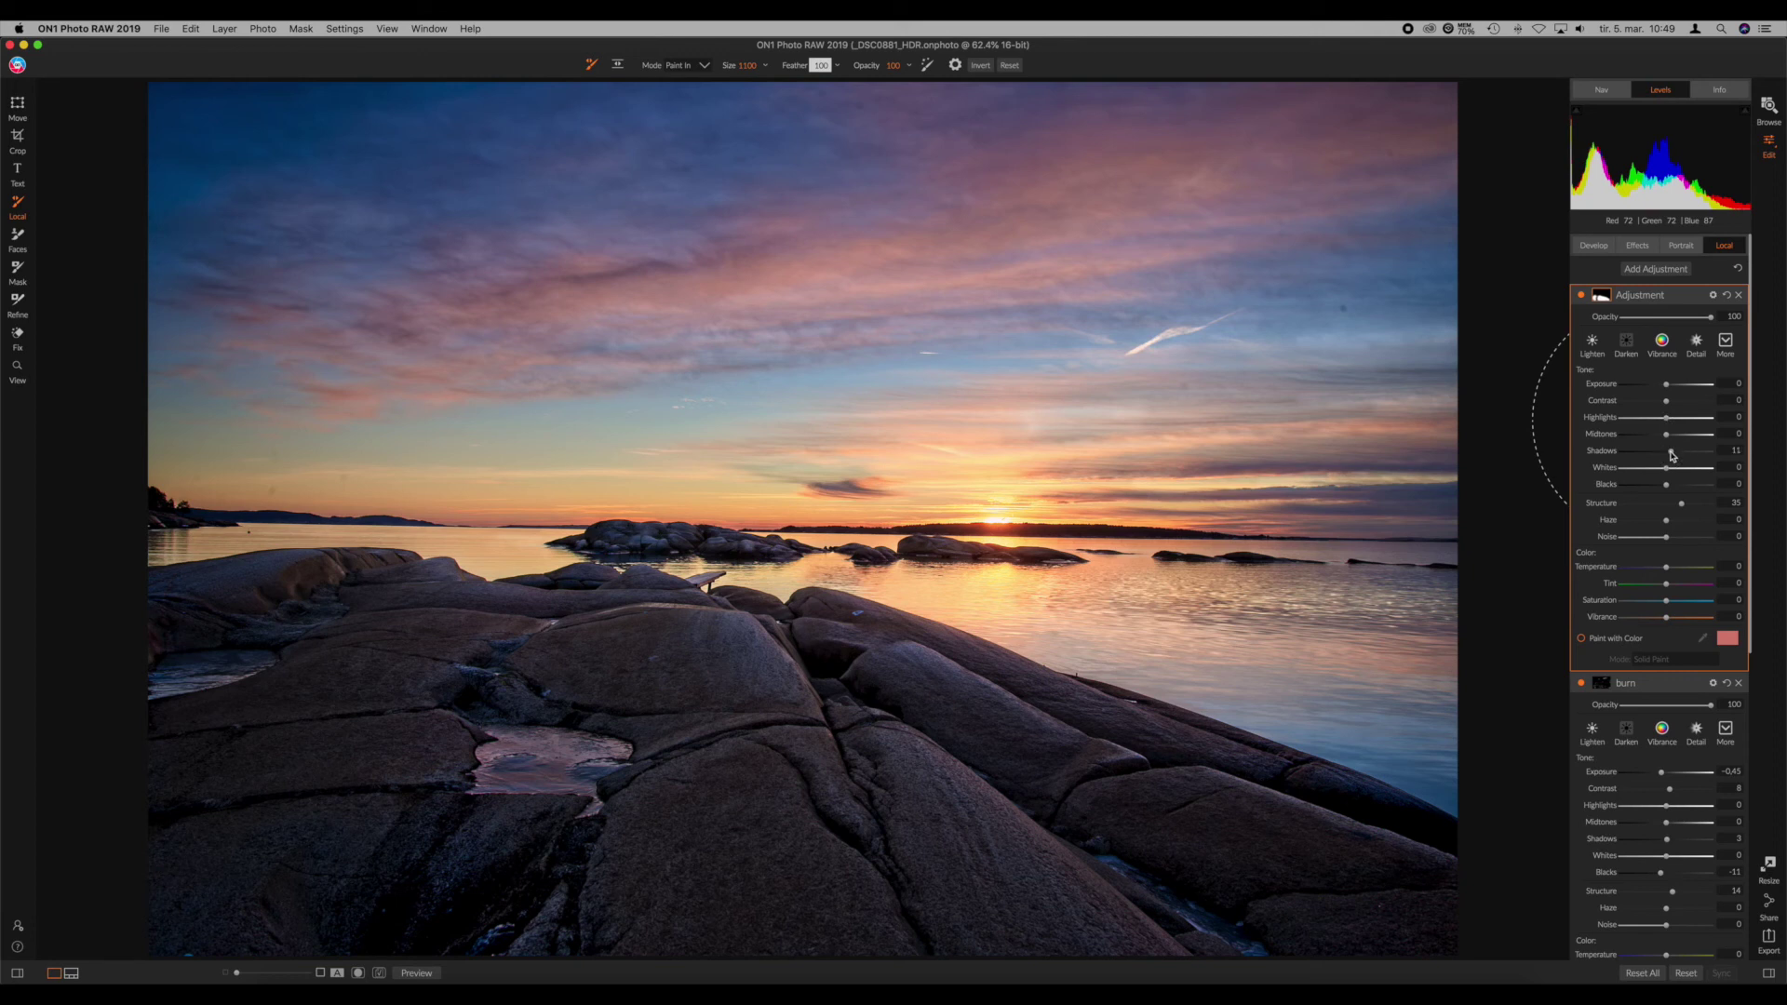
{"action": "left_click", "coordinate": [1673, 400]}
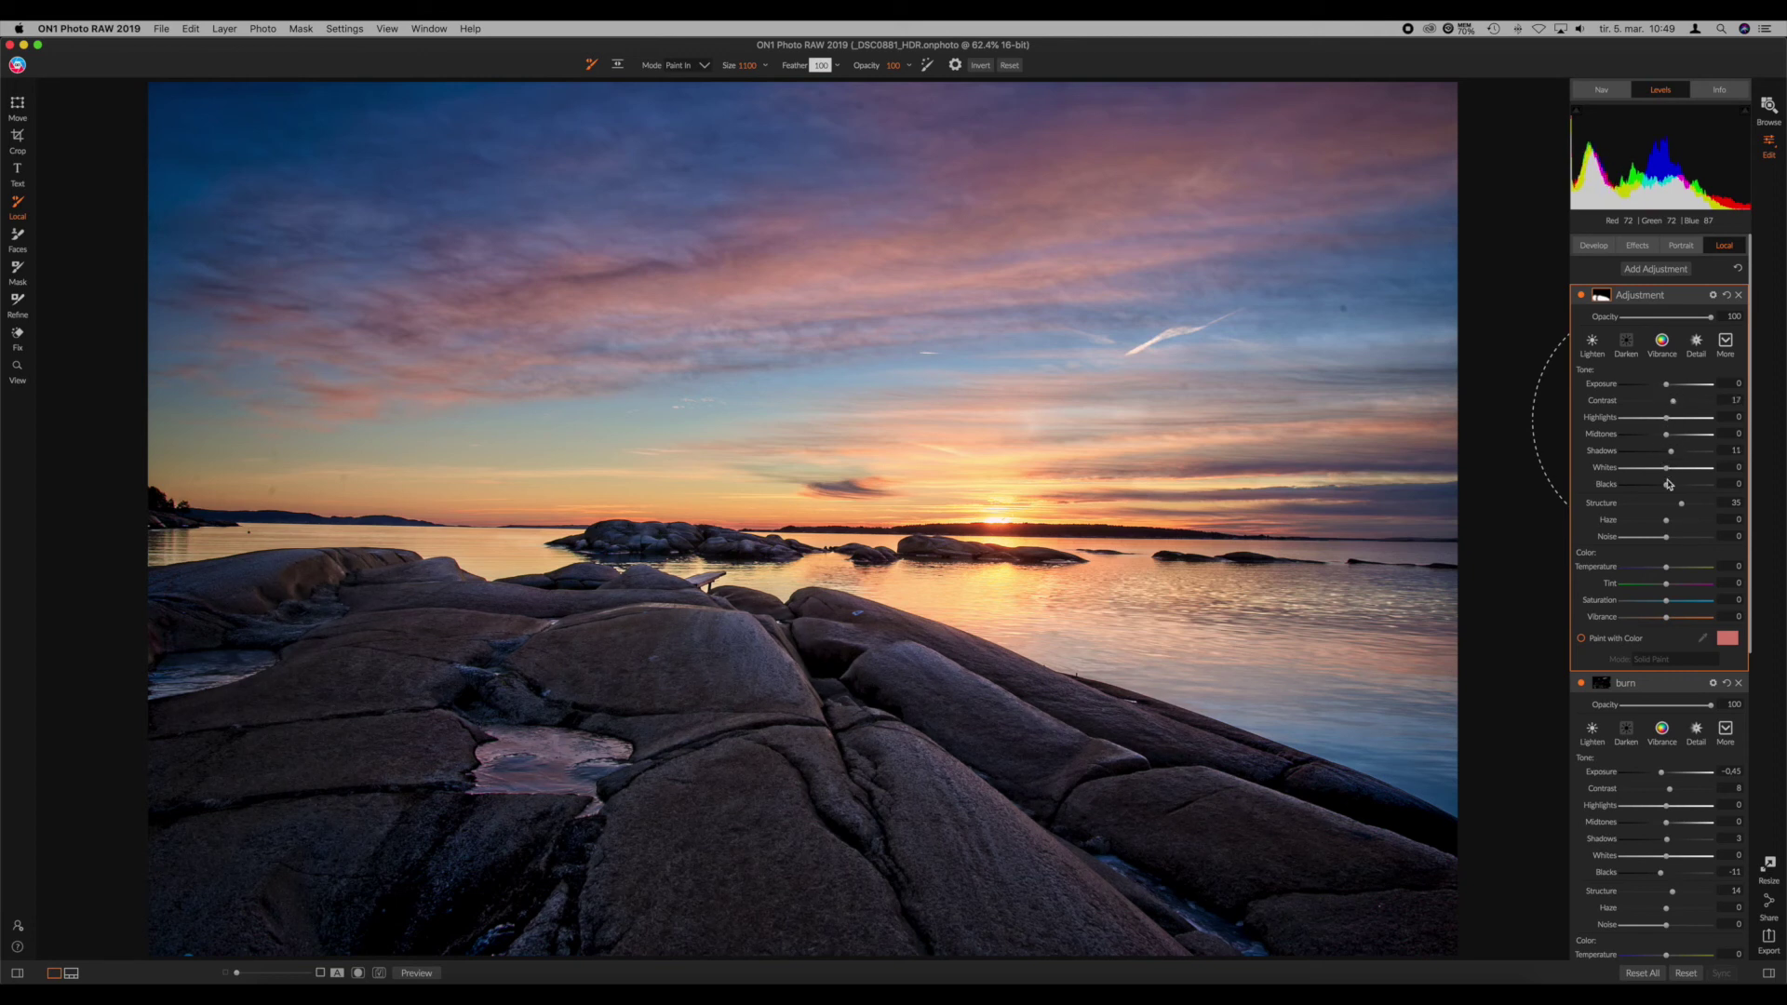
{"action": "left_click", "coordinate": [1680, 451]}
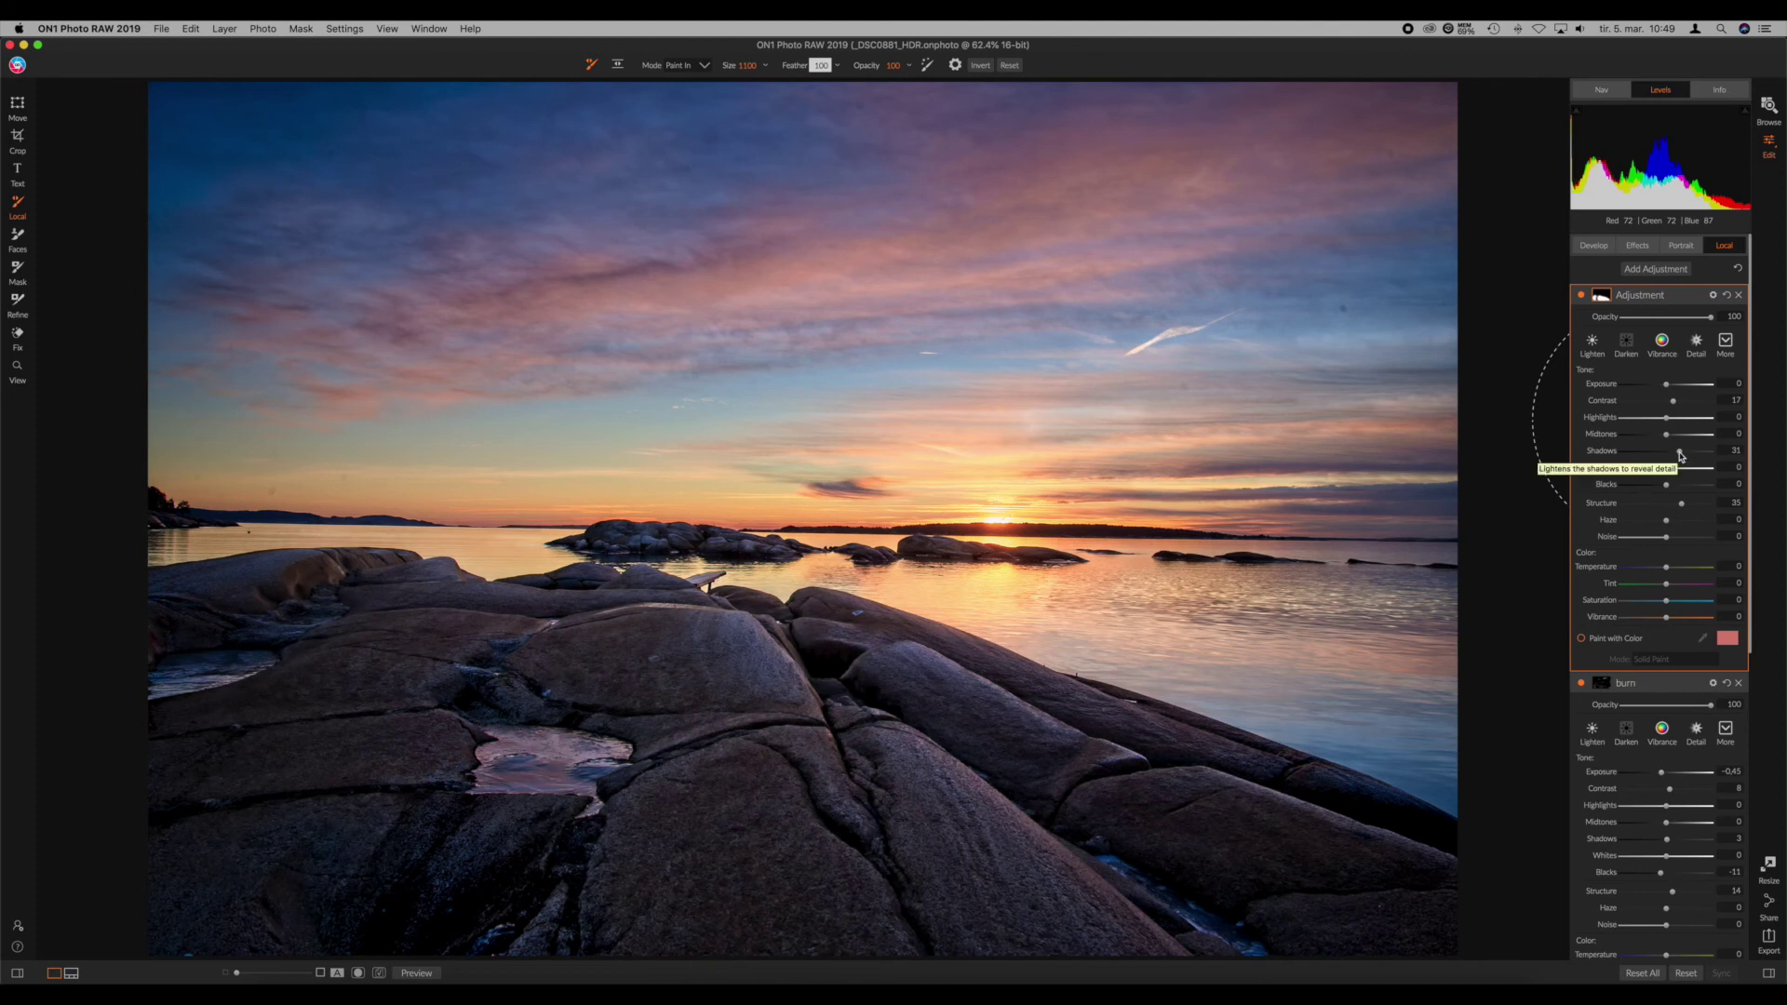
{"action": "left_click_drag", "start_coordinate": [1680, 452], "coordinate": [1678, 451]}
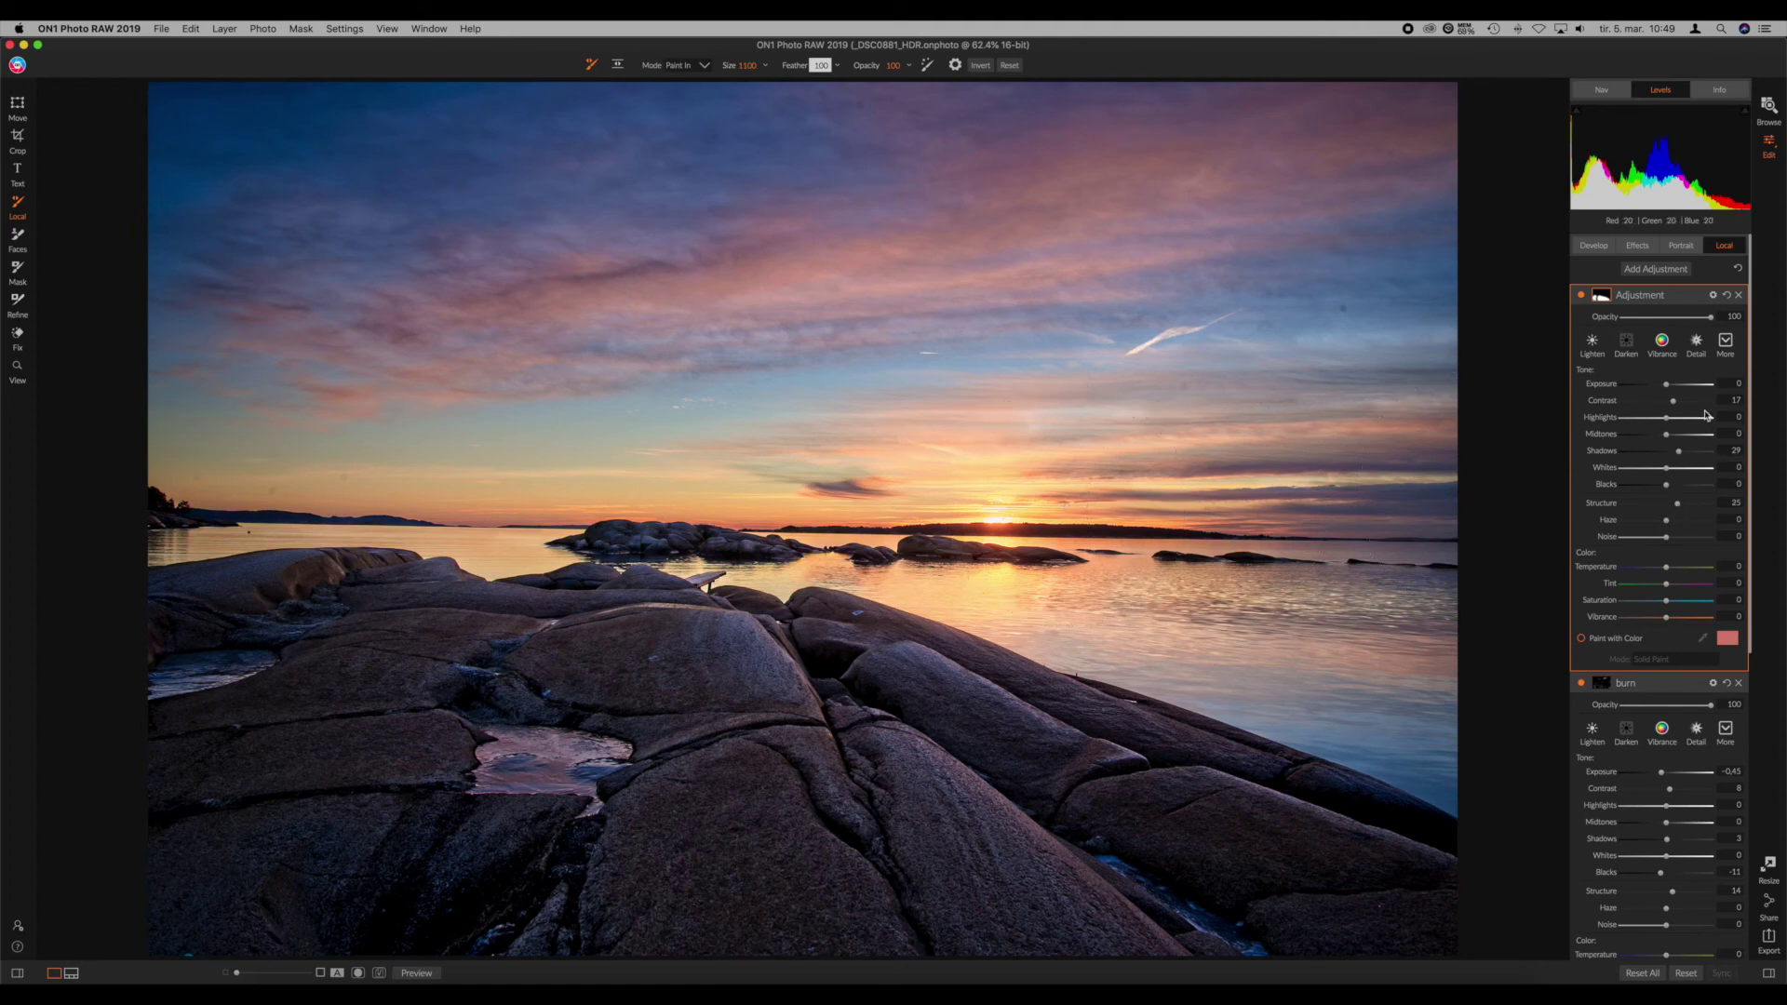
{"action": "left_click_drag", "start_coordinate": [1673, 405], "coordinate": [1672, 406]}
Step: Reduce the Paint In brush size to 200
{"action": "key", "text": "bracketleft"}
{"action": "key", "text": "bracketleft"}
{"action": "key", "text": "bracketleft"}
{"action": "key", "text": "bracketleft"}
{"action": "key", "text": "bracketleft"}
{"action": "key", "text": "bracketleft"}
{"action": "key", "text": "bracketleft"}
{"action": "key", "text": "bracketleft"}
{"action": "key", "text": "bracketleft"}
{"action": "key", "text": "bracketleft"}
{"action": "key", "text": "bracketleft"}
{"action": "key", "text": "bracketleft"}
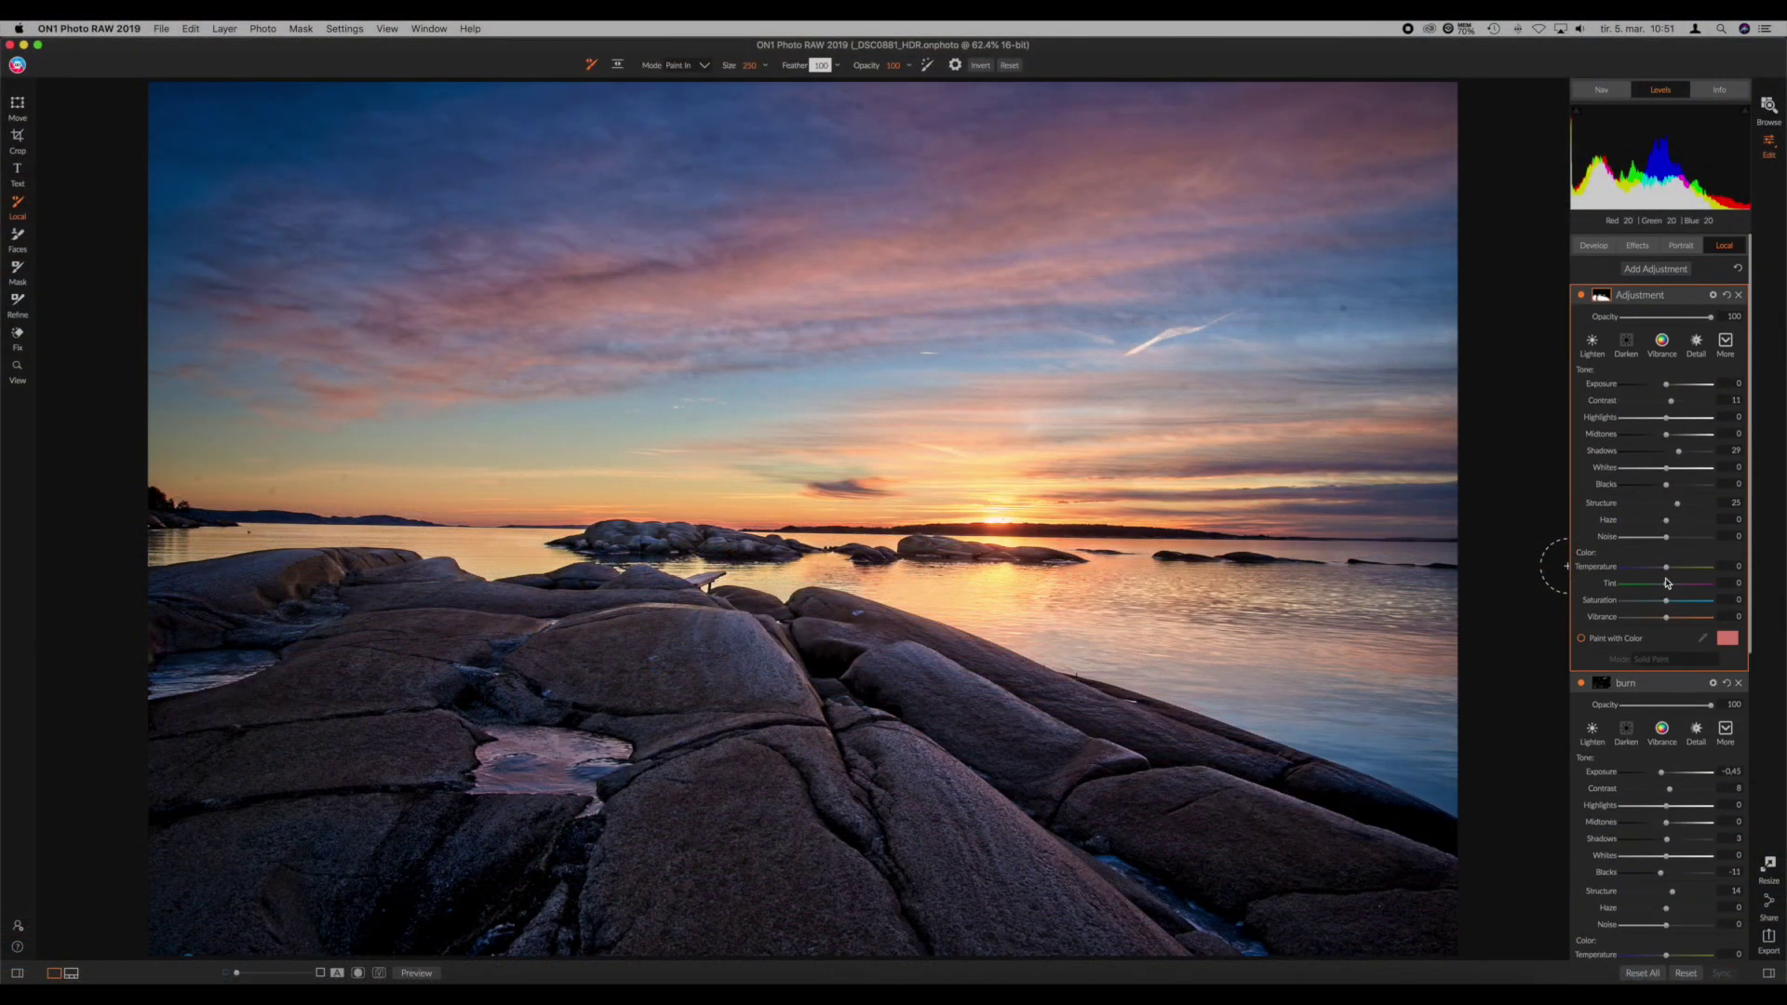
Step: In the Tone Enhancer filter, set compression to 60 and exposure to 0.1
{"action": "left_click", "coordinate": [1639, 248]}
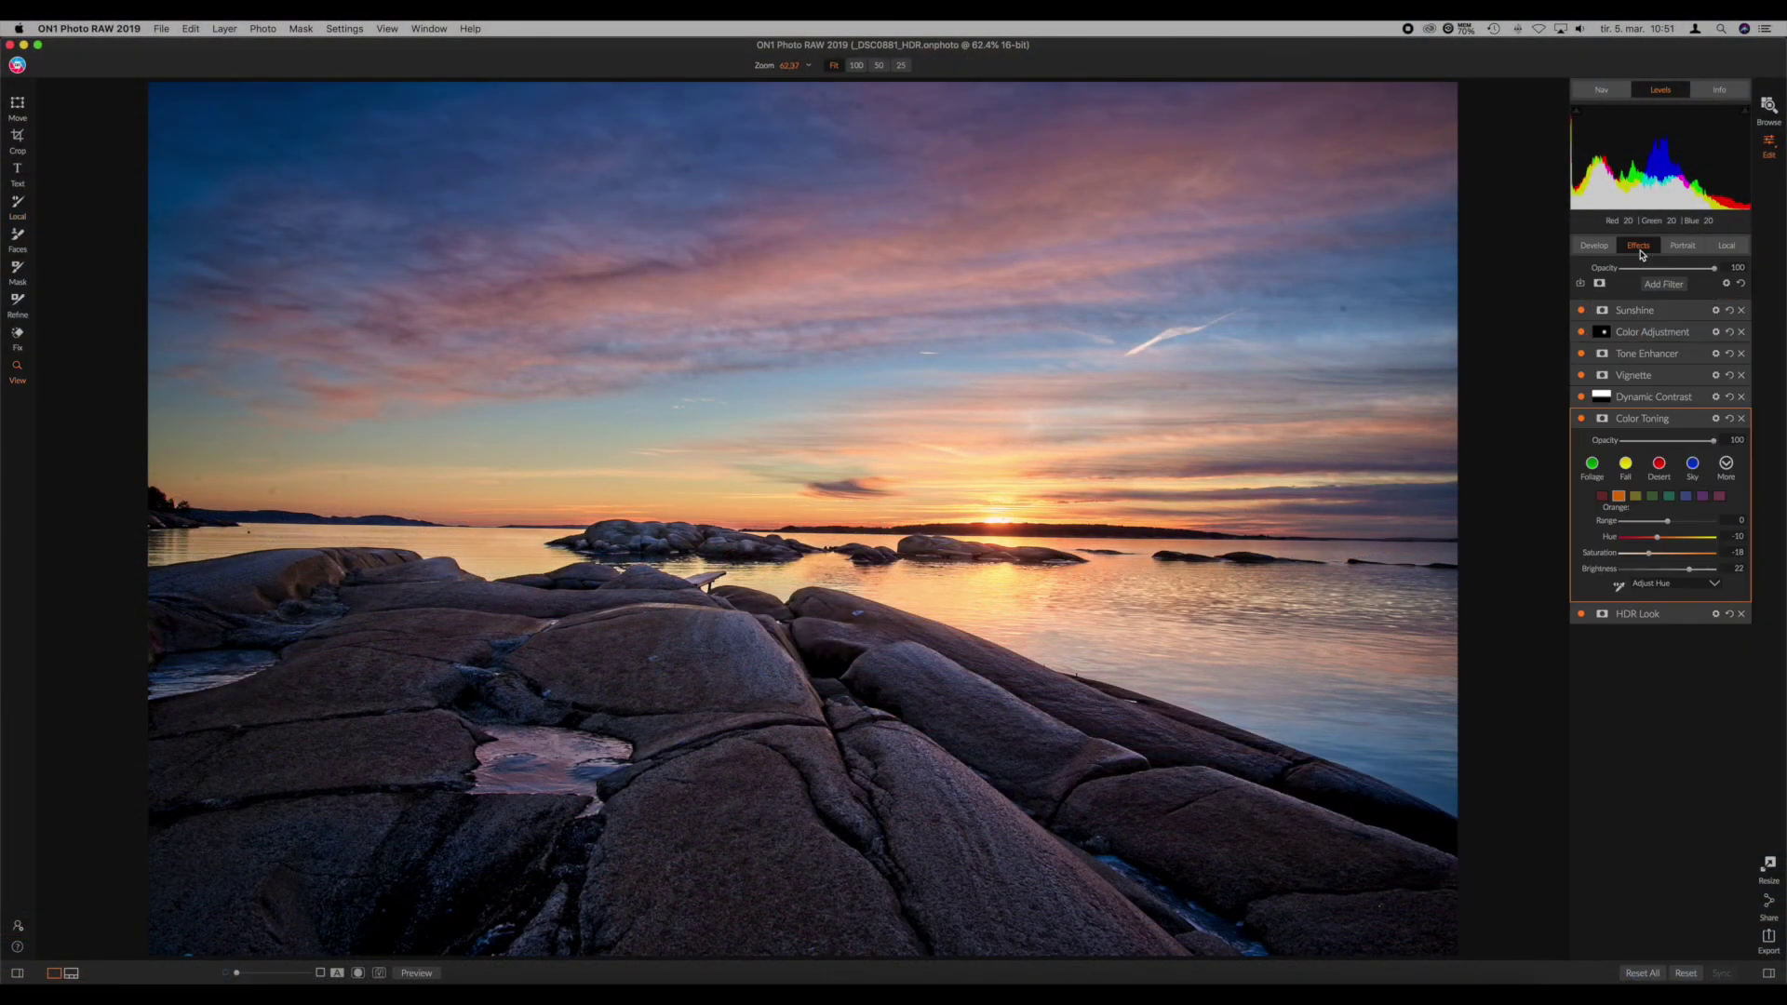
{"action": "left_click", "coordinate": [1674, 359]}
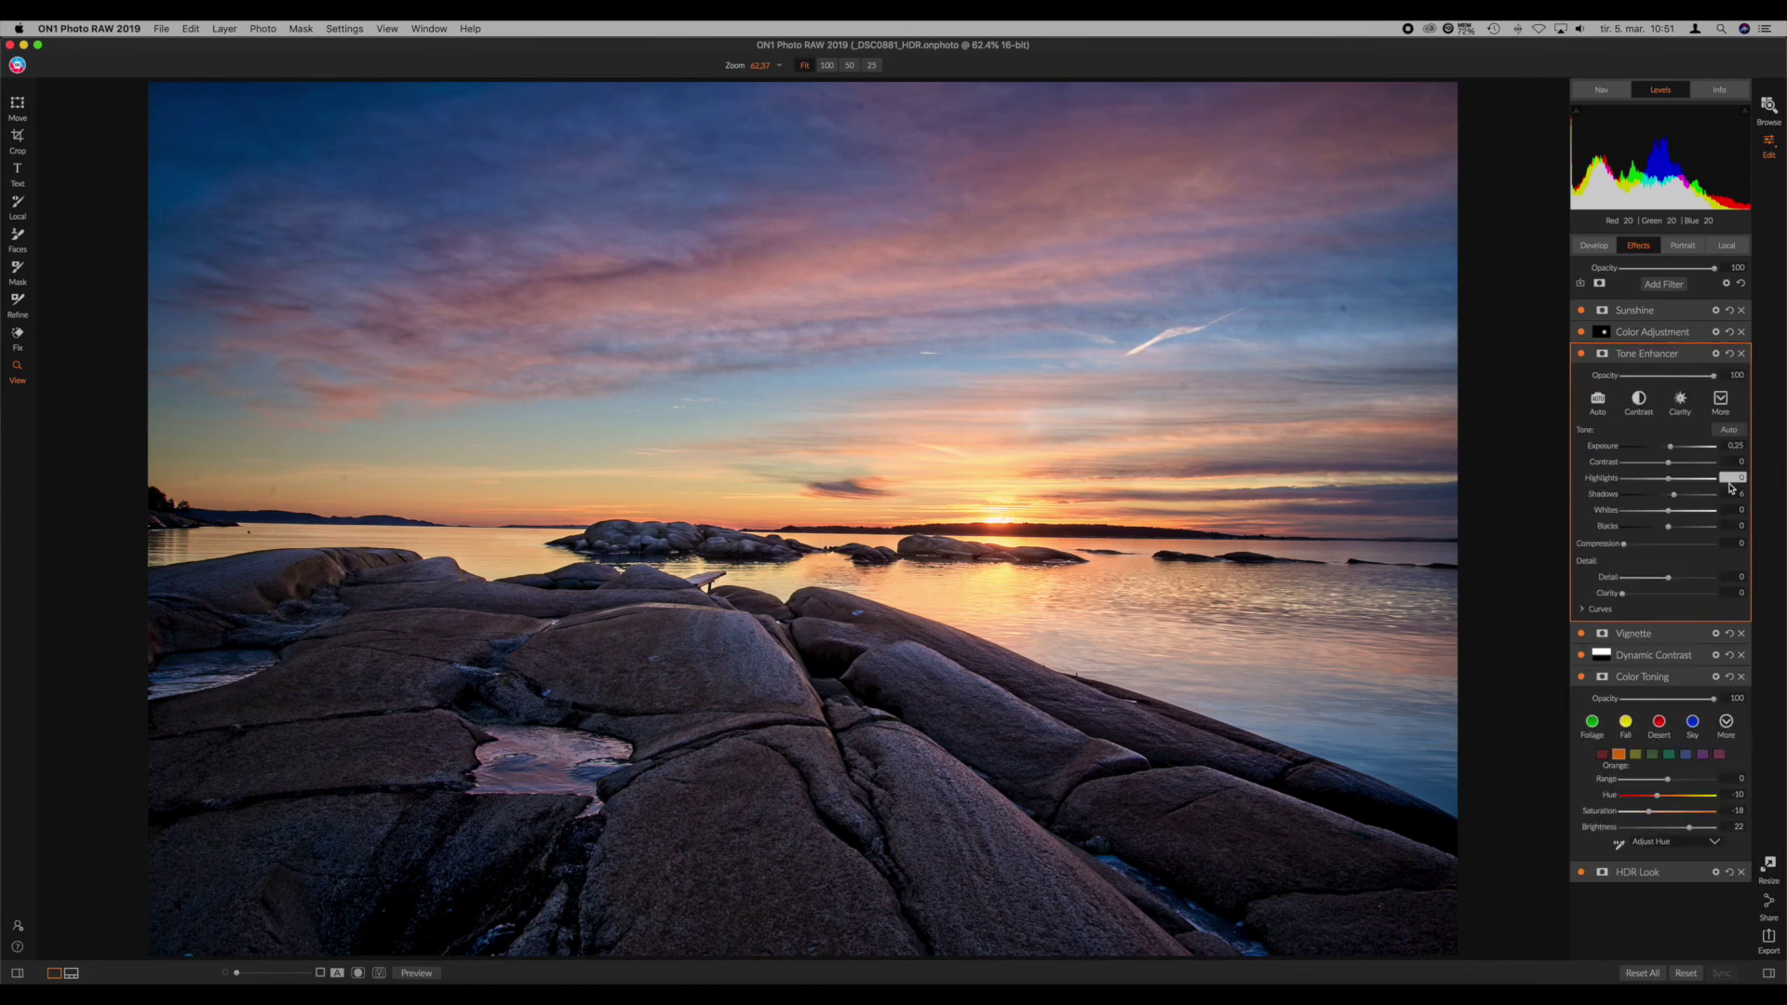
{"action": "left_click_drag", "start_coordinate": [1625, 545], "coordinate": [1685, 544]}
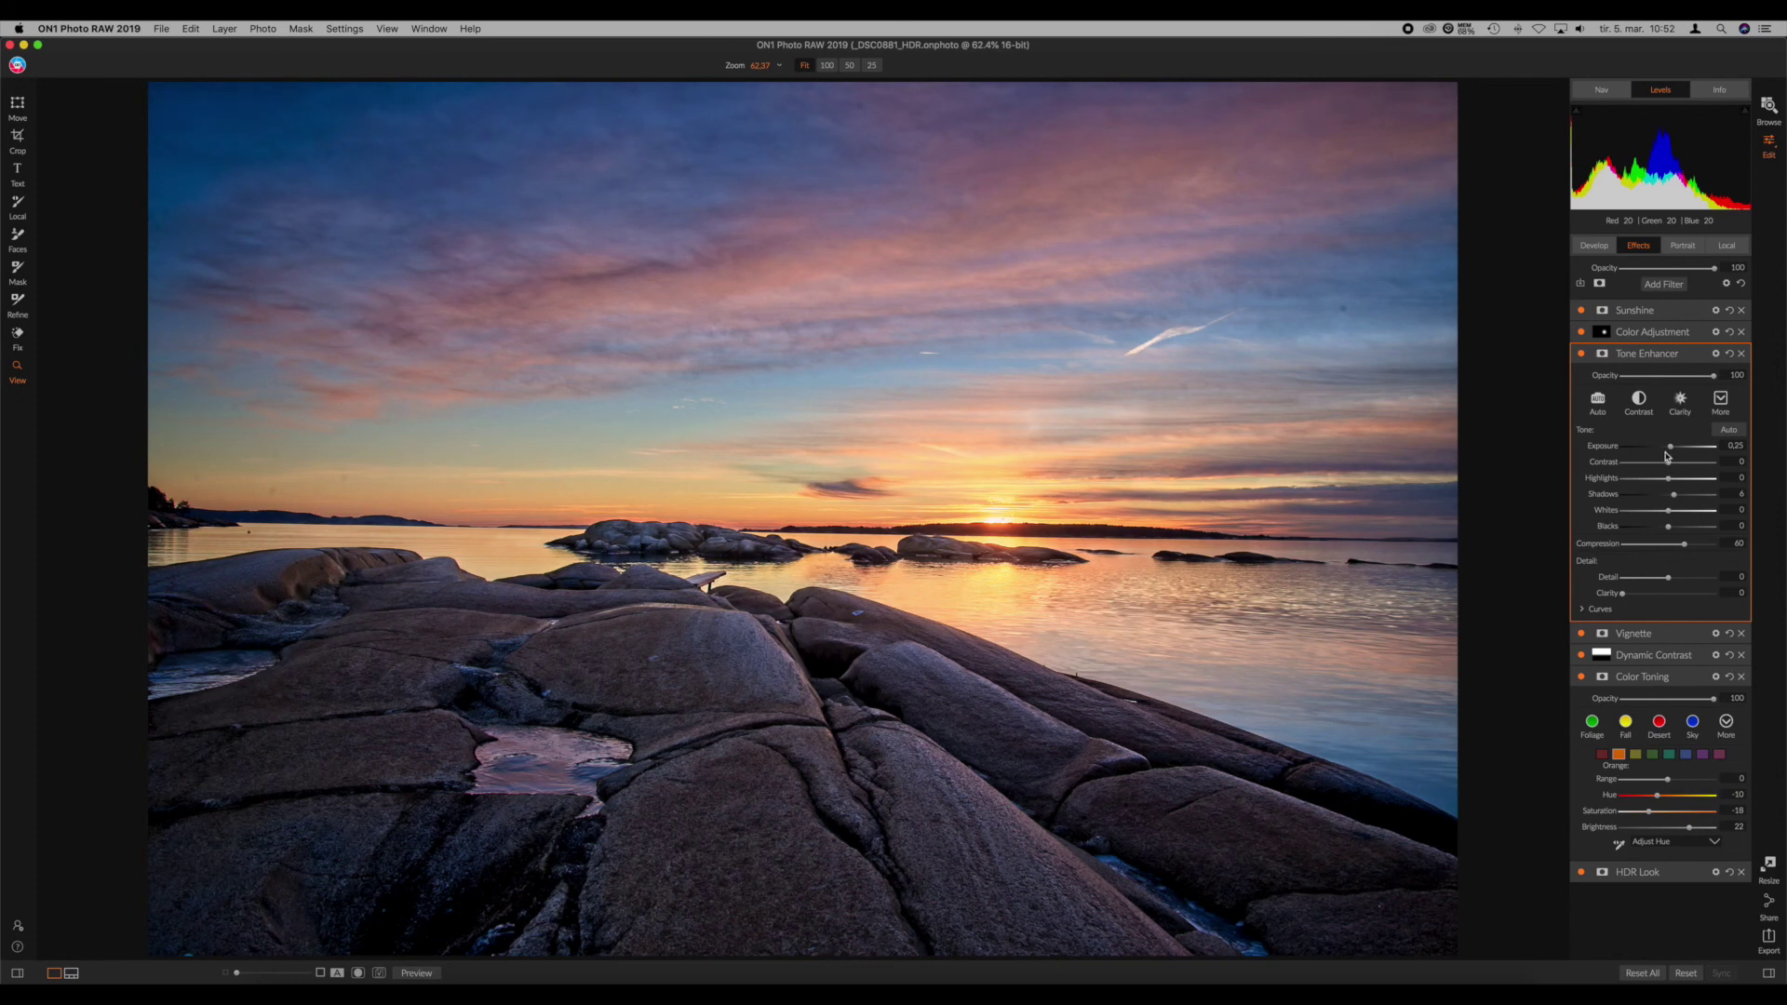
{"action": "left_click_drag", "start_coordinate": [1673, 447], "coordinate": [1669, 454]}
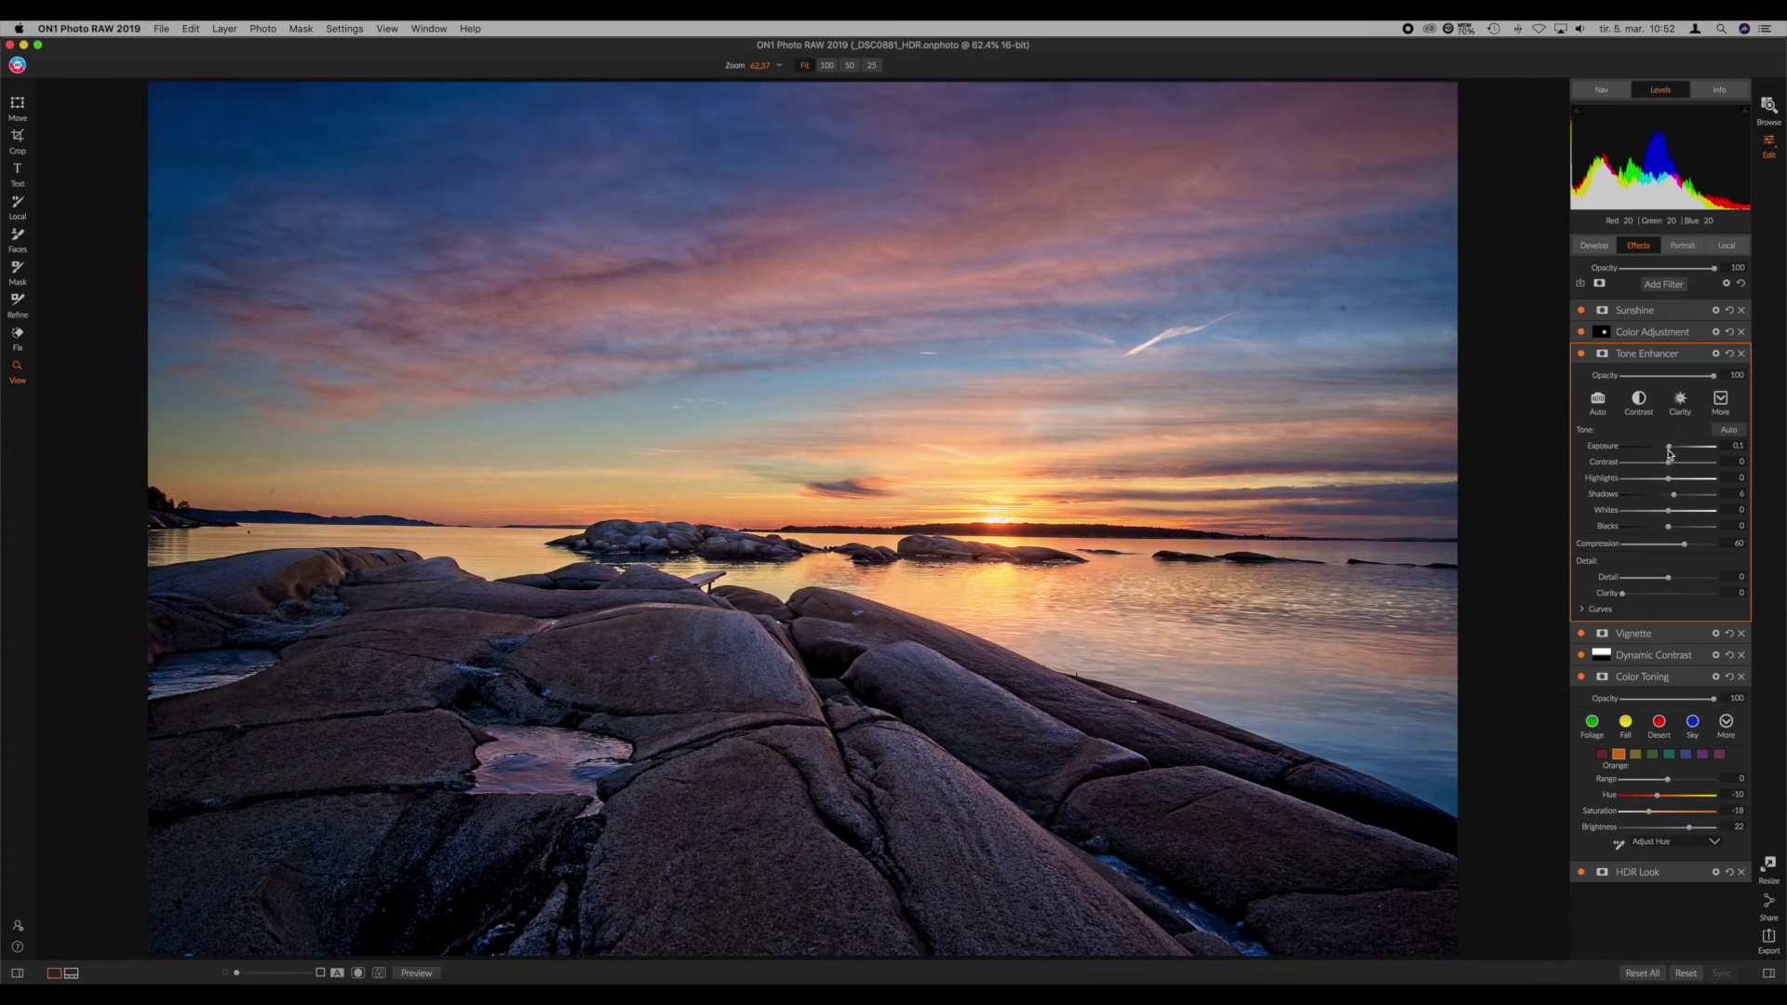